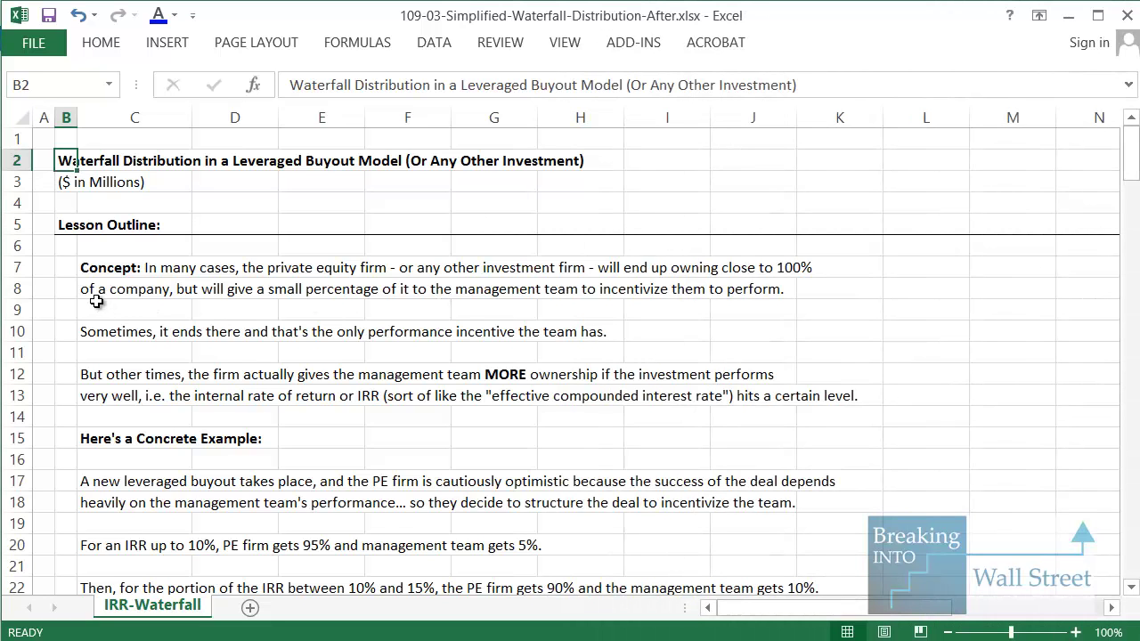
- Enlarge the sheet to 115% and highlight the lesson's title row, row 2
scroll(89, 308, "up", 1)
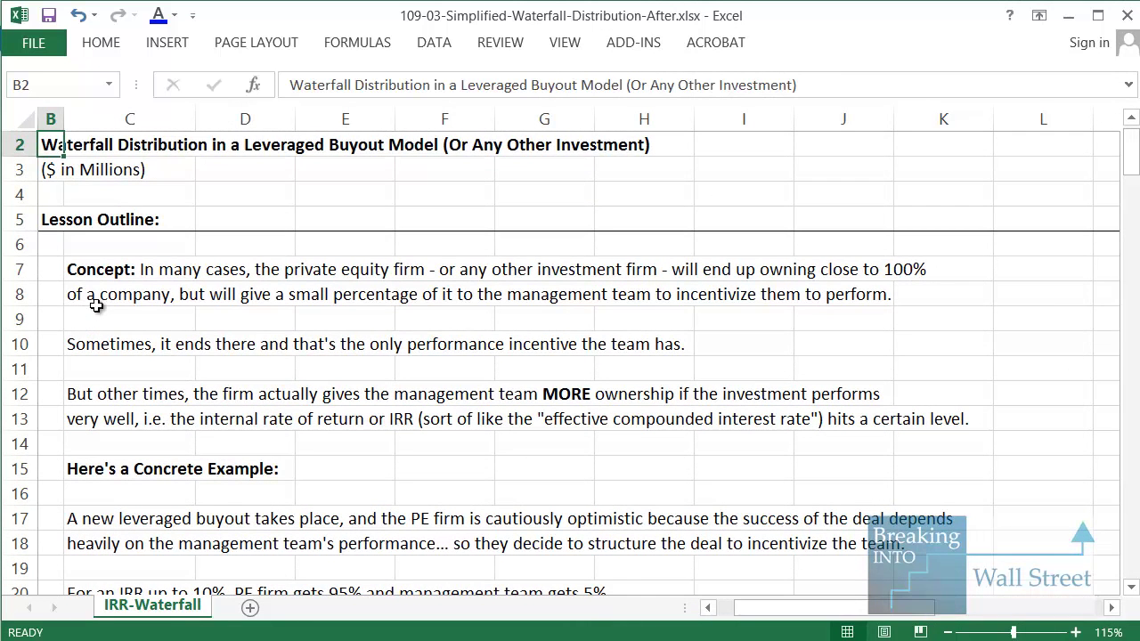
scroll(204, 316, "up", 1)
left_click_drag(234, 373, 44, 368)
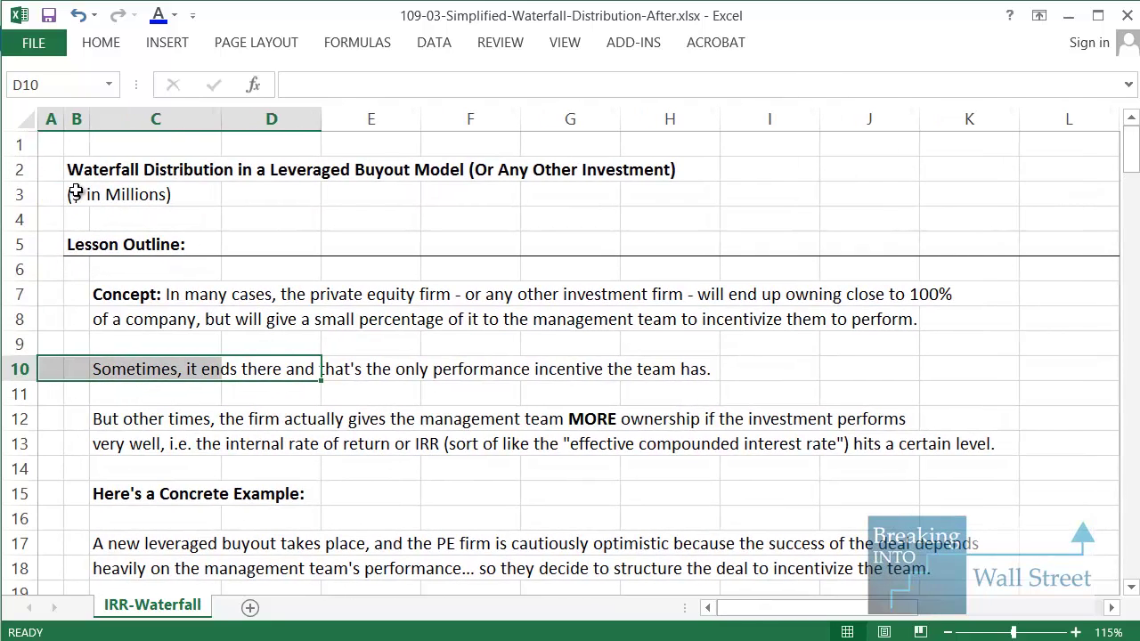
left_click(76, 193)
left_click(80, 168)
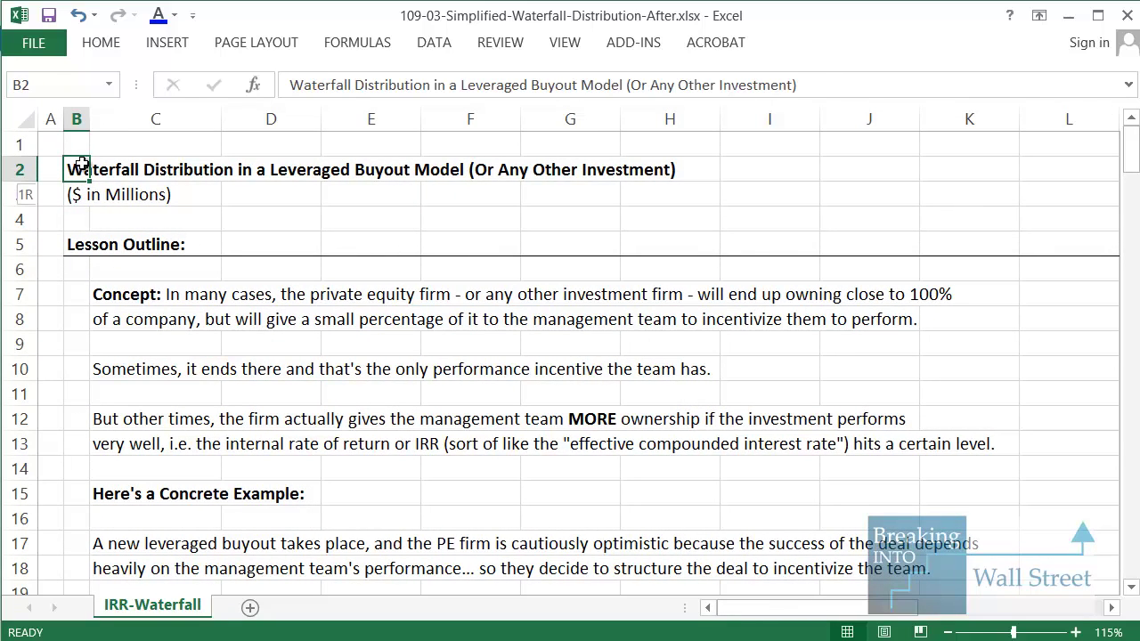
left_click(21, 175)
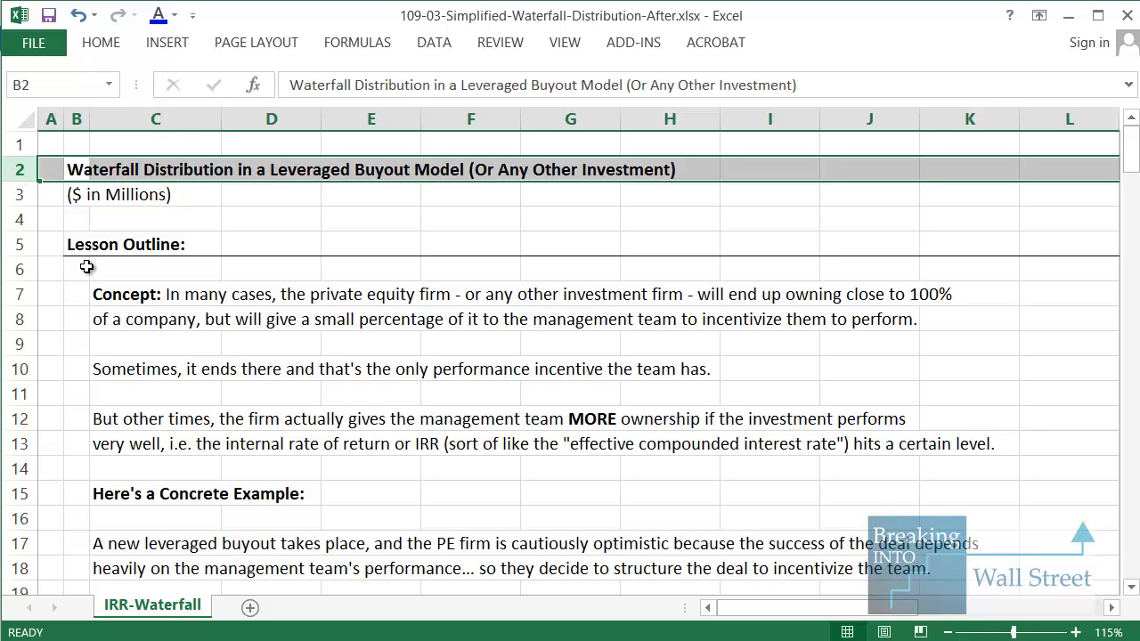
- Highlight the concept explanation in rows 7 to 13 of the lesson outline
left_click(131, 287)
scroll(134, 318, "down", 1)
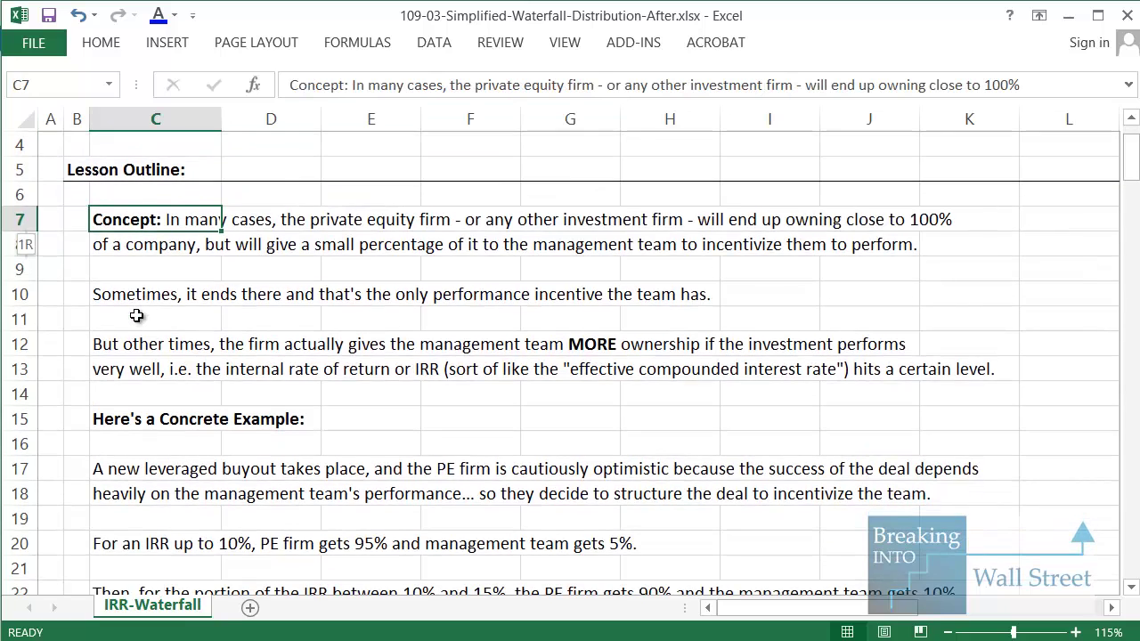
left_click_drag(136, 316, 156, 373)
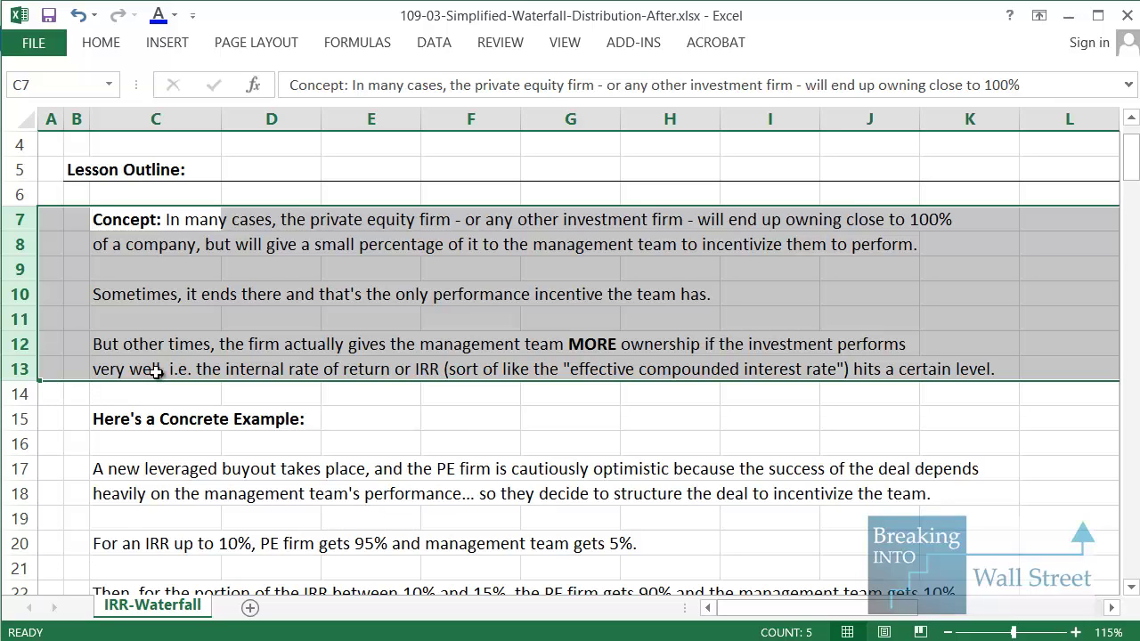
- Highlight row 10 on the basic performance incentive, followed by rows 12 and 13 on extra management ownership
key("Down")
key("Down")
key("Down")
key("shift+space")
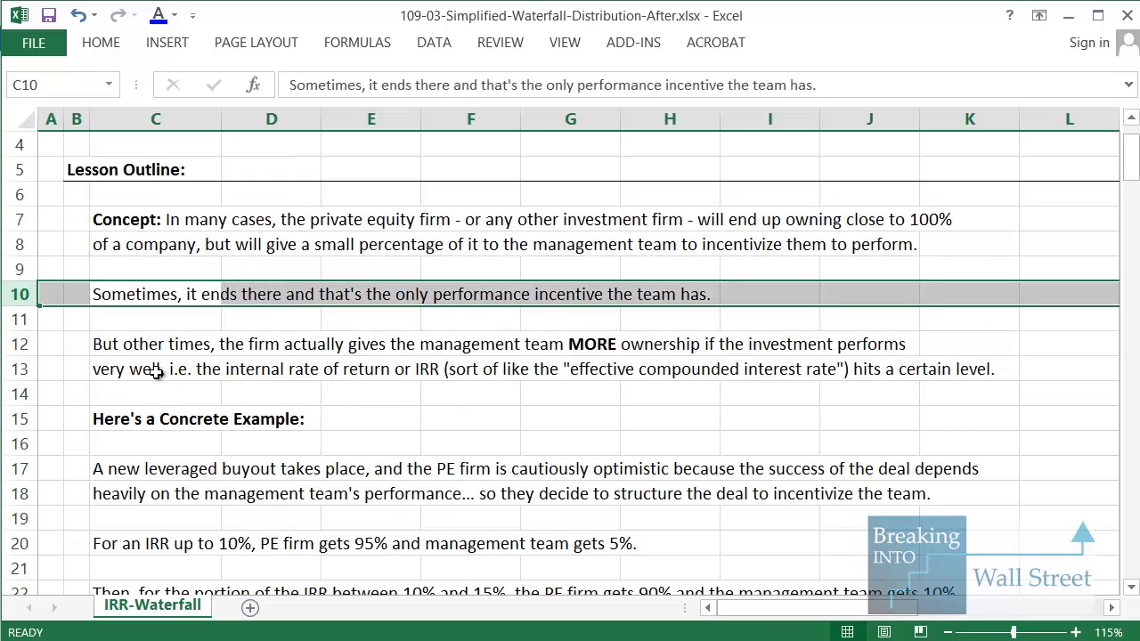
key("Down")
key("Down")
key("shift+space")
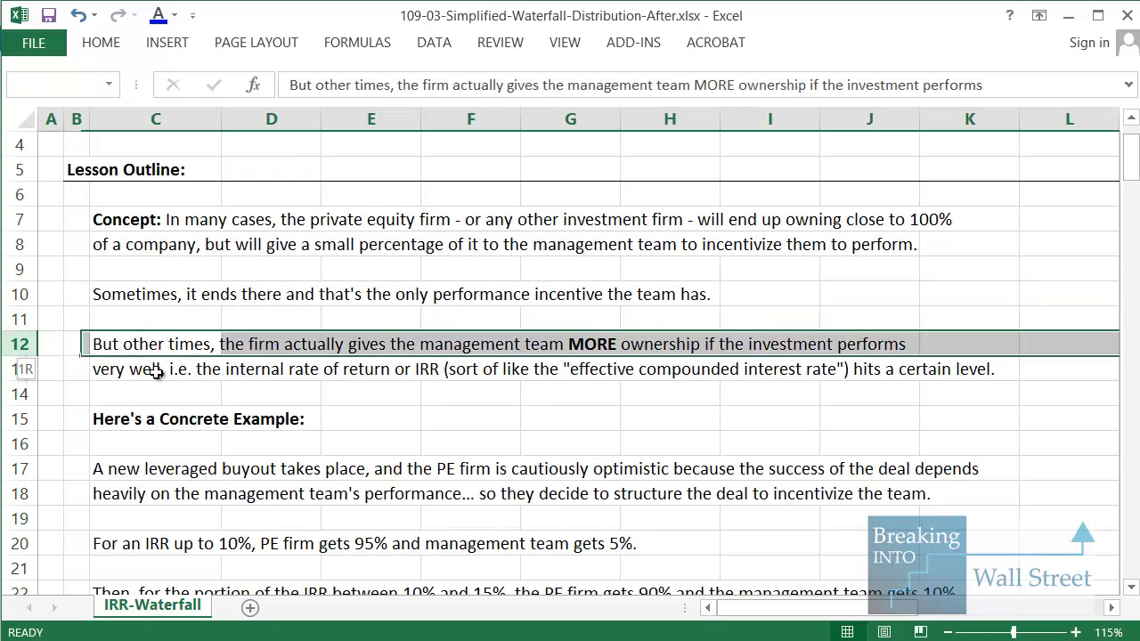
key("shift+Down")
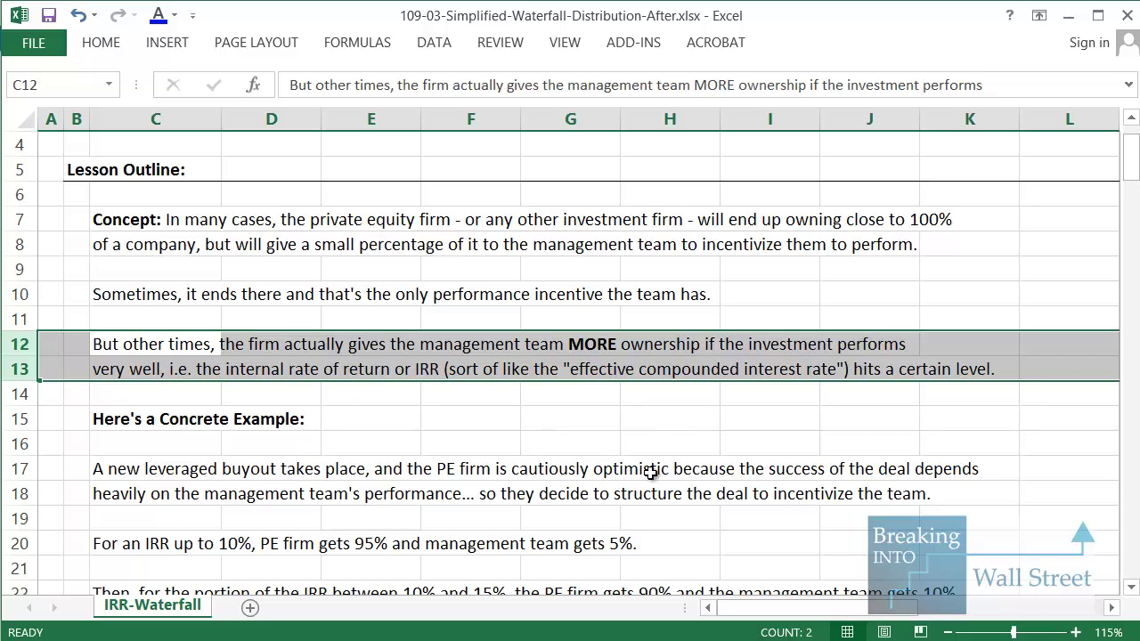
- Review the waterfall assumptions in G90:G92, highlighting the investor equity and management ownership rows before selecting all three inputs
scroll(672, 435, "down", 10)
scroll(672, 434, "down", 16)
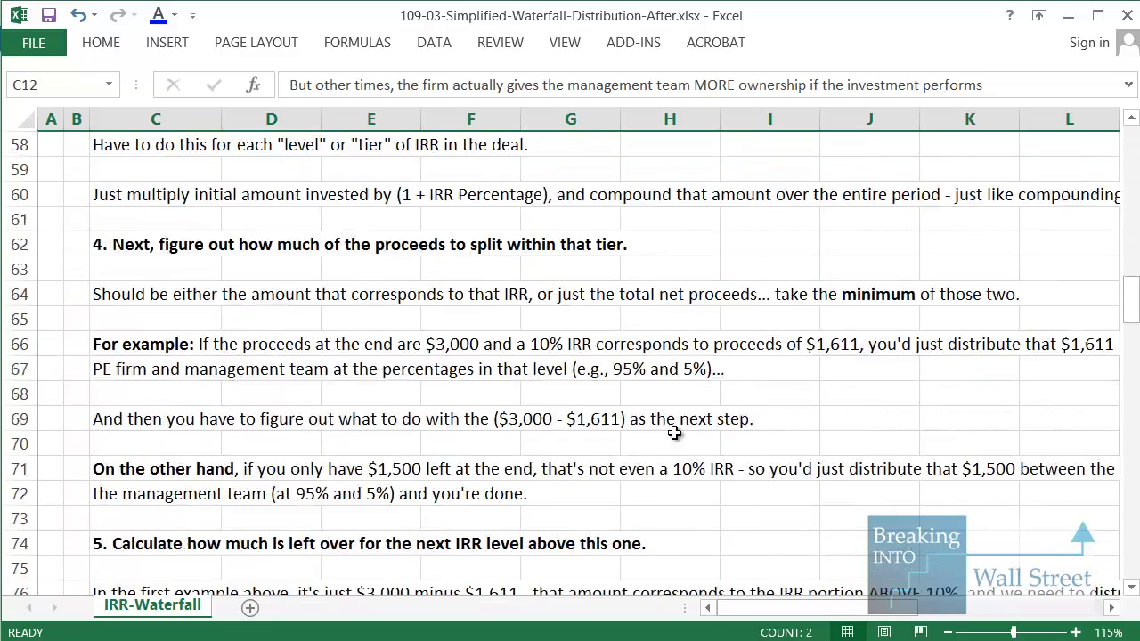
scroll(672, 430, "down", 1)
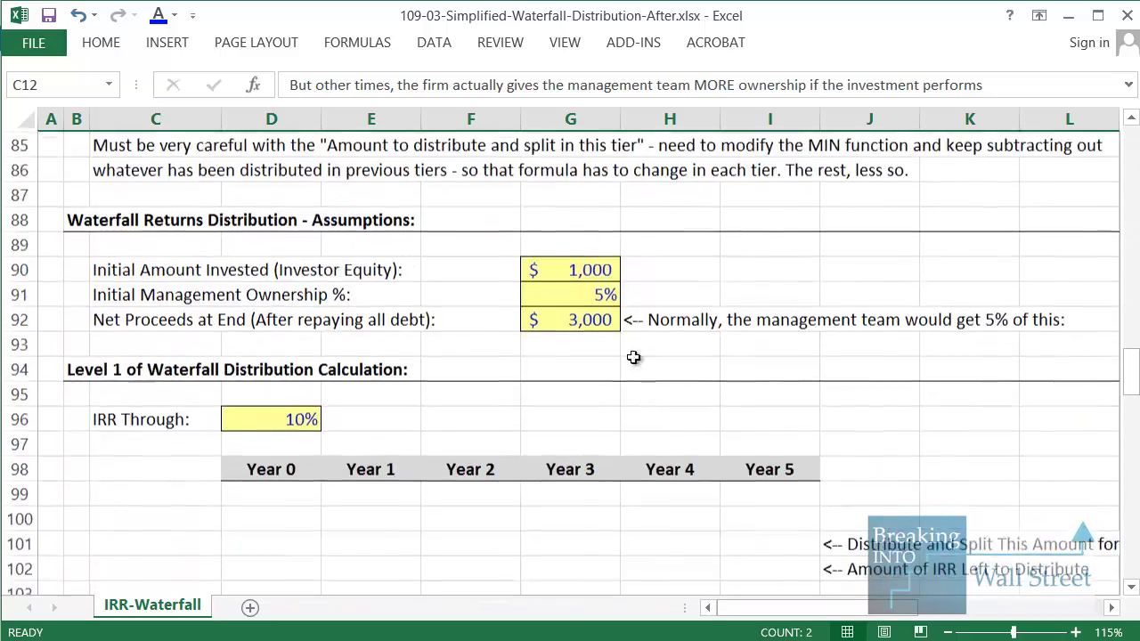
left_click(606, 269)
key("shift+space")
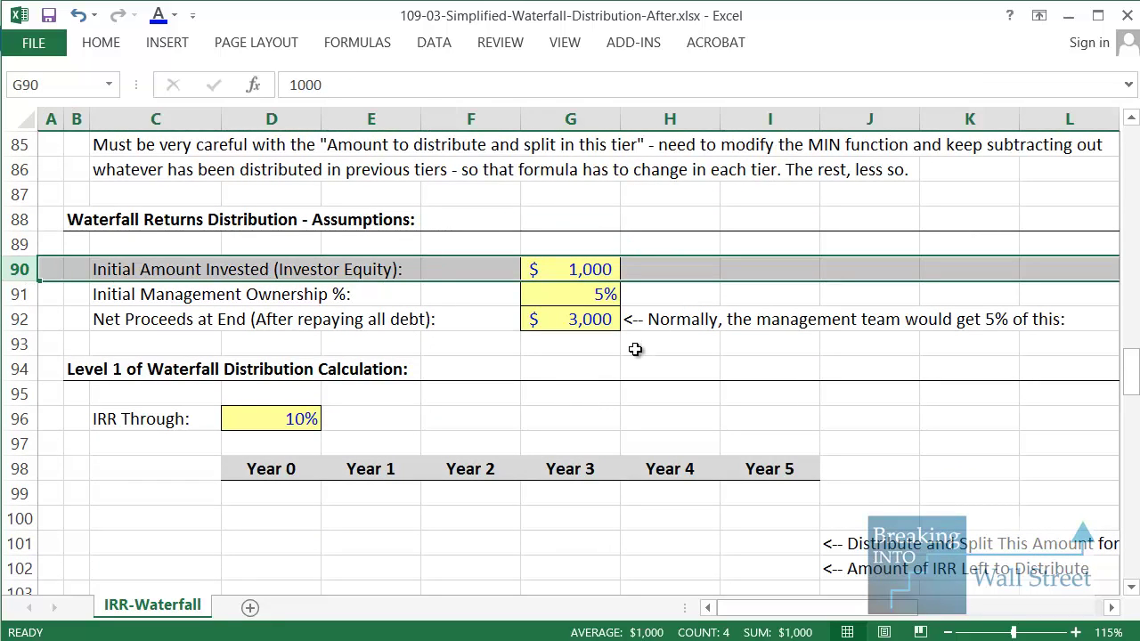
key("Down")
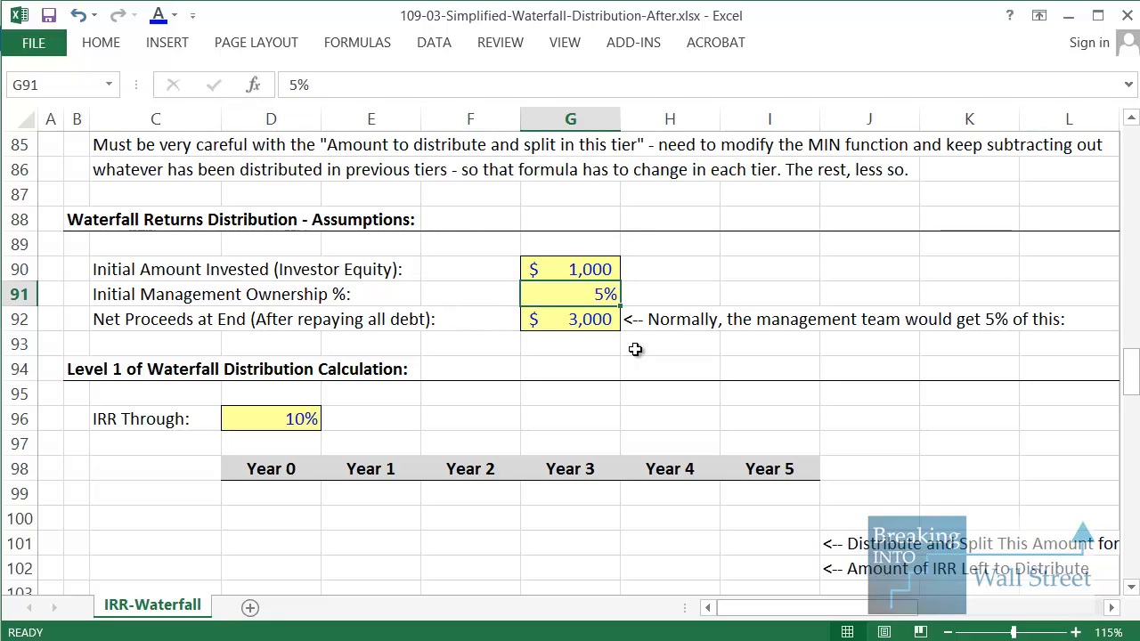
key("shift+space")
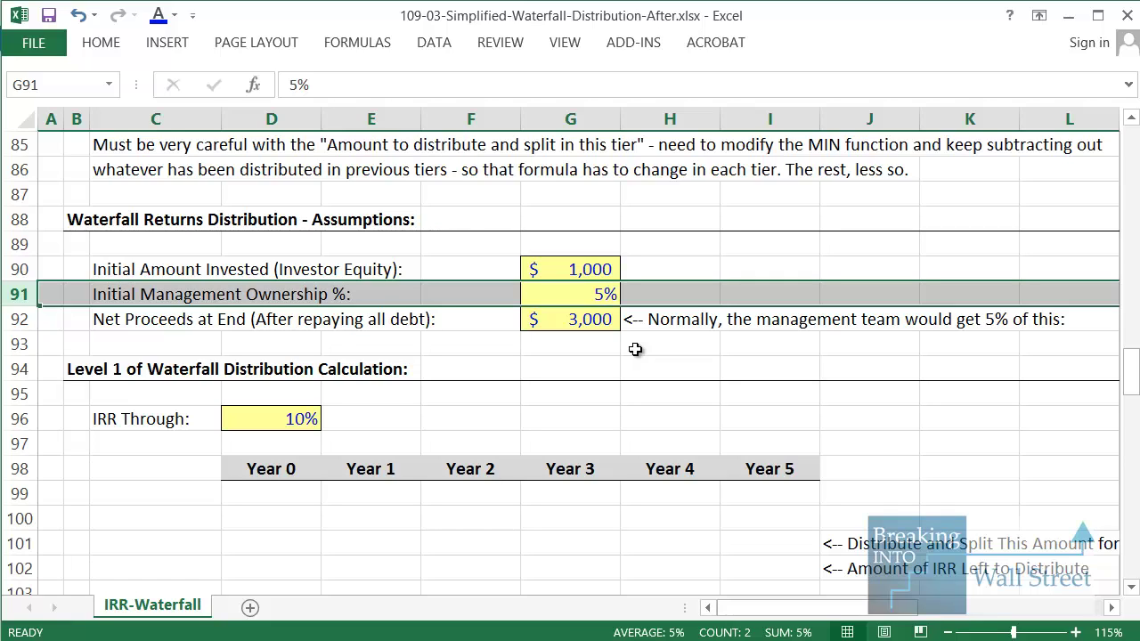
key("Down")
key("shift+Up")
key("shift+Up")
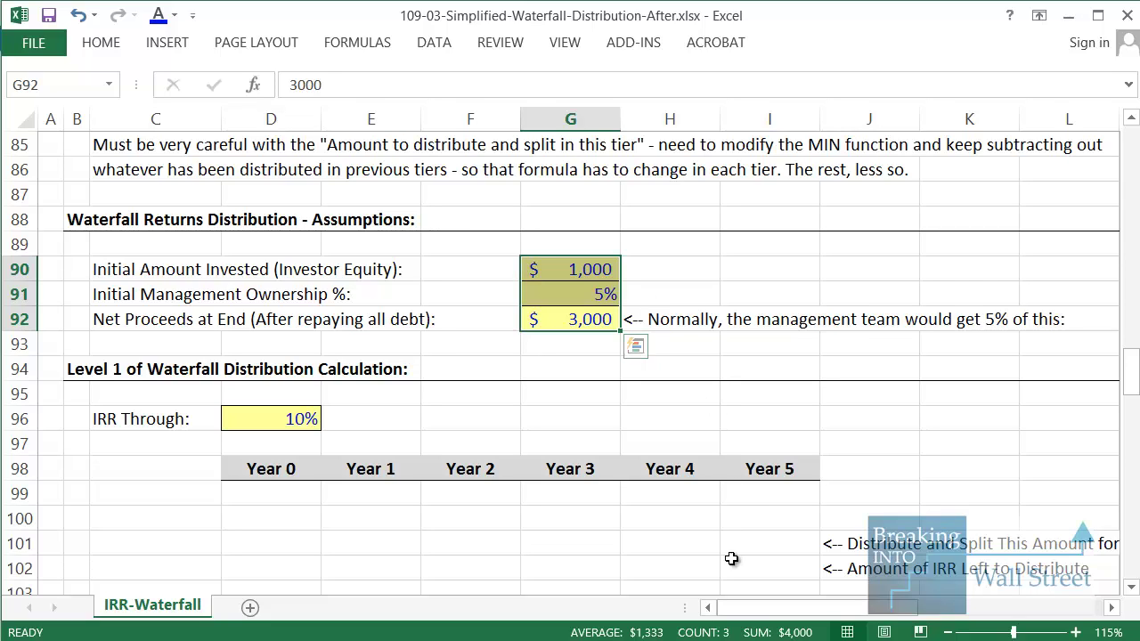
- Inspect the formulas behind the normal management and PE firm proceeds in N92 and N93
left_click_drag(750, 611, 822, 605)
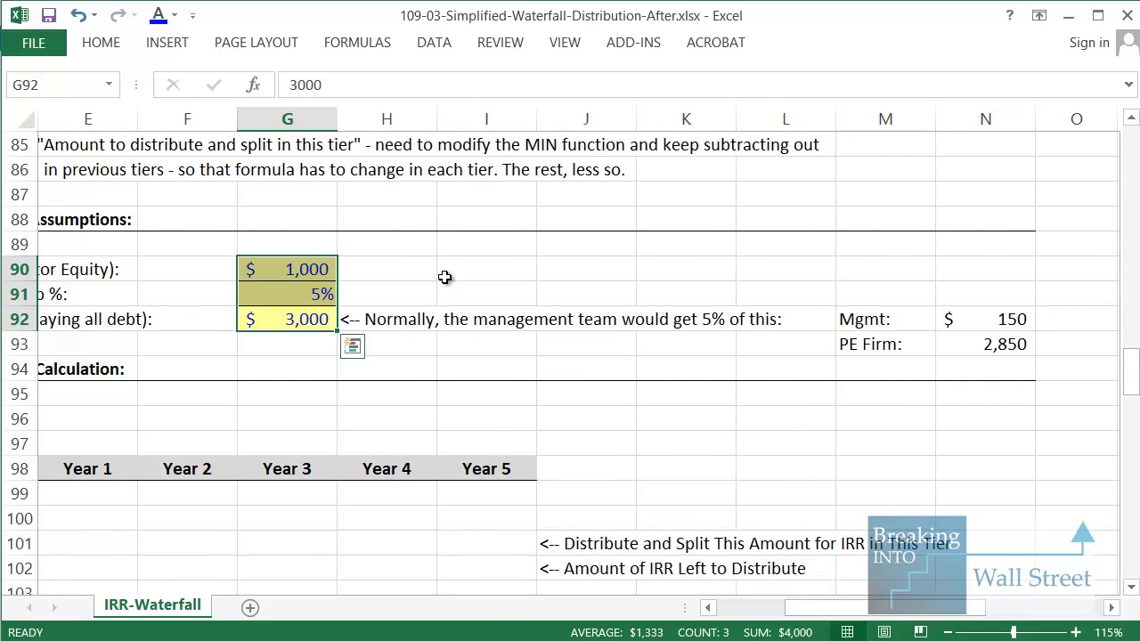
left_click(987, 325)
double_click(987, 325)
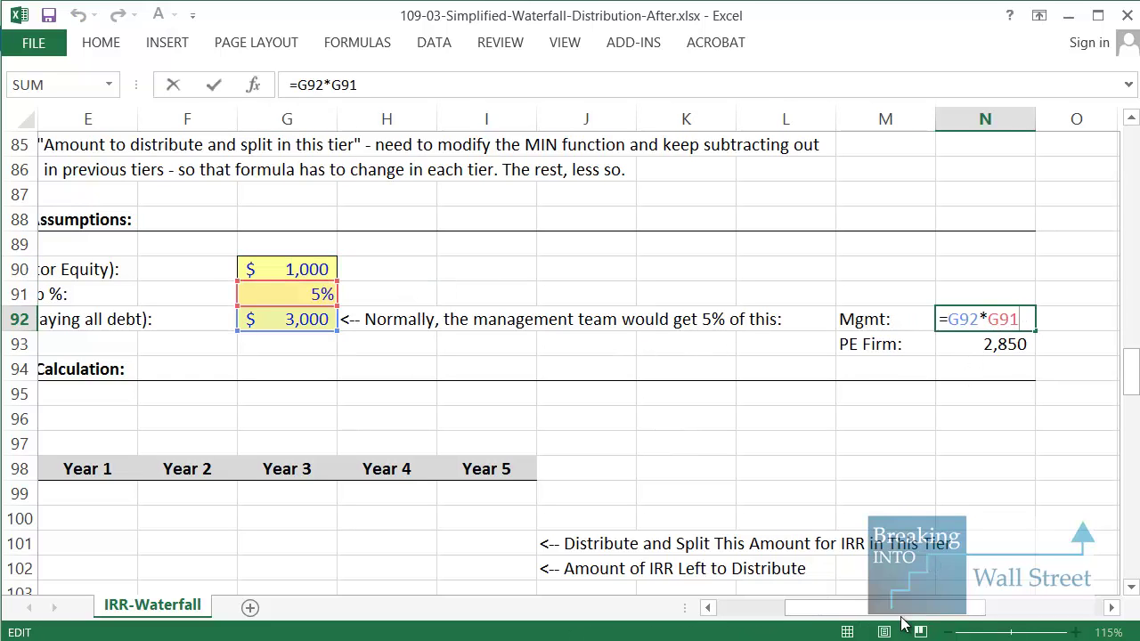
left_click_drag(908, 614, 851, 608)
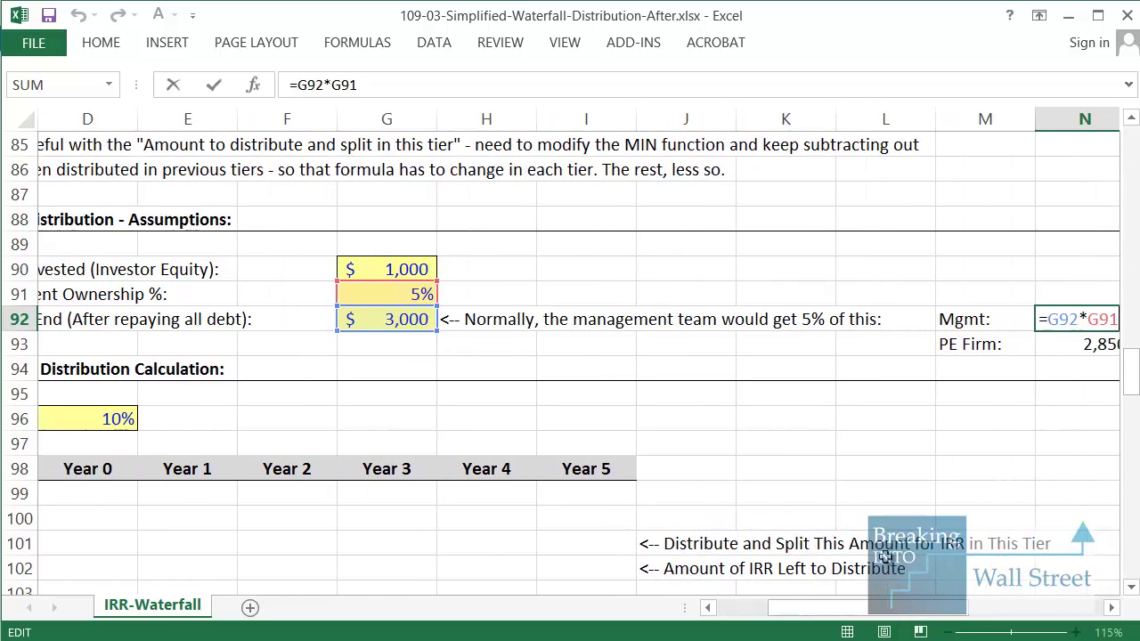
key("Escape")
left_click(979, 344)
double_click(980, 344)
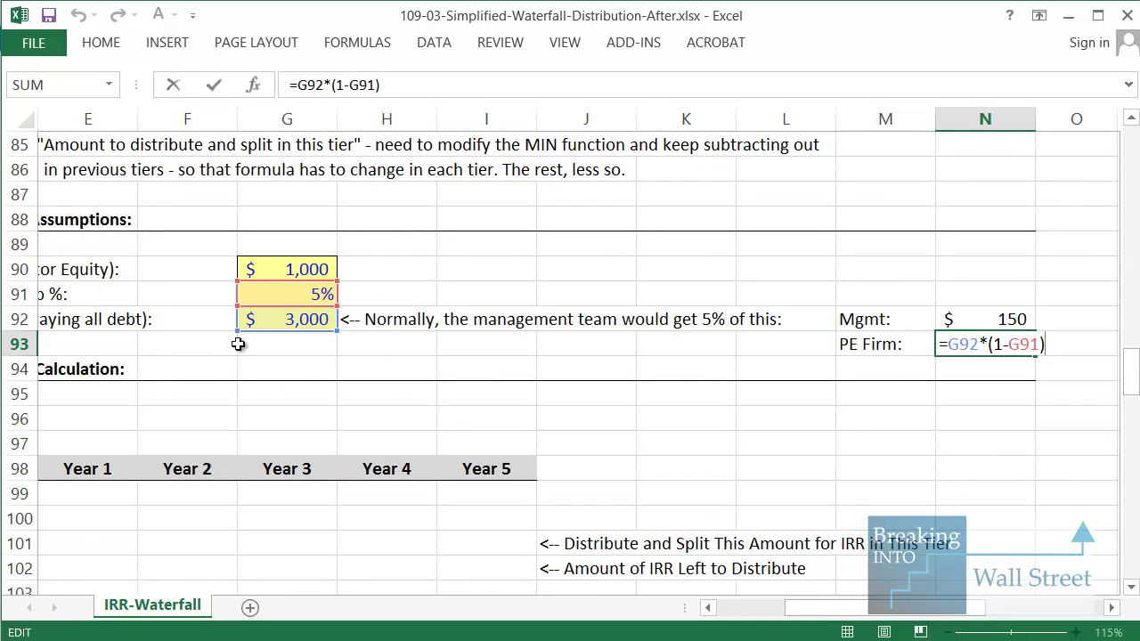
- Examine the alternative management and PE firm splits in R92:R93 and W92:W93
left_click_drag(813, 615, 944, 614)
left_click(634, 315)
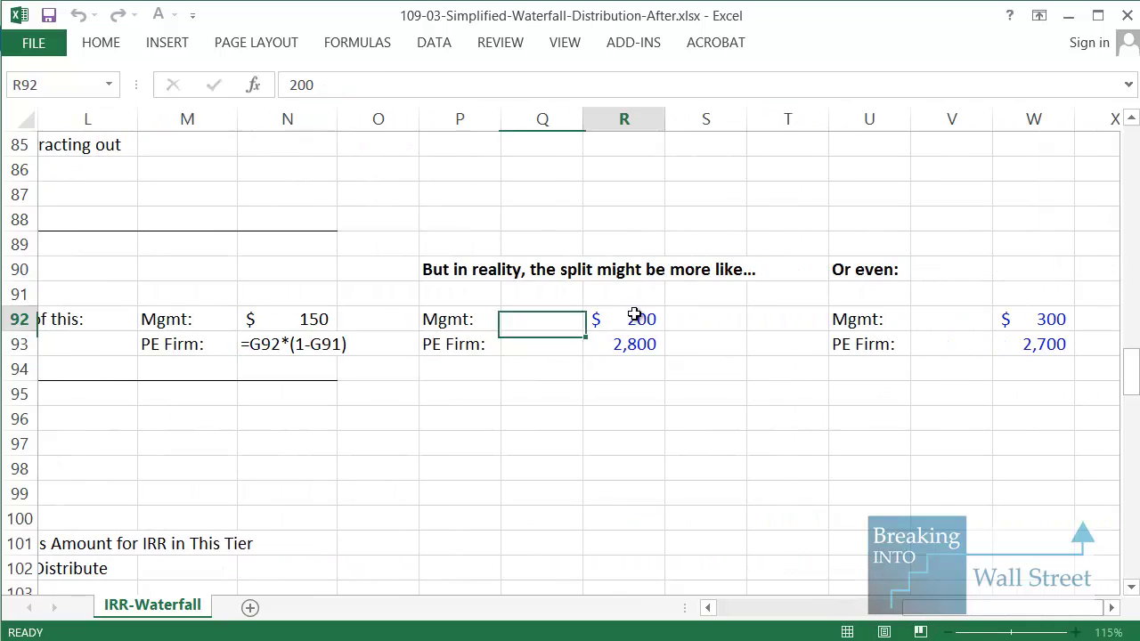
left_click_drag(634, 315, 651, 346)
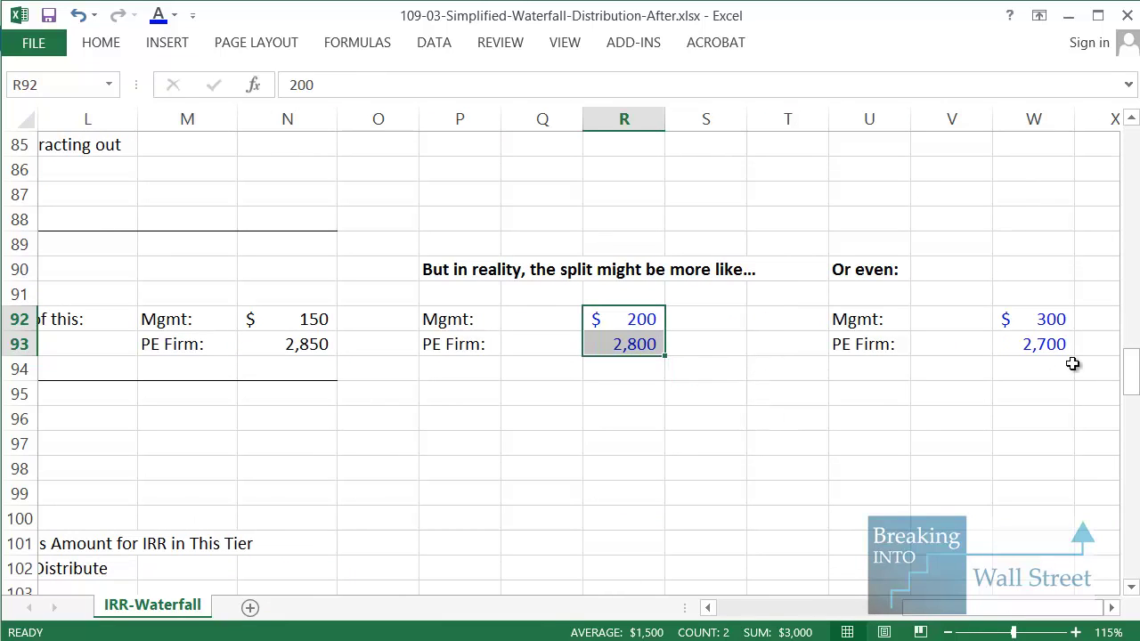
left_click(1049, 327)
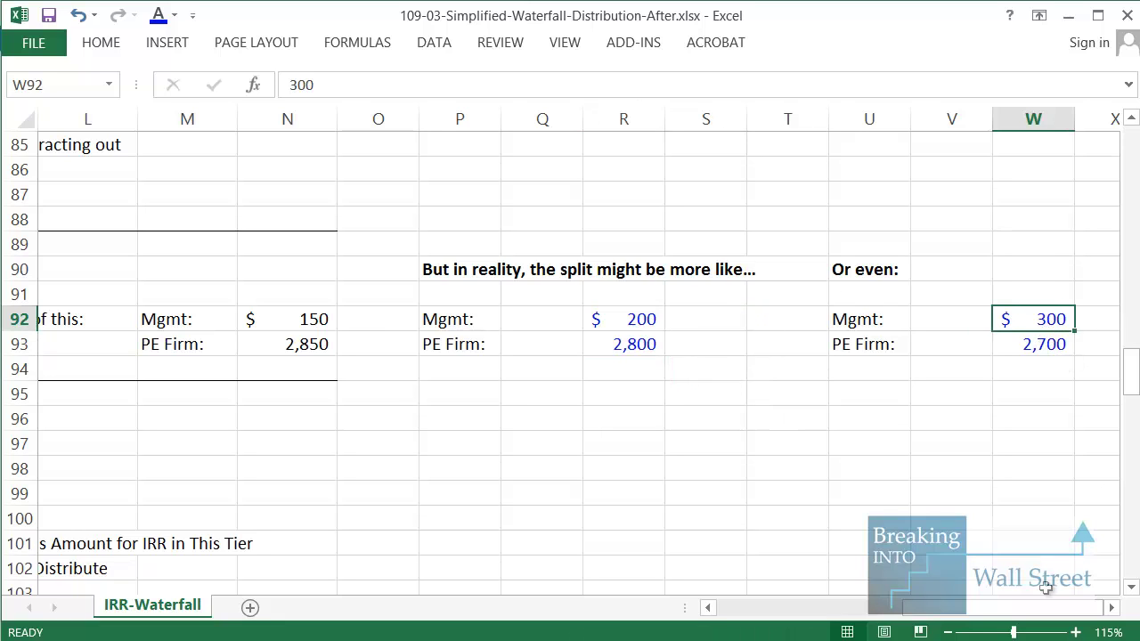
key("Right")
key("Left")
key("Down")
key("Down")
key("Up")
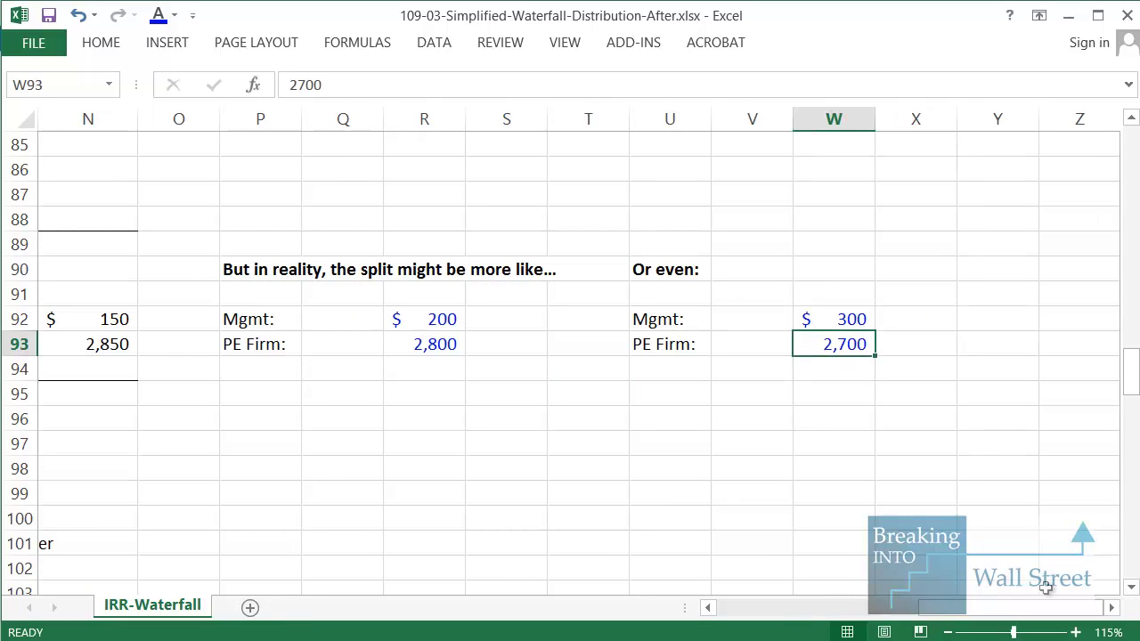
- Select both alternative splits together with their labels, range P92:W93
key("shift+Left")
key("shift+Left")
key("shift+Left")
key("shift+Left")
key("shift+Left")
key("shift+Left")
key("shift+Left")
key("shift+Up")
key("shift+Up")
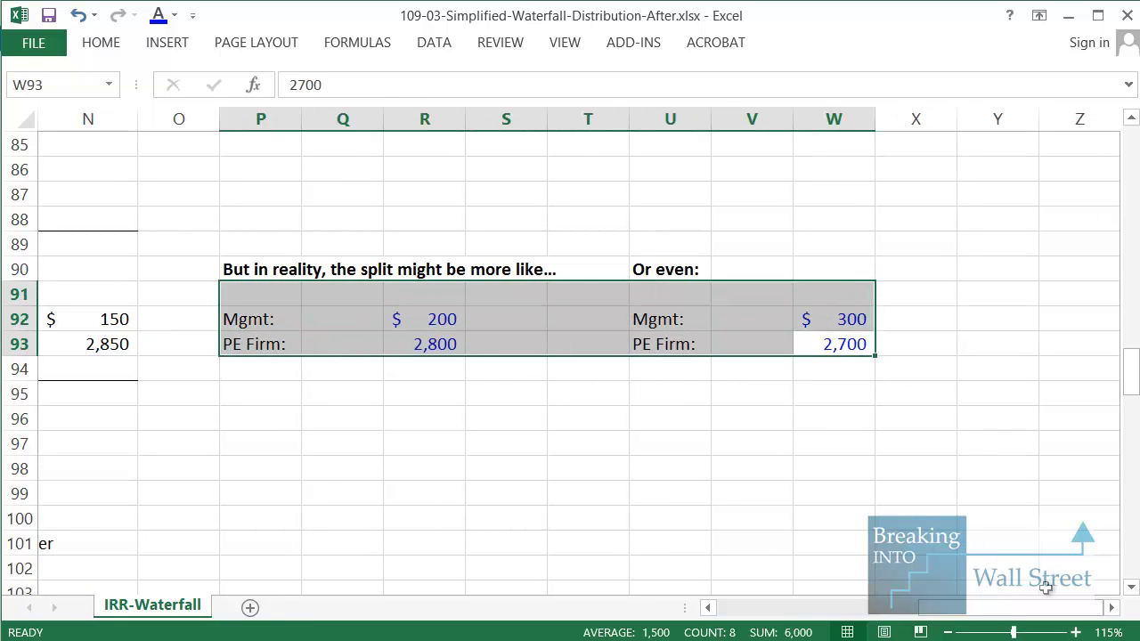
key("shift+Down")
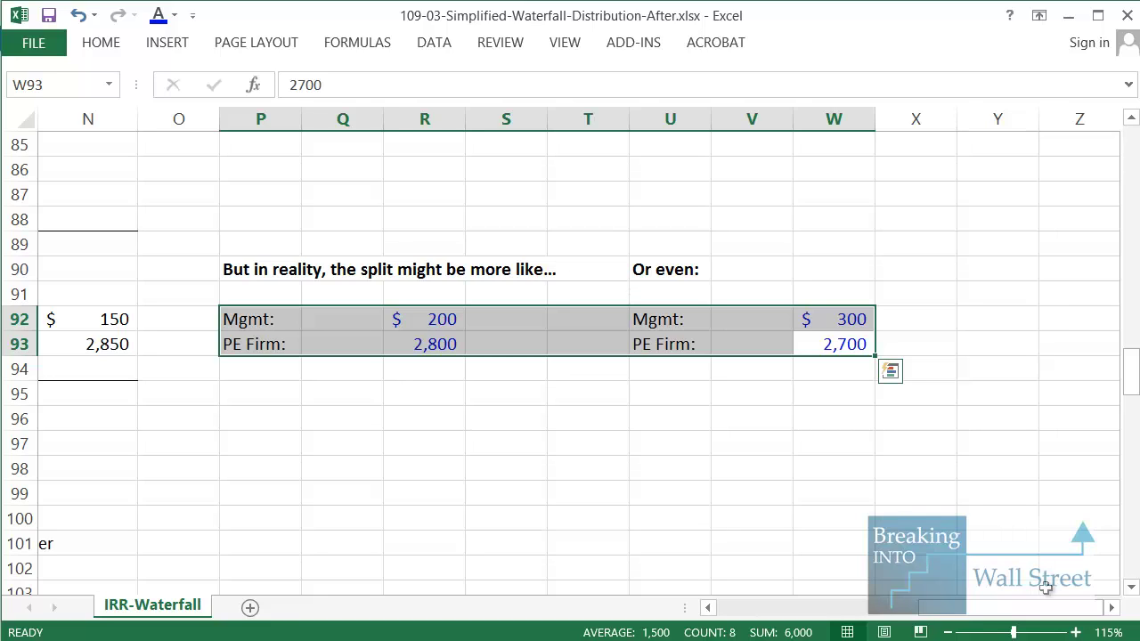
- Return to the lesson outline and bring up the concrete example at C17, enlarged to 130%
key("Left")
key("Left")
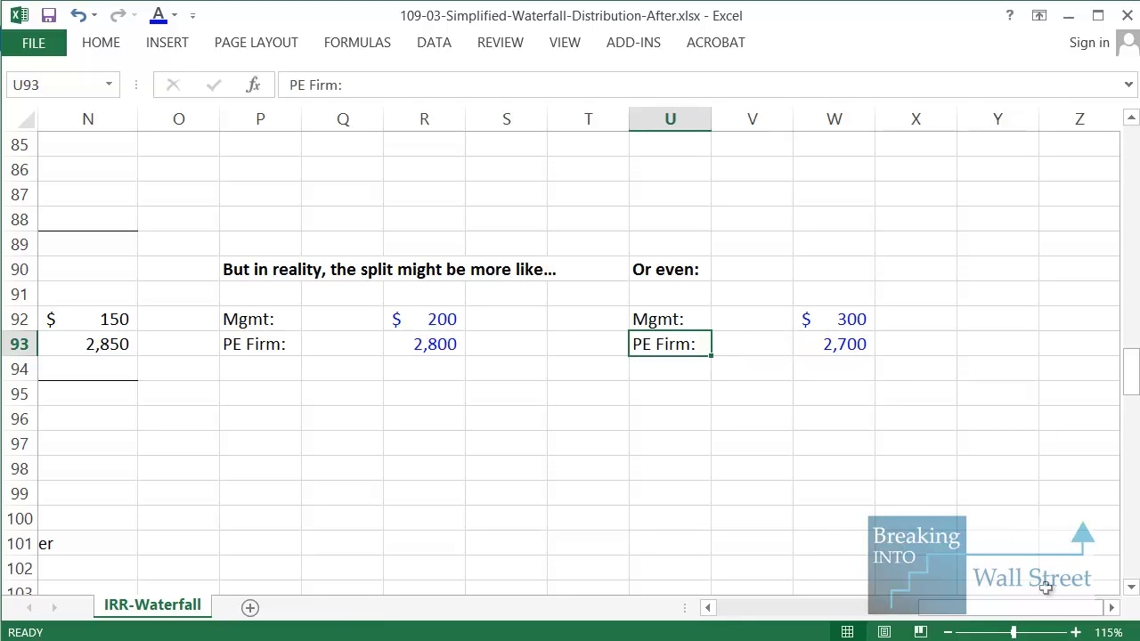
scroll(792, 469, "up", 9)
scroll(651, 427, "down", 9)
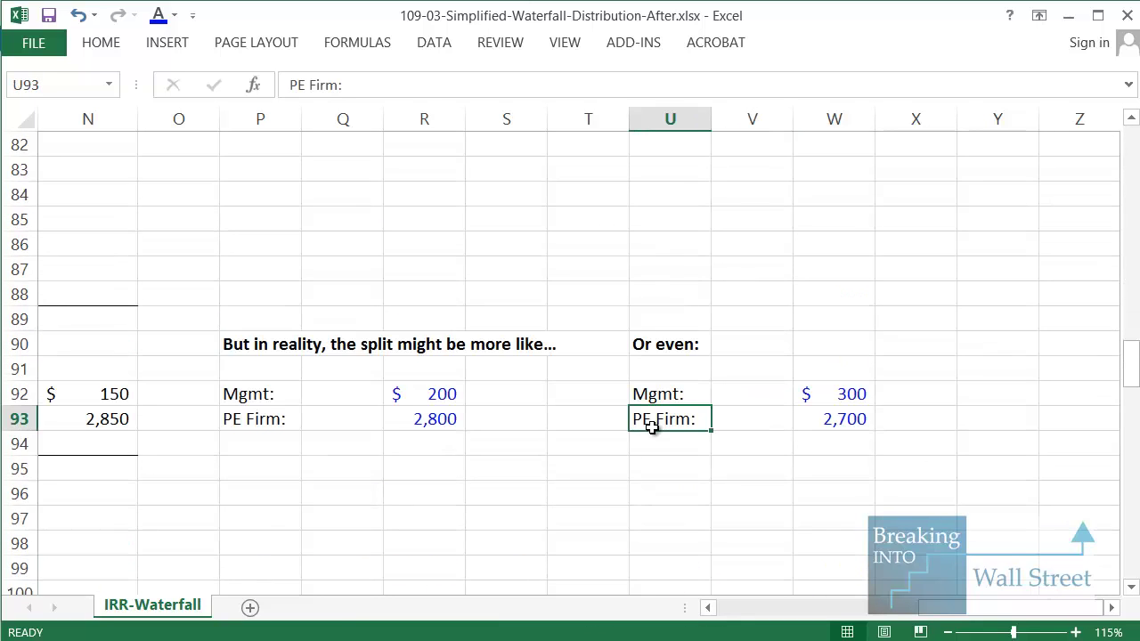
left_click_drag(979, 607, 728, 629)
scroll(564, 483, "up", 20)
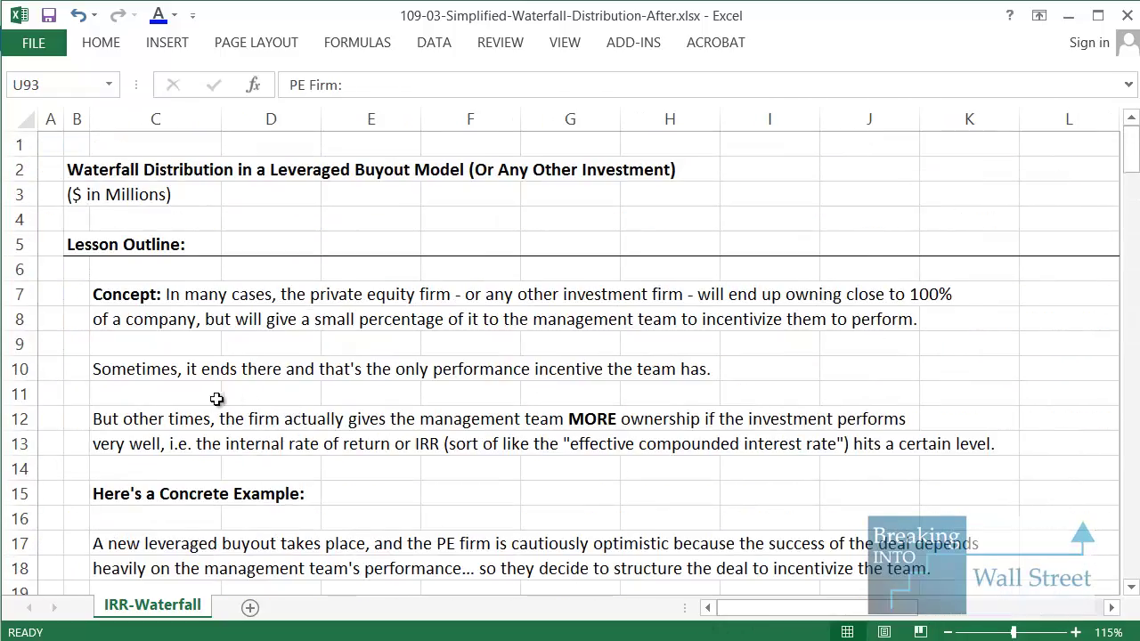
left_click(124, 463)
scroll(123, 463, "down", 3)
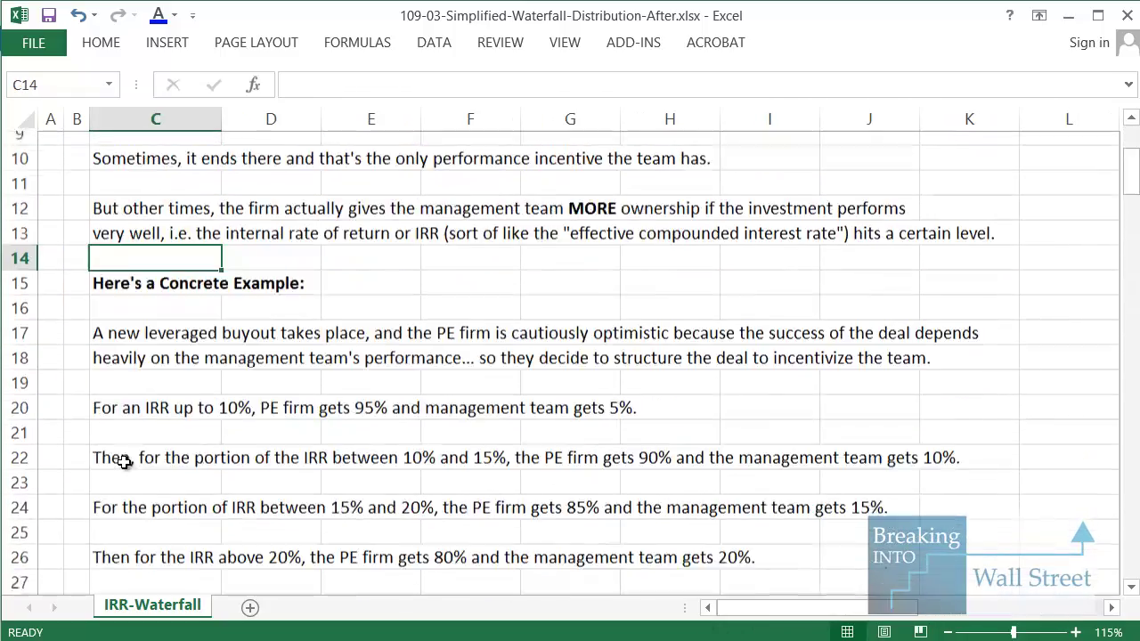
scroll(124, 462, "down", 1)
left_click(148, 246)
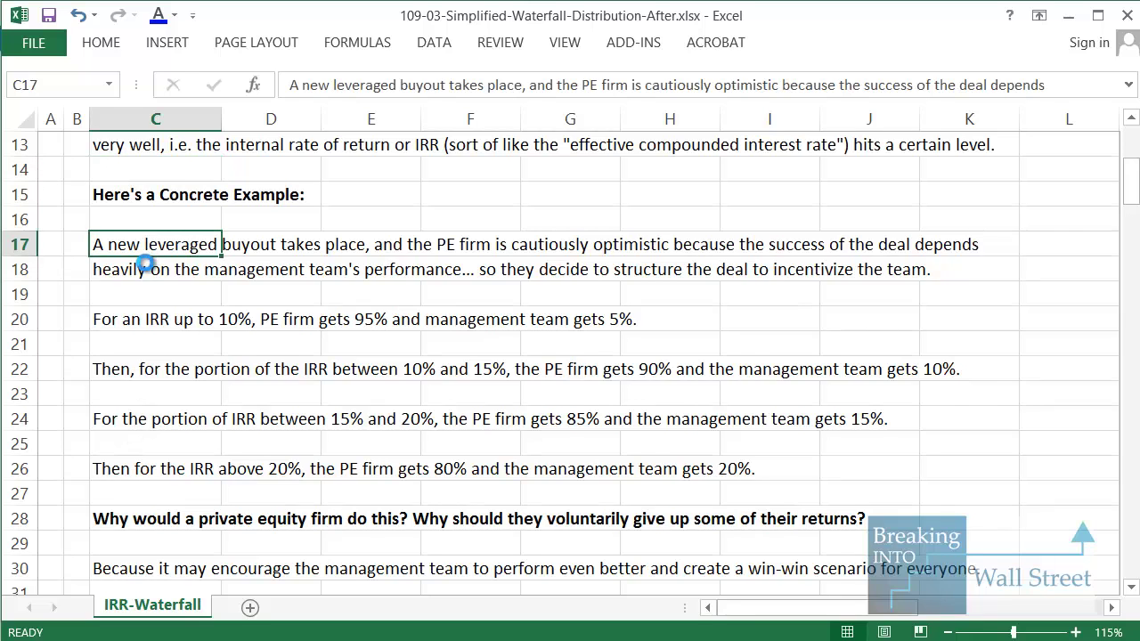
scroll(146, 263, "up", 1)
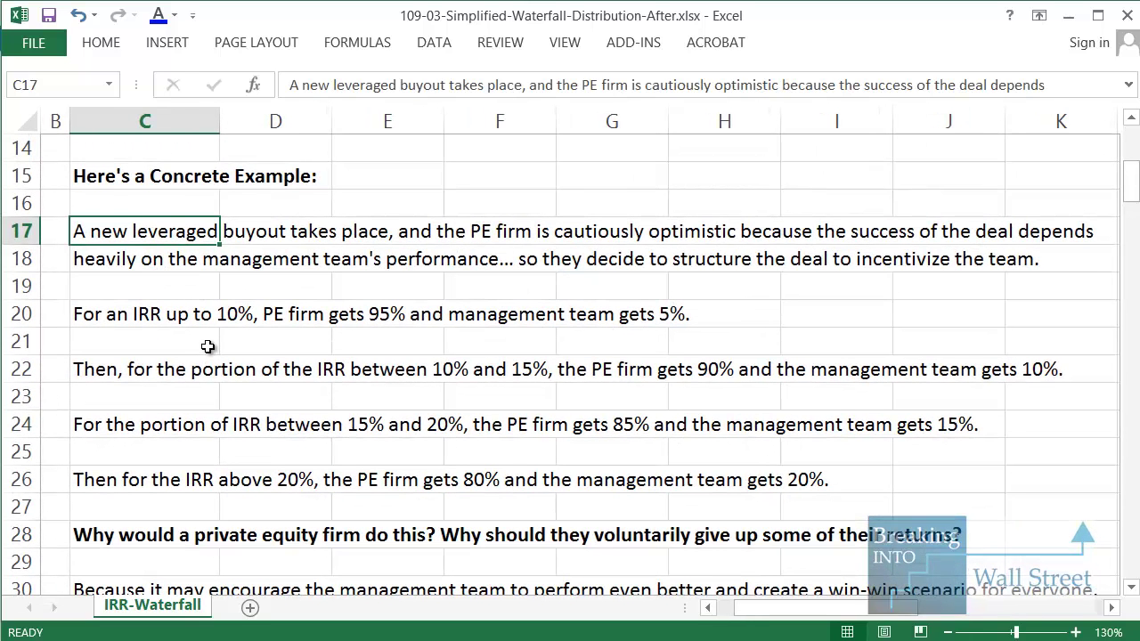
- Highlight the tier rule for an IRR up to 10% in row 20, followed by the 10% to 15% rule in row 22
key("Down")
key("Down")
key("Down")
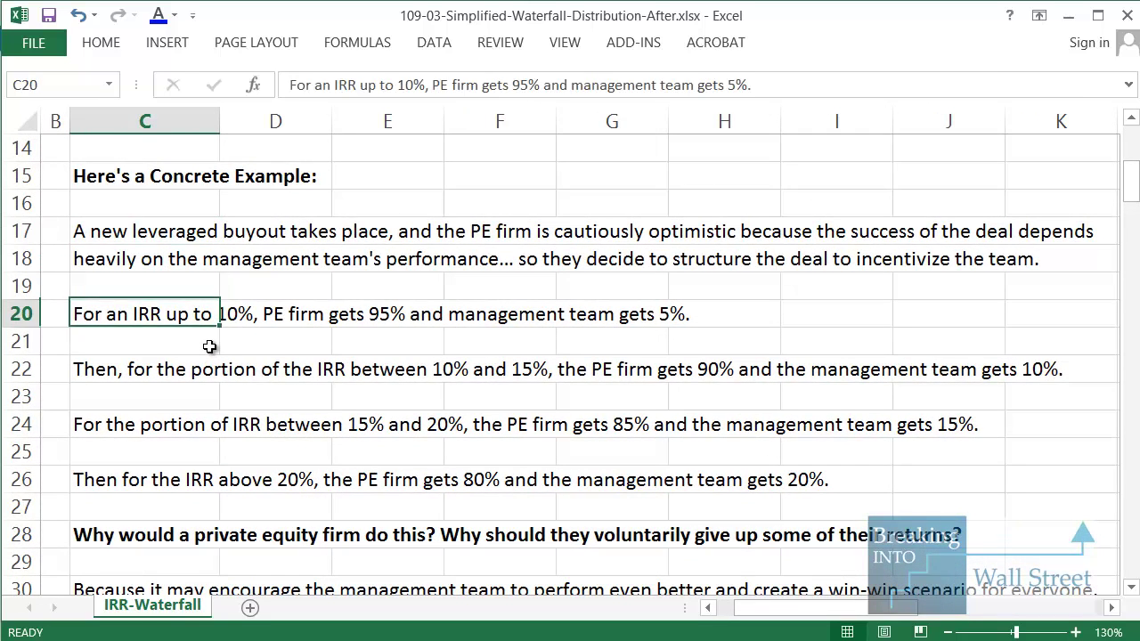
key("shift+space")
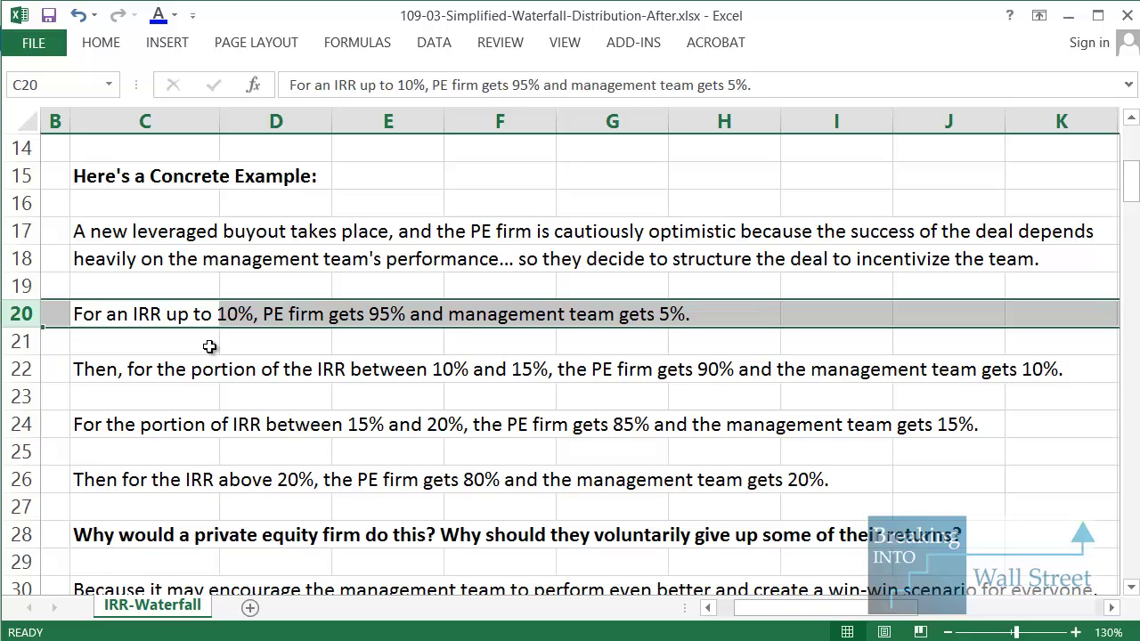
key("Down")
key("Down")
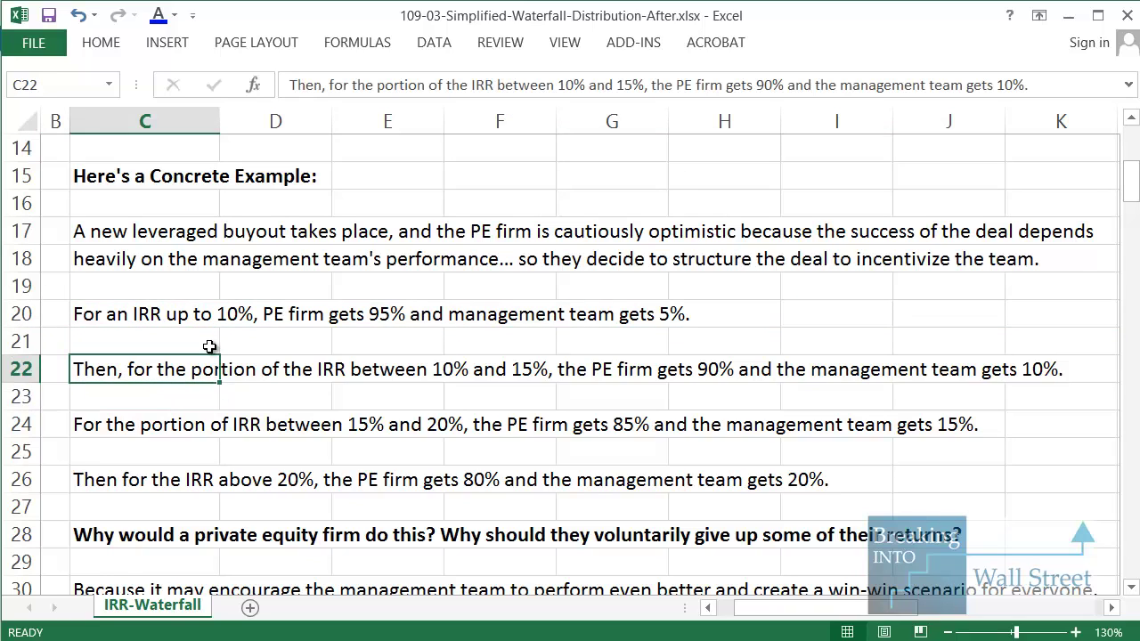
key("shift+space")
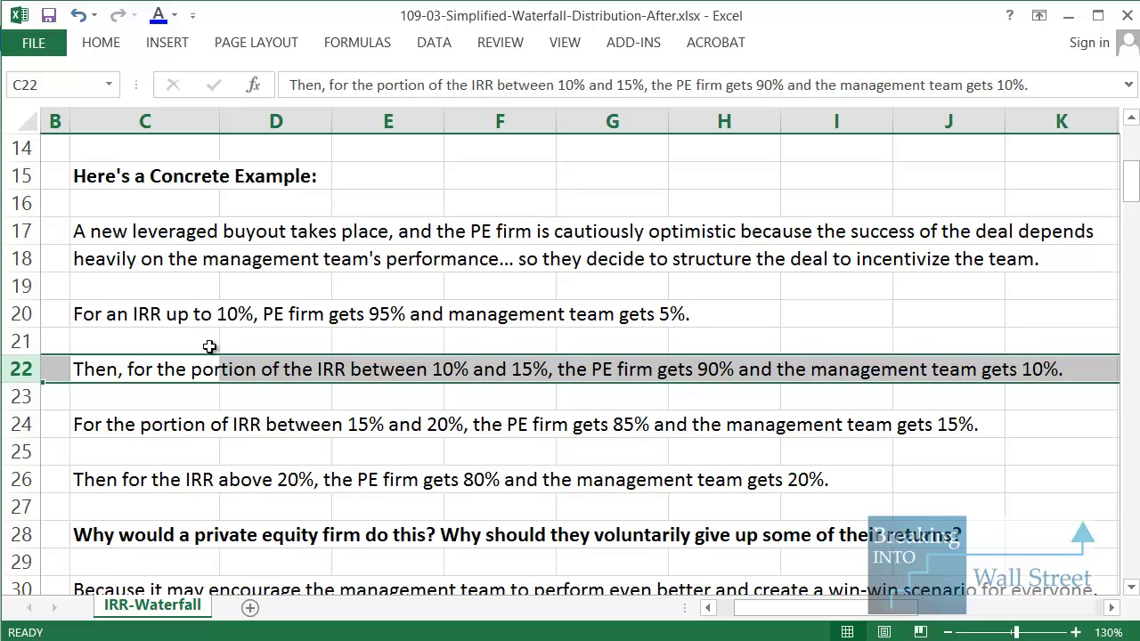
- Highlight the tier rule for an IRR between 15% and 20% in row 24, followed by the rule above 20% in row 26
key("Down")
key("Down")
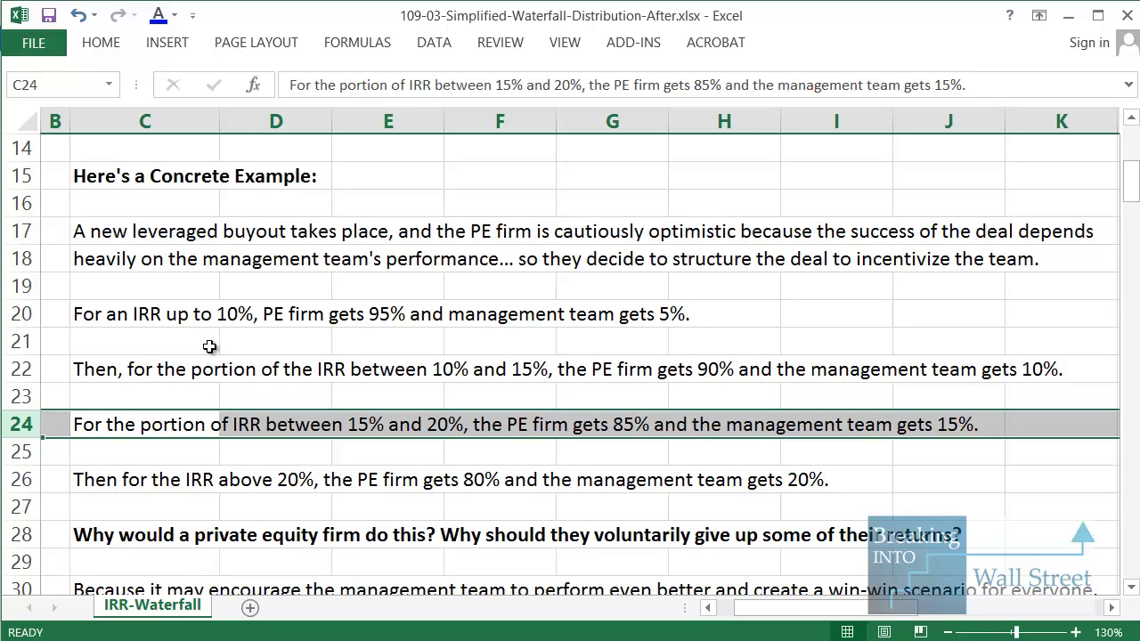
key("Down")
key("Down")
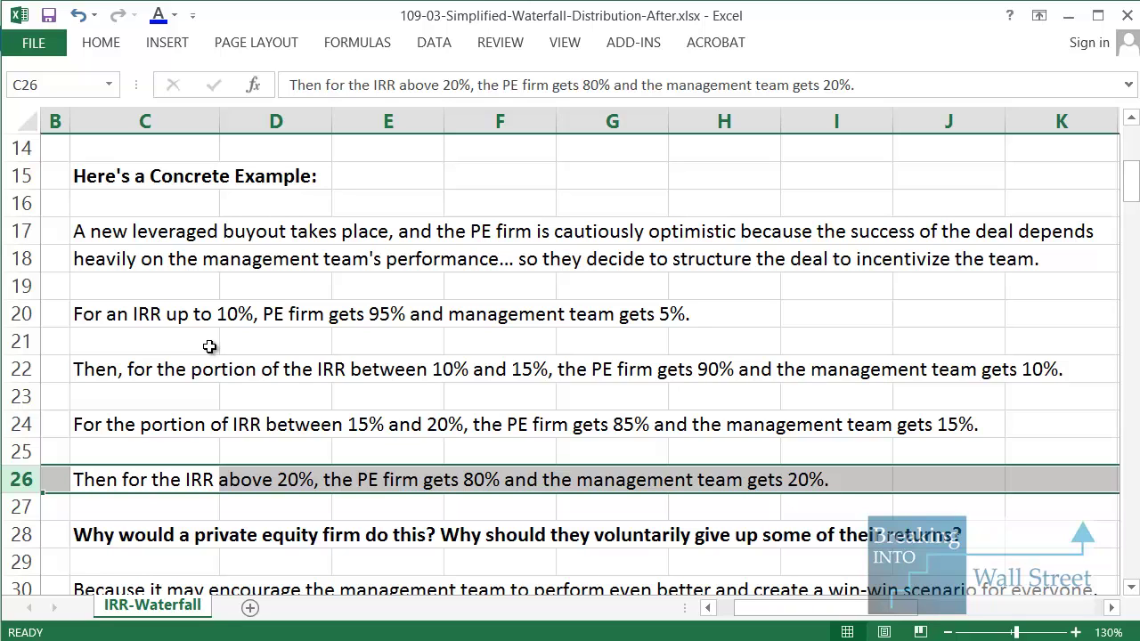
- Go to the question in C28 on why a PE firm would give up returns and highlight its answer in row 30
scroll(203, 399, "down", 3)
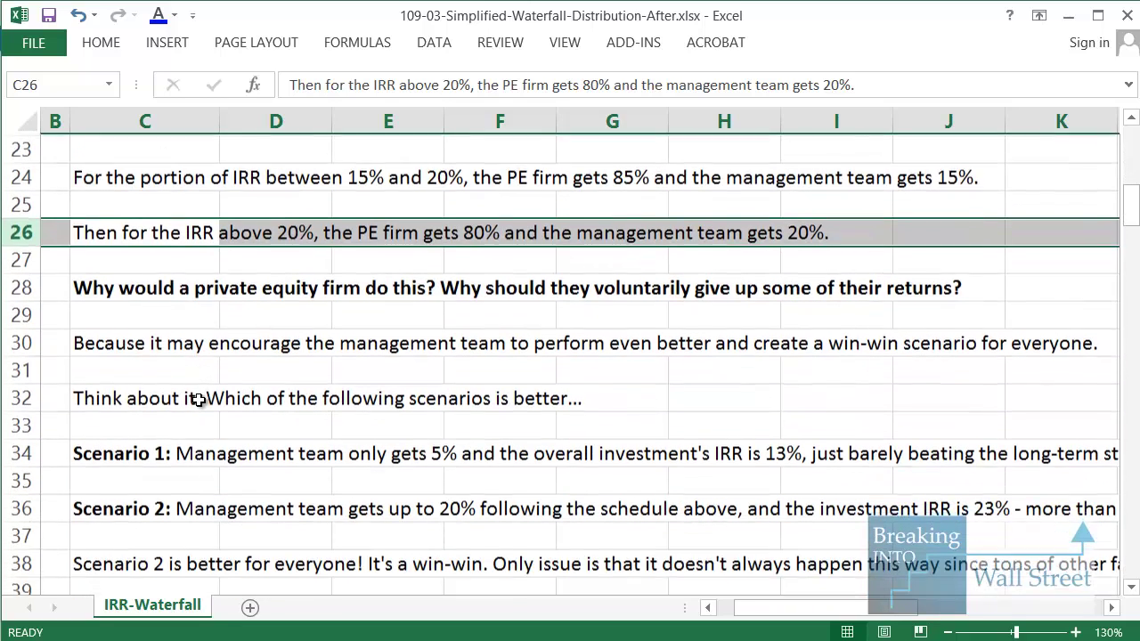
left_click(127, 290)
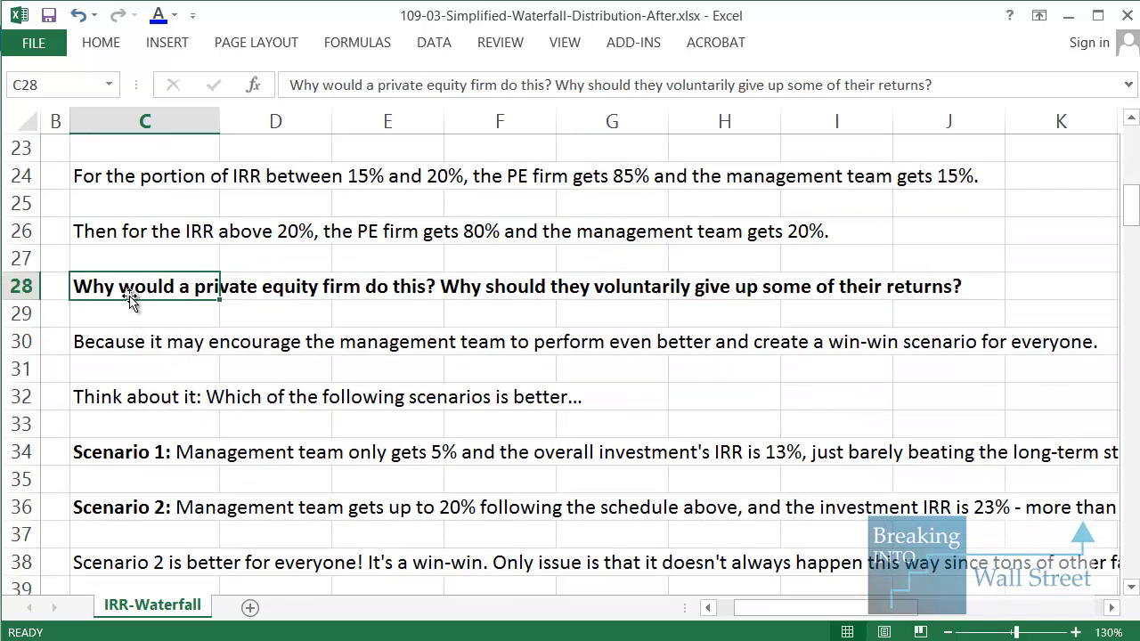
scroll(129, 299, "down", 1)
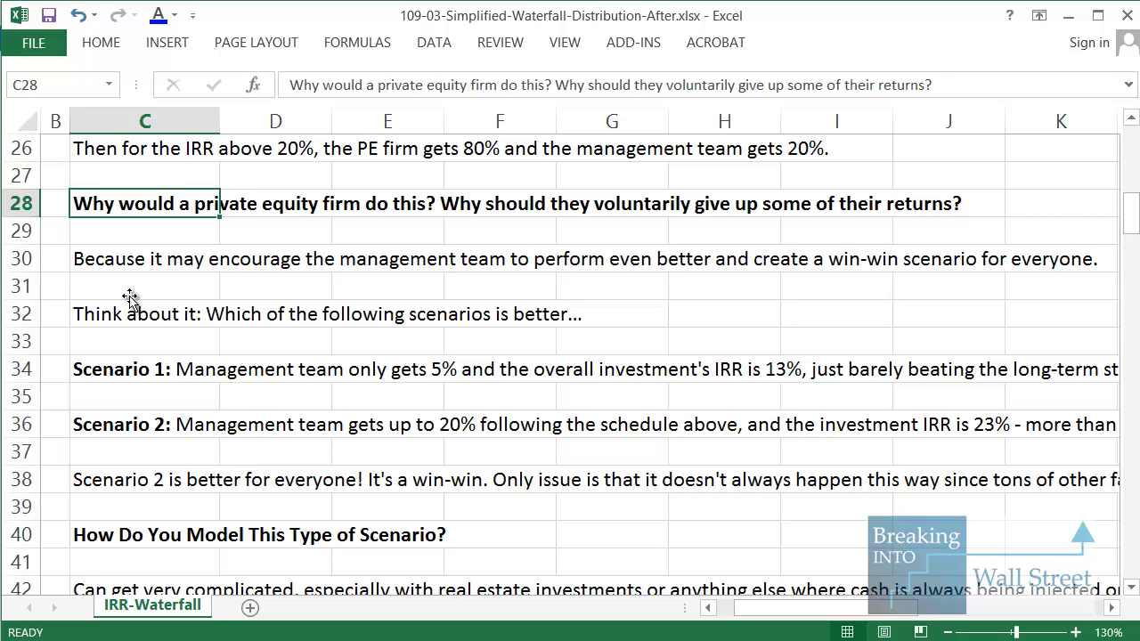
key("Down")
key("Down")
key("shift+space")
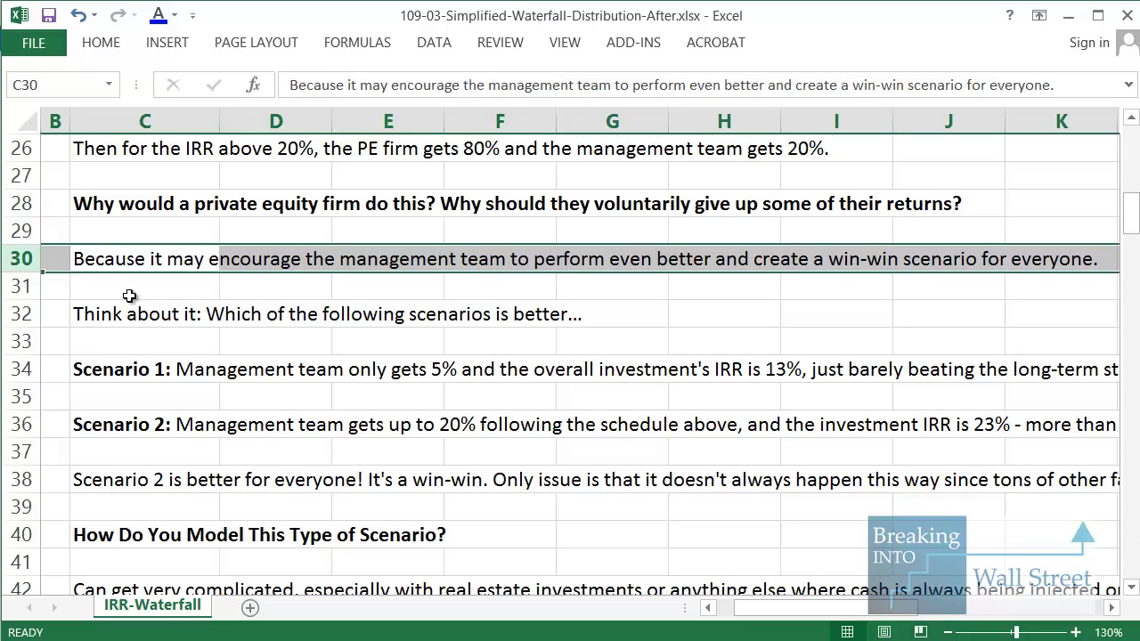
- Reduce the sheet zoom to 115% and highlight the Scenario 1 description in row 34
key("Down")
key("Down")
key("Down")
key("Down")
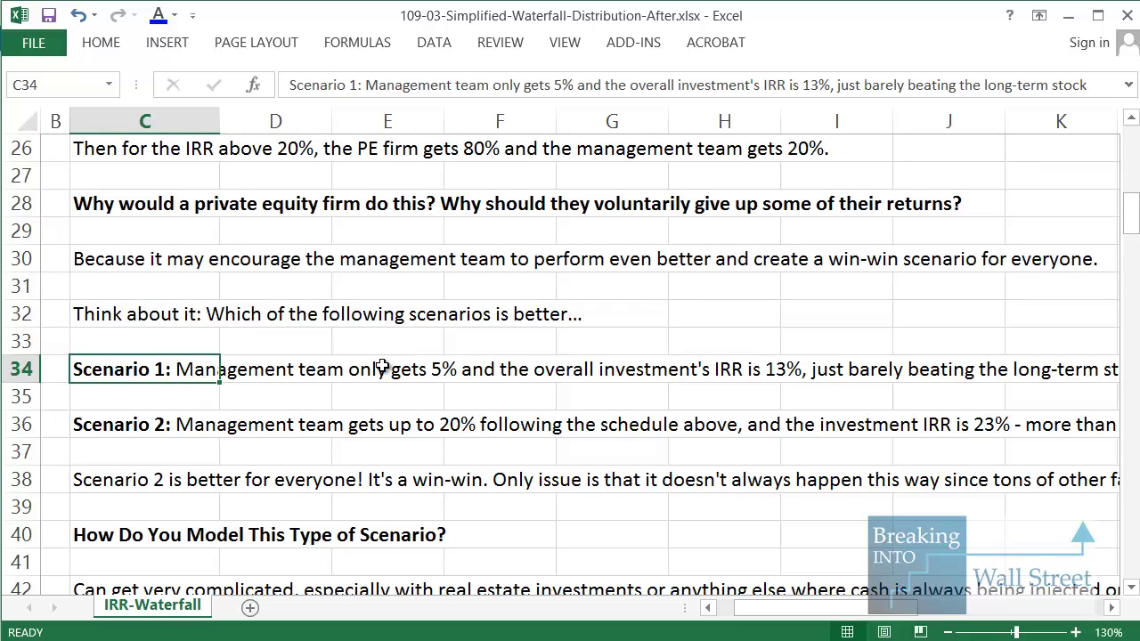
scroll(401, 321, "down", 1)
scroll(401, 322, "down", 1, "ctrl")
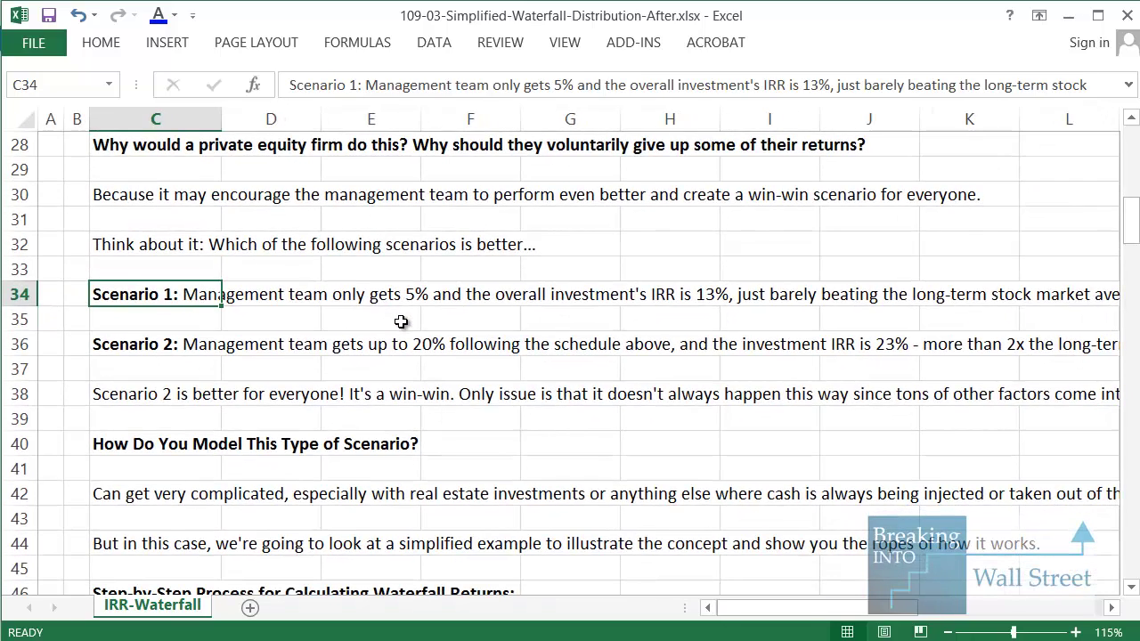
key("shift+space")
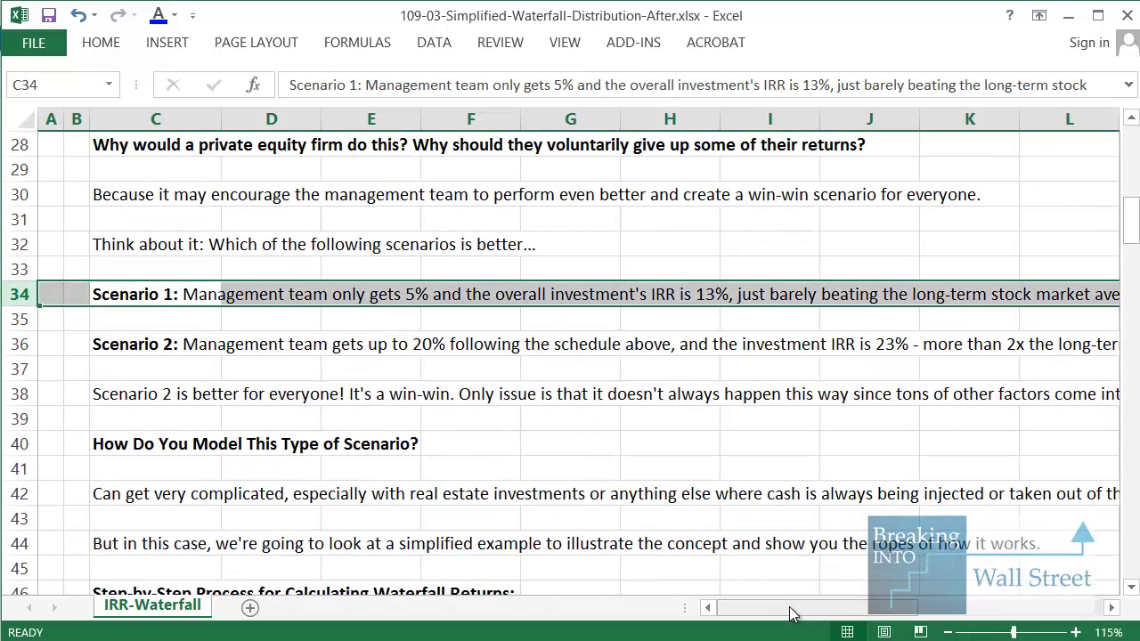
mouse_move(789, 612)
left_mouse_down()
mouse_move(837, 611)
mouse_move(769, 610)
left_mouse_up()
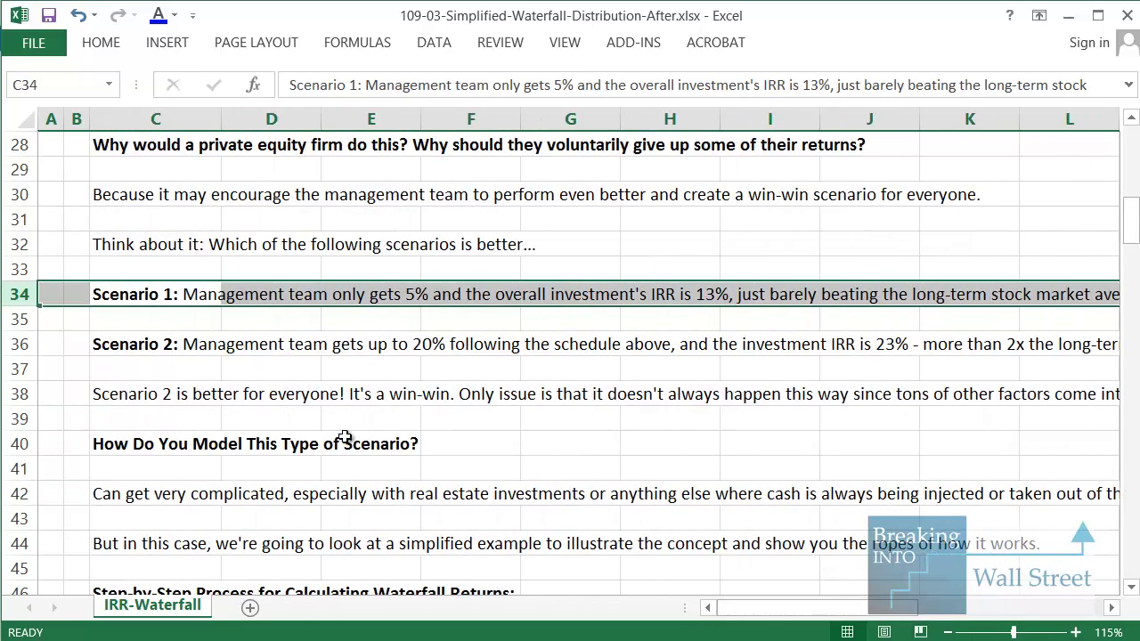
- Highlight the Scenario 2 description in row 36 and review it against the tier schedule above
left_click(187, 339)
key("shift+space")
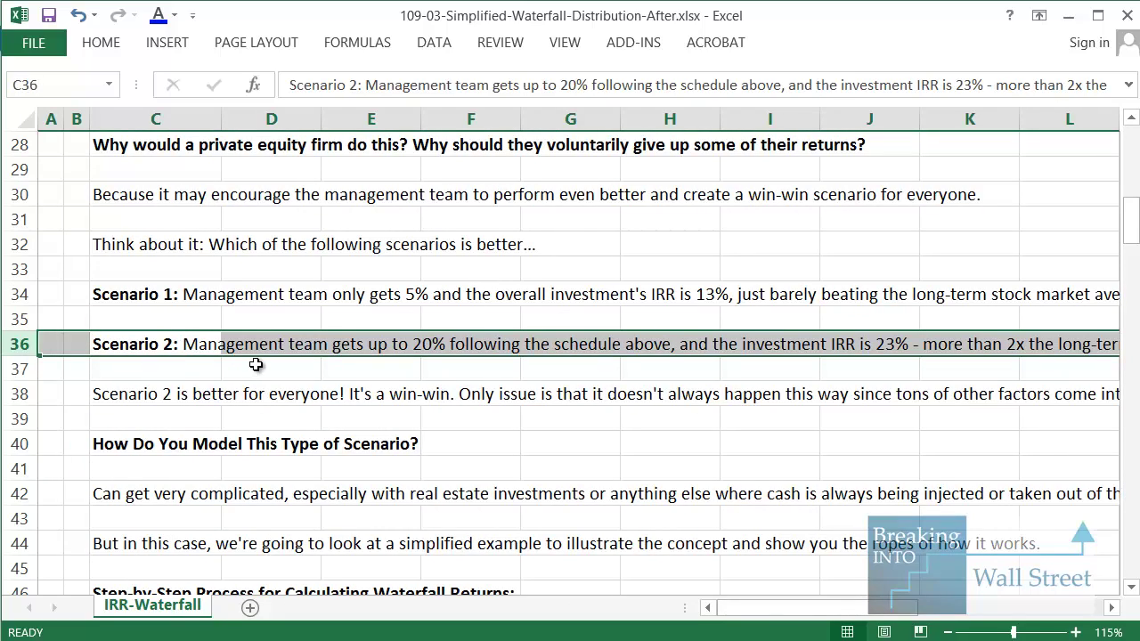
scroll(256, 364, "up", 4)
scroll(200, 383, "down", 3)
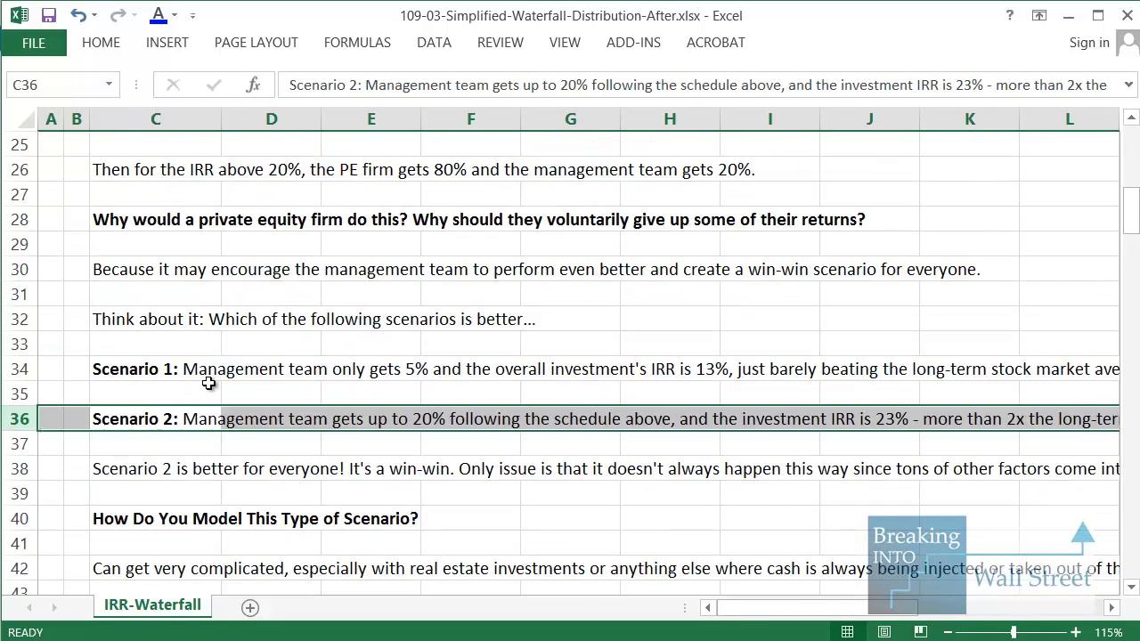
mouse_move(837, 617)
left_mouse_down()
mouse_move(944, 613)
mouse_move(838, 611)
left_mouse_up()
scroll(561, 471, "down", 1)
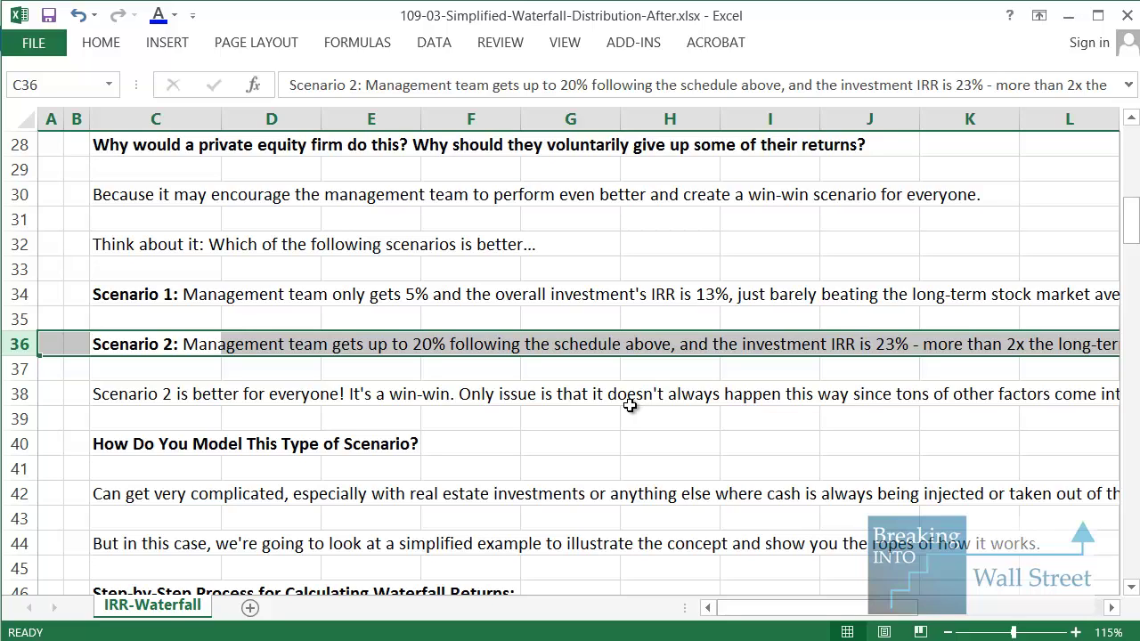
- Go to the heading in C40 on modeling this type of scenario and highlight the complexity note in row 42
scroll(628, 407, "down", 3)
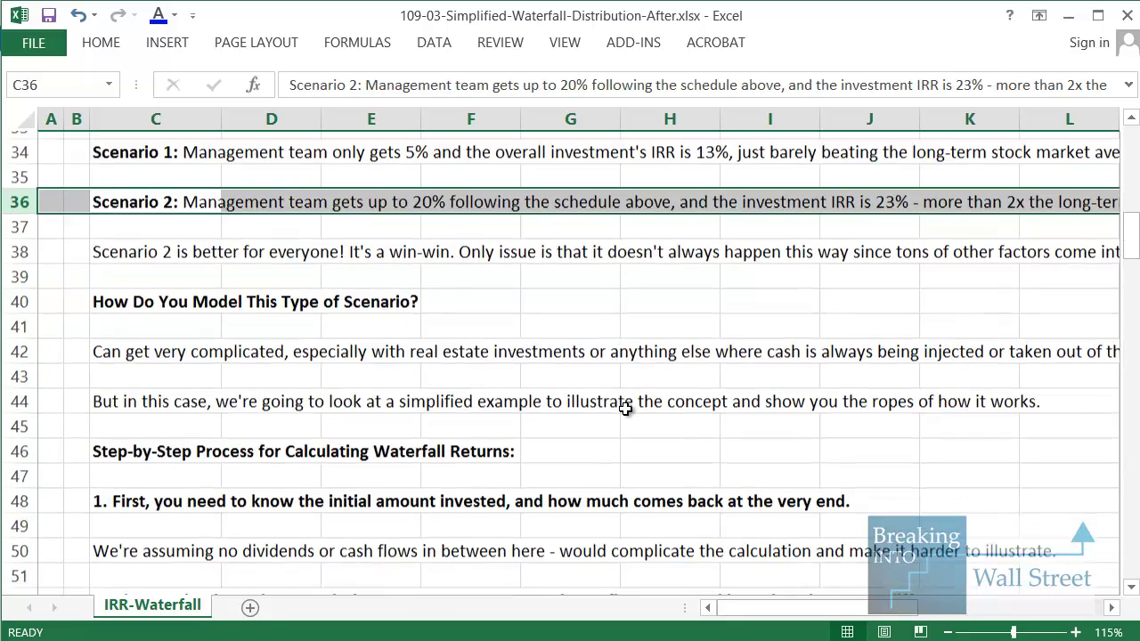
scroll(626, 409, "down", 1)
left_click(159, 154)
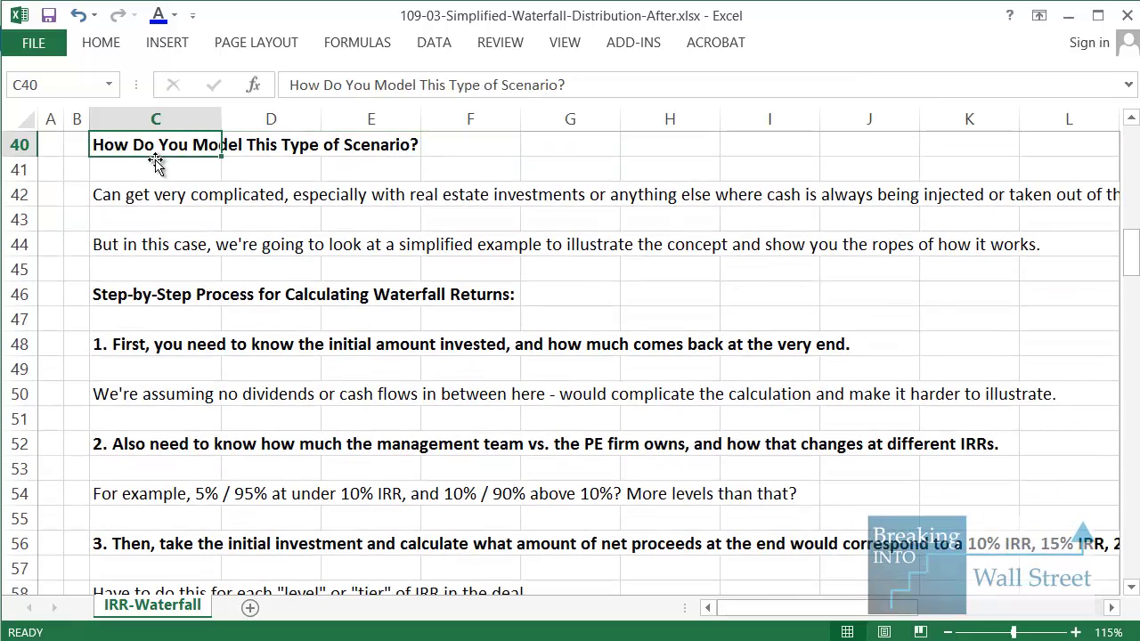
left_click(175, 196)
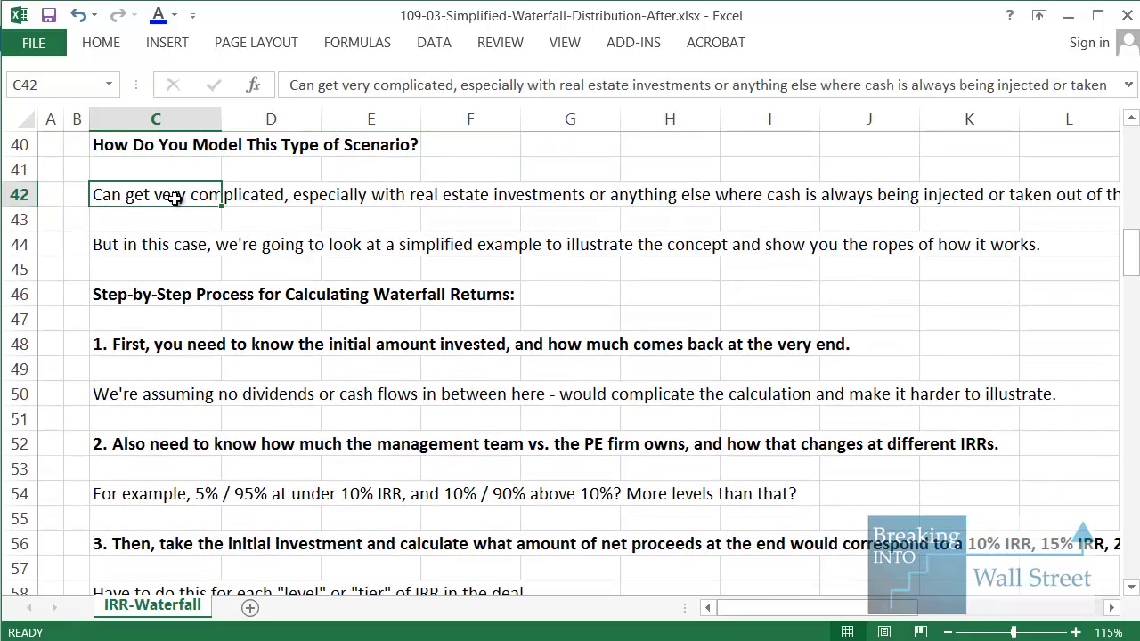
key("shift+space")
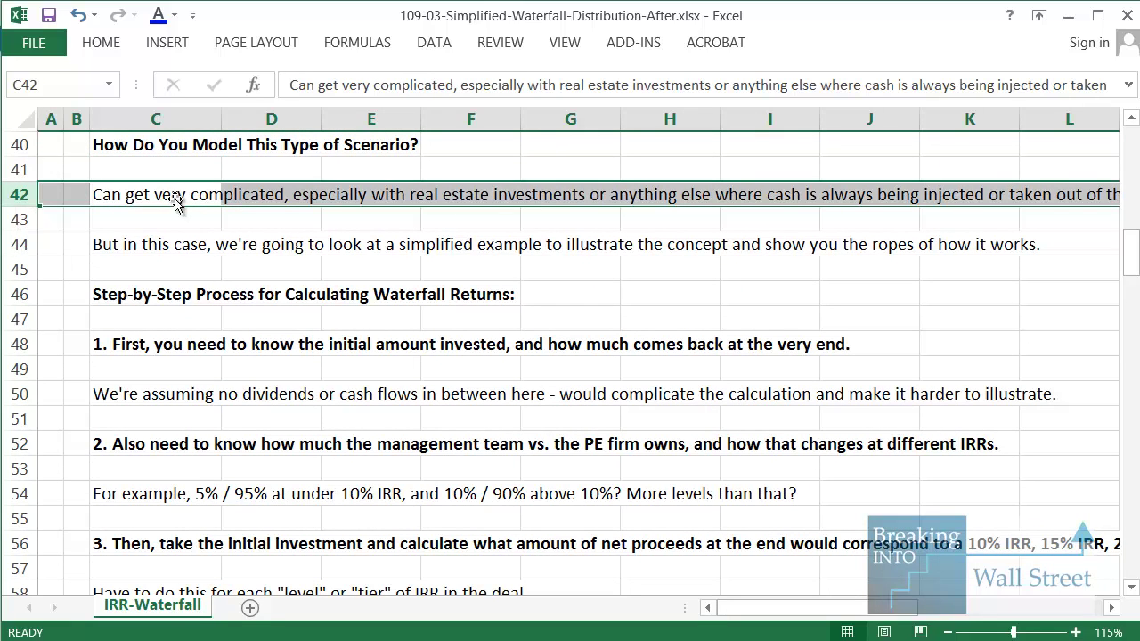
- Highlight step 1 of the waterfall calculation in row 48, followed by the no-dividends assumption in row 50
left_click(168, 343)
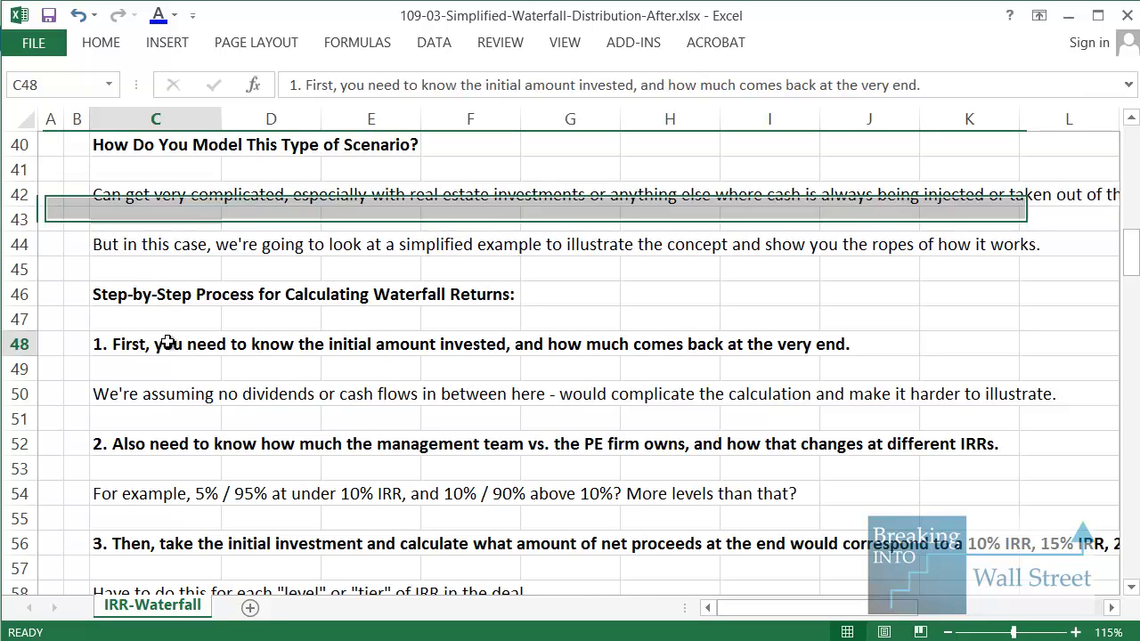
scroll(171, 344, "down", 2)
key("shift+space")
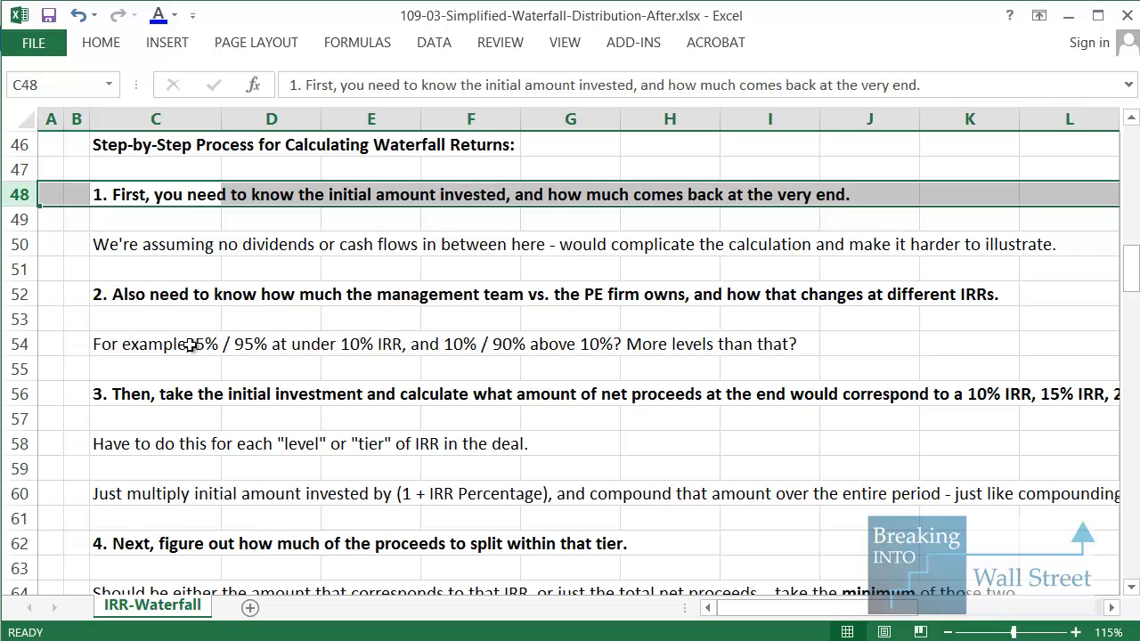
key("Down")
key("Down")
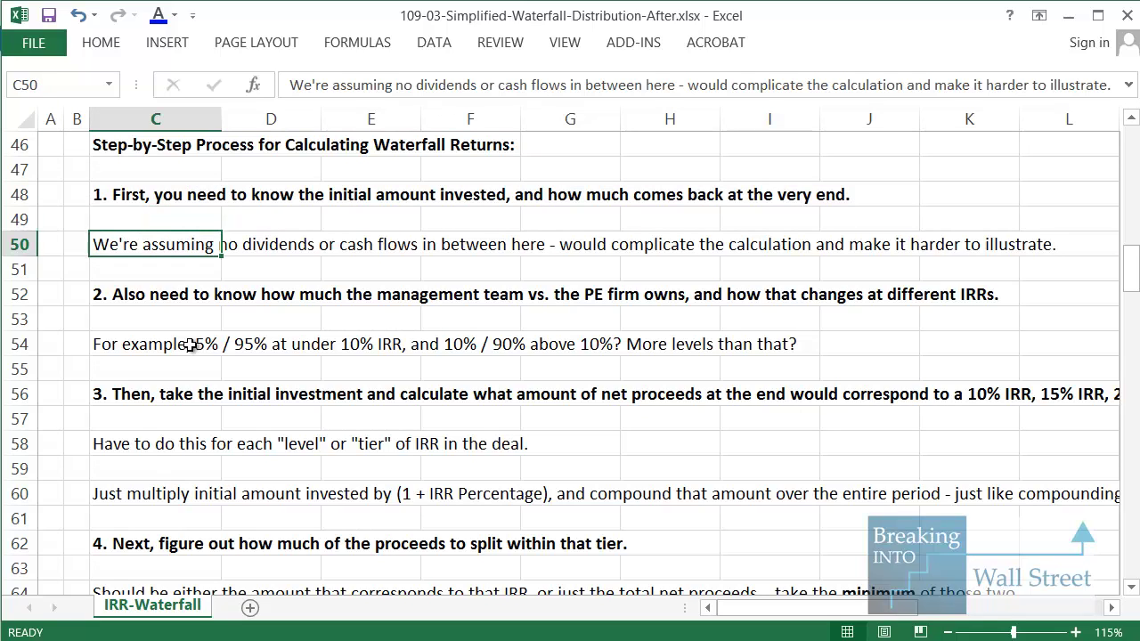
key("shift+space")
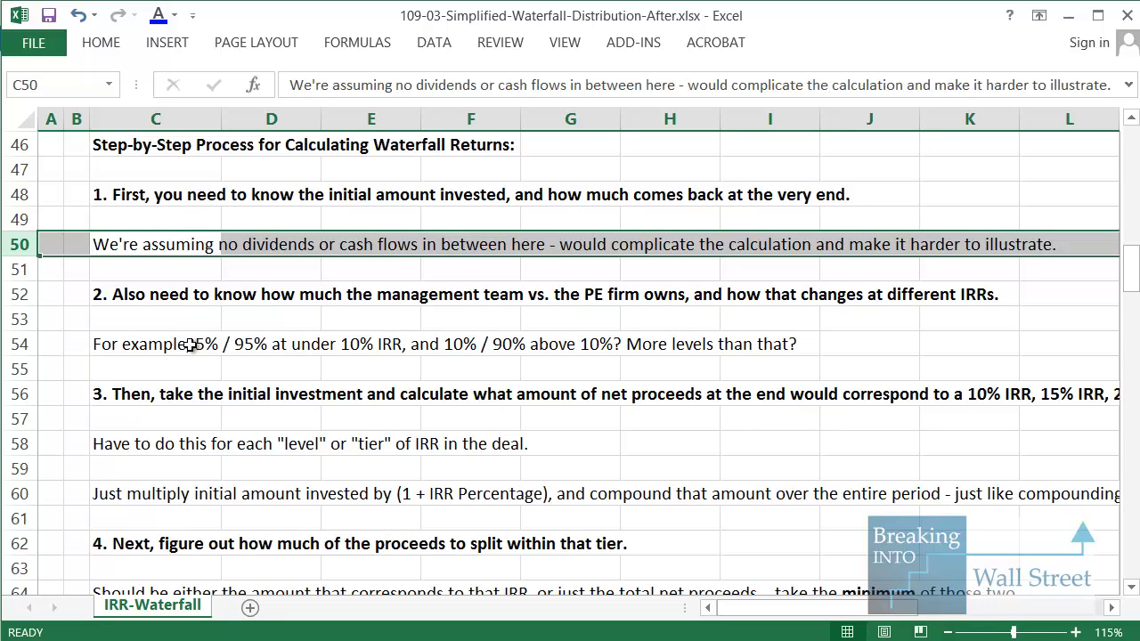
- Highlight step 2 on management team and PE firm ownership in row 52, followed by its example split in row 54
key("Down")
key("Down")
key("shift+space")
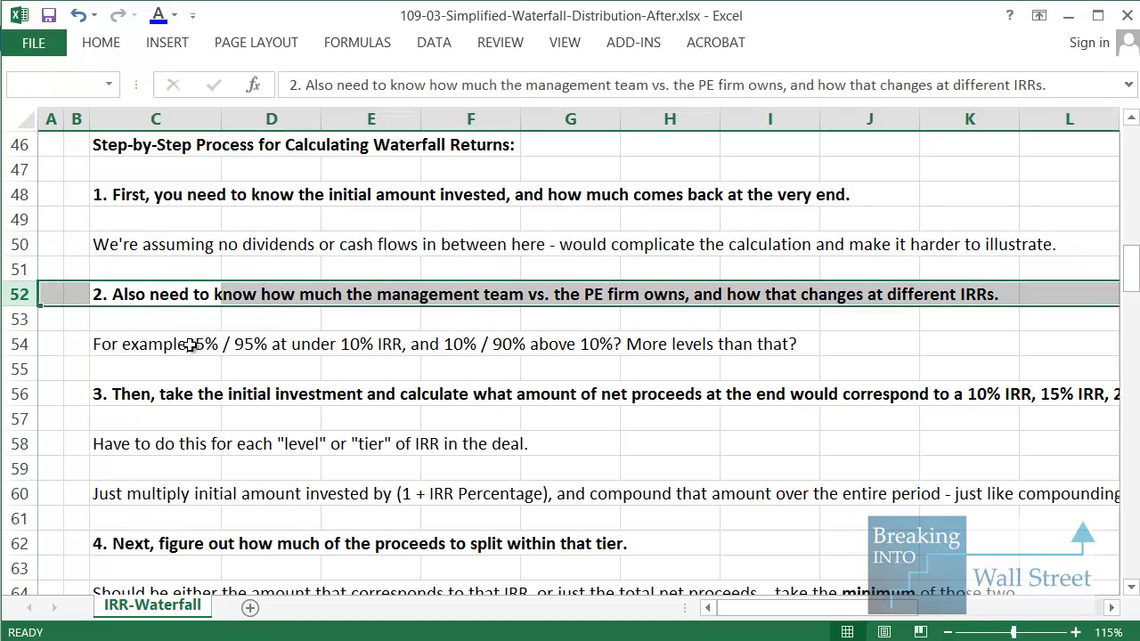
scroll(206, 330, "down", 1)
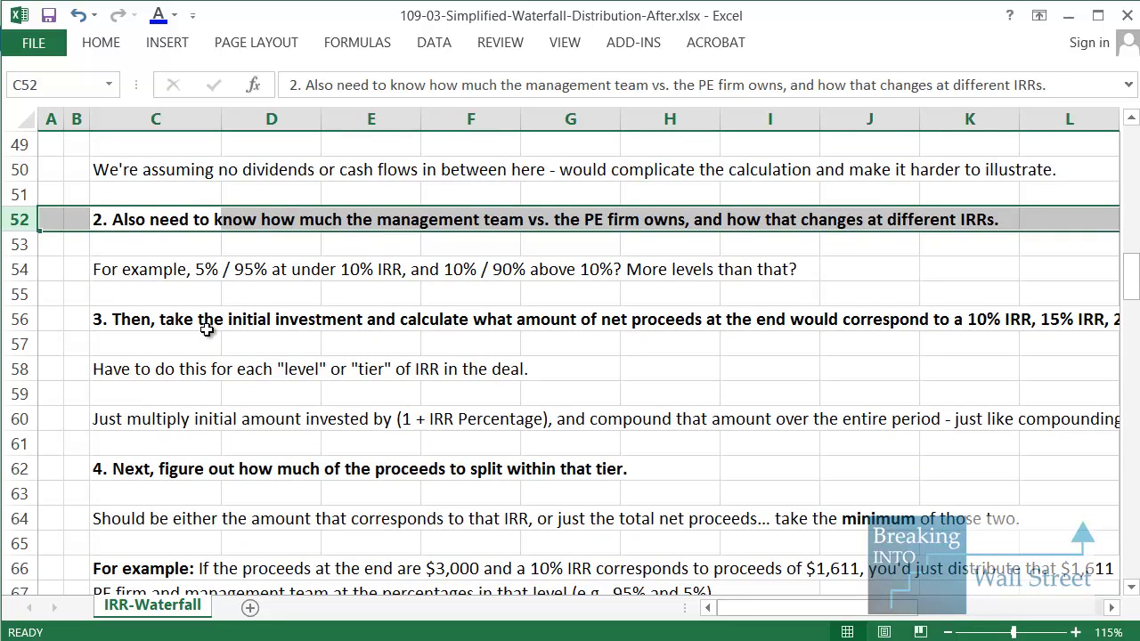
key("Down")
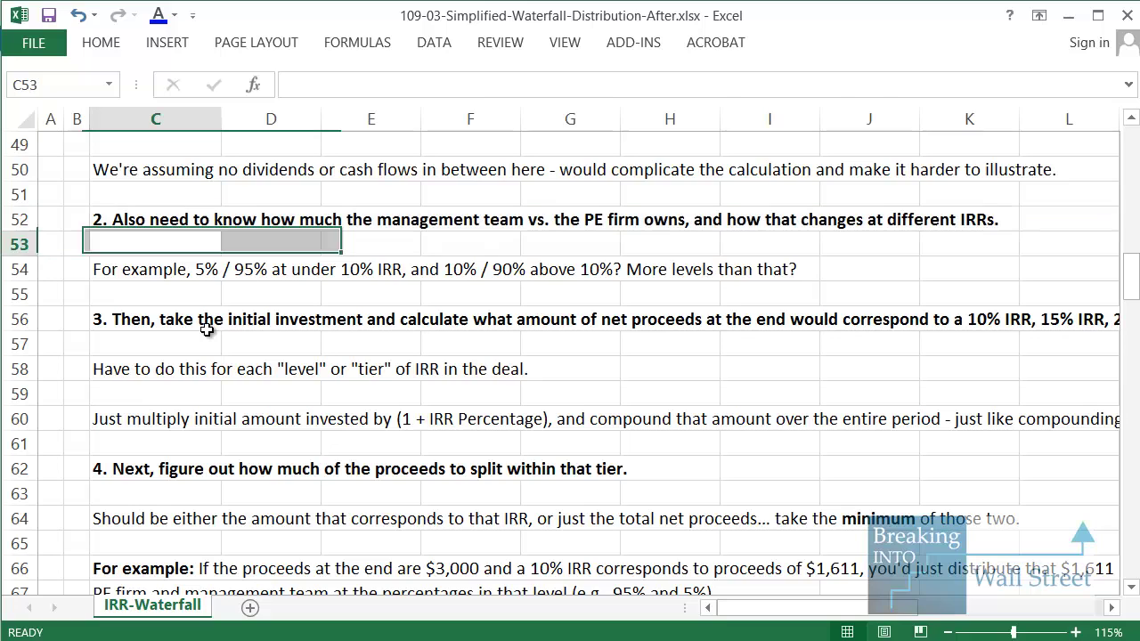
key("Down")
key("shift+space")
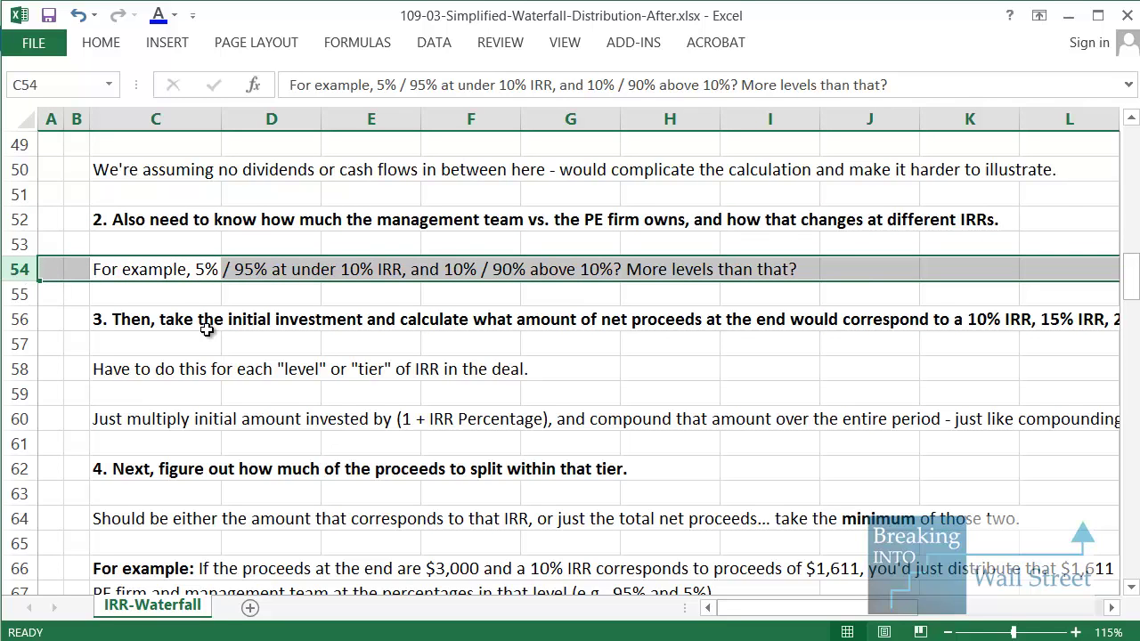
- Highlight step 3 on net proceeds per IRR tier in row 56 and go through its notes in C60 and C58
left_click(206, 331)
scroll(408, 443, "down", 1)
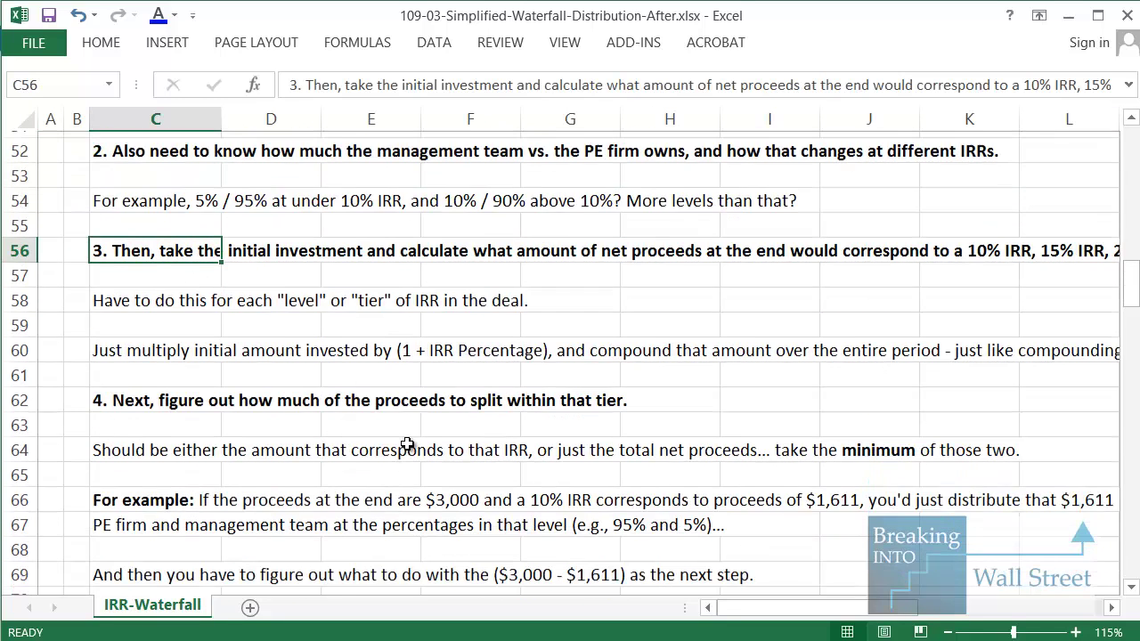
key("shift+space")
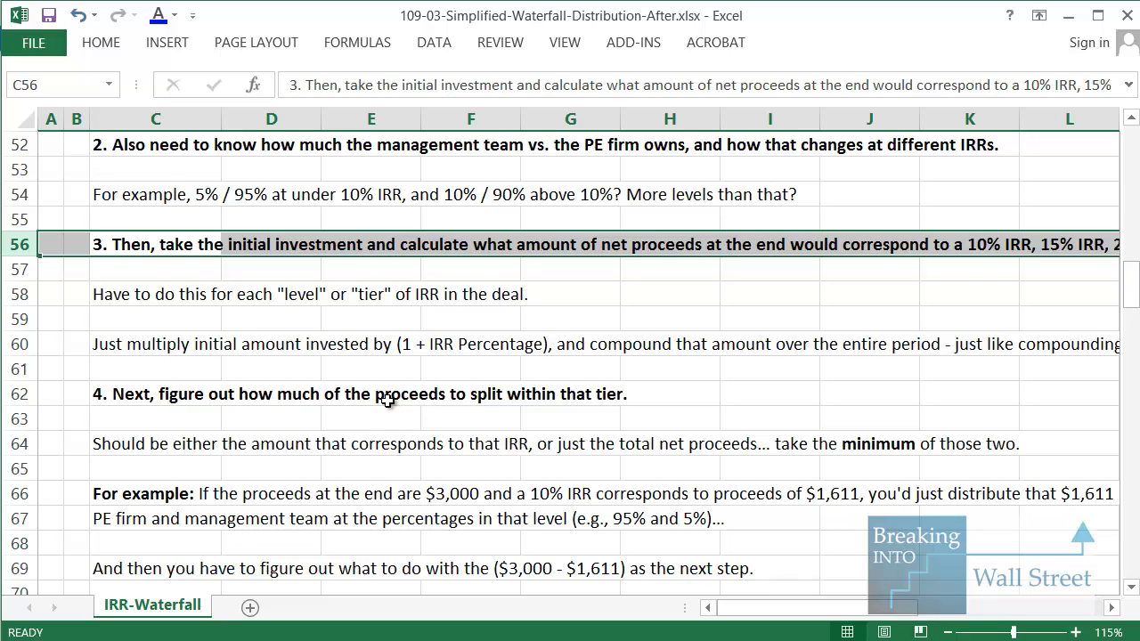
left_click(135, 344)
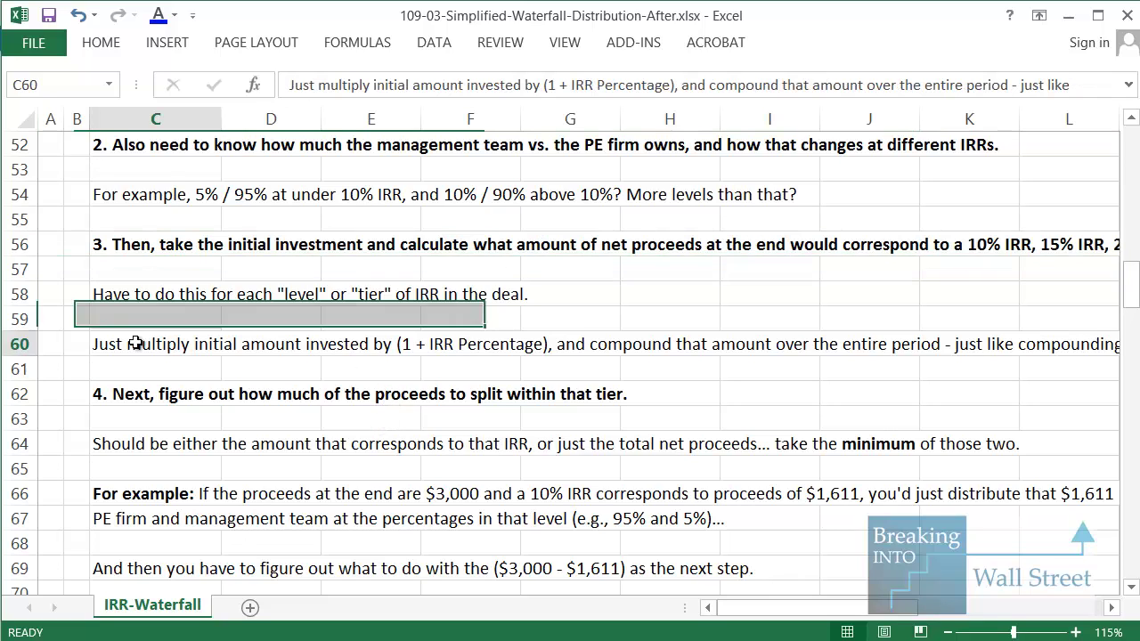
left_click(172, 298)
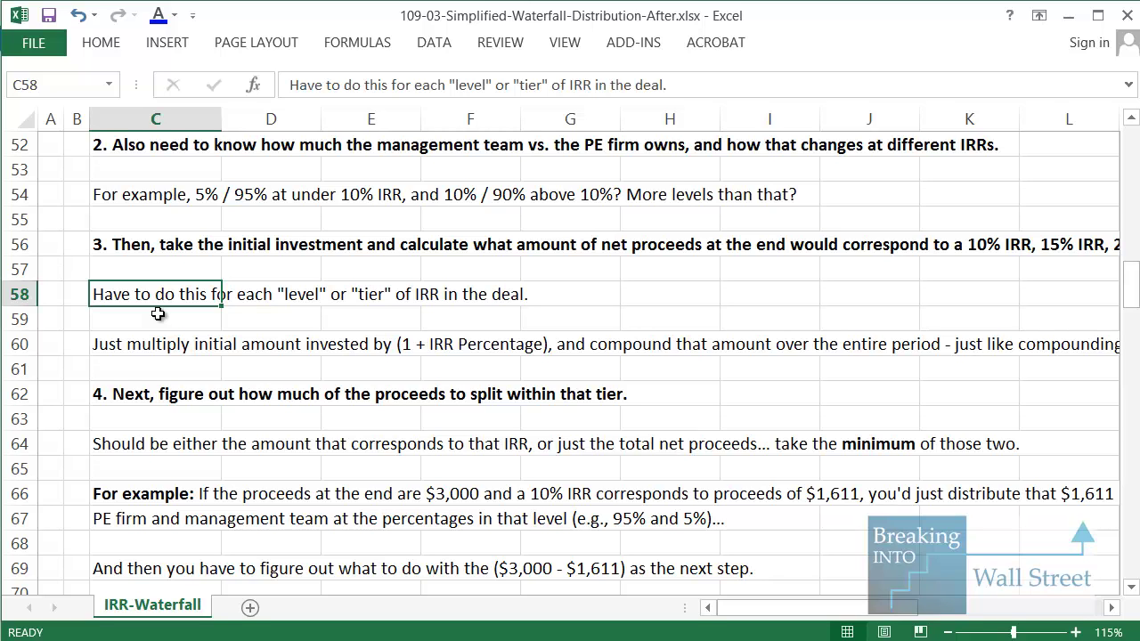
- Select the step 4 explanation in C62:K69, followed by the whole row 66 with its $3,000 proceeds example
scroll(157, 313, "down", 2)
left_click_drag(153, 249, 966, 410)
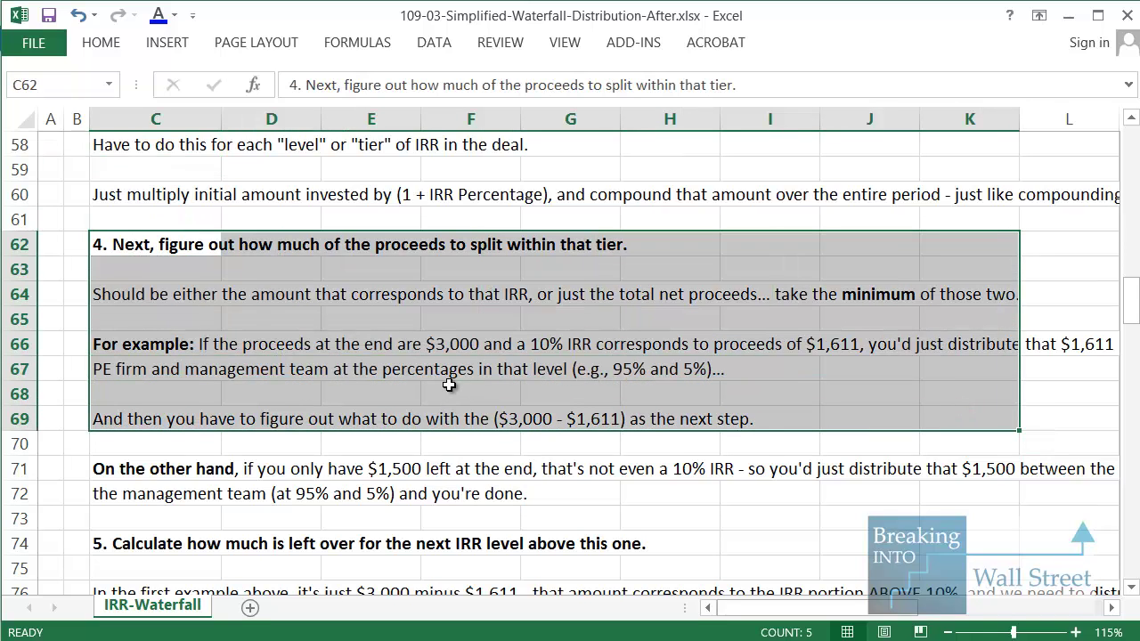
scroll(448, 385, "down", 1)
left_click(210, 278)
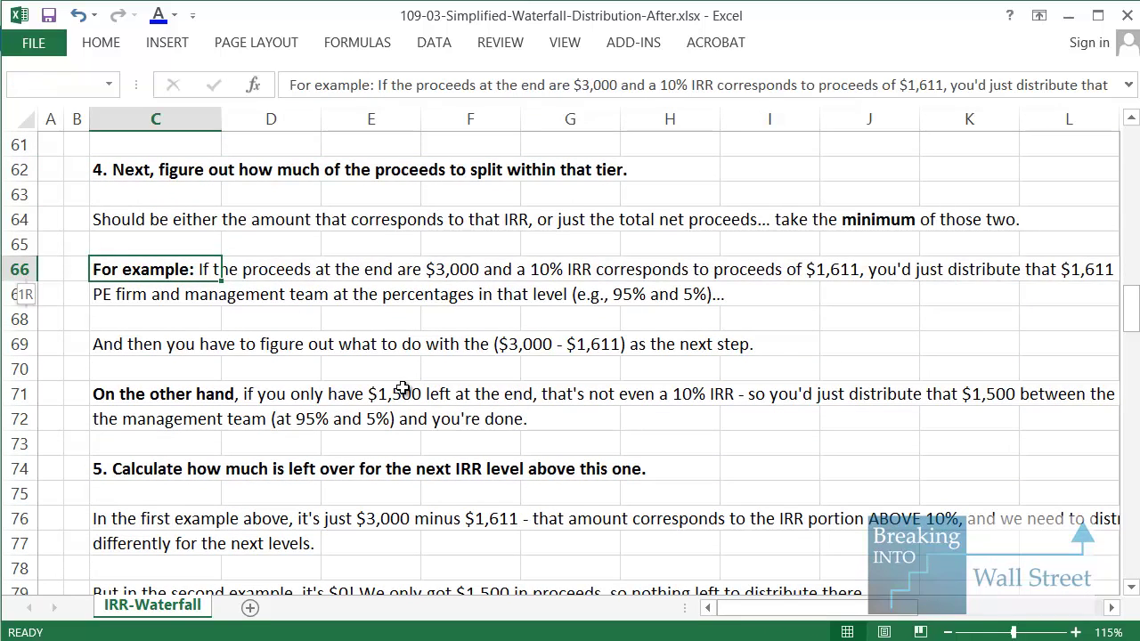
key("shift+space")
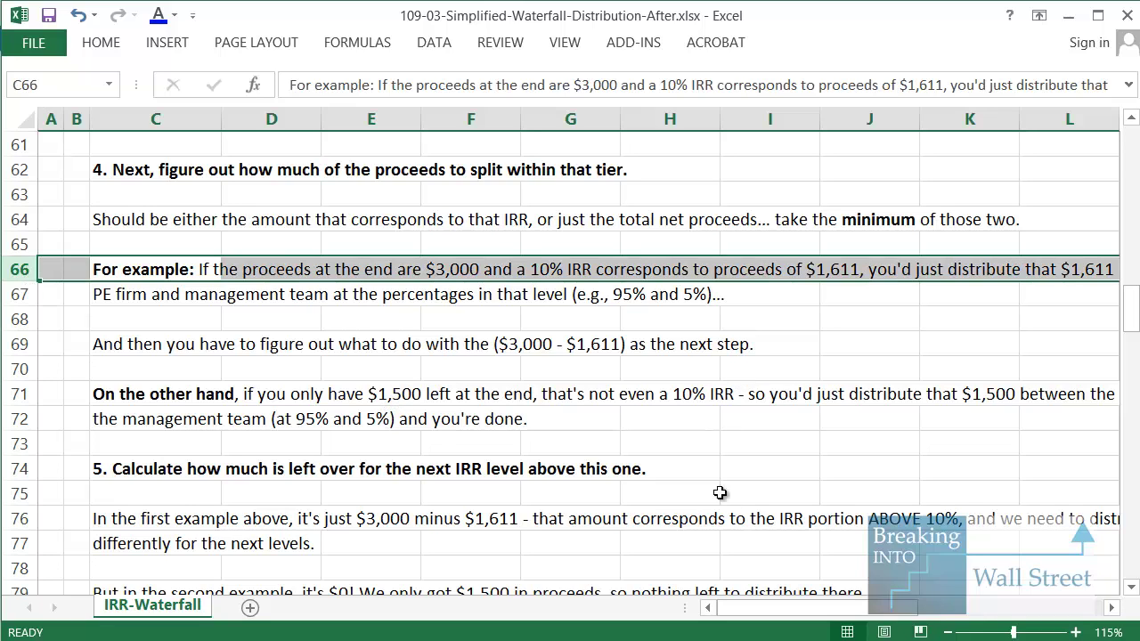
mouse_move(762, 601)
left_mouse_down()
mouse_move(849, 597)
mouse_move(765, 598)
left_mouse_up()
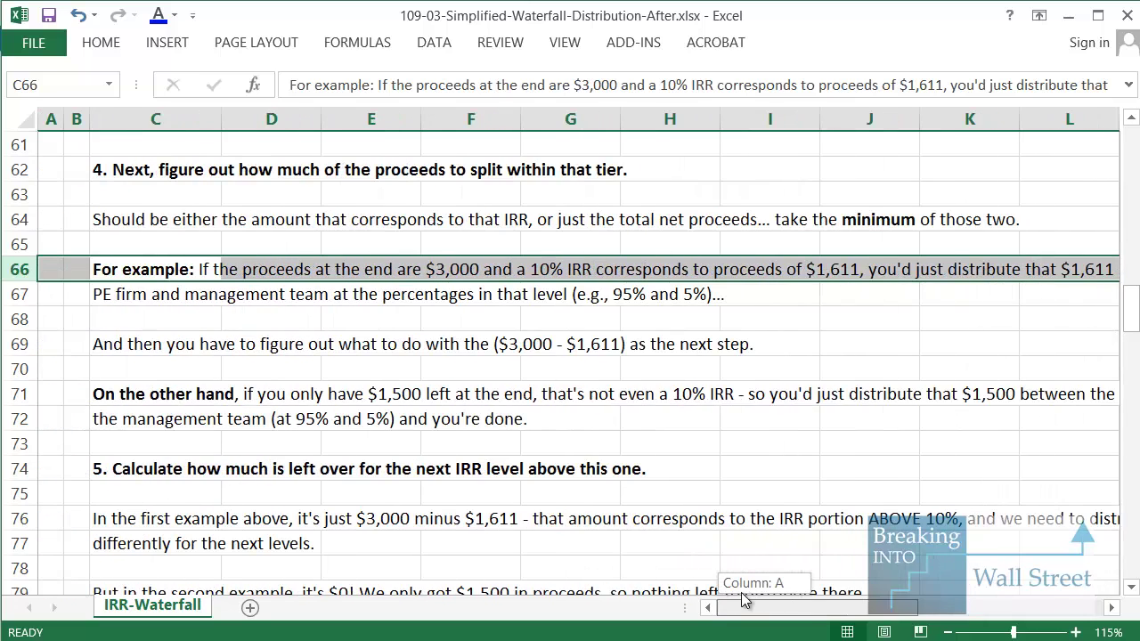
- Highlight row 69 on the remaining proceeds and draw a blue rectangle around the ($3,000 - $1,611) expression
left_click(132, 342)
left_click(19, 349)
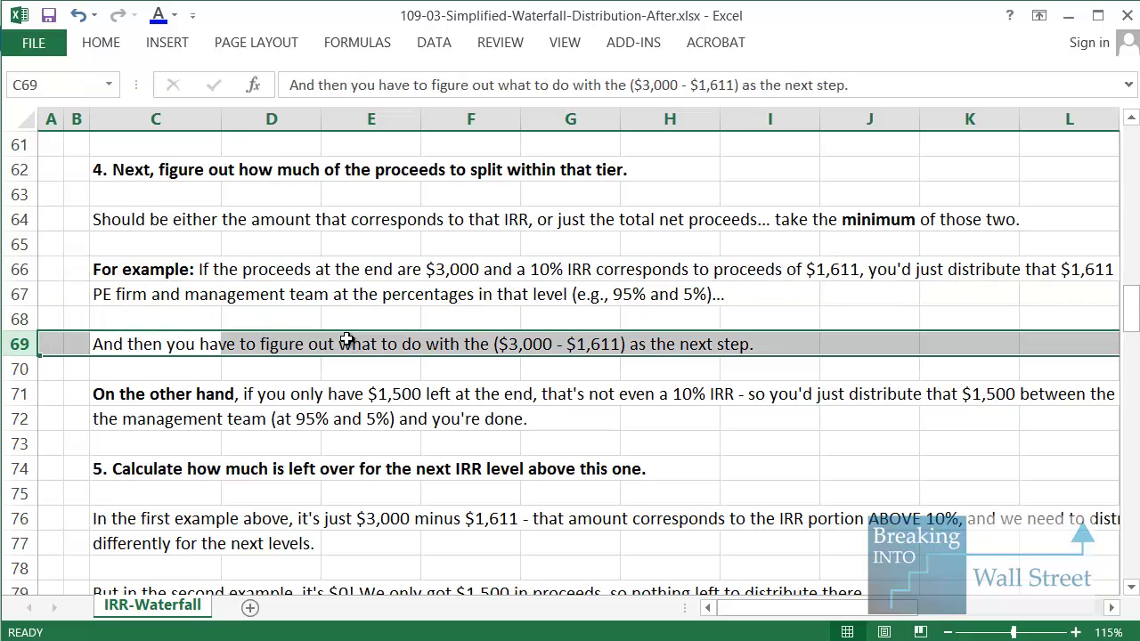
mouse_move(482, 321)
left_mouse_down()
mouse_move(659, 397)
mouse_move(648, 379)
left_mouse_up()
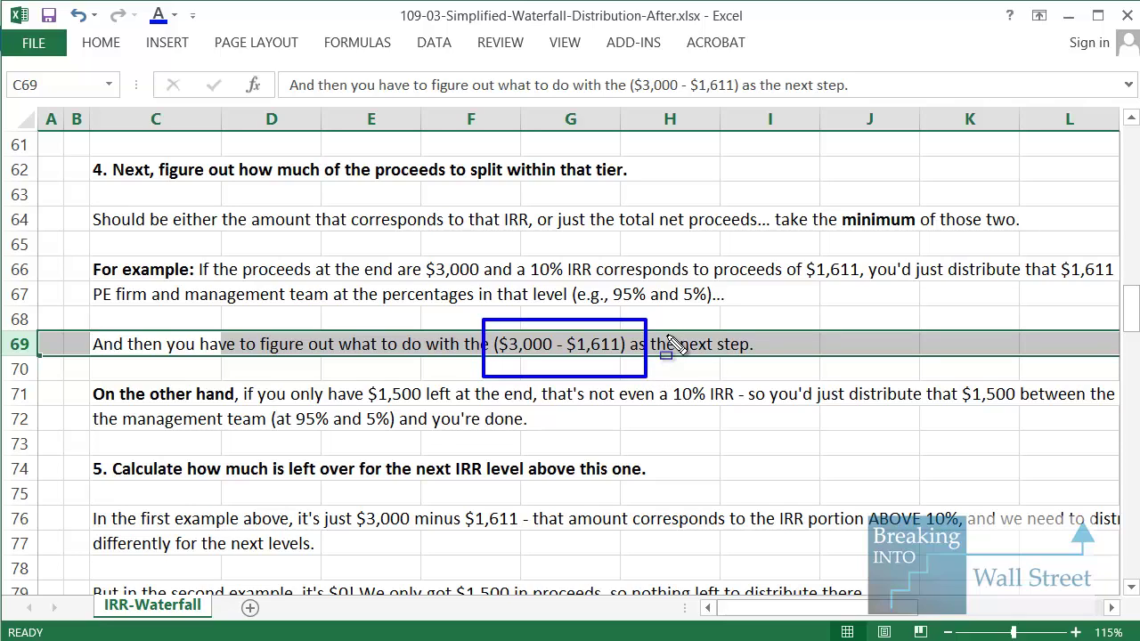
- Highlight rows 71 and 72 on the alternative case with only $1,500 of proceeds left at the end
left_click(159, 375)
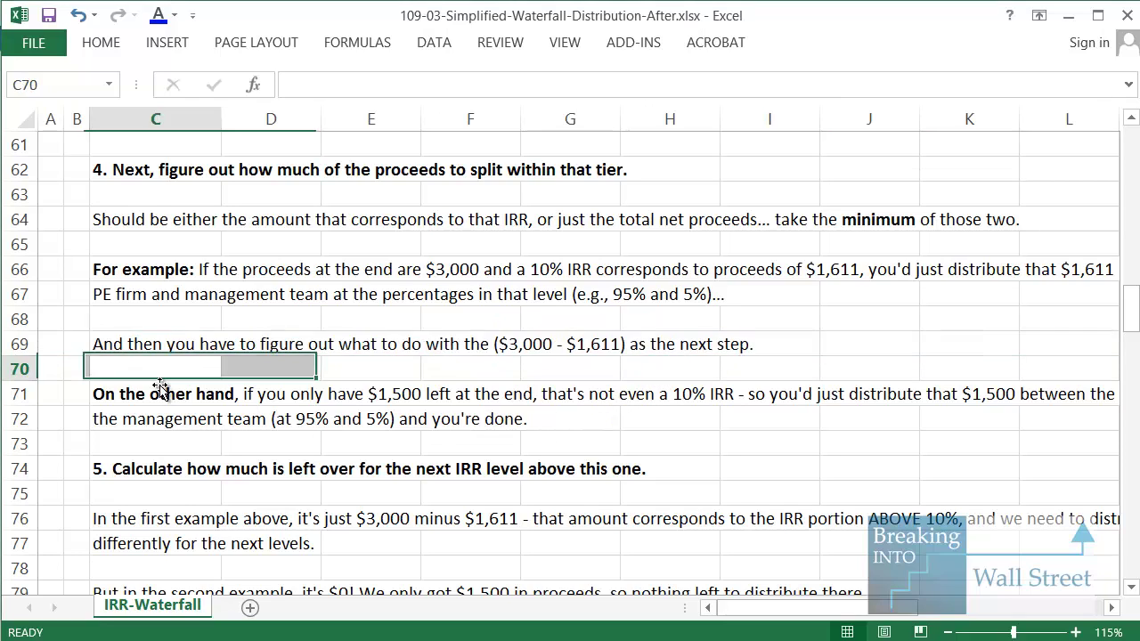
left_click(160, 389)
scroll(165, 388, "down", 1)
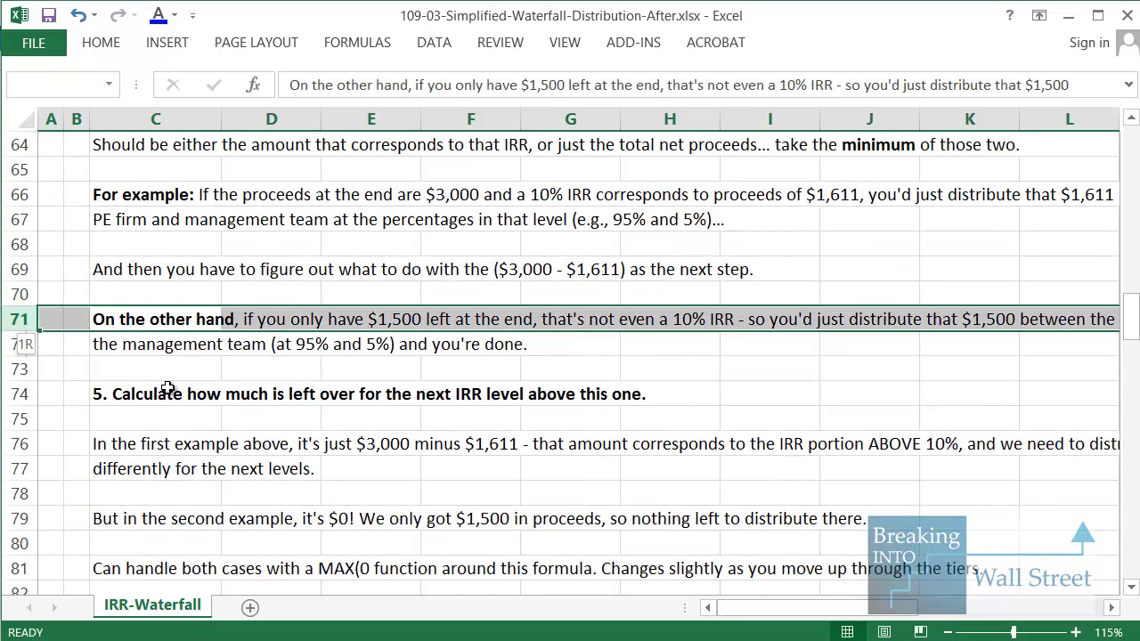
left_click_drag(167, 389, 170, 388)
key("shift+Down")
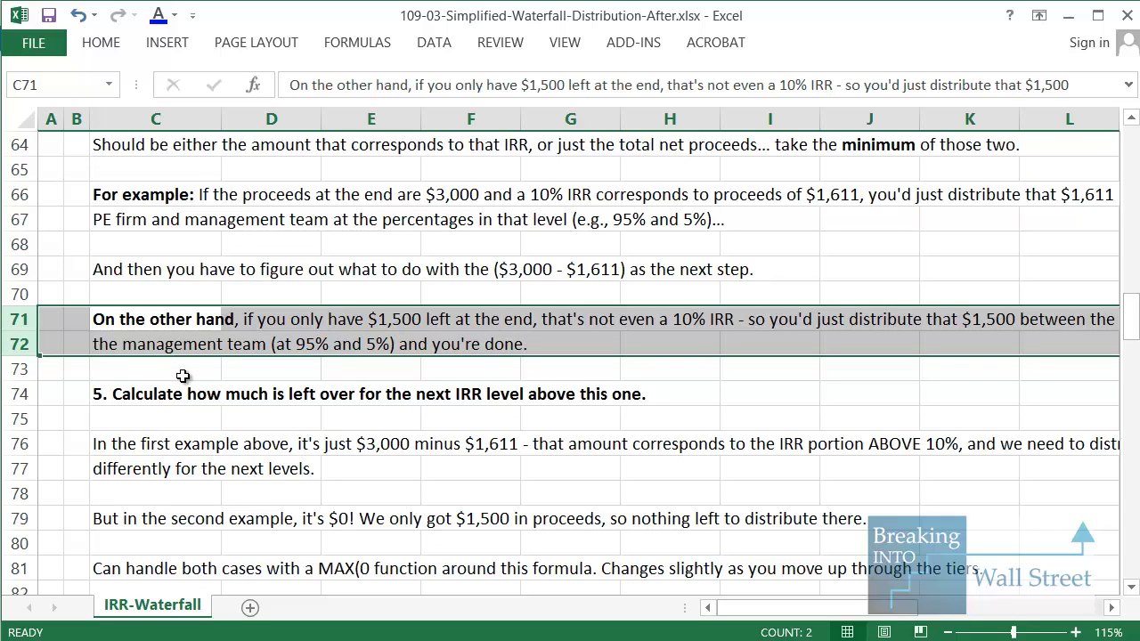
- Return to row 69 and temporarily mark the ($3,000 - $1,611) expression with a blue rectangle
key("Up")
key("Up")
key("shift+space")
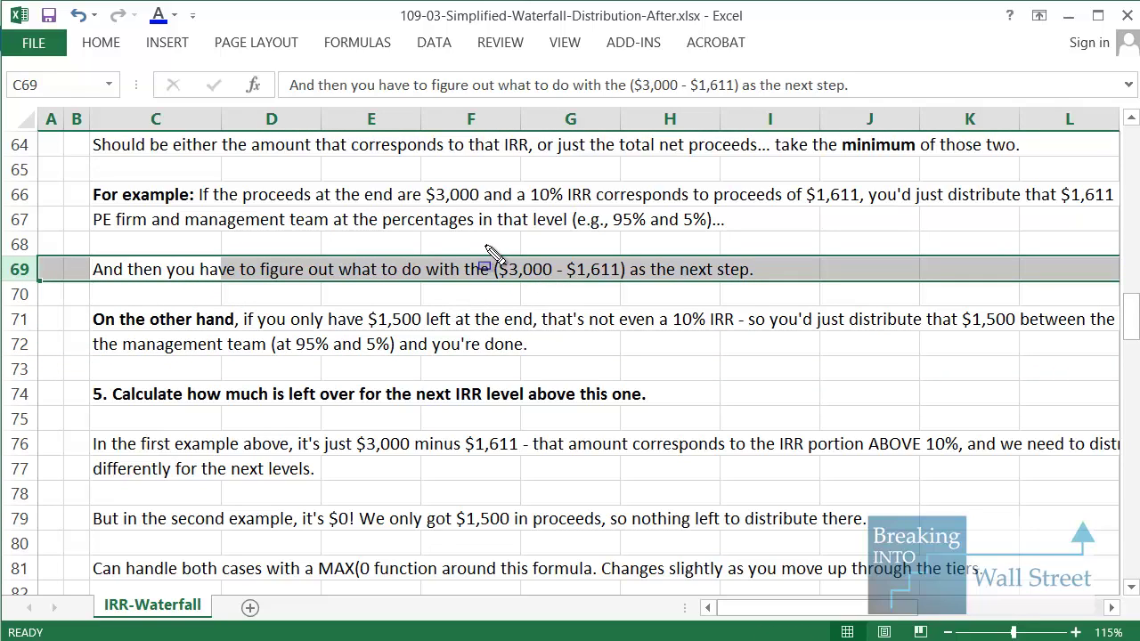
left_click_drag(485, 246, 637, 290)
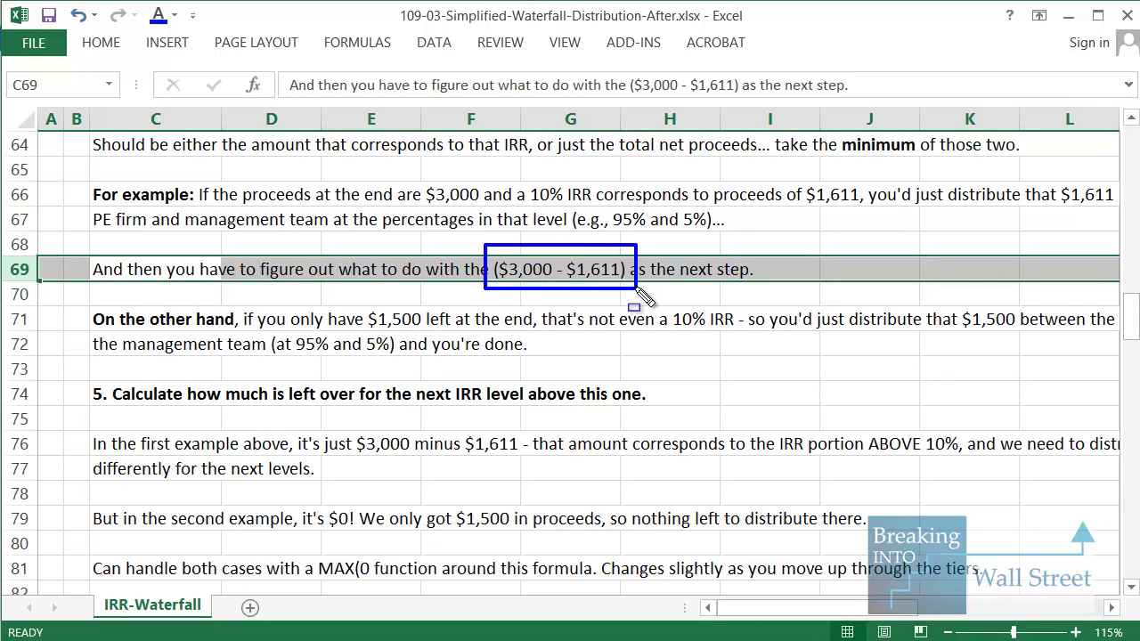
key("Escape")
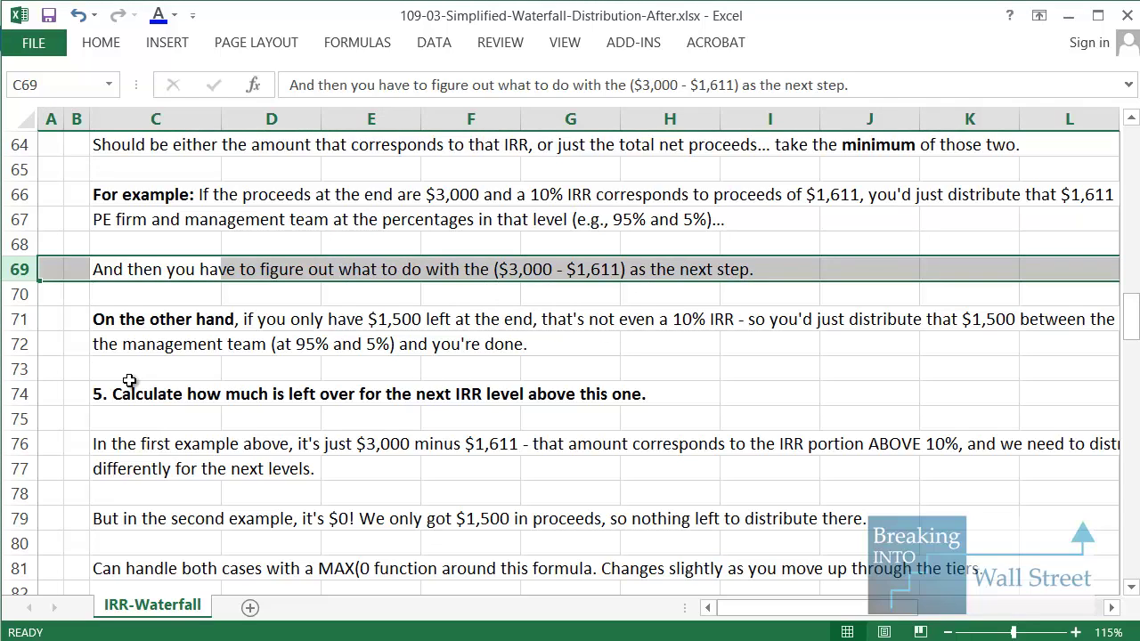
- Go to step 5 in C74 and highlight its first example in rows 76 and 77
left_click(131, 403)
scroll(142, 392, "down", 2)
scroll(143, 397, "down", 1)
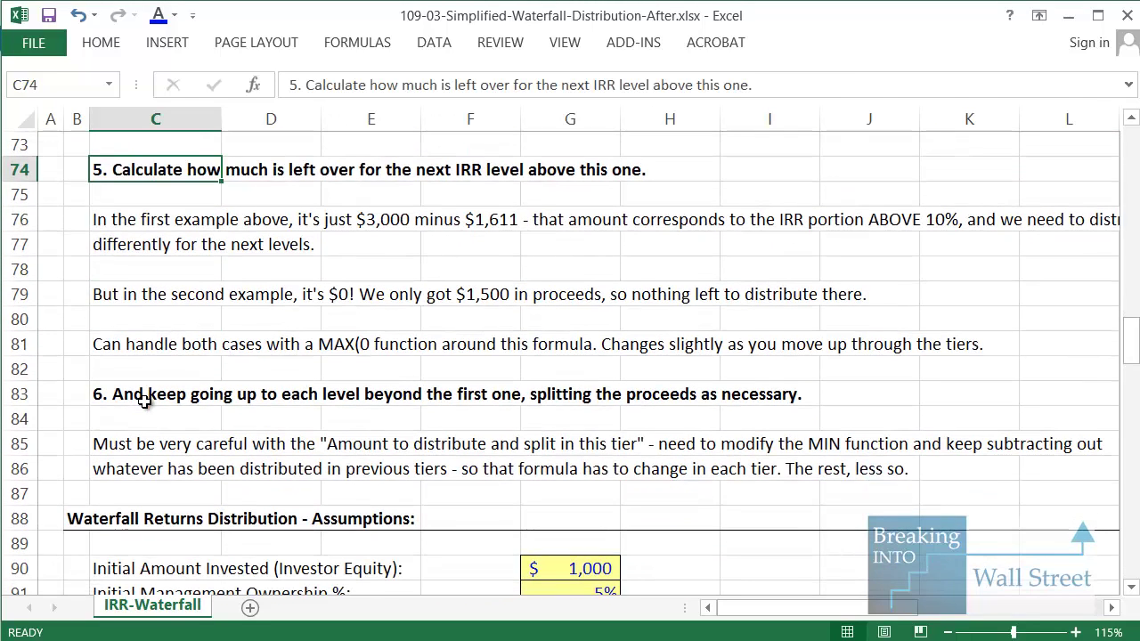
key("Down")
key("Down")
key("shift+space")
key("shift+Down")
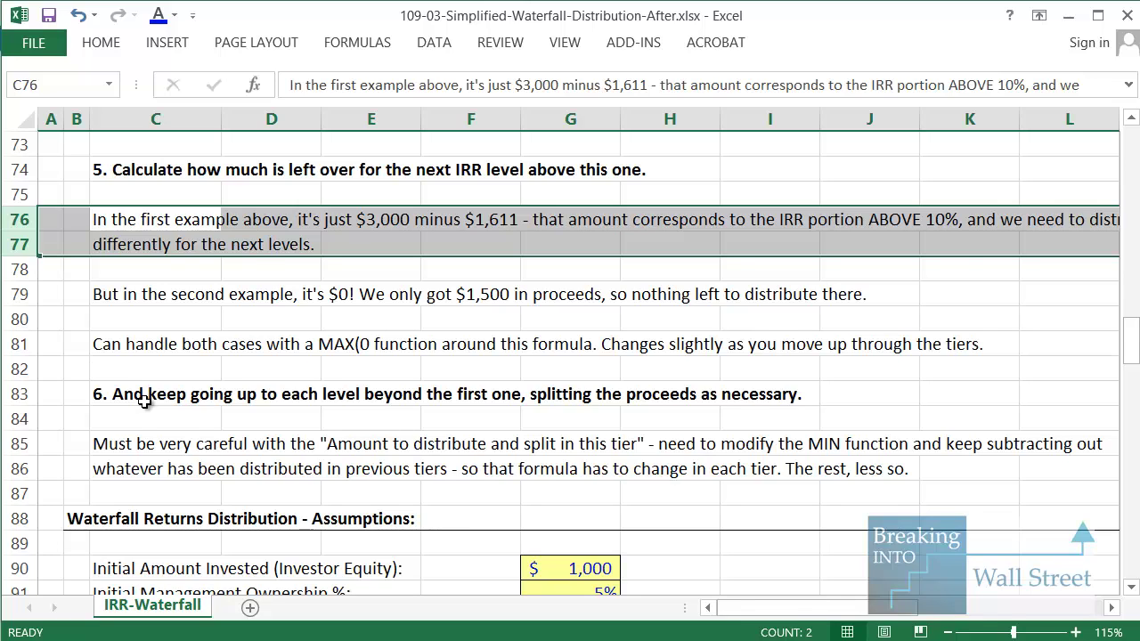
- Highlight the second example in row 79, followed by the MAX function note in row 81
key("Down")
key("Down")
key("shift+space")
key("Down")
key("Down")
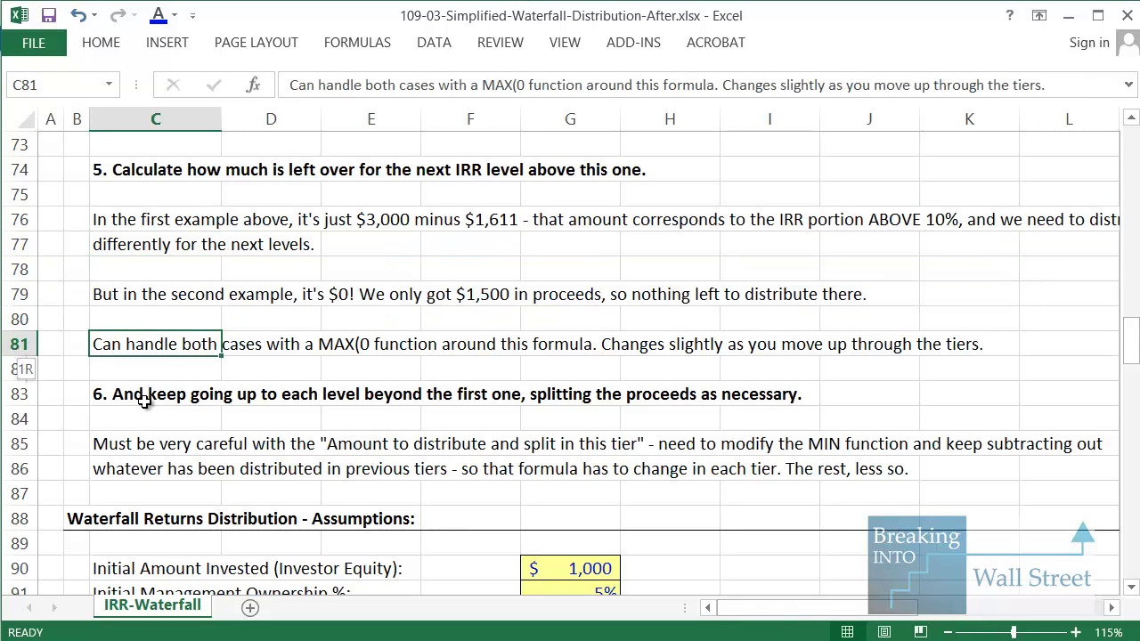
key("shift+space")
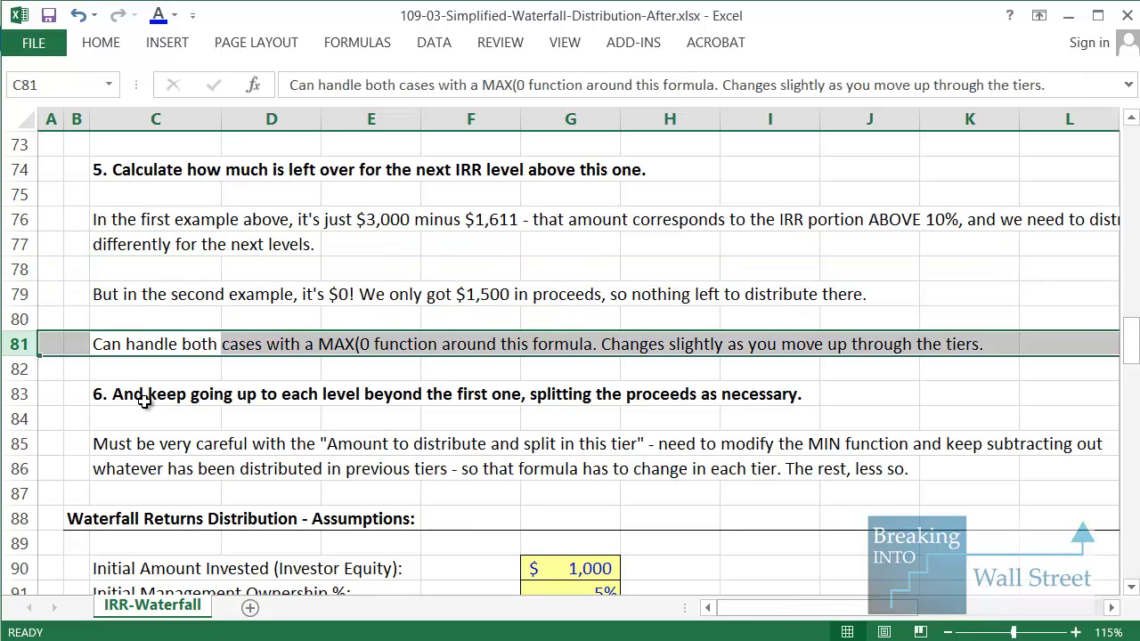
- Highlight step 6 on moving up through the IRR levels, together with its notes, in rows 83 to 86
key("Down")
key("Down")
key("shift+space")
key("shift+Down")
key("shift+Down")
key("shift+Down")
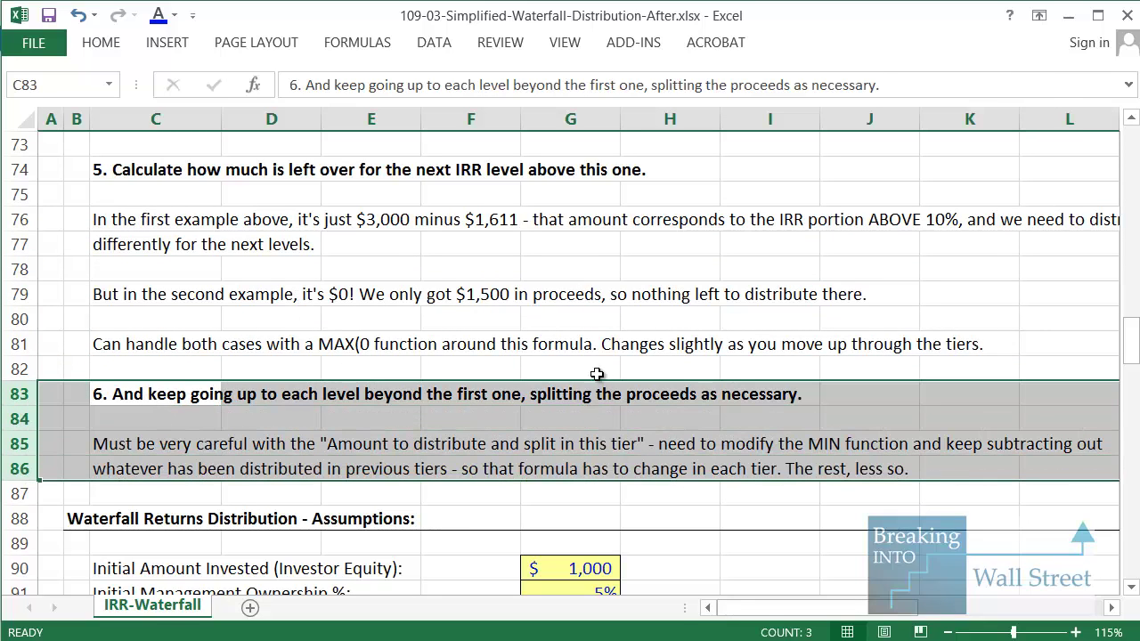
- Select the assumptions and Level 1 waterfall block B88:I98, followed by the Year 0 cell D99
scroll(535, 420, "down", 3)
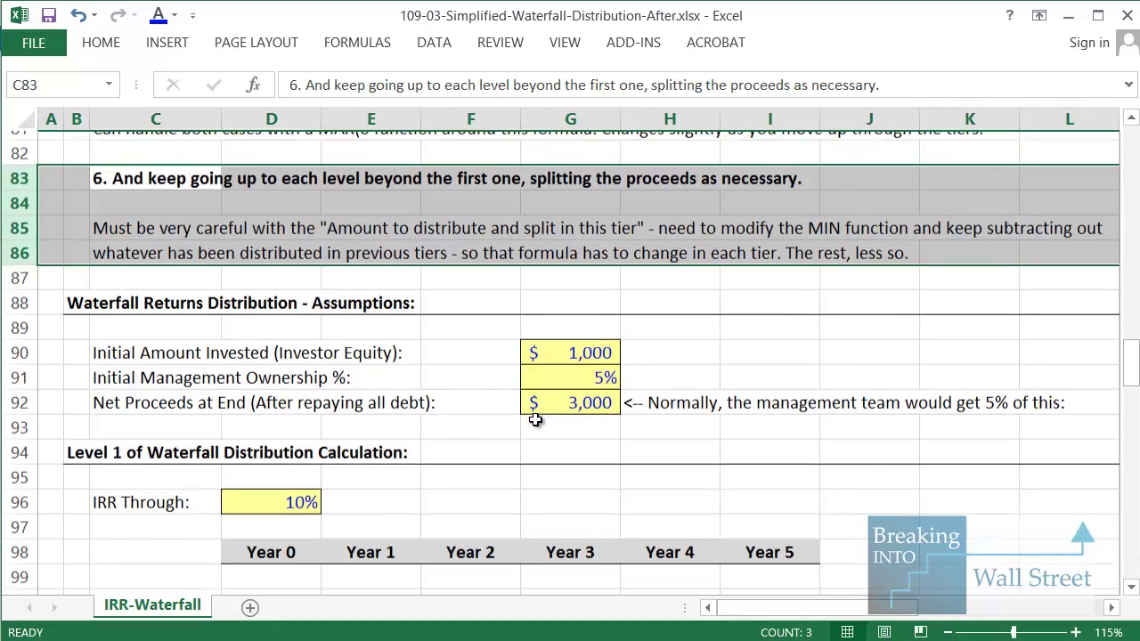
left_click_drag(79, 294, 777, 554)
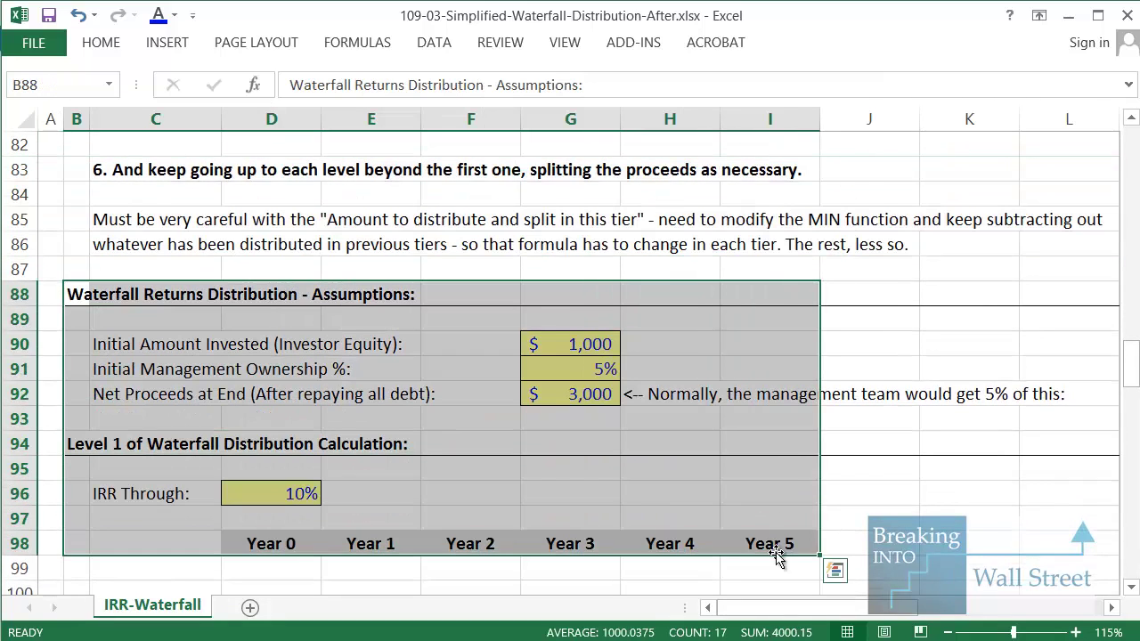
scroll(753, 526, "down", 2)
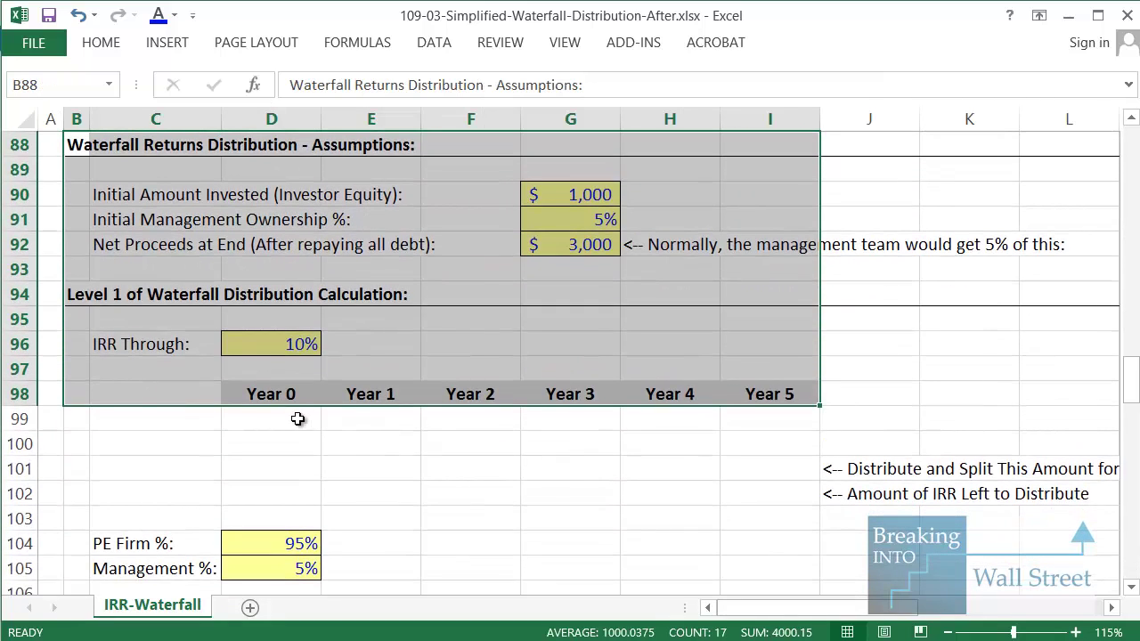
left_click(298, 419)
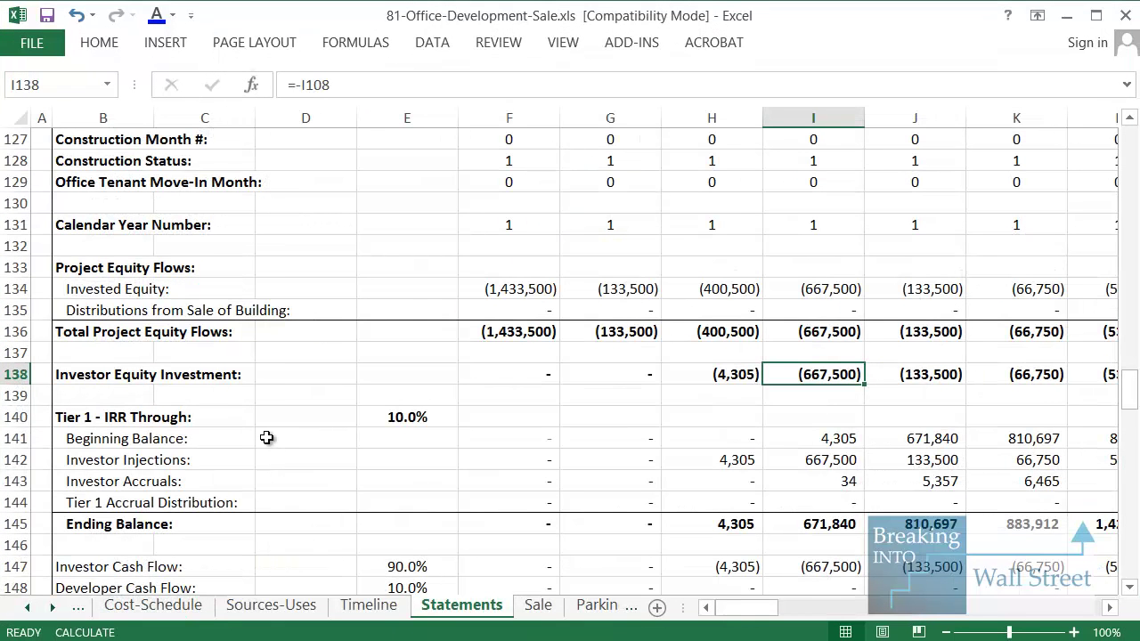
- Switch to the 81-Office-Development-Sale.xls workbook and look through the IRR tiers on the Statements sheet, including the investor accruals in I156
scroll(264, 438, "down", 1)
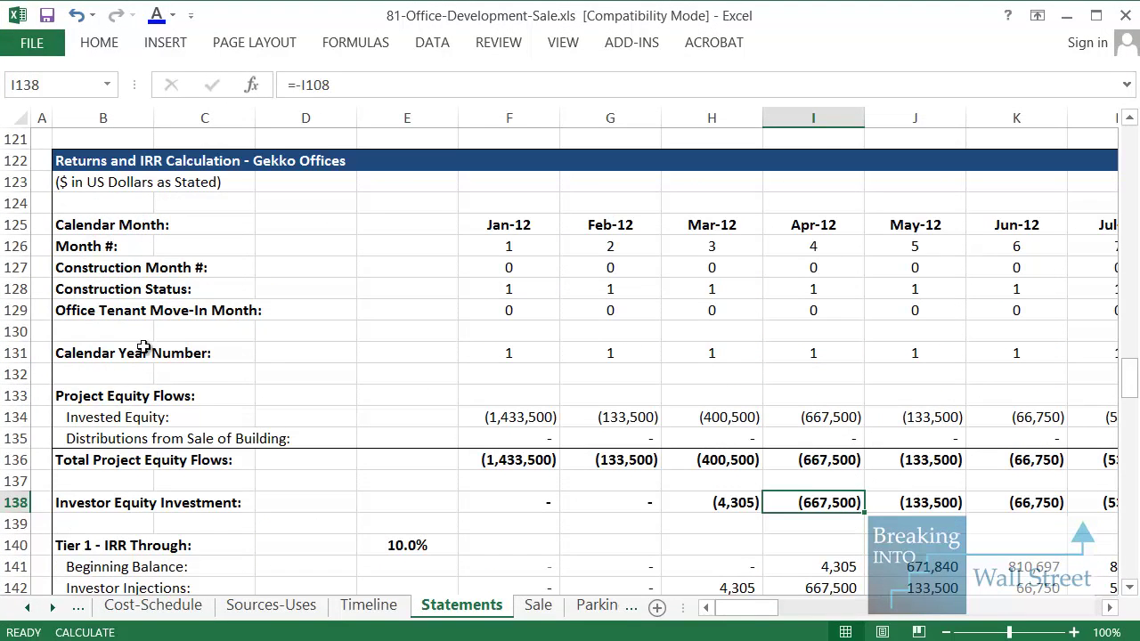
scroll(436, 375, "down", 2)
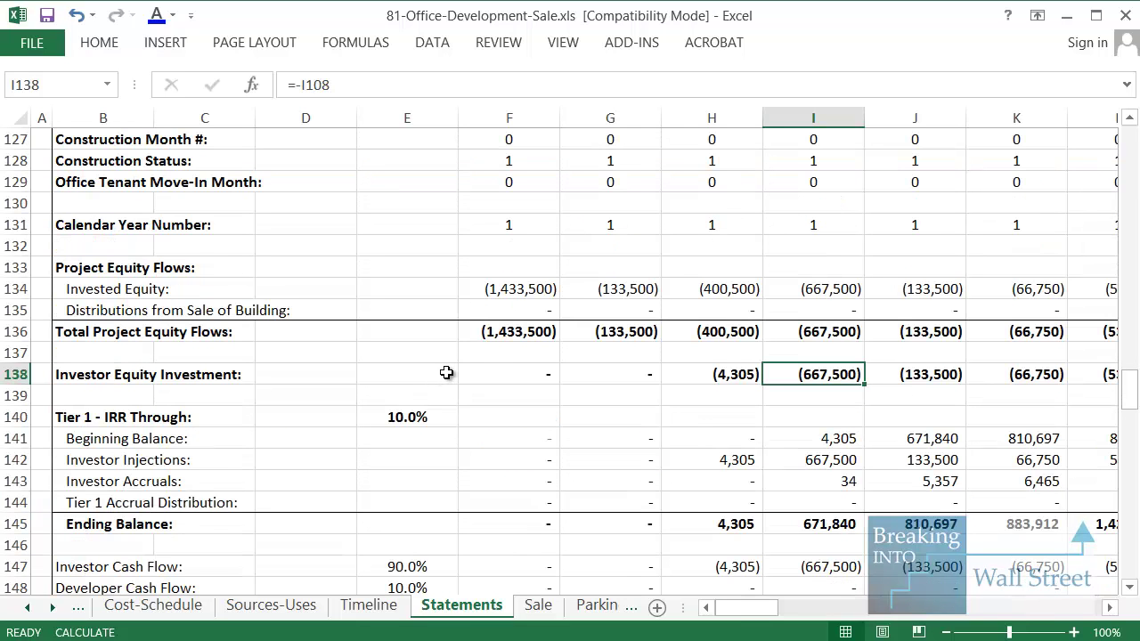
scroll(615, 395, "down", 7)
left_click(832, 310)
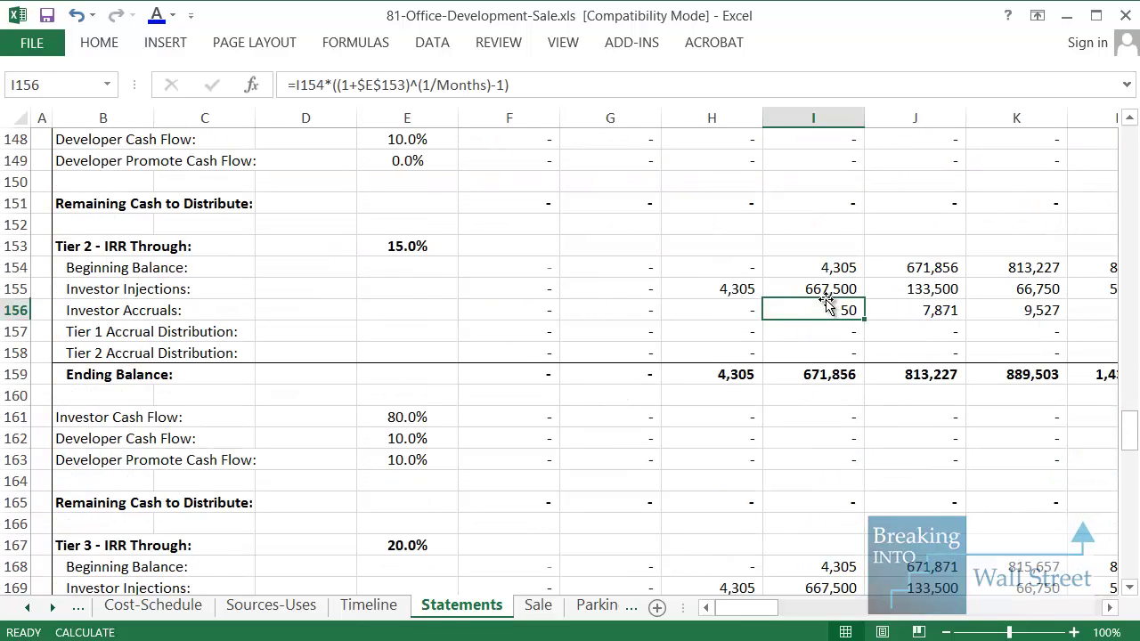
scroll(812, 328, "down", 2)
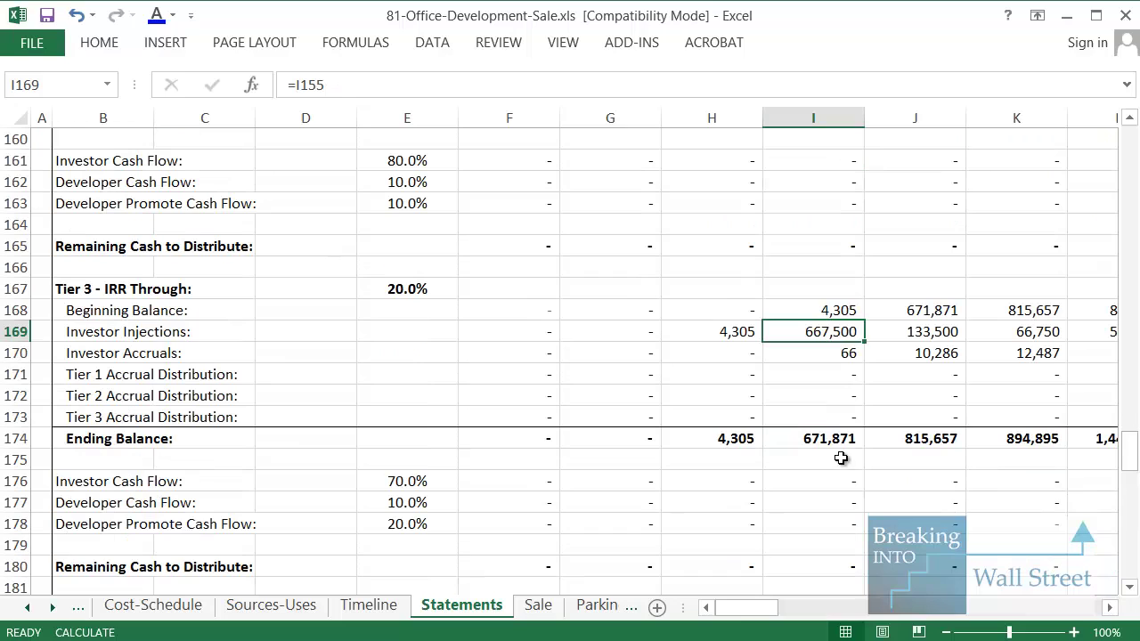
- Inspect the Tier 3 accrual distribution formula in I173, mark it with a blue rectangle, and look over Tier 4
left_click(822, 382)
left_click(820, 411)
double_click(819, 411)
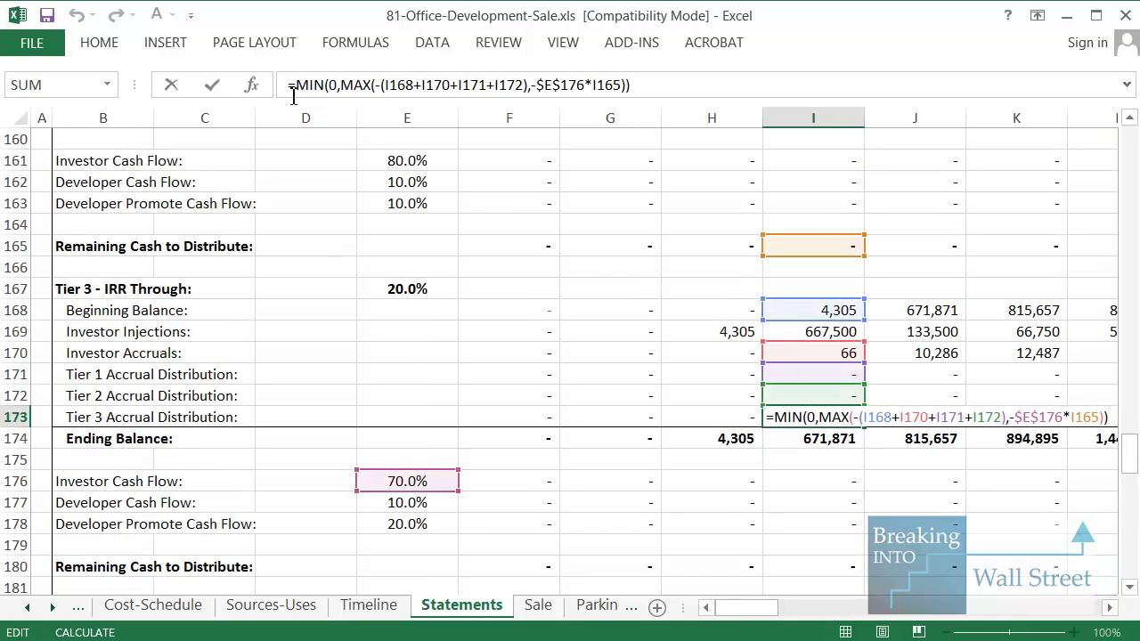
left_click_drag(278, 56, 643, 126)
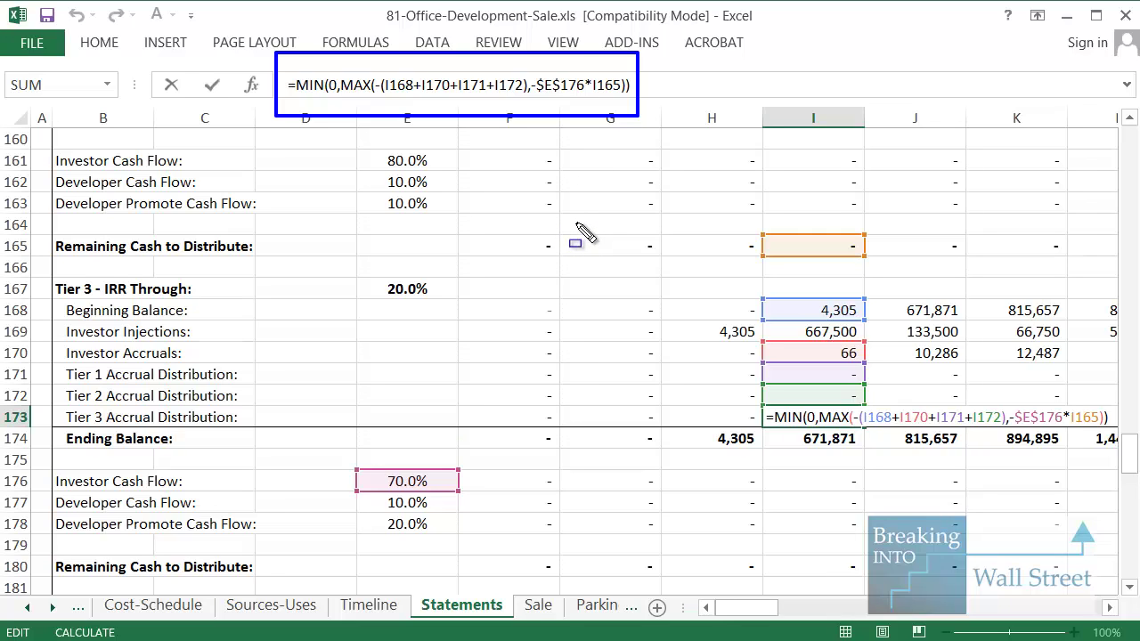
key("Escape")
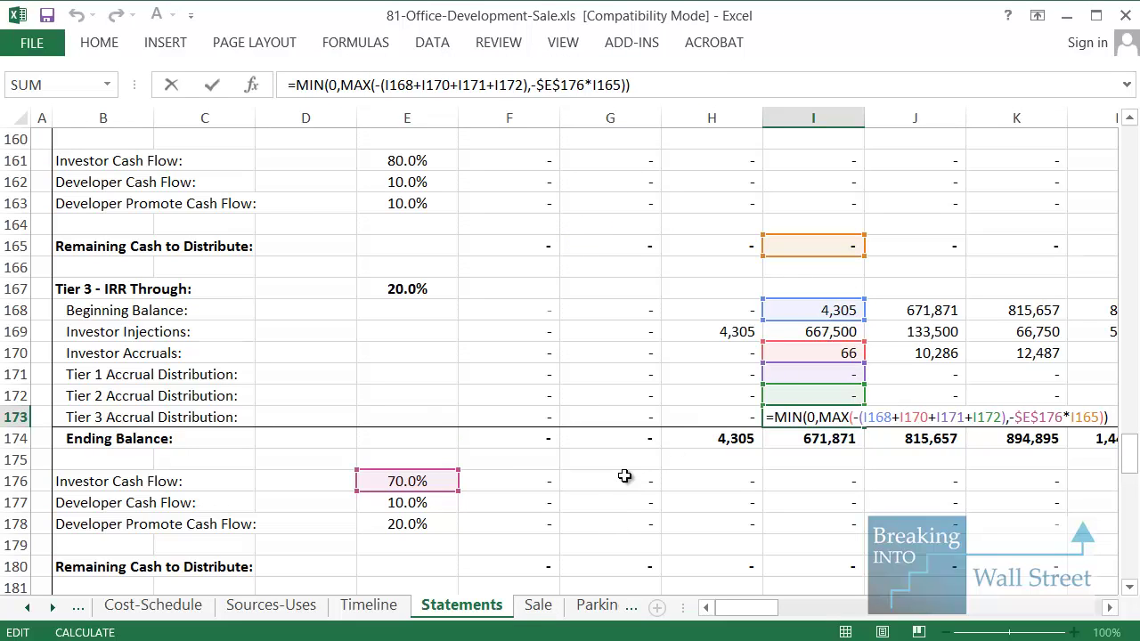
key("Escape")
scroll(437, 356, "down", 2)
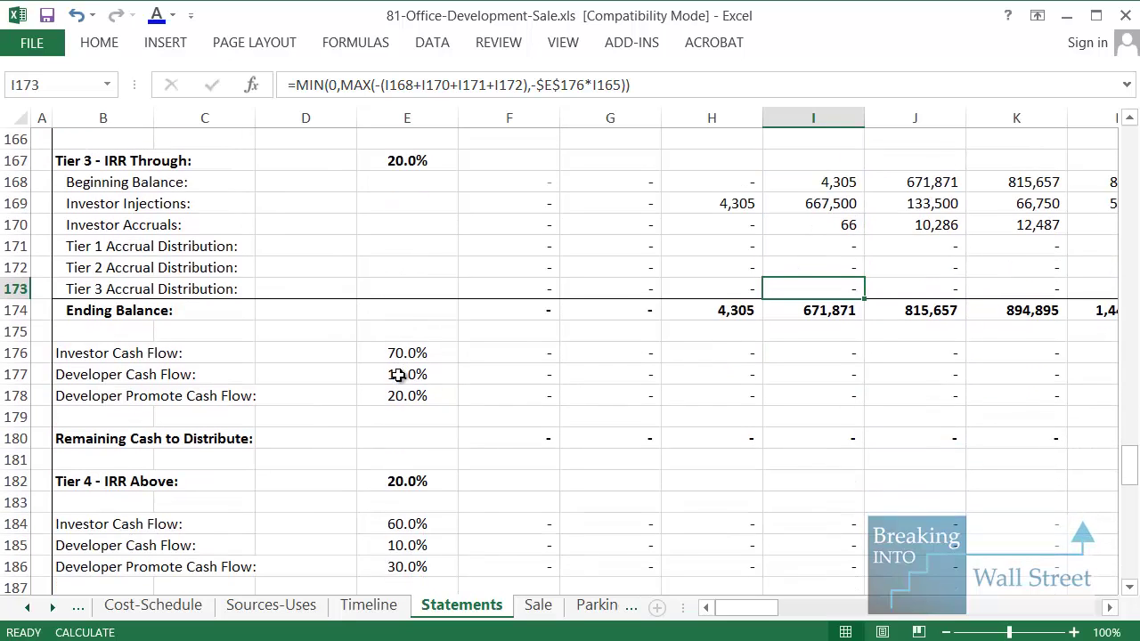
scroll(432, 349, "down", 1)
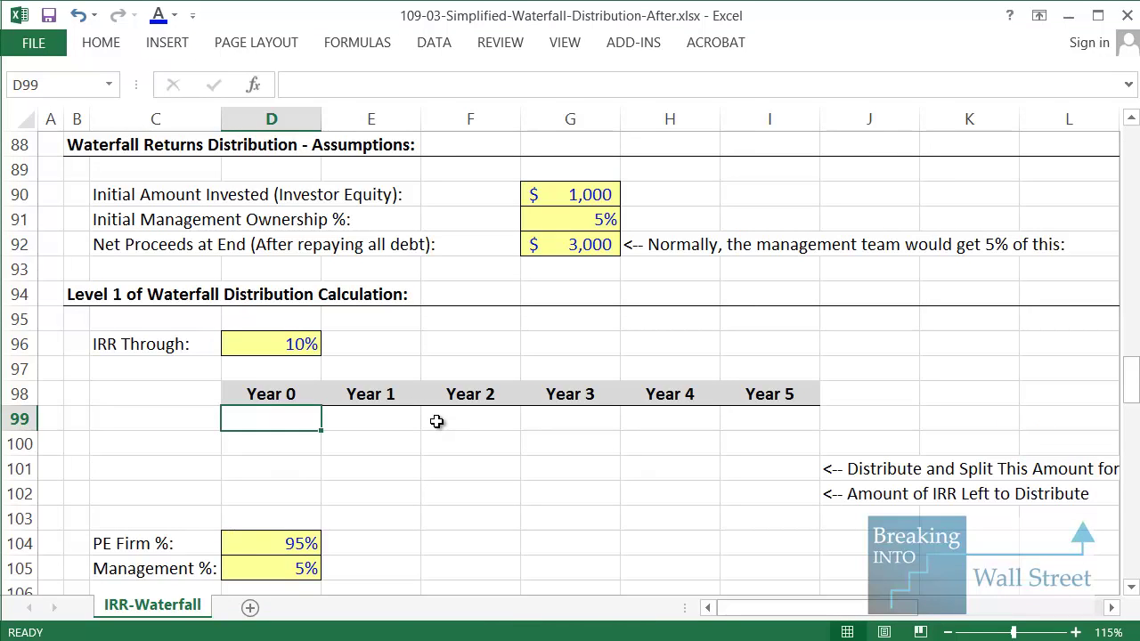
- Switch back to the 109-03-Simplified-Waterfall-Distribution-After.xlsx workbook and highlight the net proceeds in row 92, followed by the Year 0 to Year 5 area
left_click(584, 248)
key("shift+space")
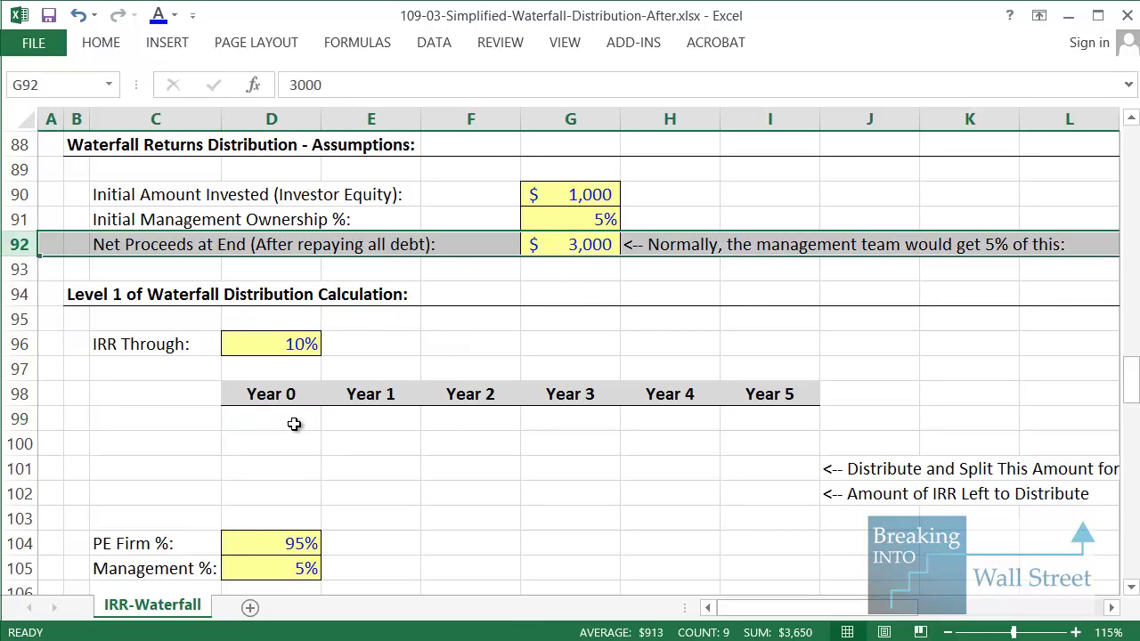
left_click_drag(283, 419, 797, 348)
- Link the Year 0 cell D99 to the initial amount invested with the formula =+$G$90
left_click(303, 416)
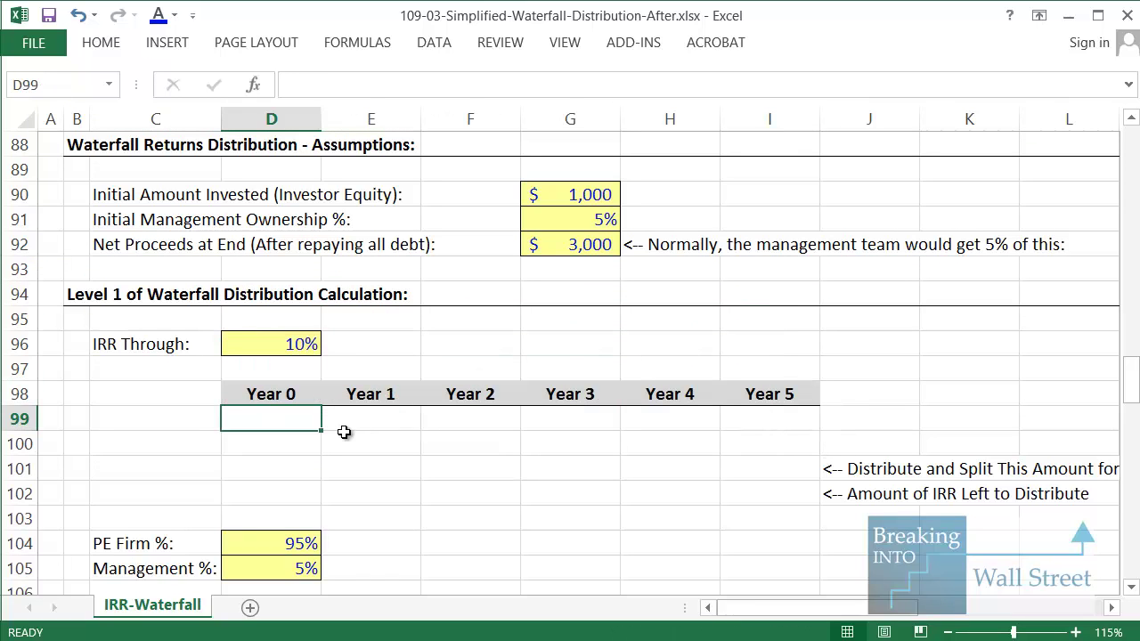
type("=+")
key("Right")
key("Right")
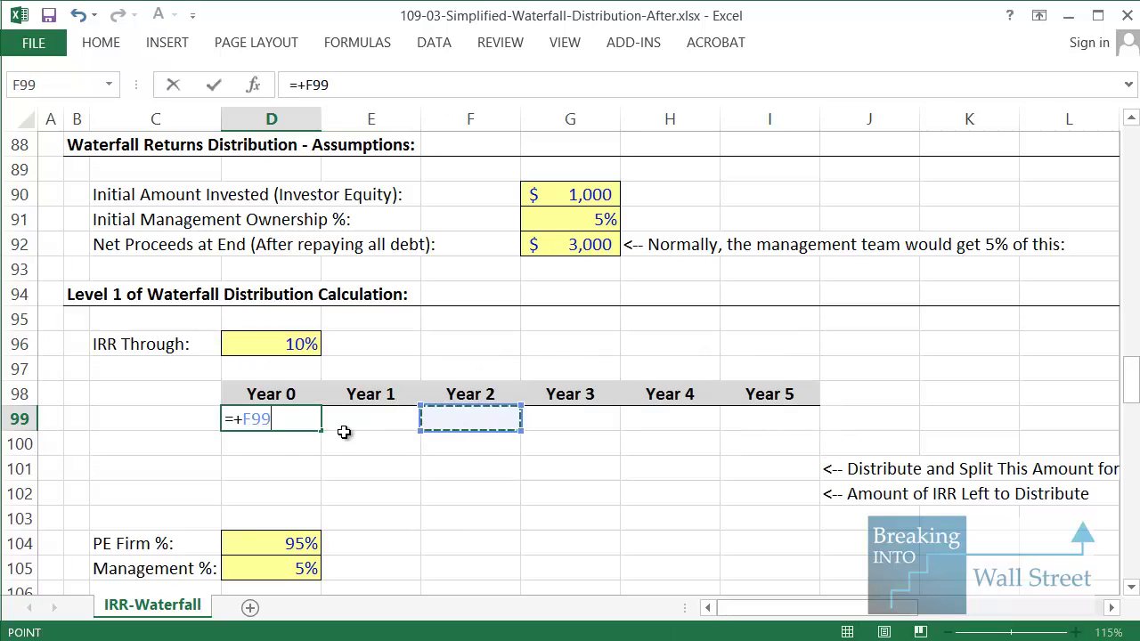
key("Up")
key("Up")
key("Up")
key("Right")
key("Up")
key("Up")
key("Up")
key("Up")
key("Up")
key("Up")
key("F4")
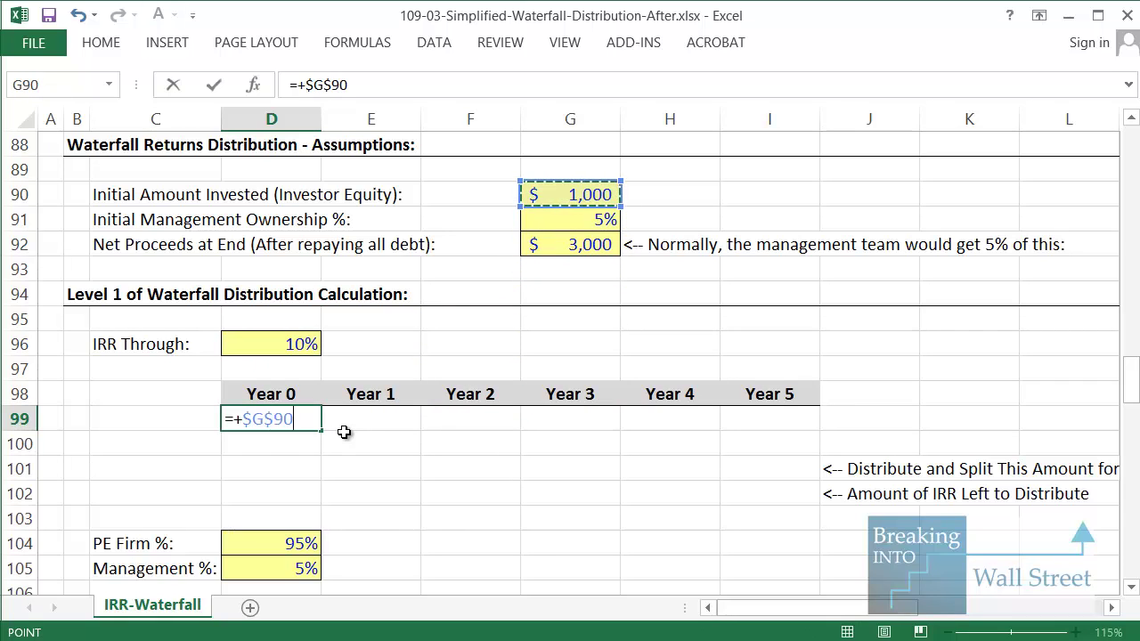
key("ctrl+Return")
- Calculate the Year 1 value in E99 by growing Year 0 at the tier's IRR with =D99*(1+$D96)
left_click(344, 431)
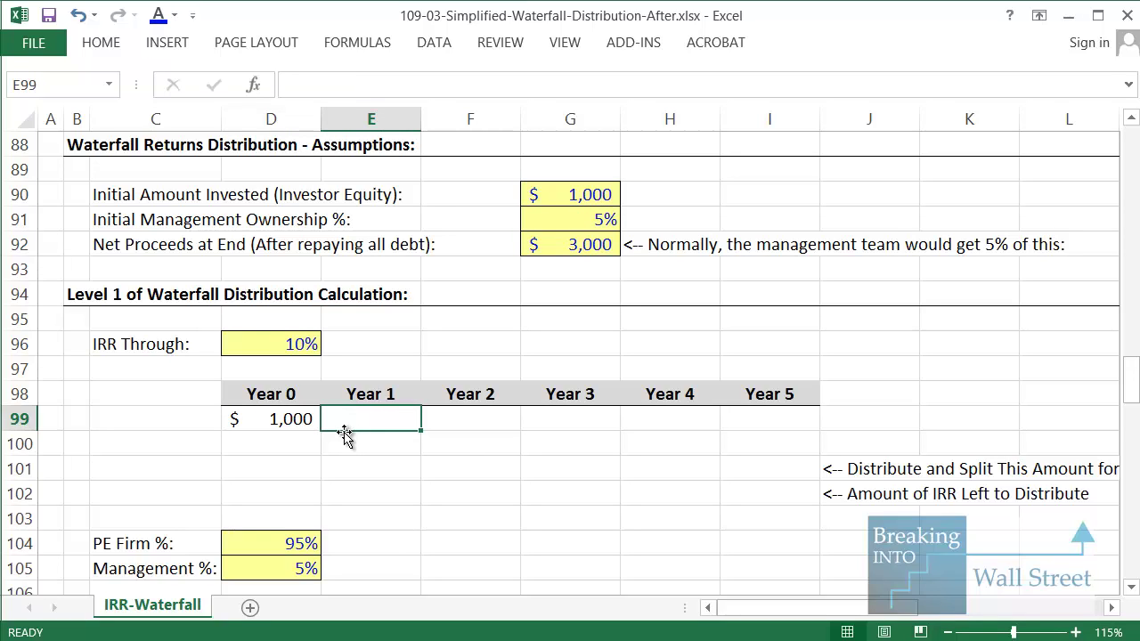
type("=")
key("Left")
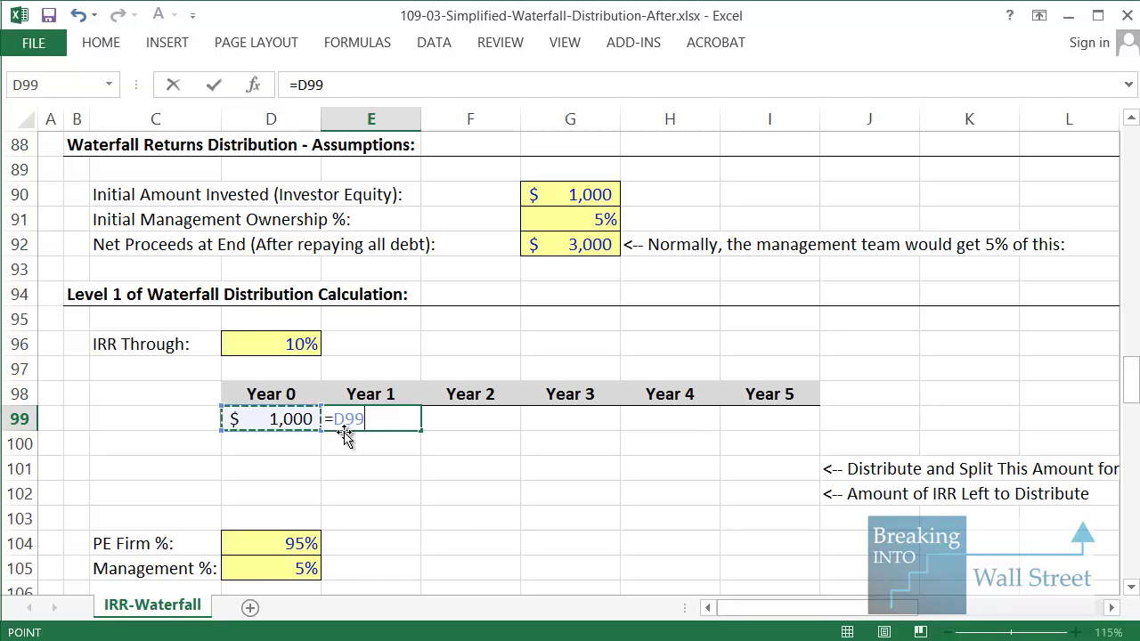
type("*")
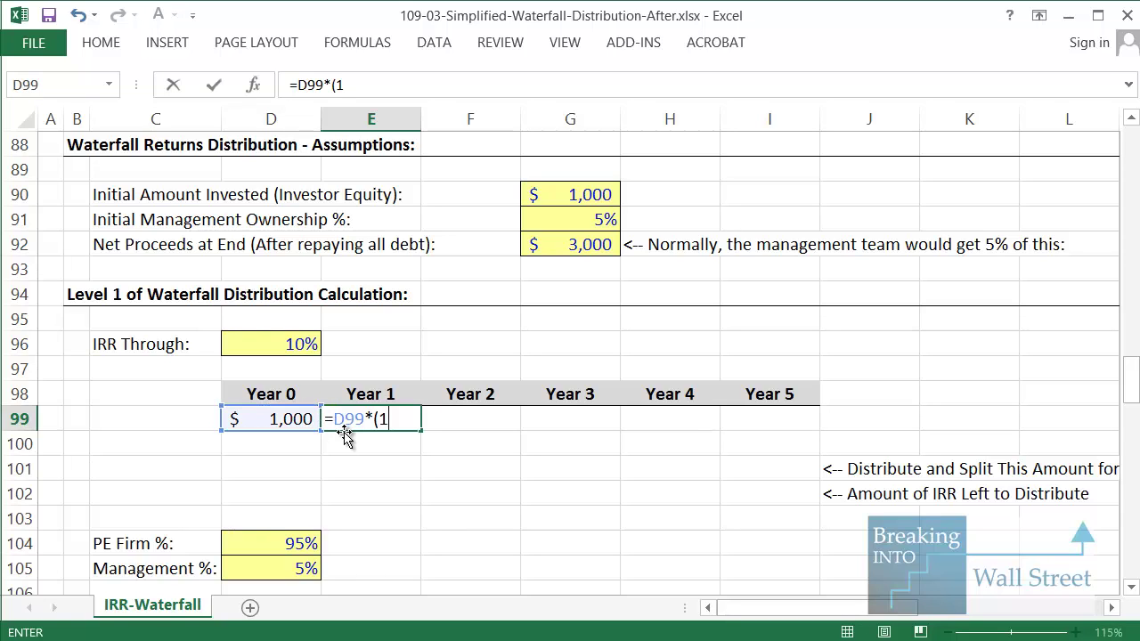
type("(1+")
key("Left")
key("Left")
key("Up")
key("Up")
key("Up")
key("Right")
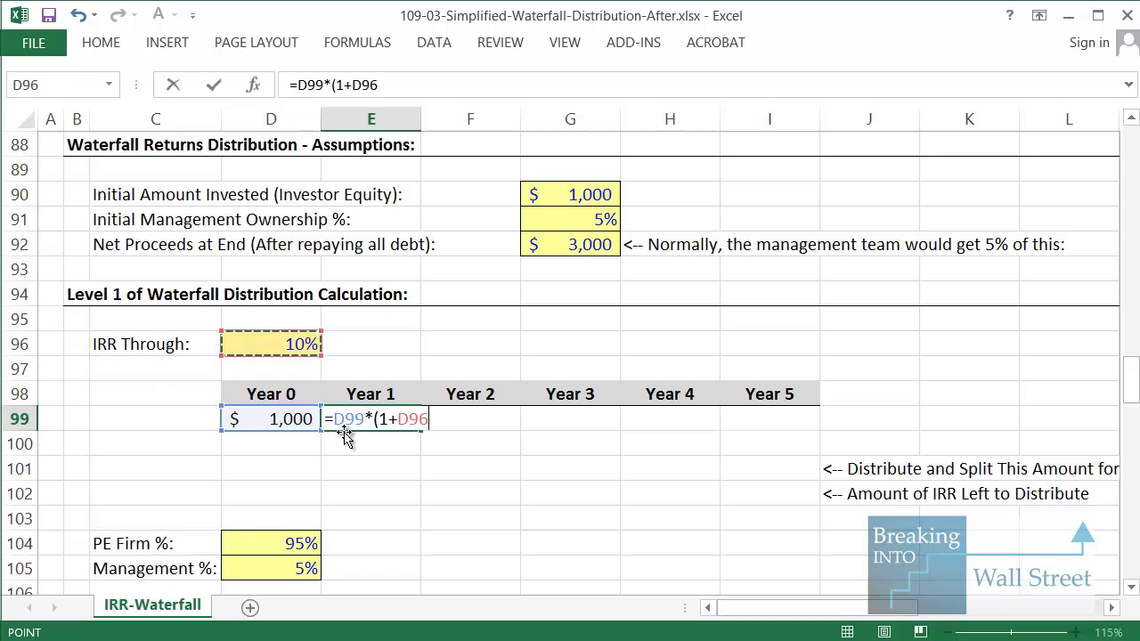
key("F4")
key("F4")
key("F4")
key("ctrl+Return")
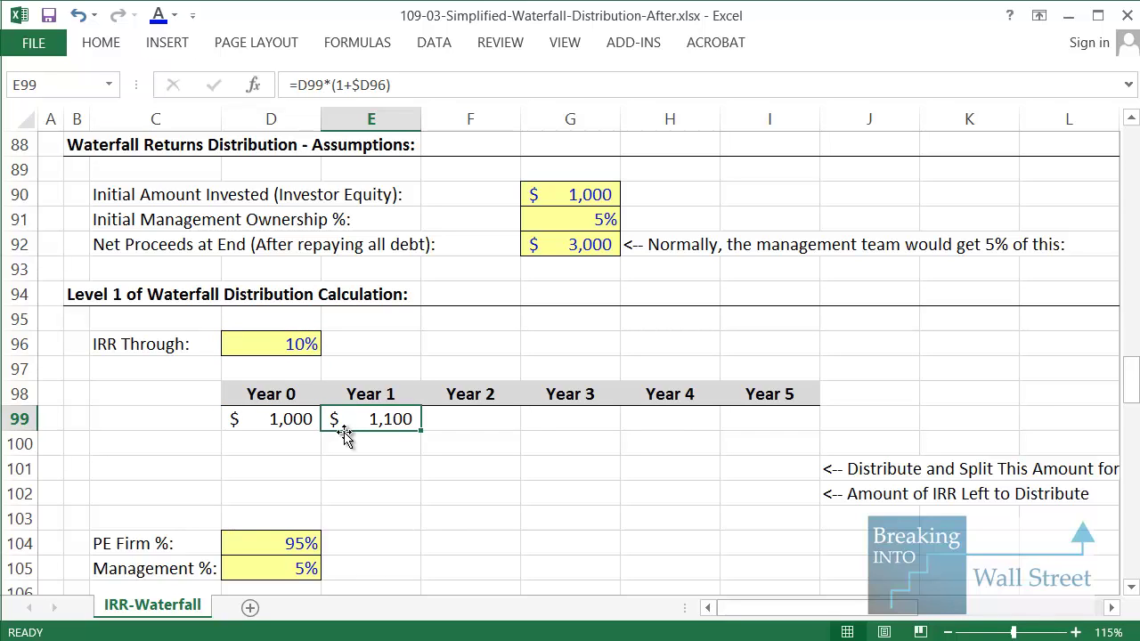
- Copy the Year 1 growth formula from E99 across to Year 5 in I99
key("shift+Right")
key("shift+Right")
key("shift+Right")
key("shift+Right")
key("ctrl+r")
- Check the cell references in the copied growth formulas for Year 2 in F99 and Year 5 in I99
key("Right")
key("F2")
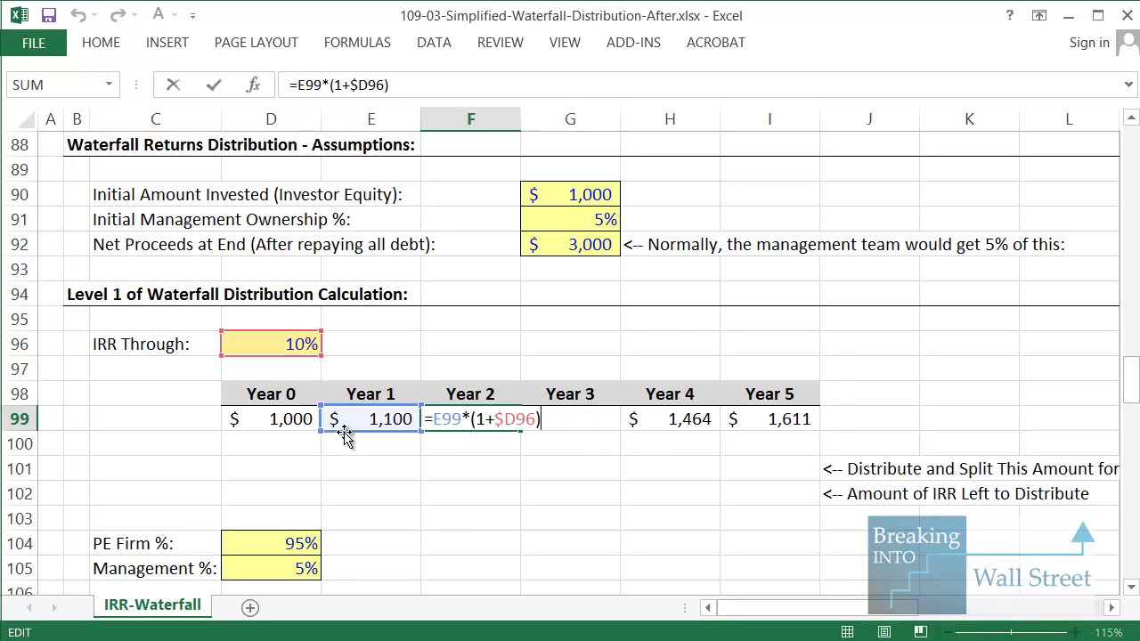
key("Escape")
key("Right")
key("Right")
key("Right")
key("F2")
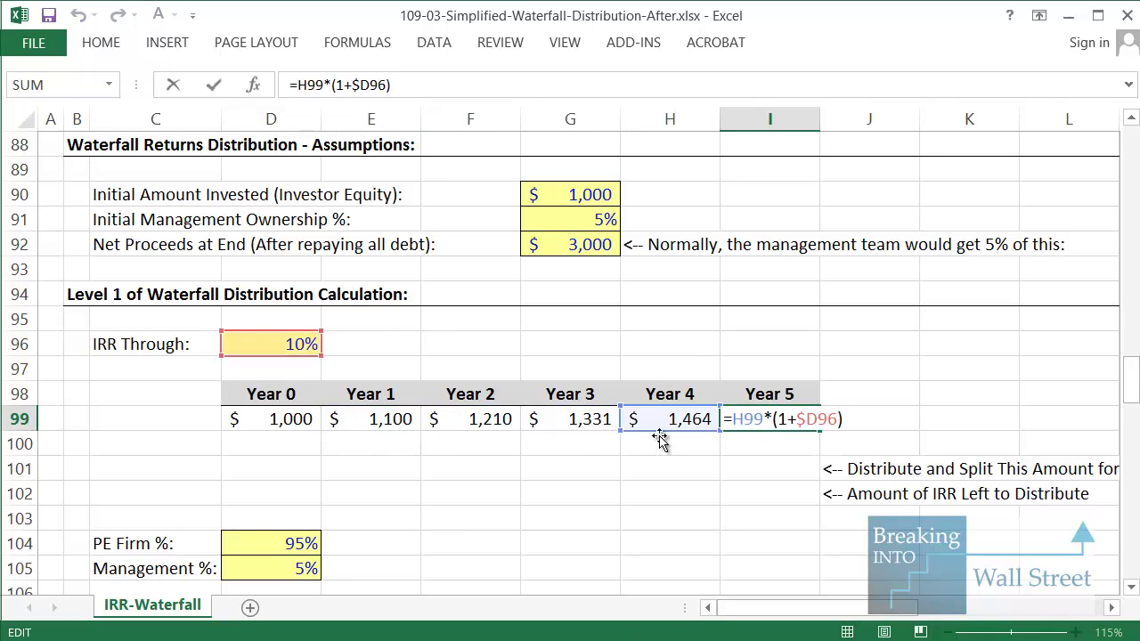
- Examine the Level 1 grown values in row 99, the IRR threshold in row 96 and the distribution row 101
key("Escape")
key("shift+space")
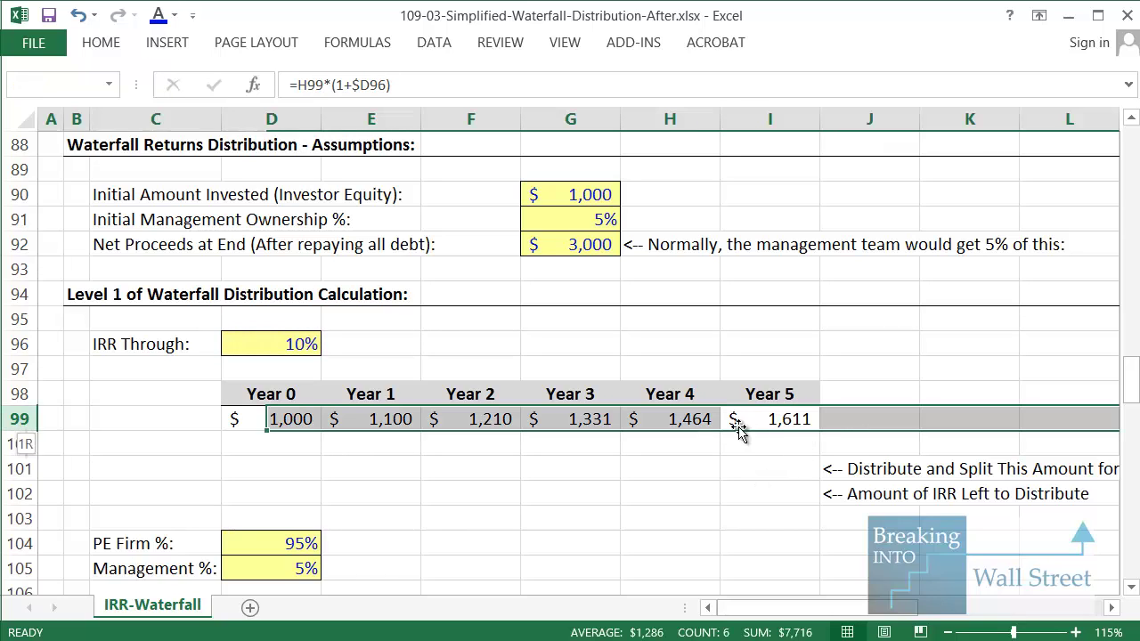
left_click(297, 347)
key("shift+space")
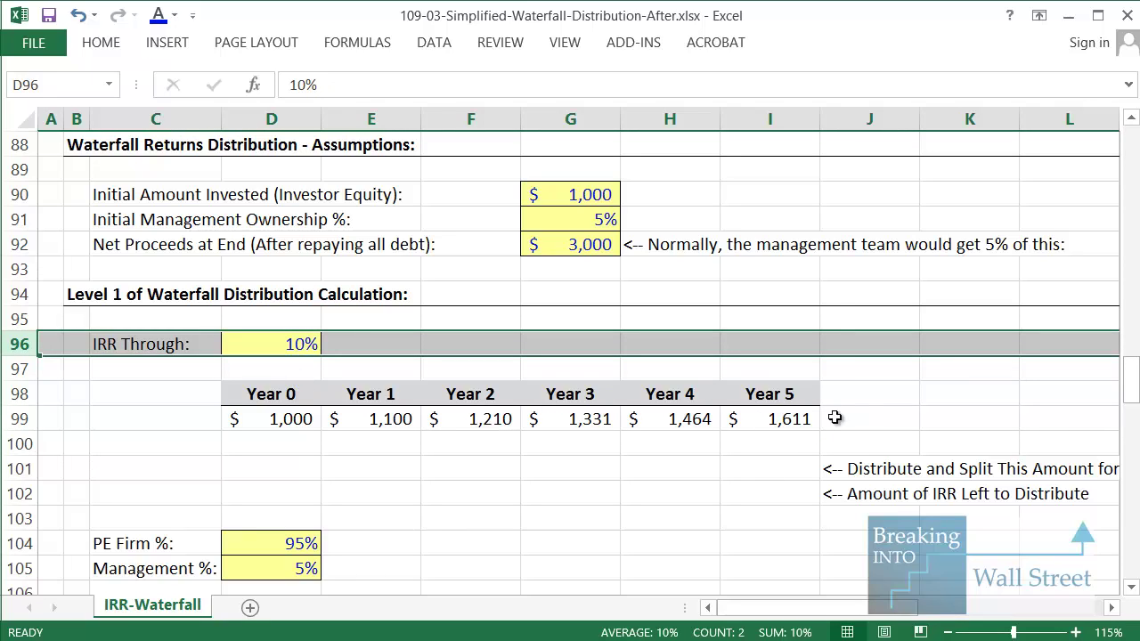
left_click(758, 469)
key("shift+space")
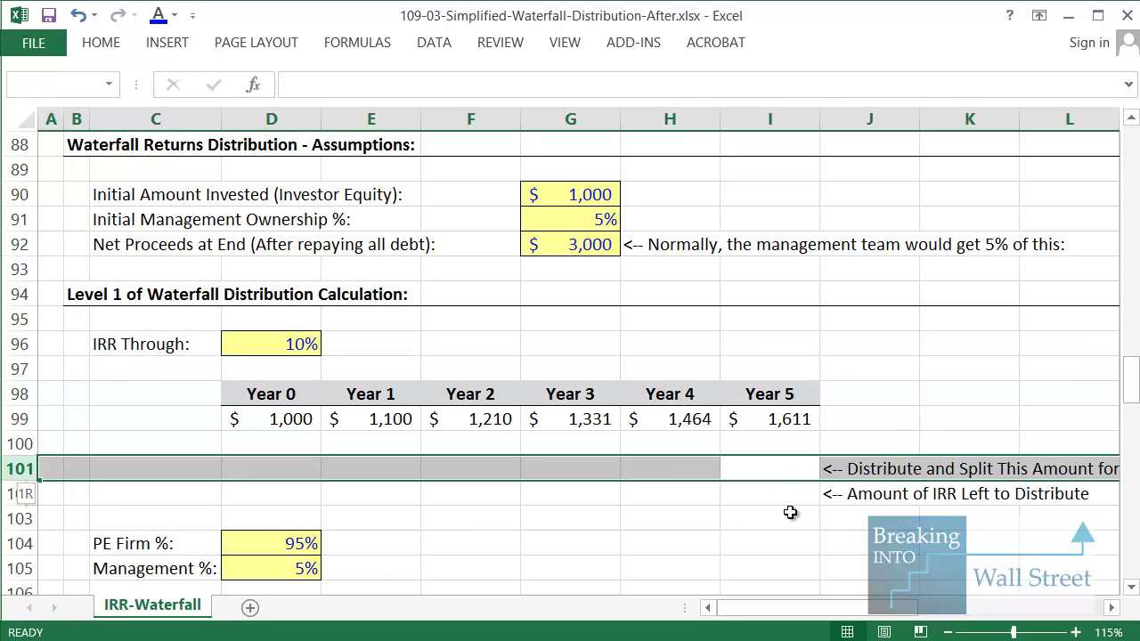
key("shift+Up")
key("shift+Up")
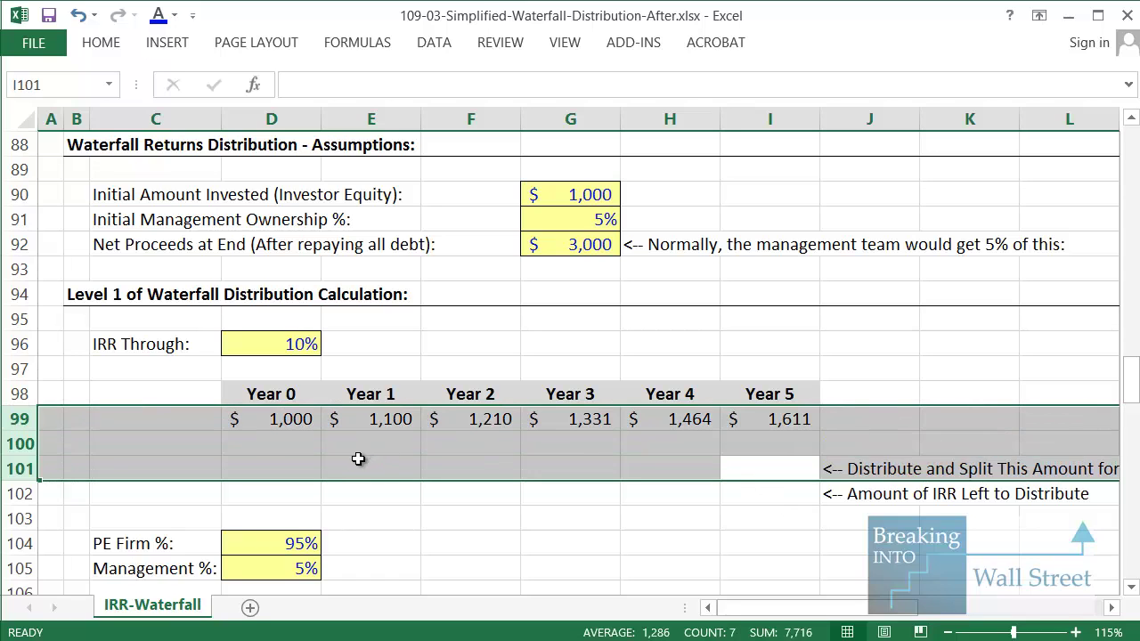
- Review the Level 1 PE firm and management split percentages and the rows for the distributed and remaining amounts
scroll(288, 468, "down", 2)
left_click(272, 395)
key("shift+space")
key("shift+Down")
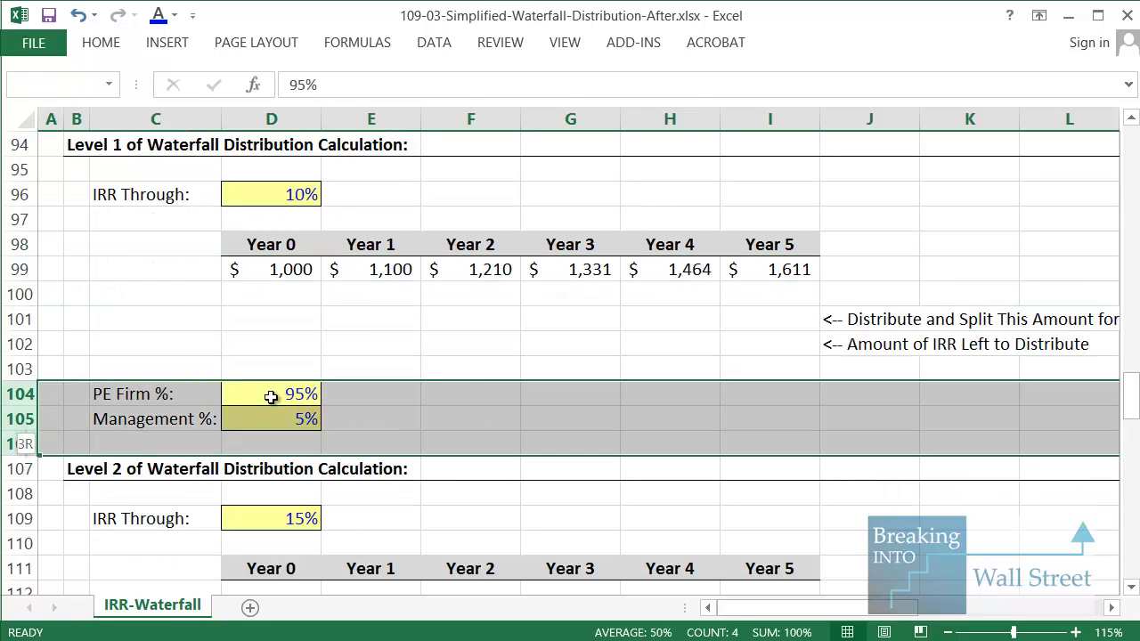
key("Right")
key("Right")
key("Right")
key("Right")
key("Right")
key("Up")
key("Up")
key("Up")
key("Up")
key("Up")
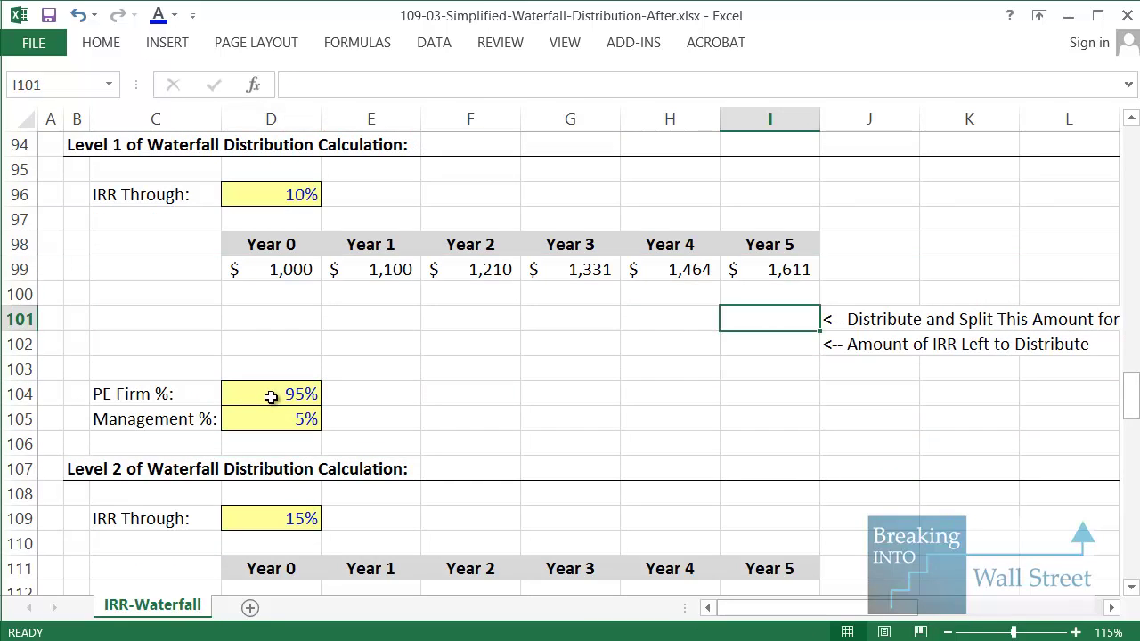
key("shift+Down")
key("shift+Down")
key("Down")
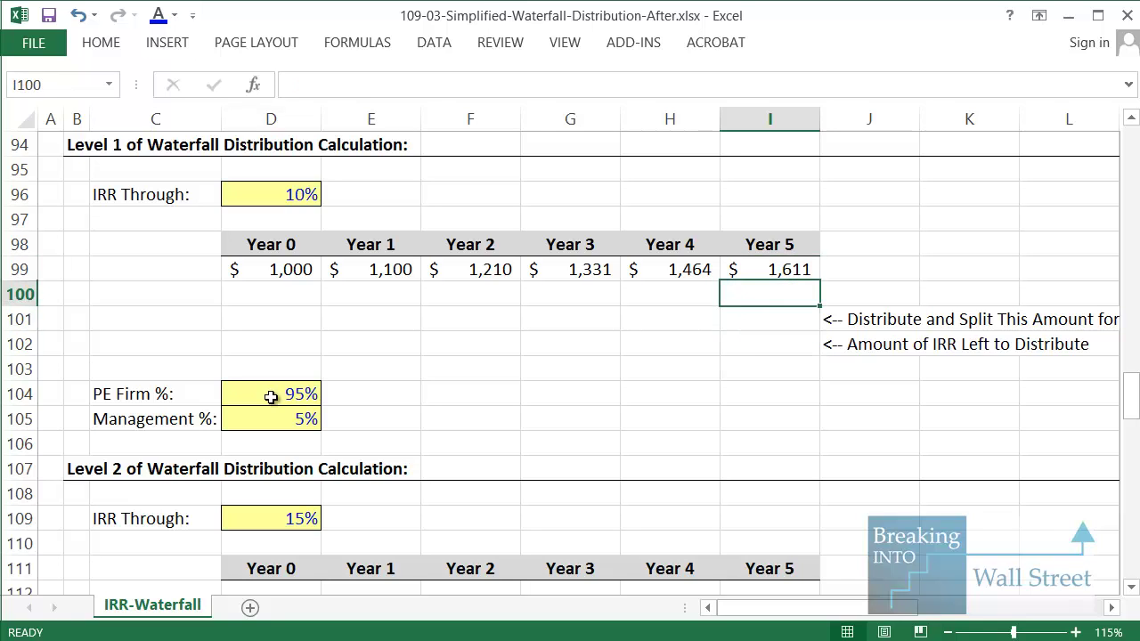
key("Down")
key("Down")
key("shift+space")
scroll(594, 418, "up", 1)
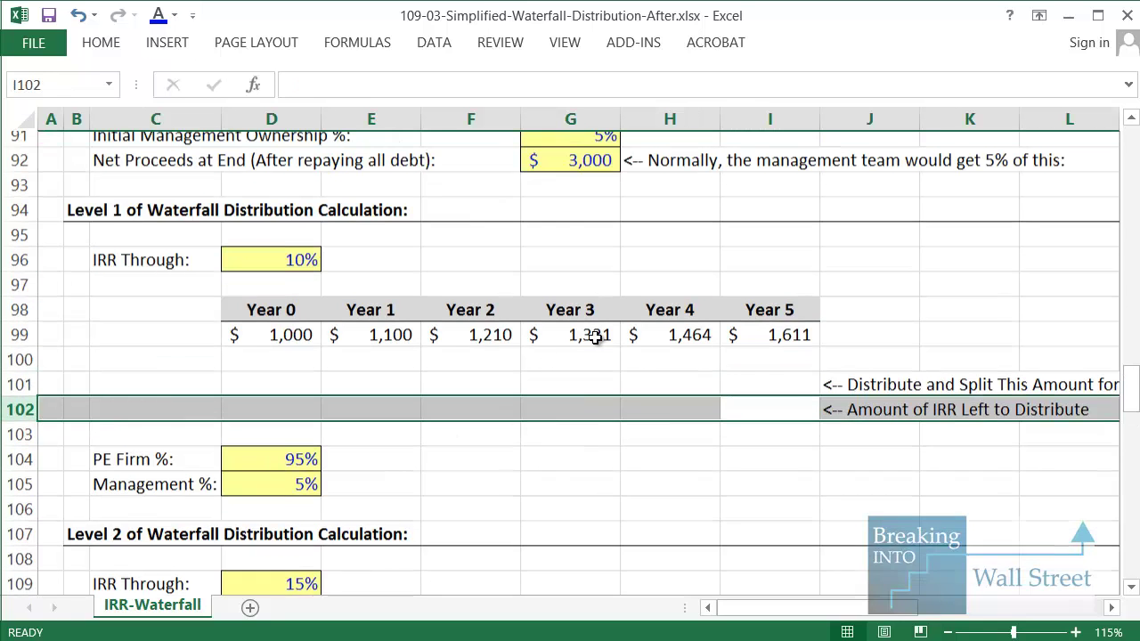
scroll(746, 435, "down", 2)
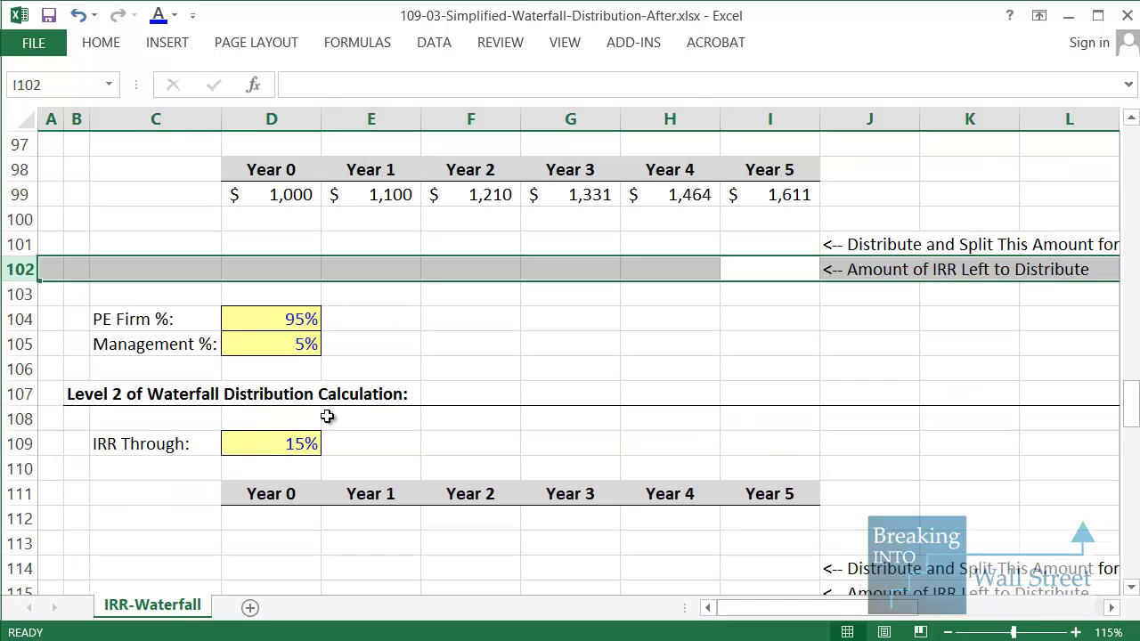
- Link the amount to distribute in I101 to the Year 5 value with the formula =I99
scroll(705, 359, "up", 1)
left_click(723, 318)
scroll(719, 348, "up", 1)
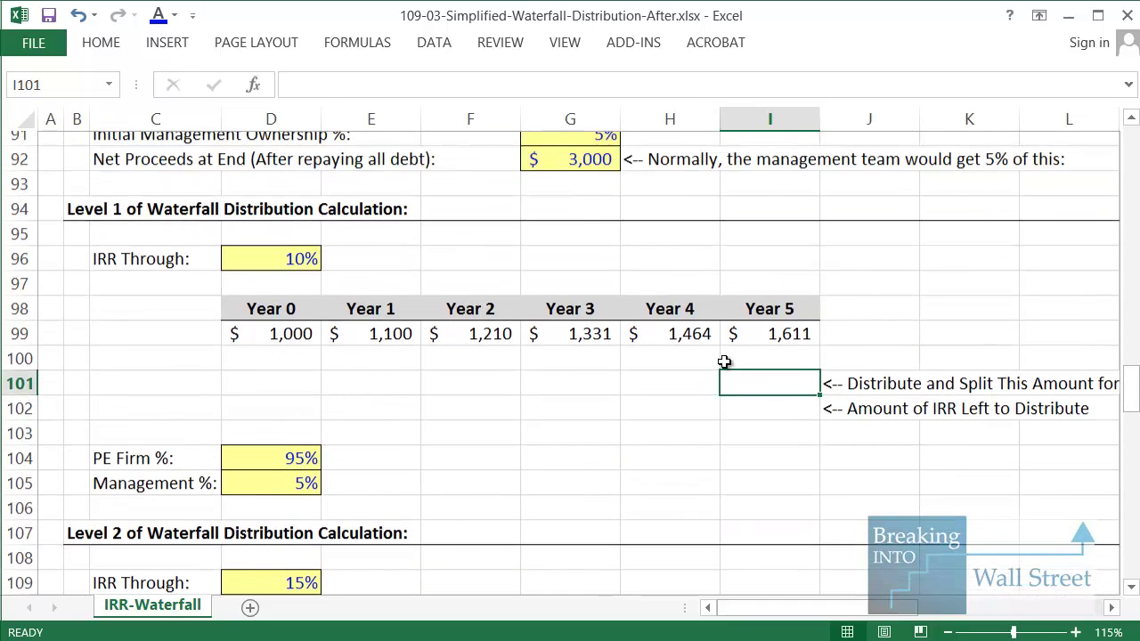
scroll(709, 389, "up", 1)
type("=")
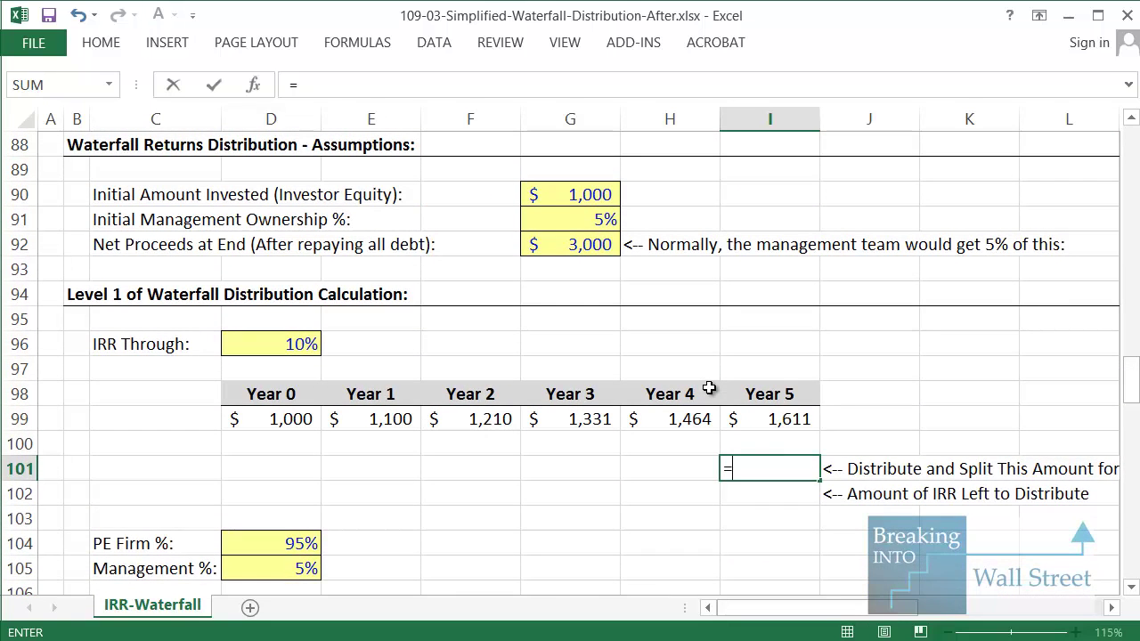
key("Up")
key("Up")
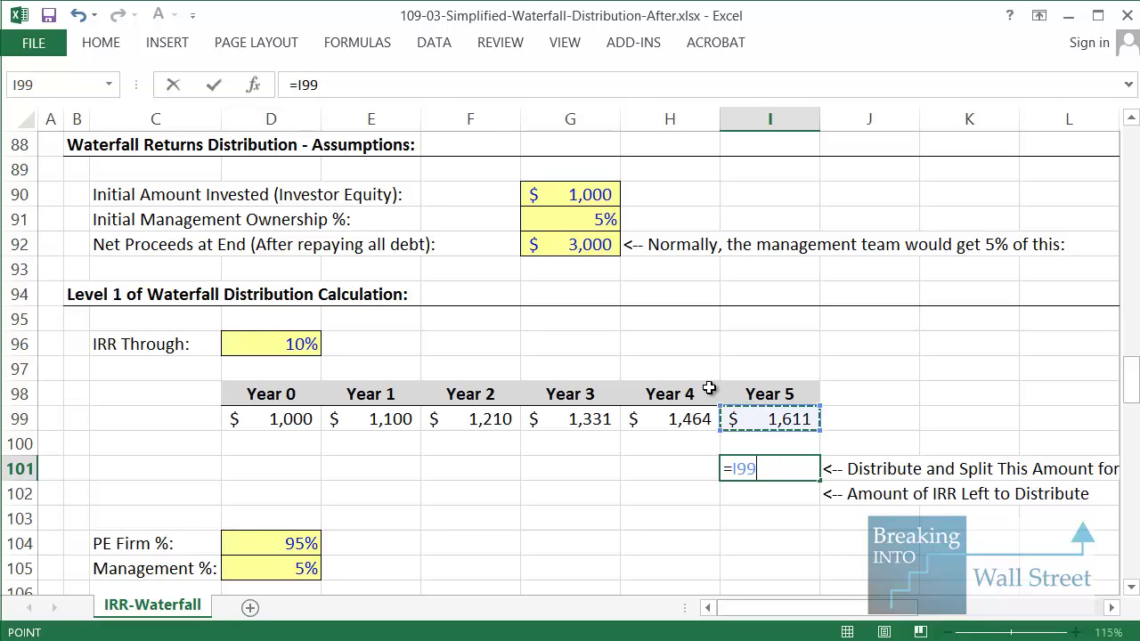
key("ctrl+Return")
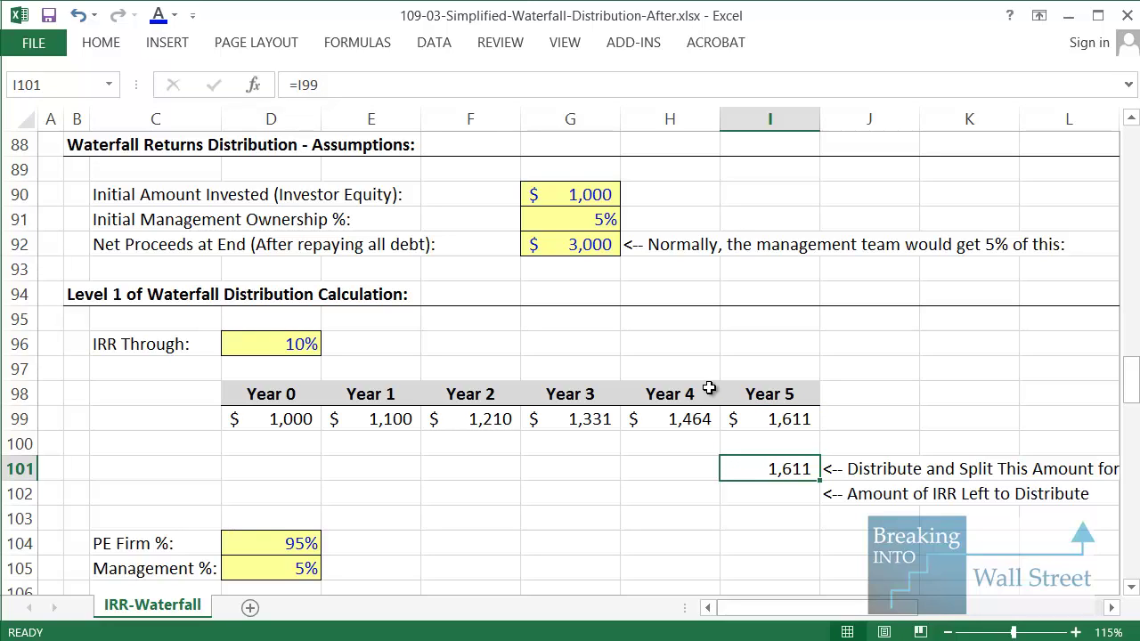
- Set the net proceeds at end in G92 to 1500
key("Left")
key("Up")
key("Up")
key("Up")
key("Up")
key("Left")
key("Up")
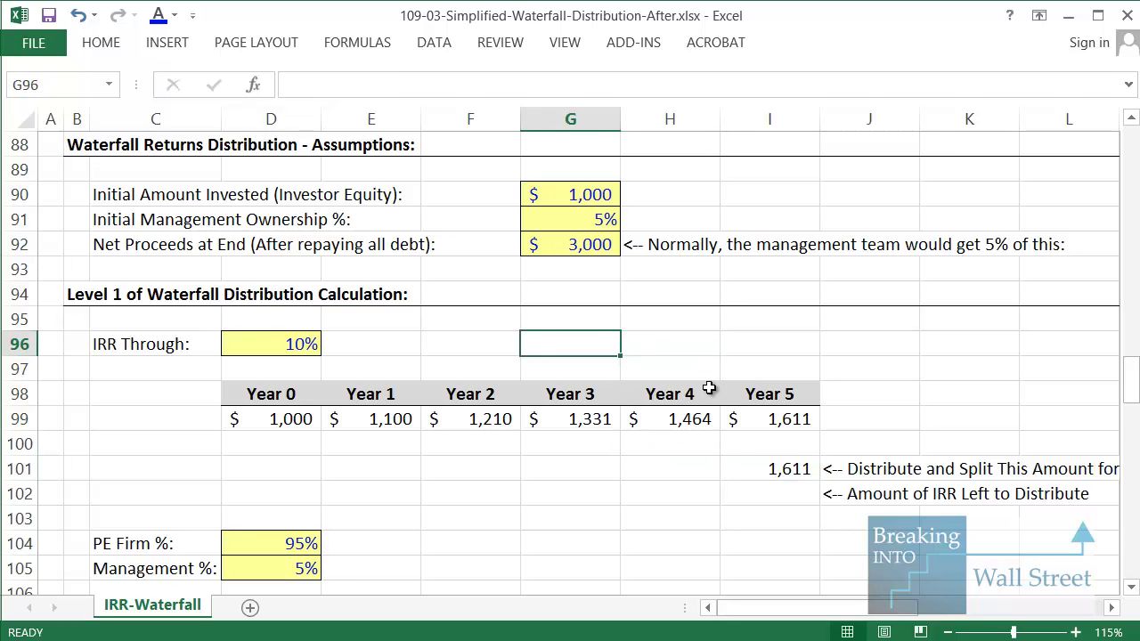
key("Up")
key("Up")
key("Up")
key("Up")
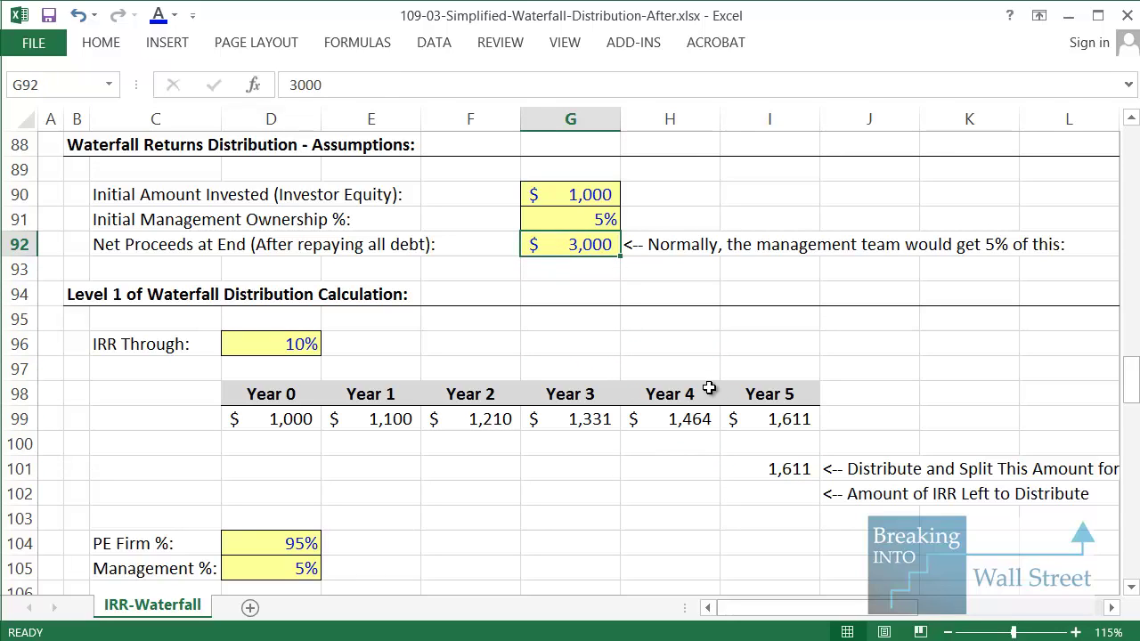
type("15")
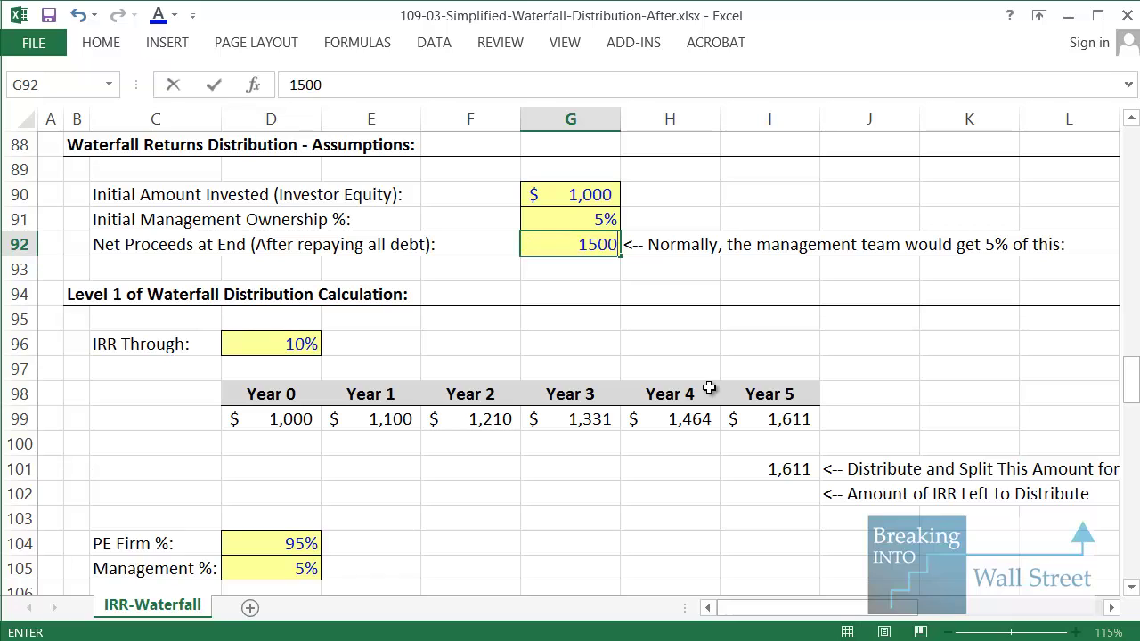
key("ctrl+Return")
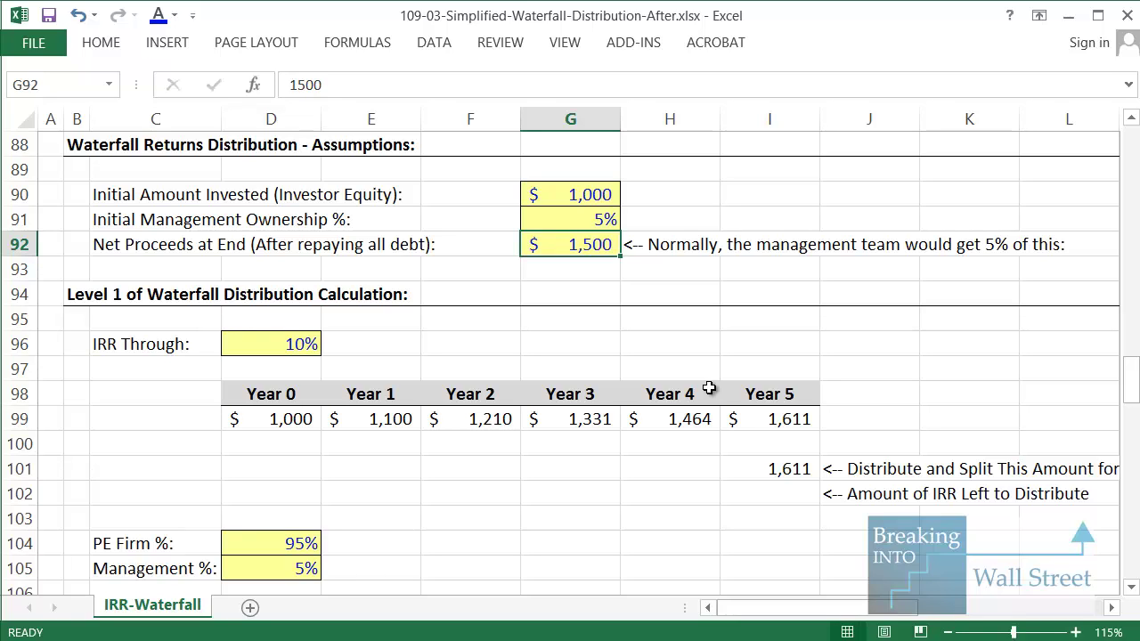
- Compare the distributed amount in I101 and the Year 5 value in I99 with the net proceeds in G92
left_click(800, 481)
key("shift+space")
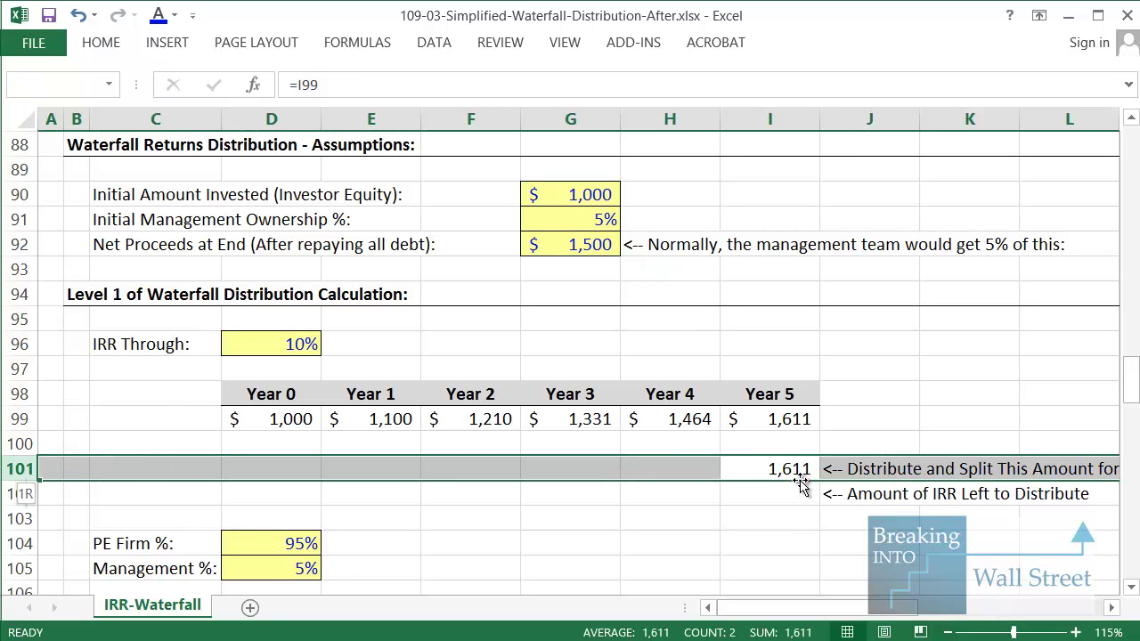
left_click(592, 246)
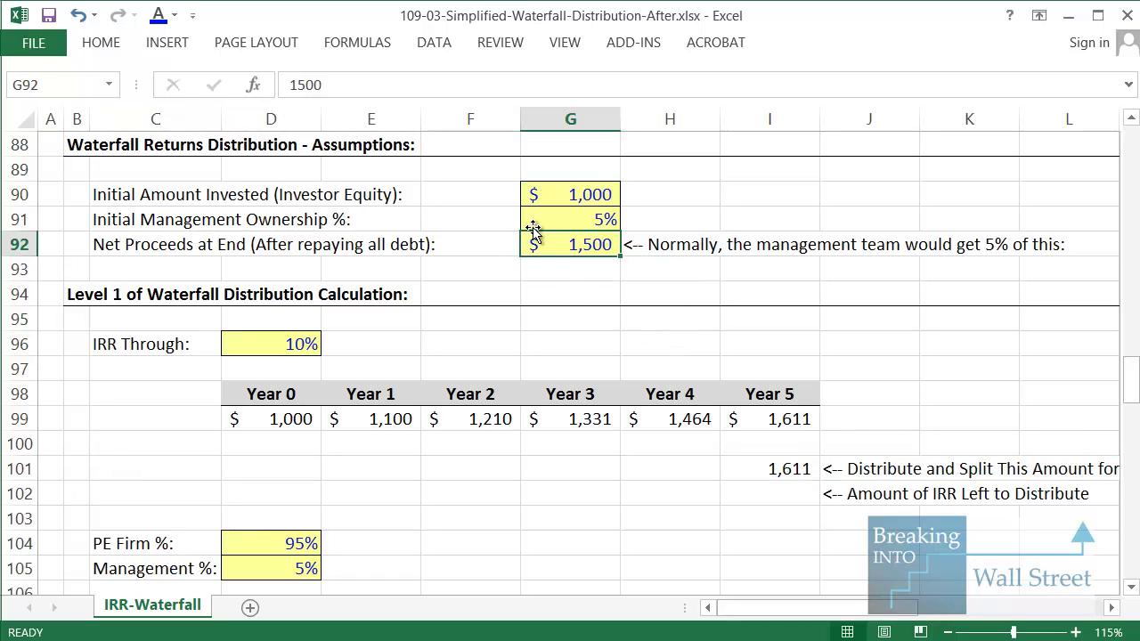
mouse_move(504, 222)
left_mouse_down()
mouse_move(611, 280)
mouse_move(637, 273)
left_mouse_up()
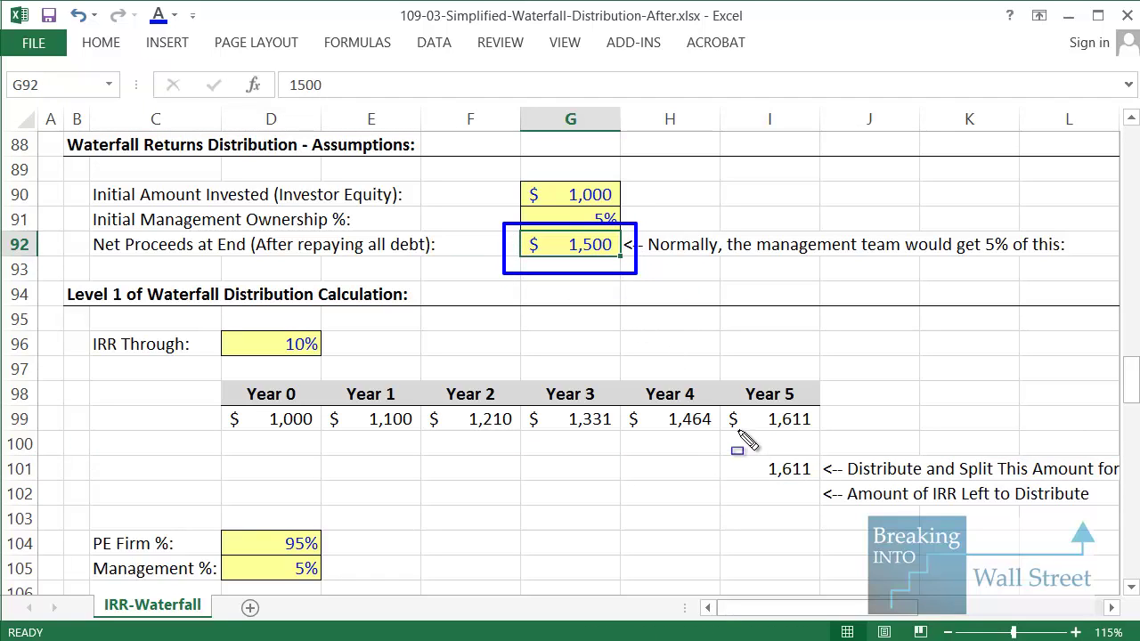
left_click_drag(719, 398, 855, 438)
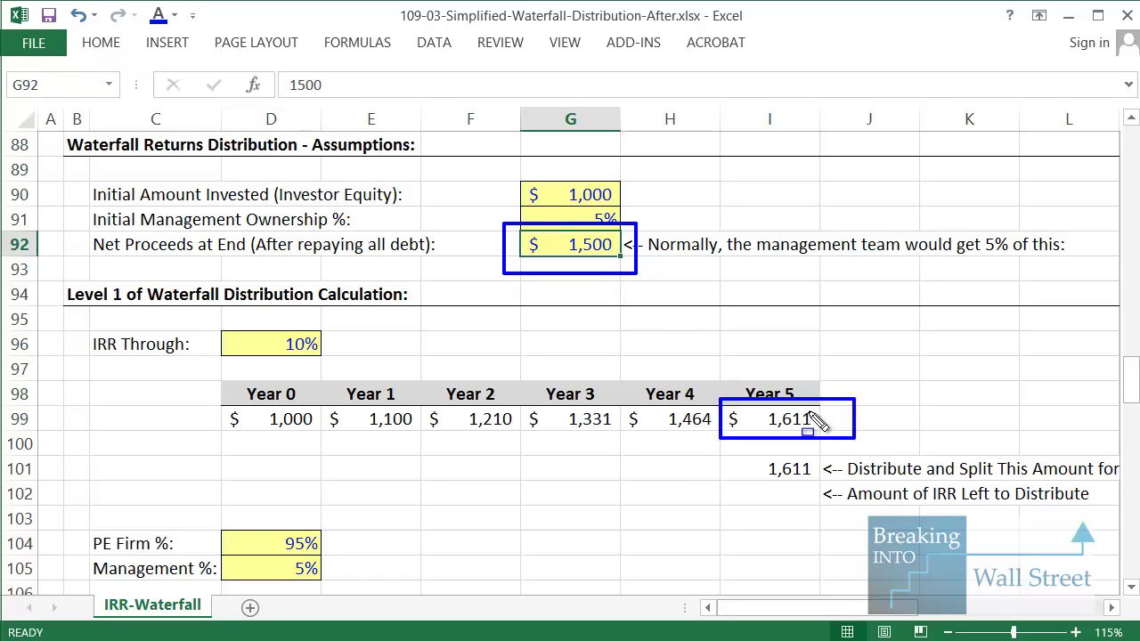
key("Escape")
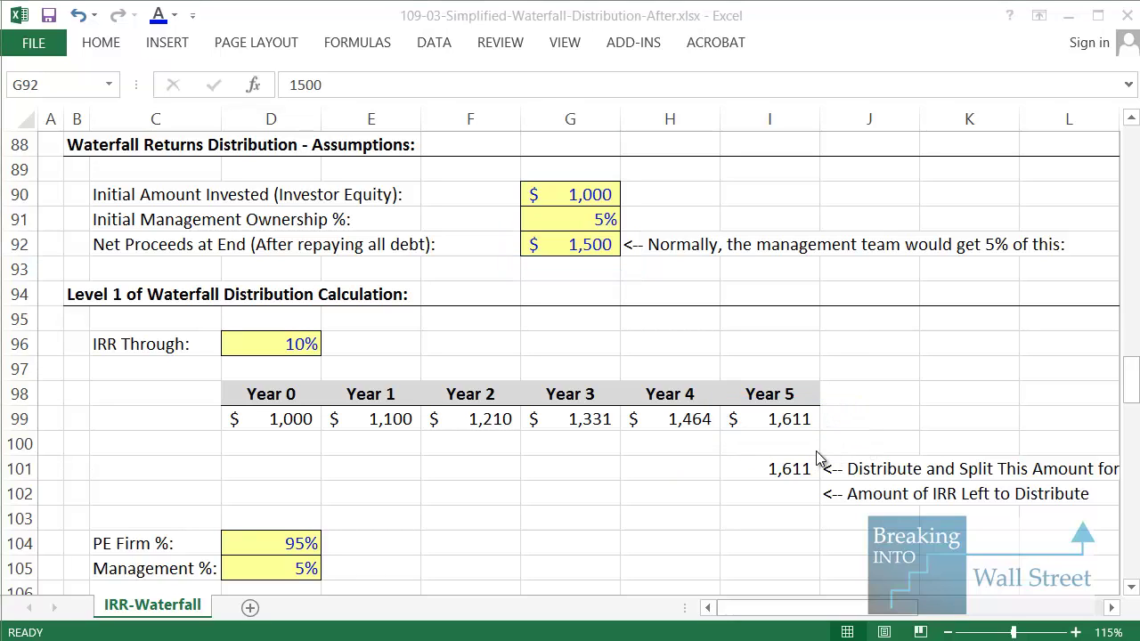
- Cap the distributed amount in I101 at the net proceeds by changing its formula to =MIN(I99,$G$92)
left_click(784, 472)
key("F2")
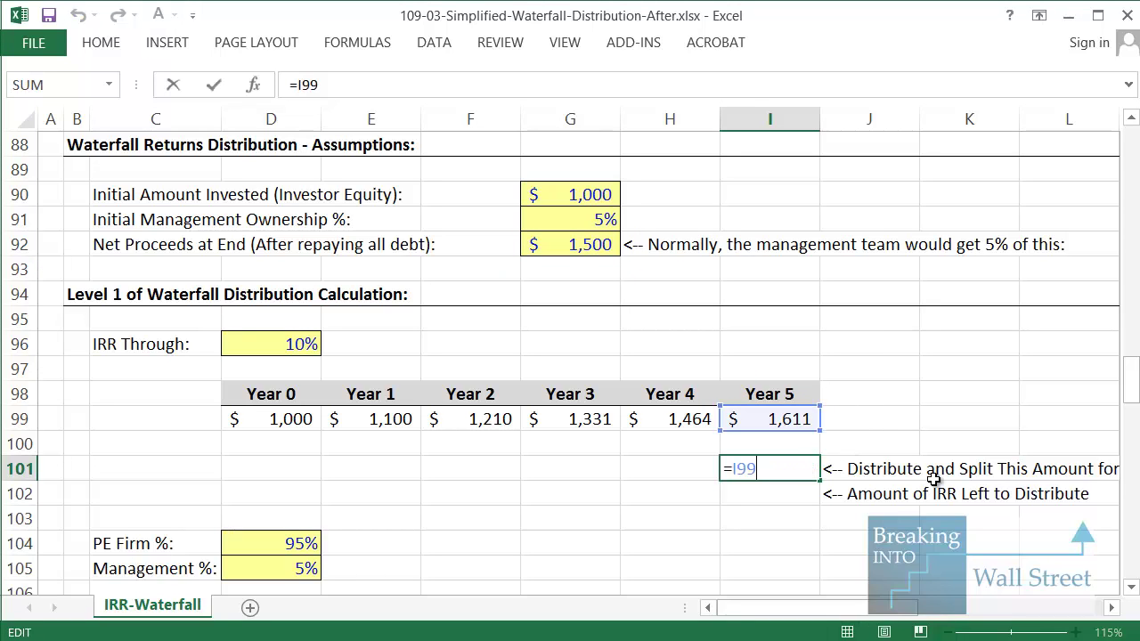
key("Left")
key("Left")
key("Left")
type("MIN(I99")
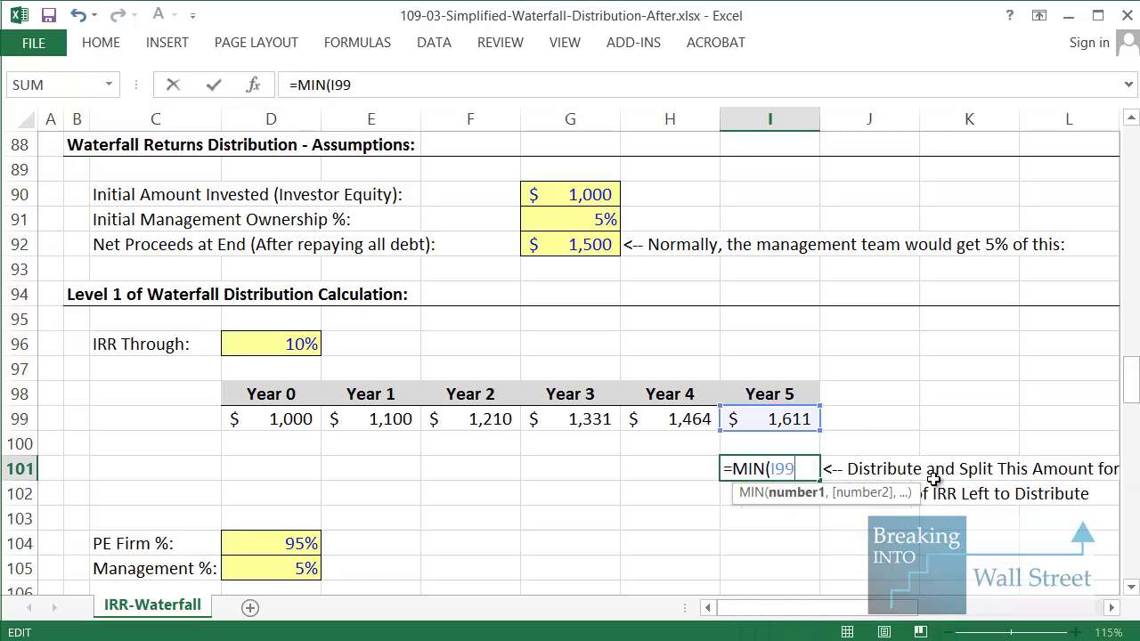
type(",")
key("Up")
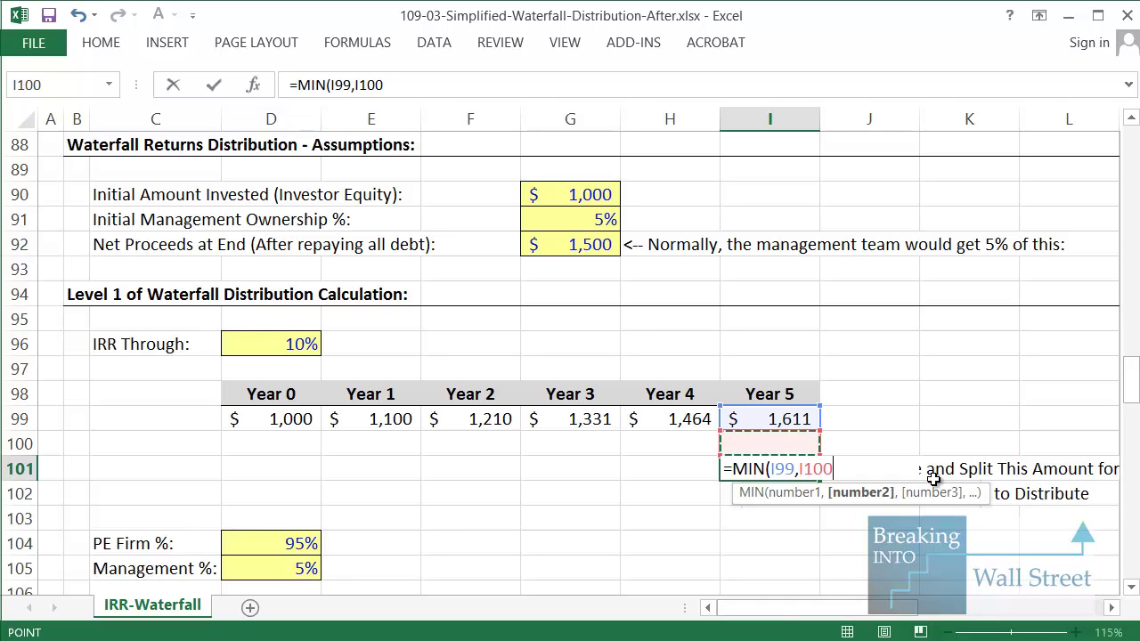
key("Up")
key("Up")
key("Up")
key("Up")
key("Up")
key("Up")
key("Left")
key("Up")
key("Up")
key("Left")
key("F4")
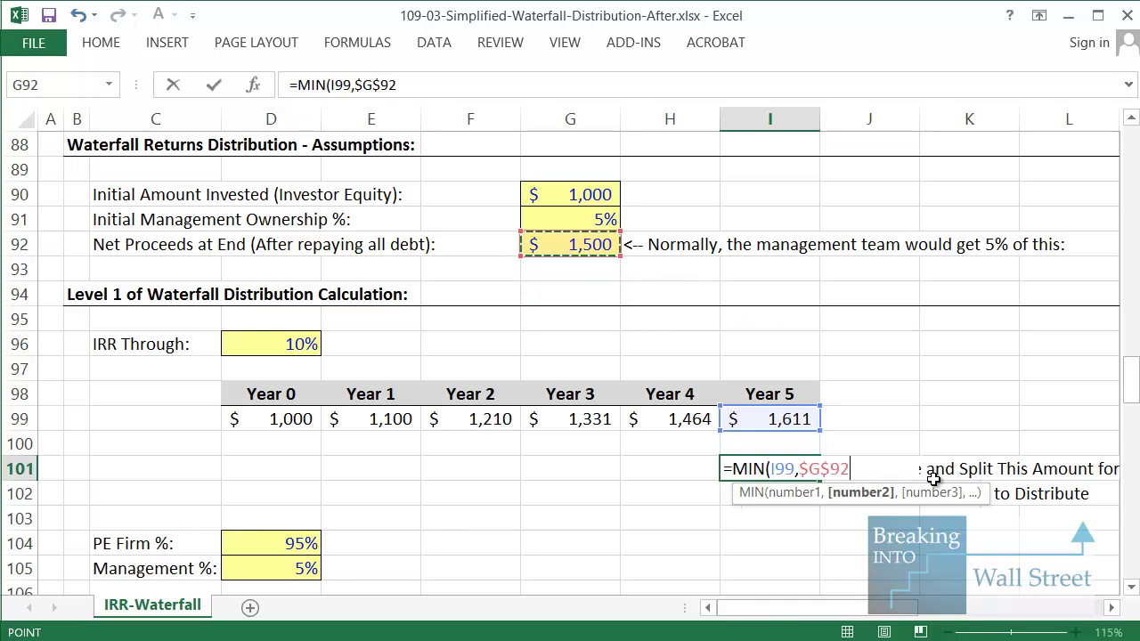
key("ctrl+Return")
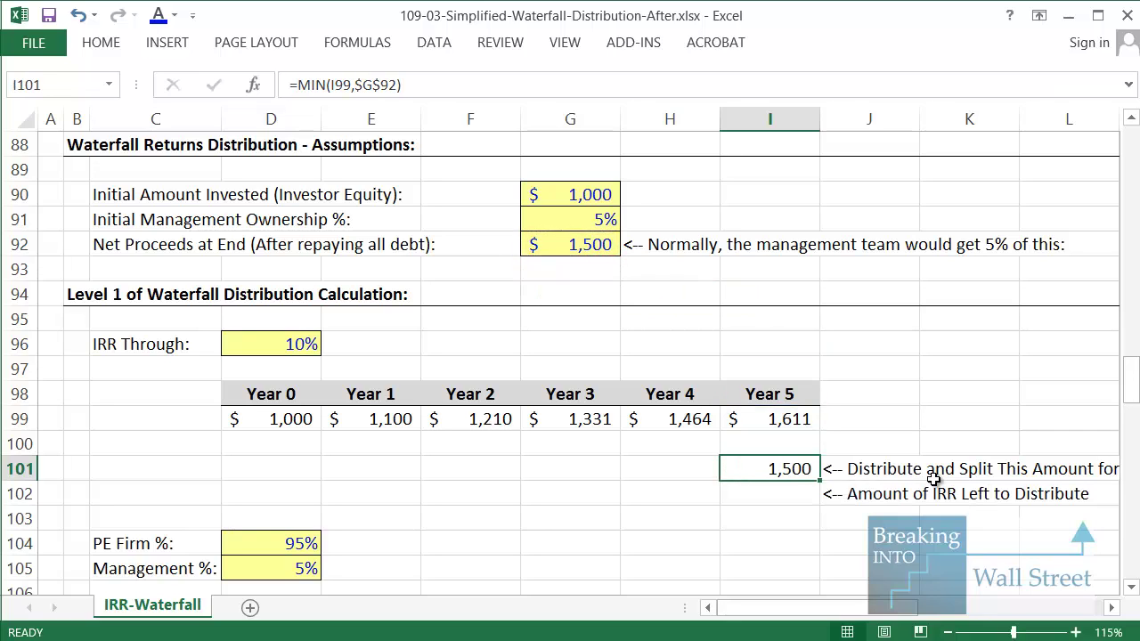
- Set the net proceeds in G92 to 100 and check the distributed amount in I101
key("F2")
key("Escape")
left_click(614, 249)
type("100")
key("ctrl+Return")
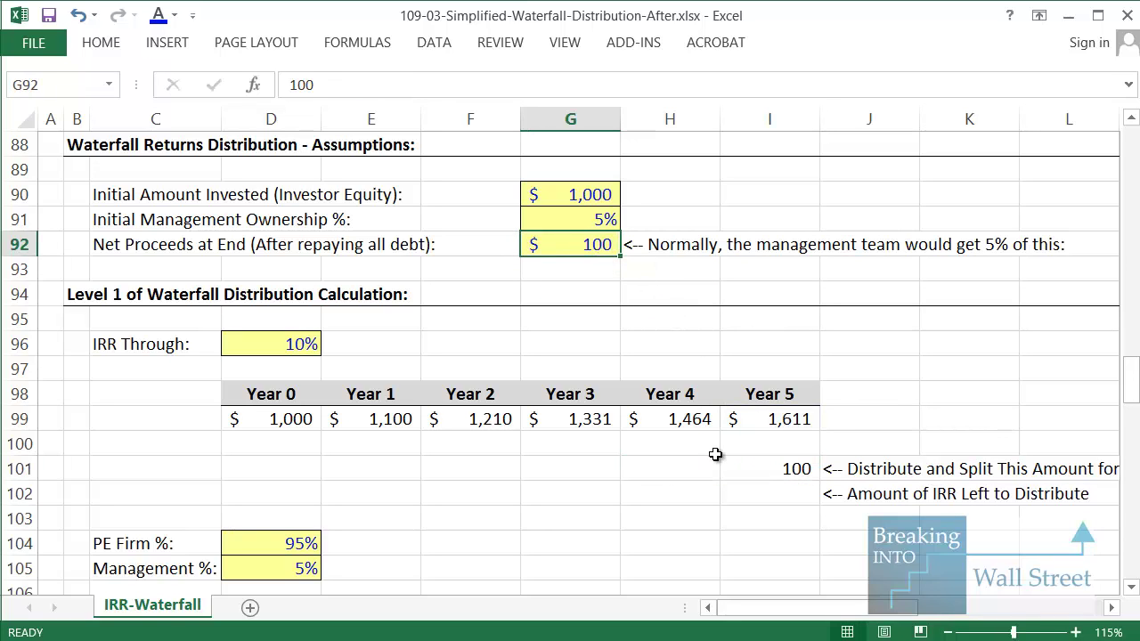
key("shift+space")
left_click(787, 465)
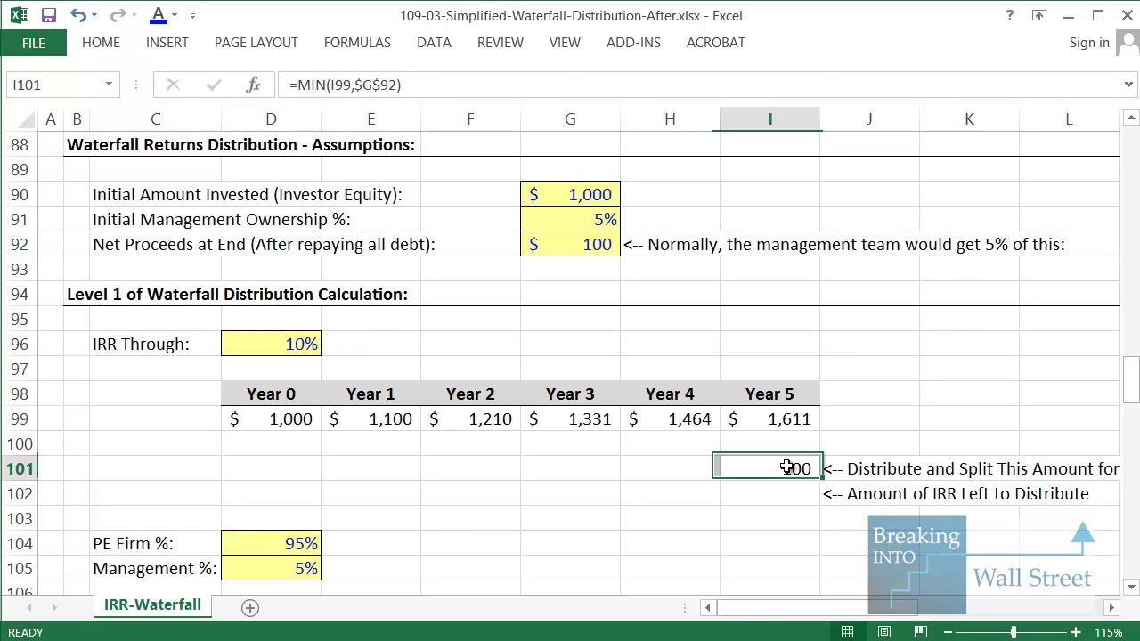
key("shift+space")
- Set the net proceeds at end in G92 back to 3000
left_click(590, 257)
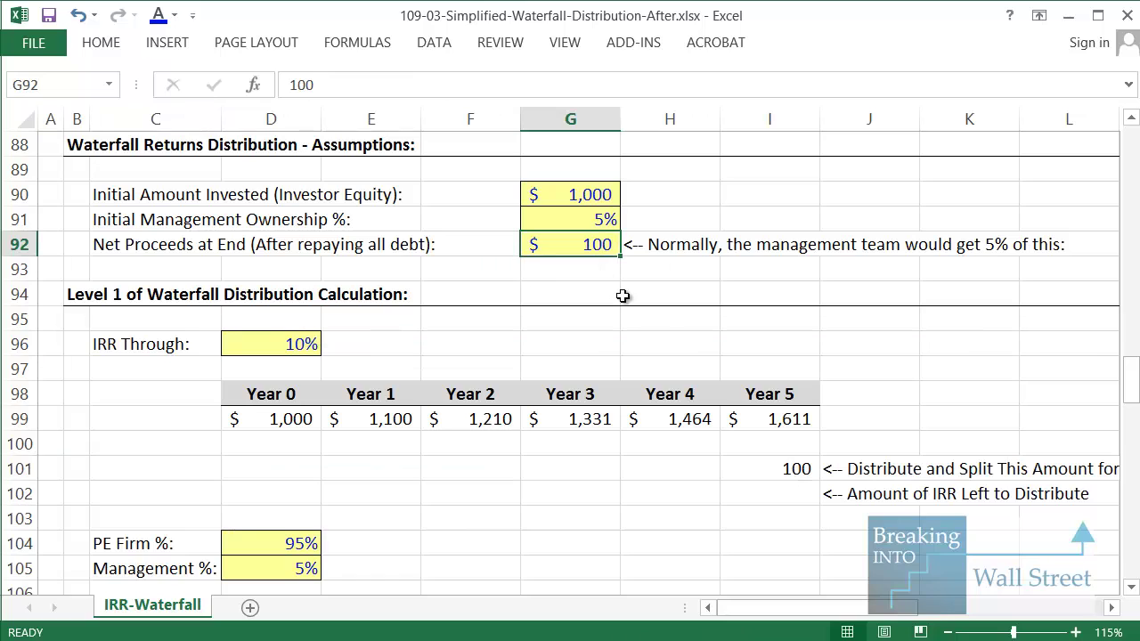
type("3000")
key("ctrl+Return")
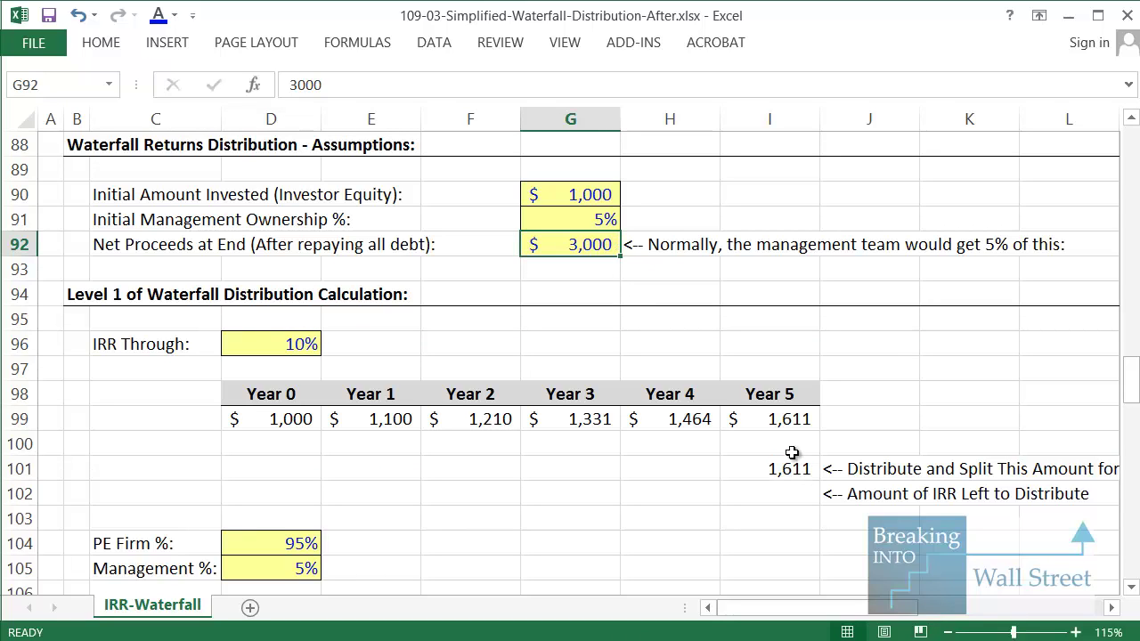
- Calculate the amount left to distribute in I102 as net proceeds minus the Year 5 value with =+G92-I99
left_click(795, 485)
key("shift+space")
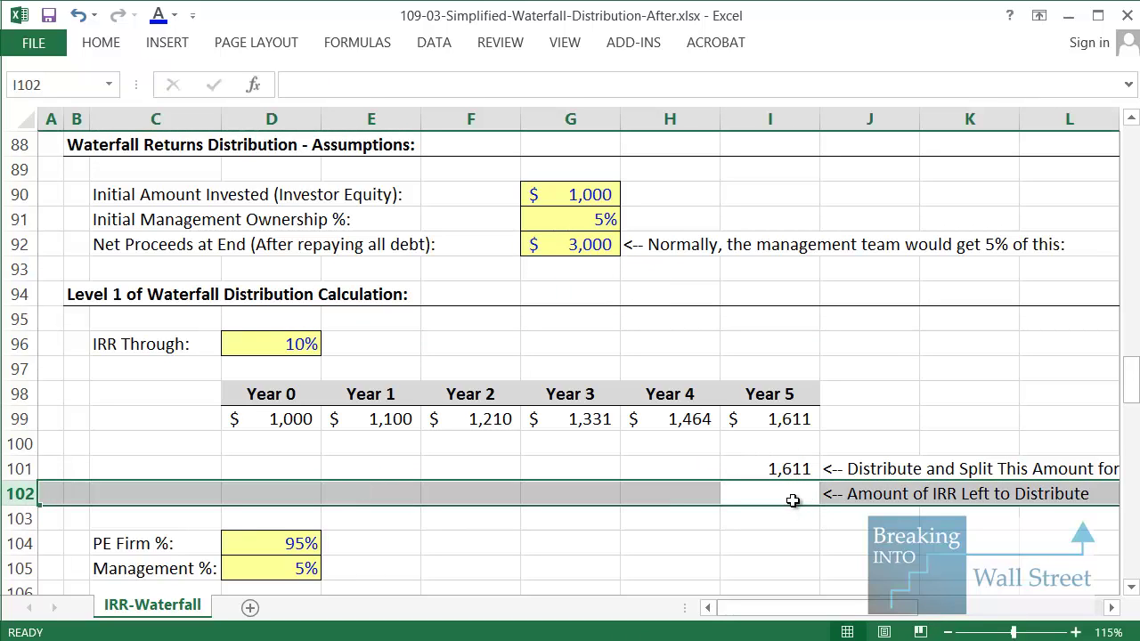
left_click(793, 499)
type("=")
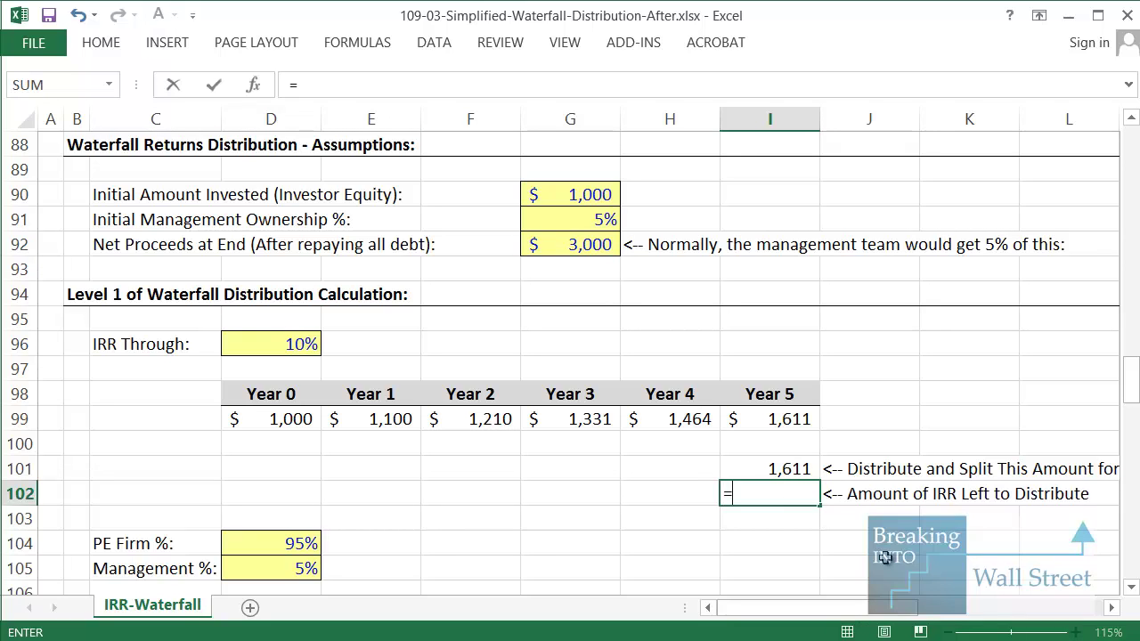
key("Left")
key("Left")
key("Up")
key("Up")
key("Up")
key("Up")
key("Up")
key("Up")
key("Up")
key("Up")
key("Up")
key("Up")
key("Up")
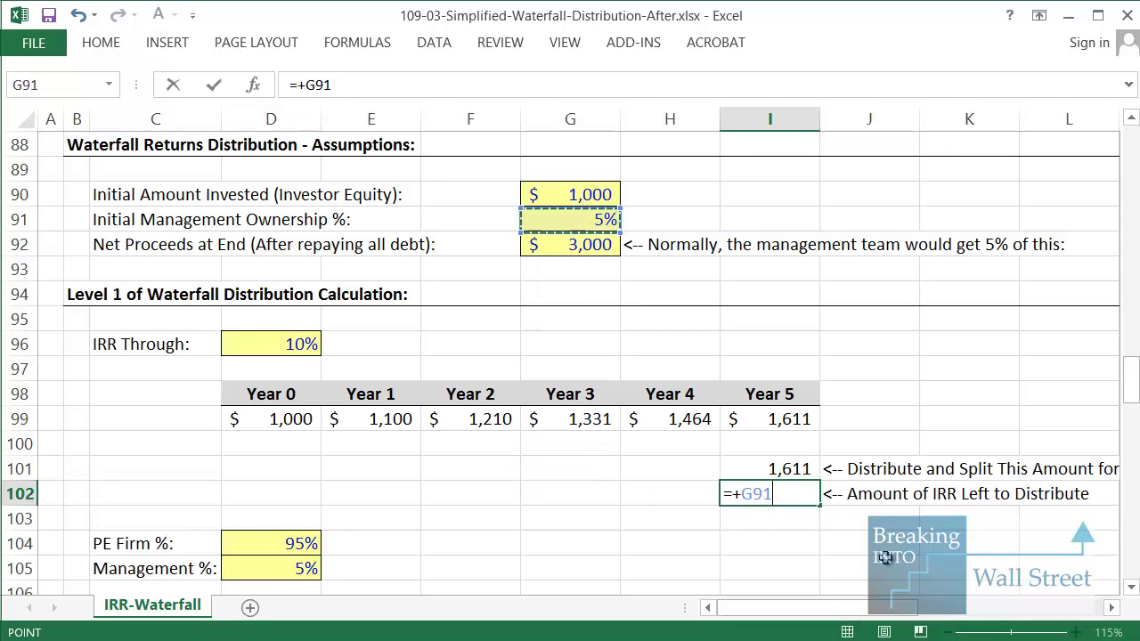
key("Down")
type("-")
key("Up")
key("Up")
key("Up")
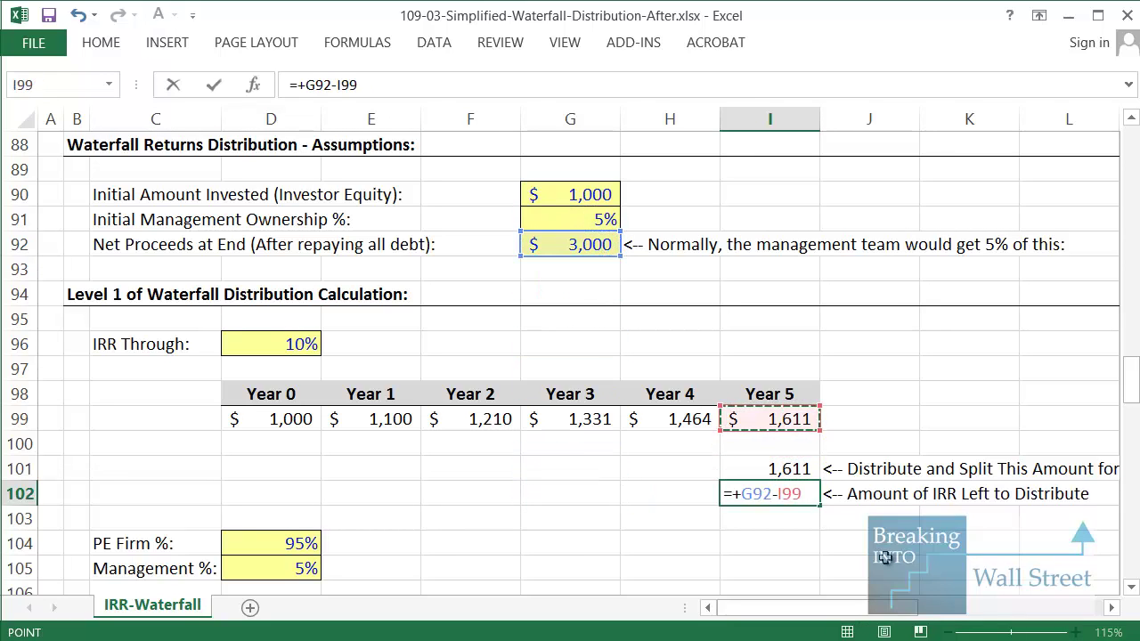
key("ctrl+Return")
key("shift+space")
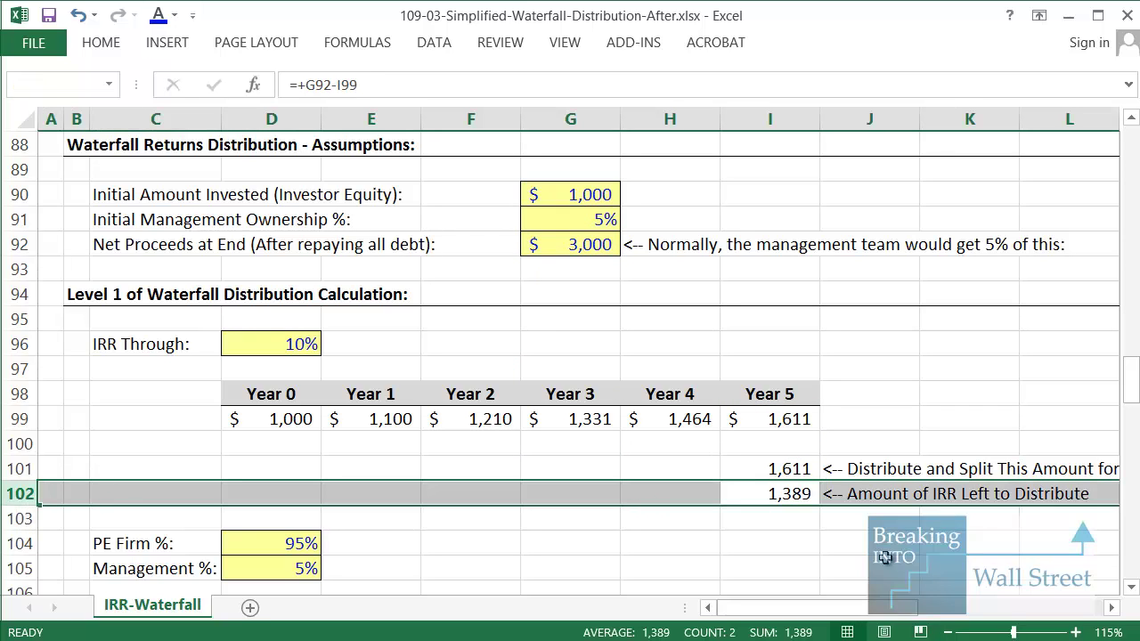
- Set the net proceeds in G92 to 1000 and check the amount left to distribute in I102
key("Left")
key("Left")
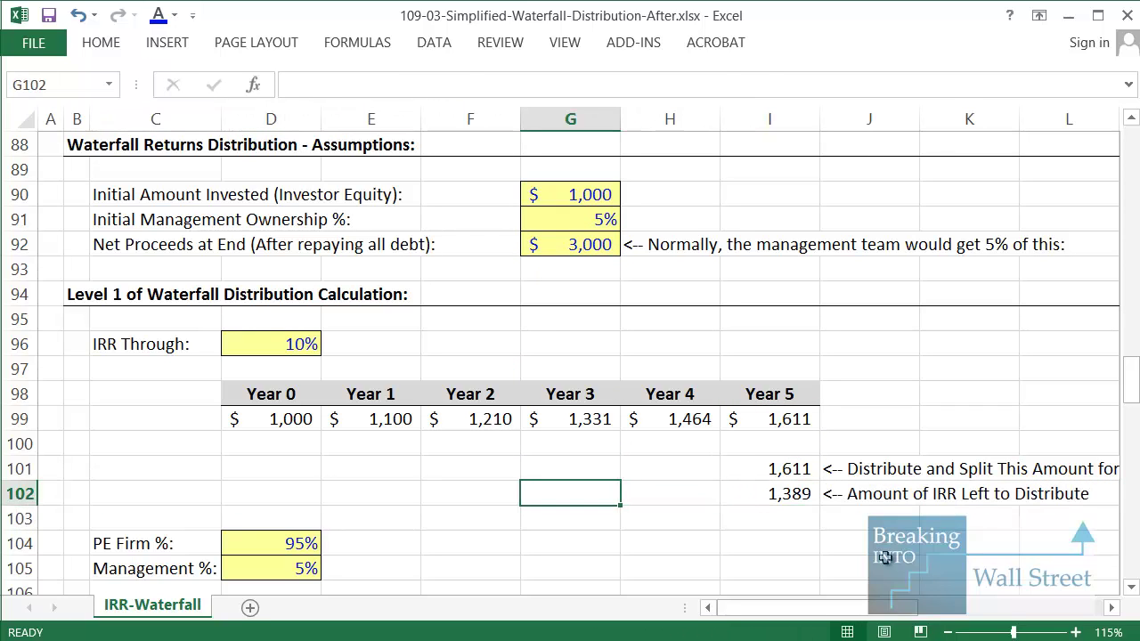
key("Up")
key("Up")
key("Up")
key("Up")
key("Up")
key("Up")
key("Up")
key("Up")
key("Up")
key("Up")
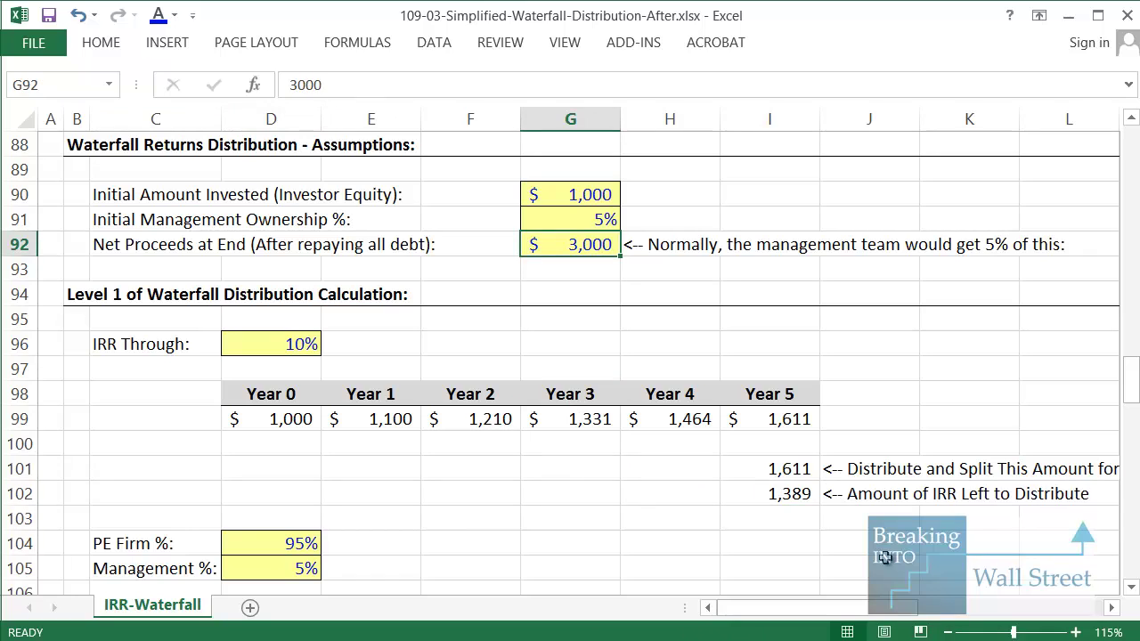
type("1000")
key("ctrl+Return")
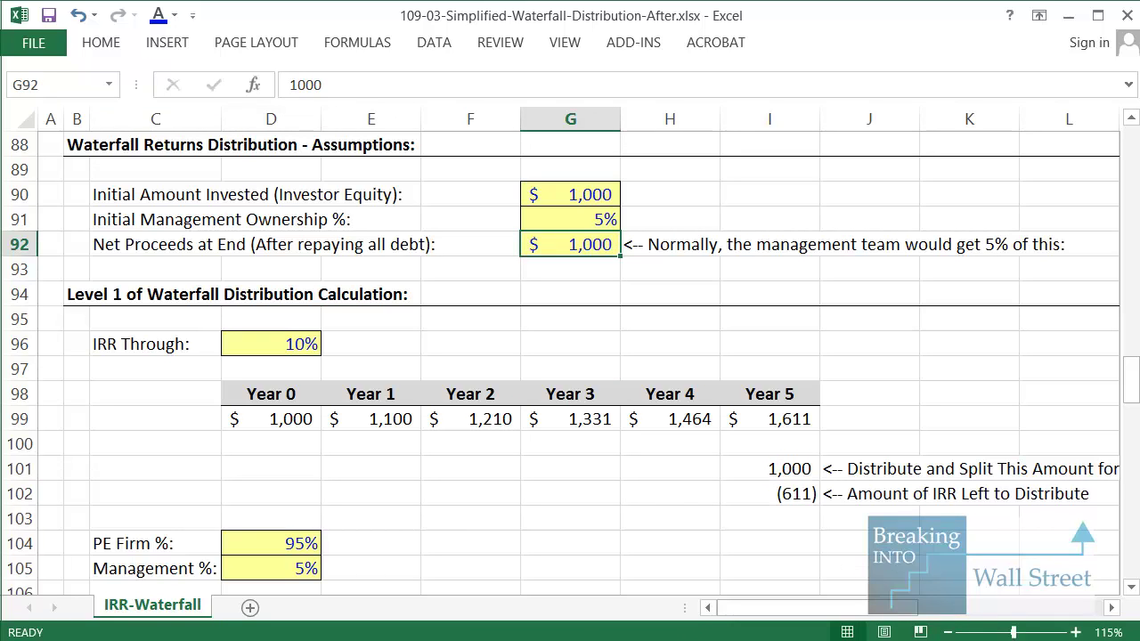
left_click_drag(693, 478, 1083, 516)
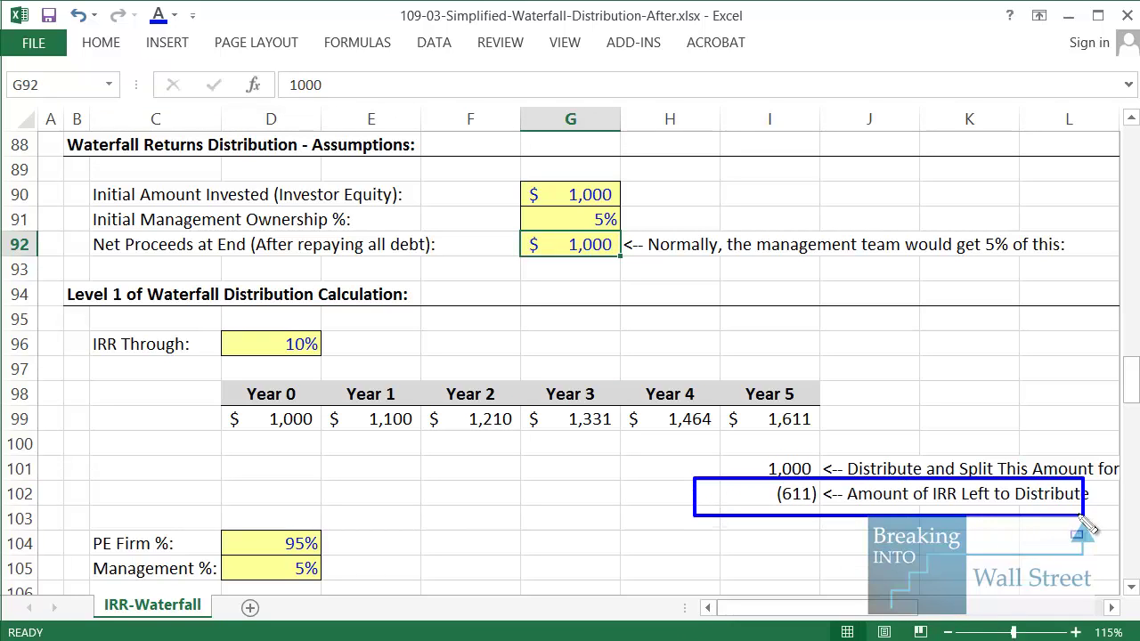
key("Escape")
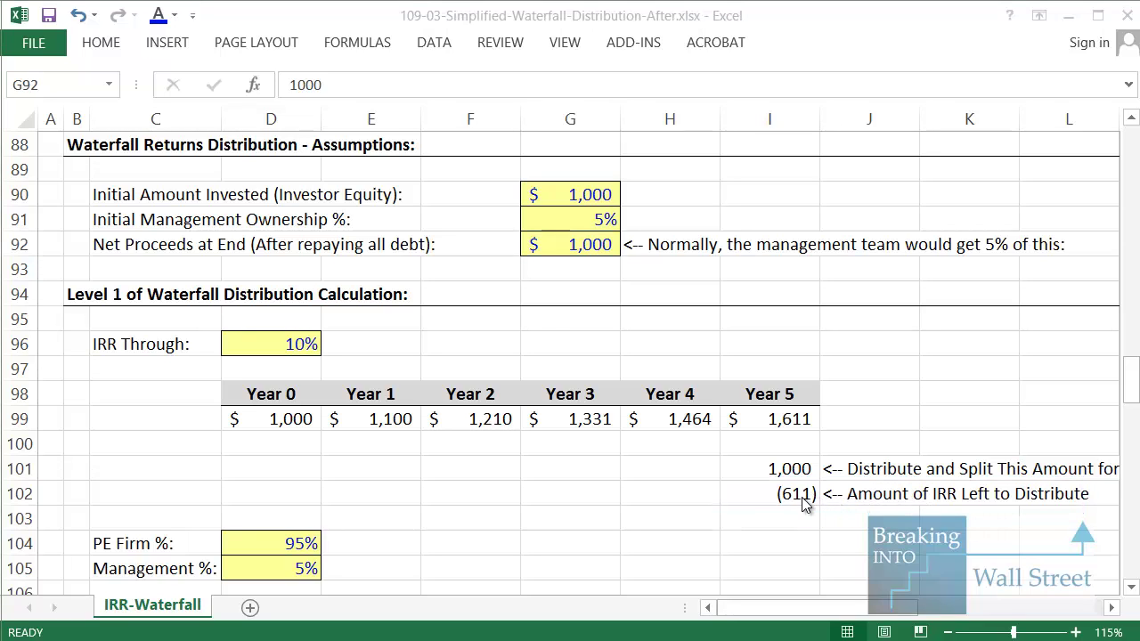
key("F2")
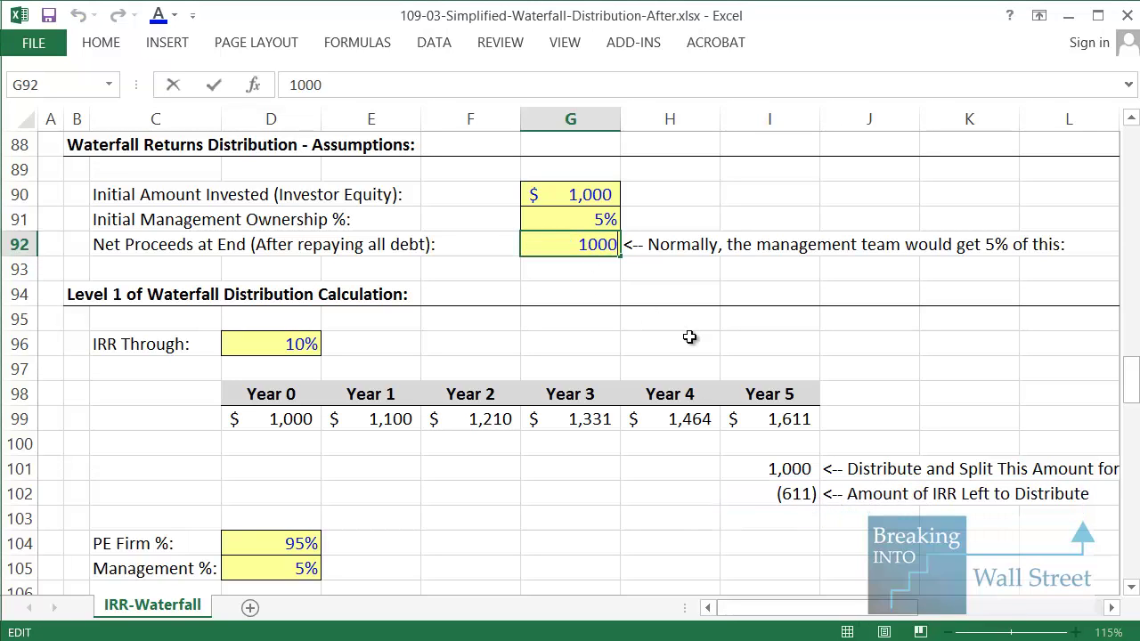
key("Escape")
- Floor the amount left to distribute in I102 at zero by changing its formula to =MAX(+G92-I99,0)
double_click(781, 488)
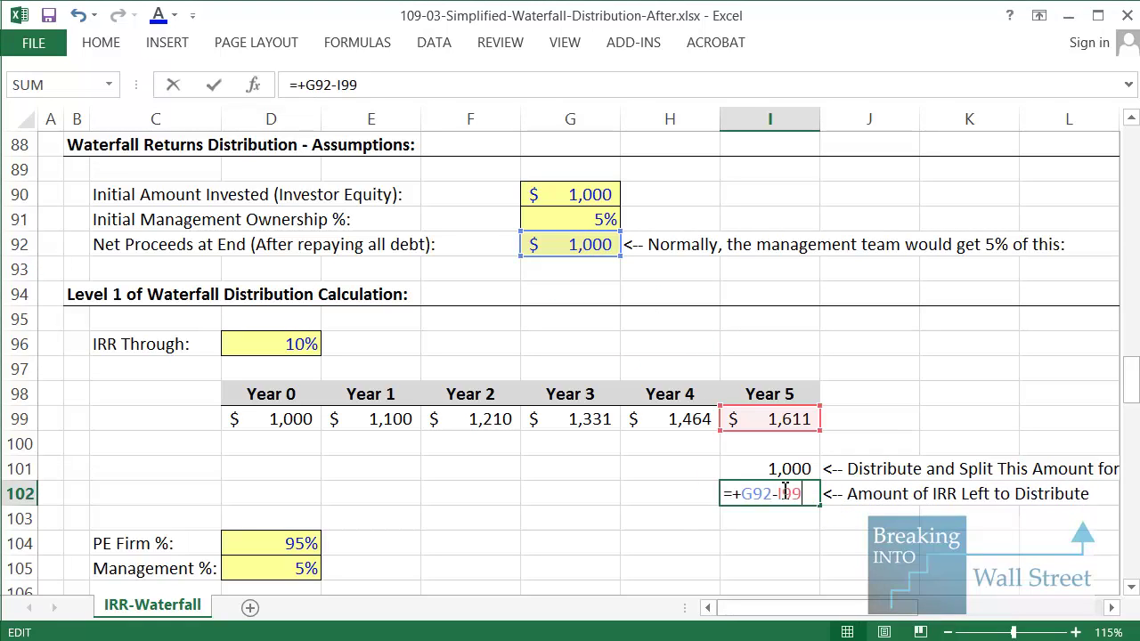
type("MAX(")
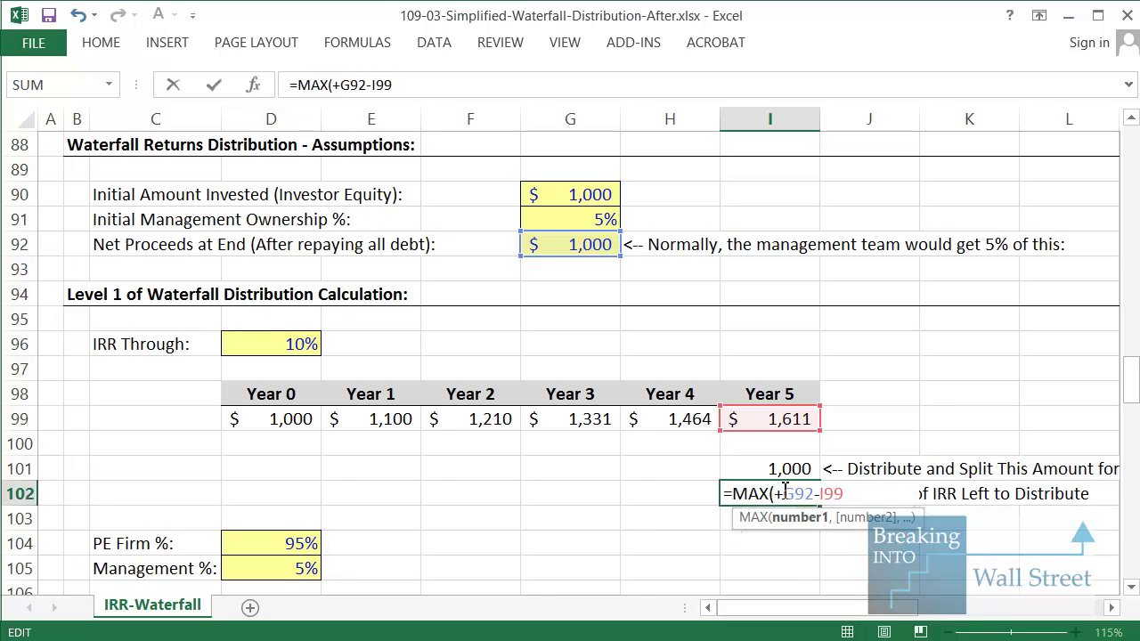
type(",0)")
key("Return")
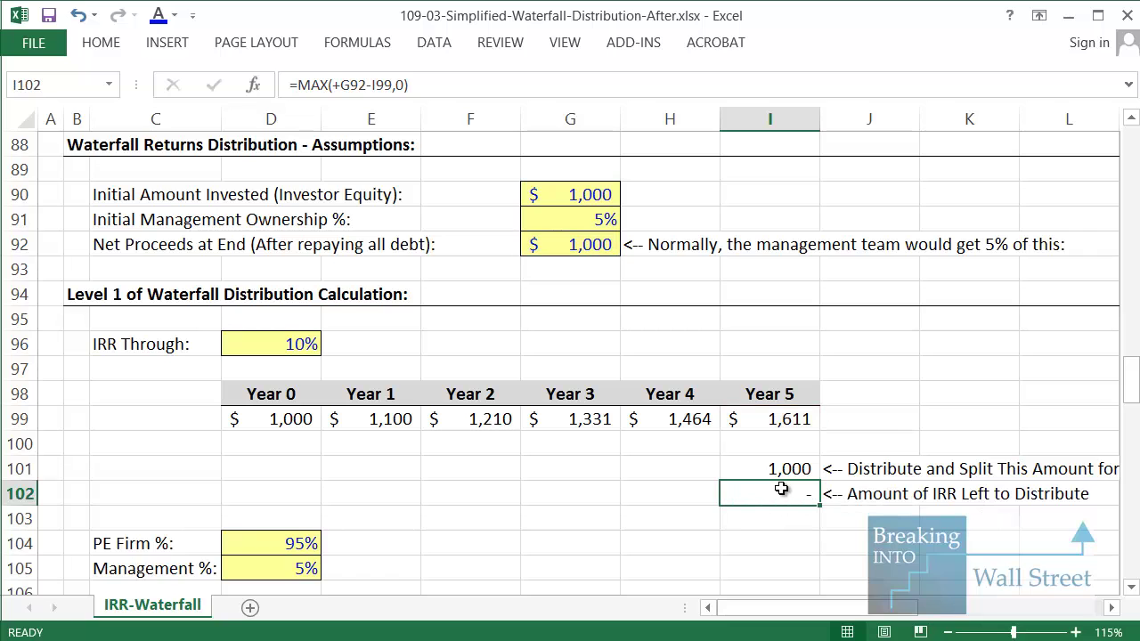
- Restore the net proceeds at end in G92 to 3000
left_click(615, 251)
type("3000")
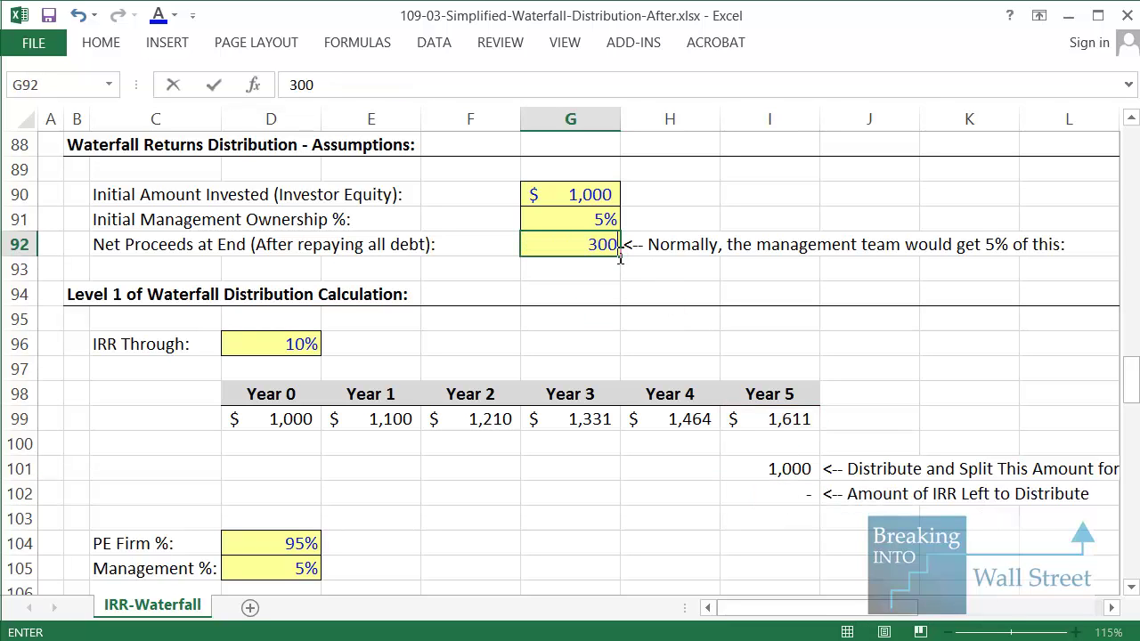
key("ctrl+Return")
- Calculate the PE firm's Level 1 share in I104 by multiplying its percentage by the distributed amount with =+D104*I101
left_click(776, 545)
scroll(779, 553, "down", 1)
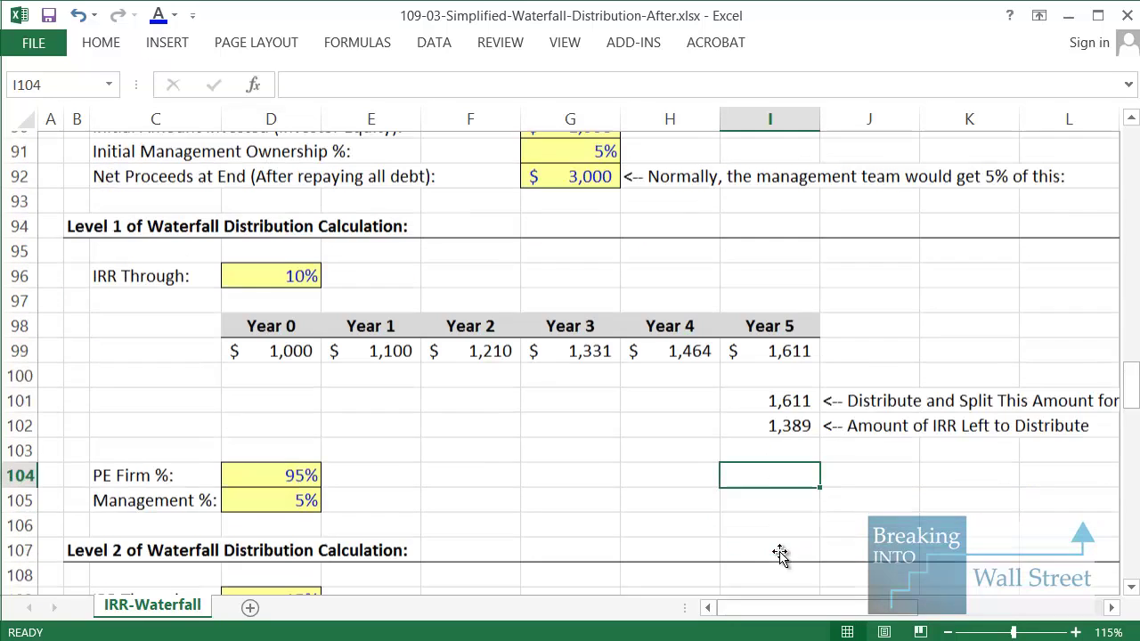
key("shift+space")
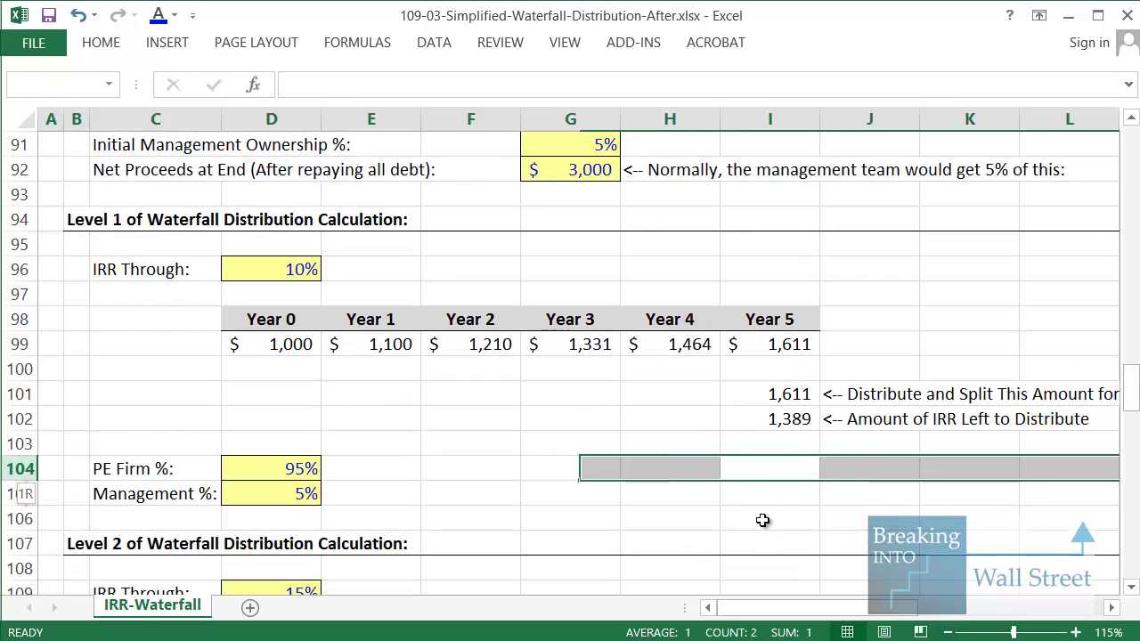
key("shift+Down")
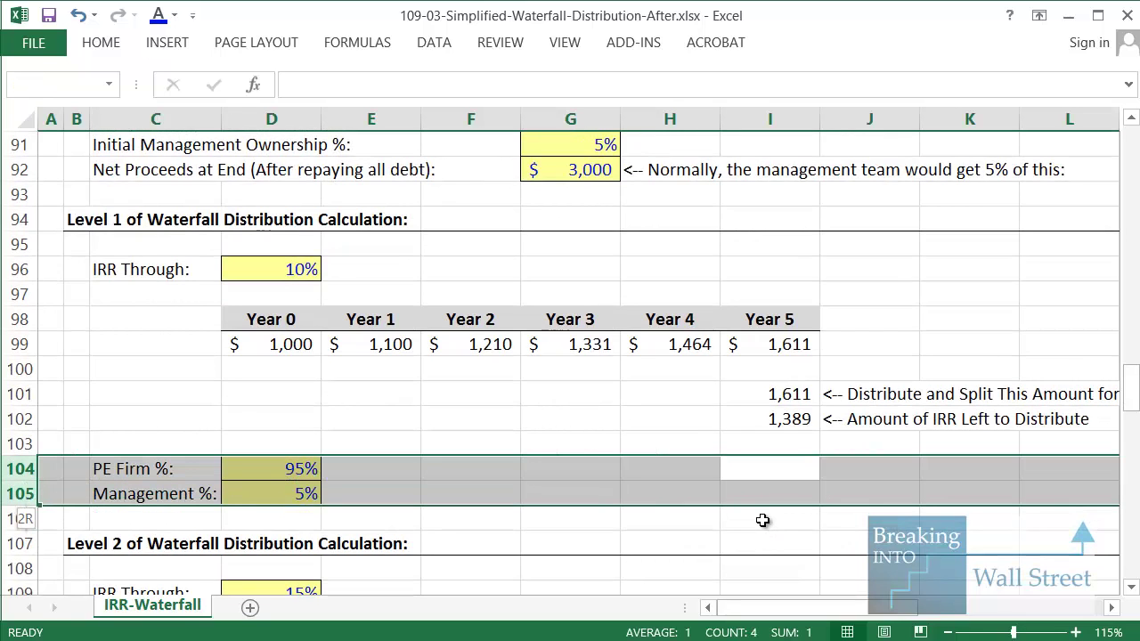
key("shift+BackSpace")
type("=")
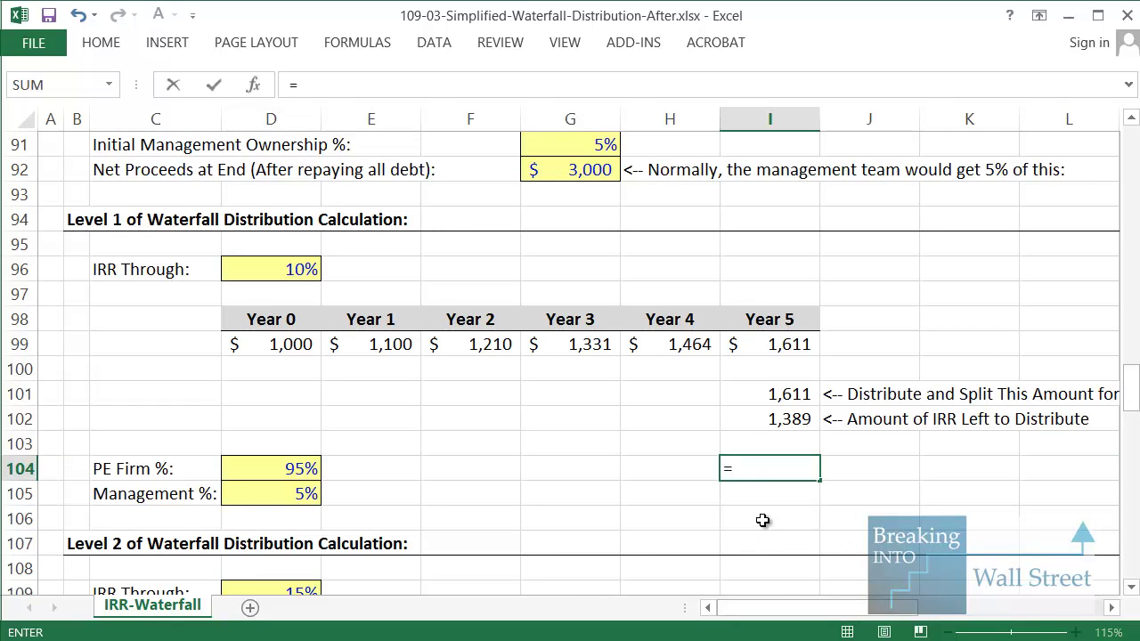
type("+")
key("Left")
key("Left")
key("Left")
key("Left")
key("Left")
type("*")
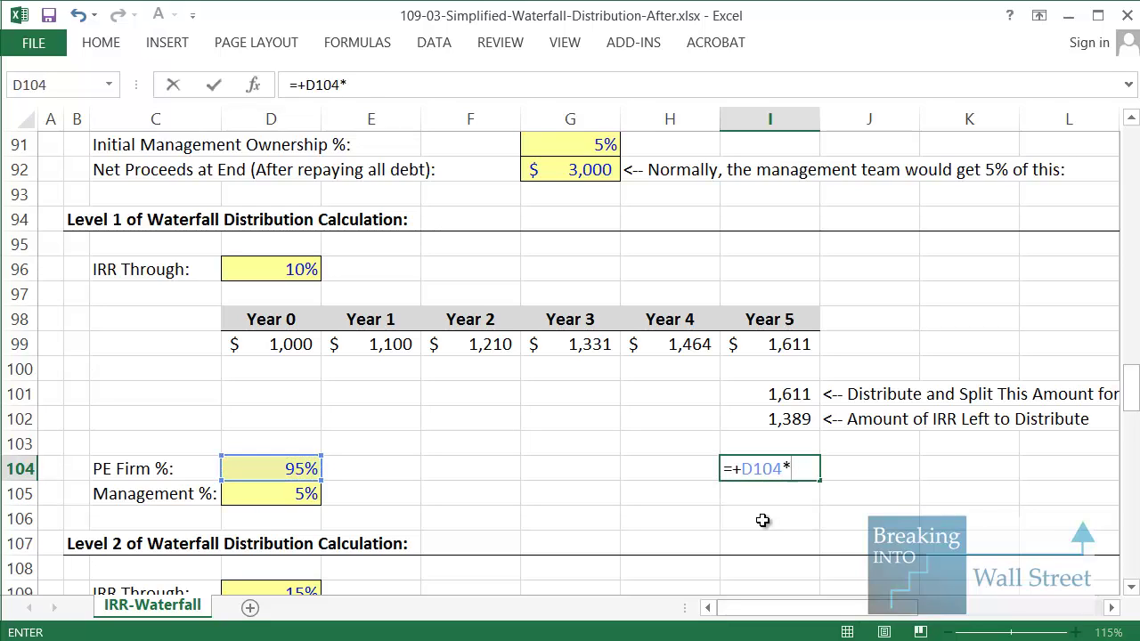
key("Up")
key("Up")
key("Up")
key("F4")
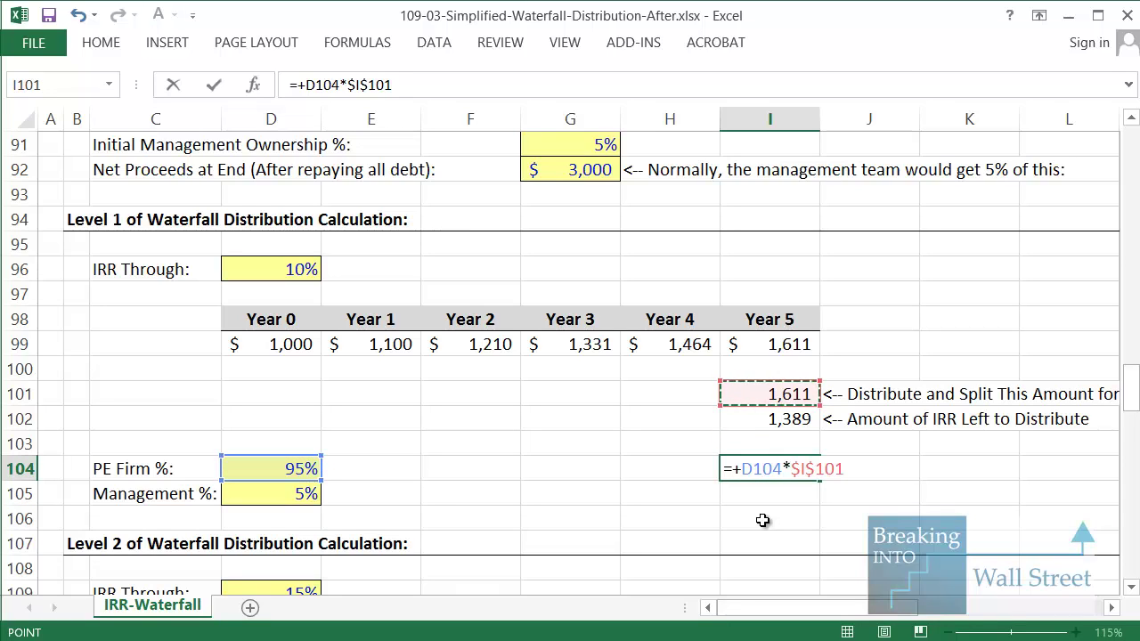
key("Return")
- Calculate management's Level 1 share in I105 with =+D105*I101
type("=+")
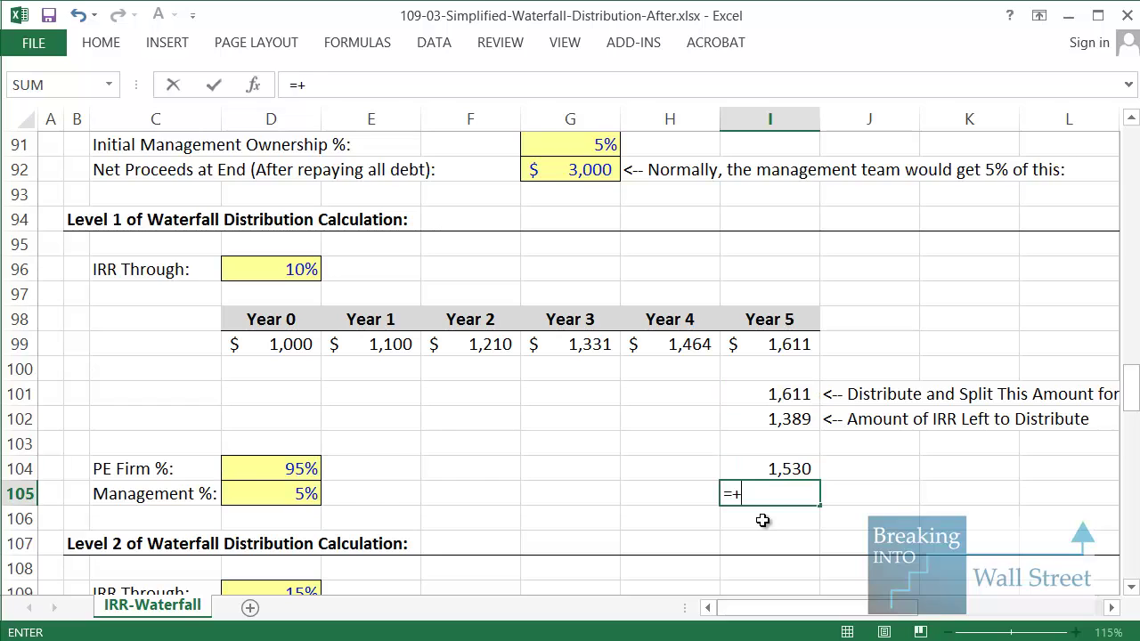
key("Left")
key("Left")
key("Left")
key("Left")
key("Left")
type("*")
key("Up")
key("Up")
key("Up")
key("Up")
key("ctrl+Return")
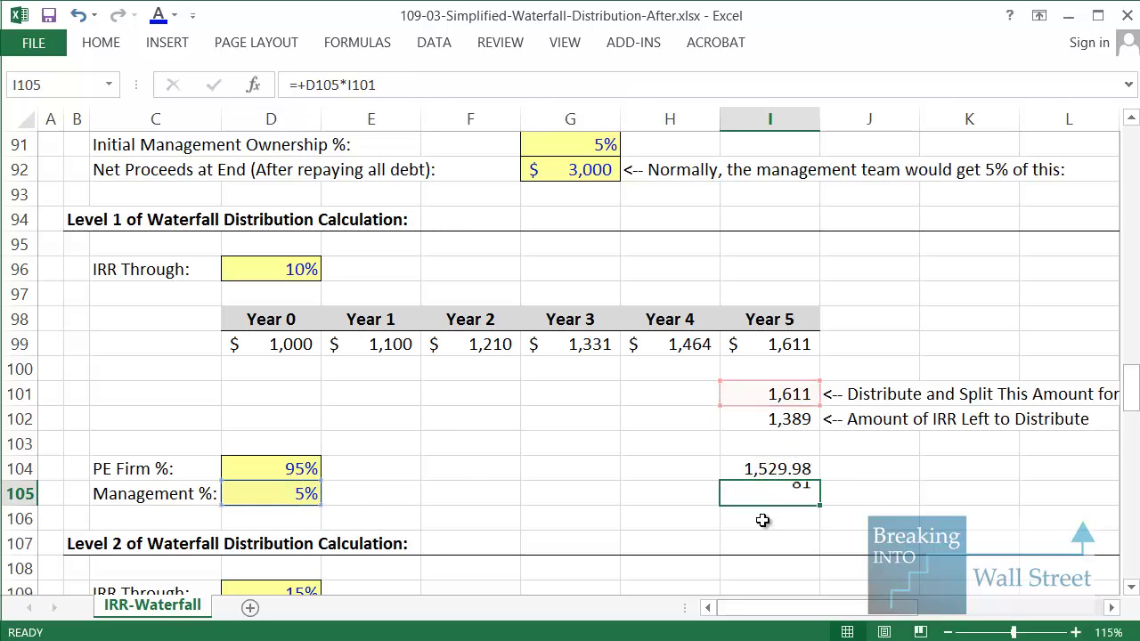
- Format the PE firm's share in I104 as Accounting with 0 decimal places and no symbol
key("Up")
key("ctrl+1")
key("alt+d")
type("0")
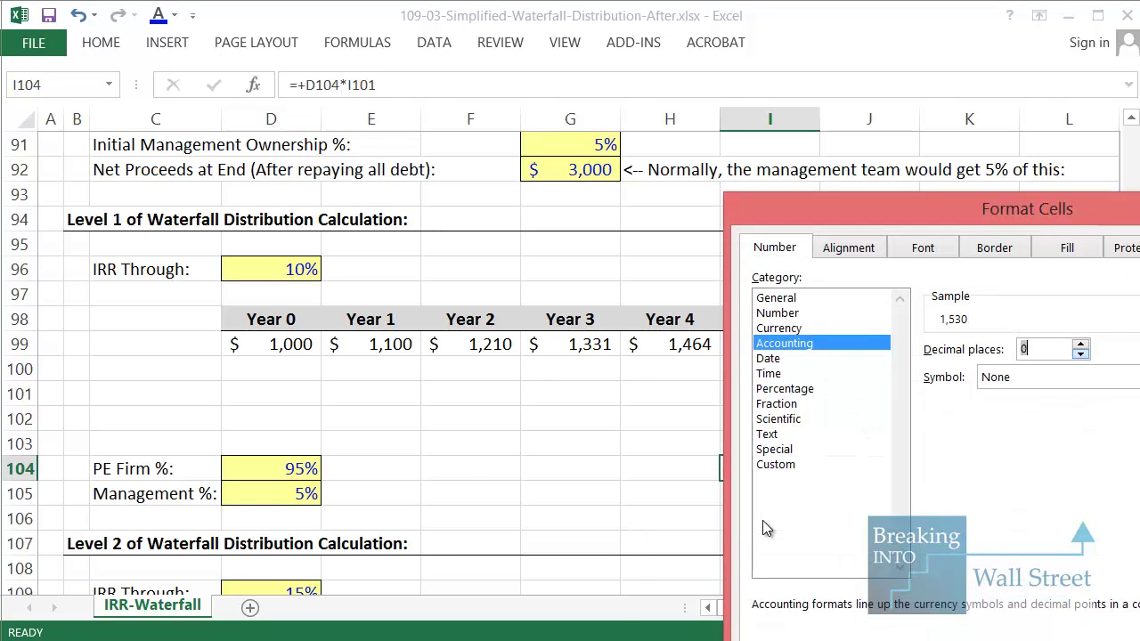
key("Return")
- Review the Level 1 split in rows 104 and 105, the net proceeds in G92 and the 10% IRR yearly values in D96:I99
scroll(674, 466, "down", 1)
key("shift+space")
key("shift+Down")
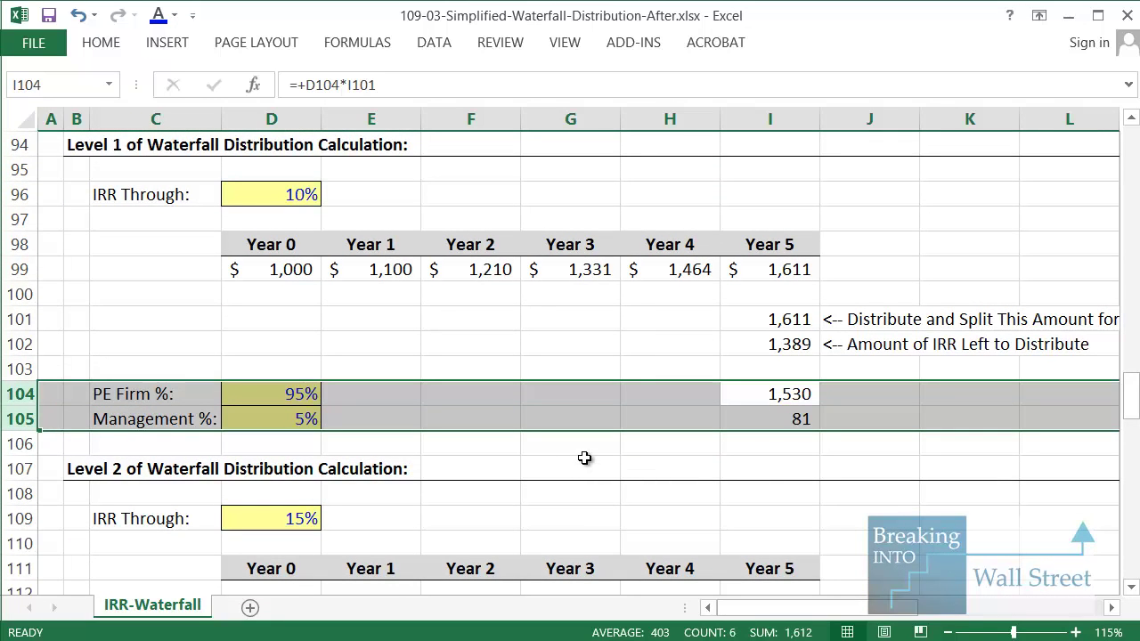
scroll(585, 458, "up", 3)
left_click(591, 317)
scroll(332, 409, "down", 1)
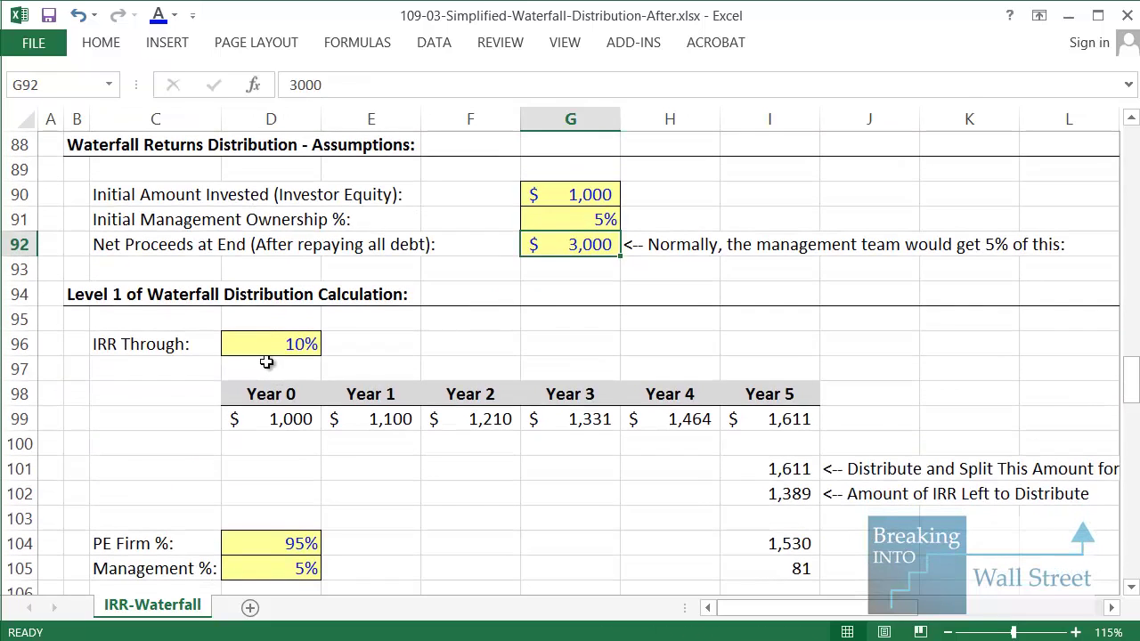
left_click_drag(267, 347, 784, 420)
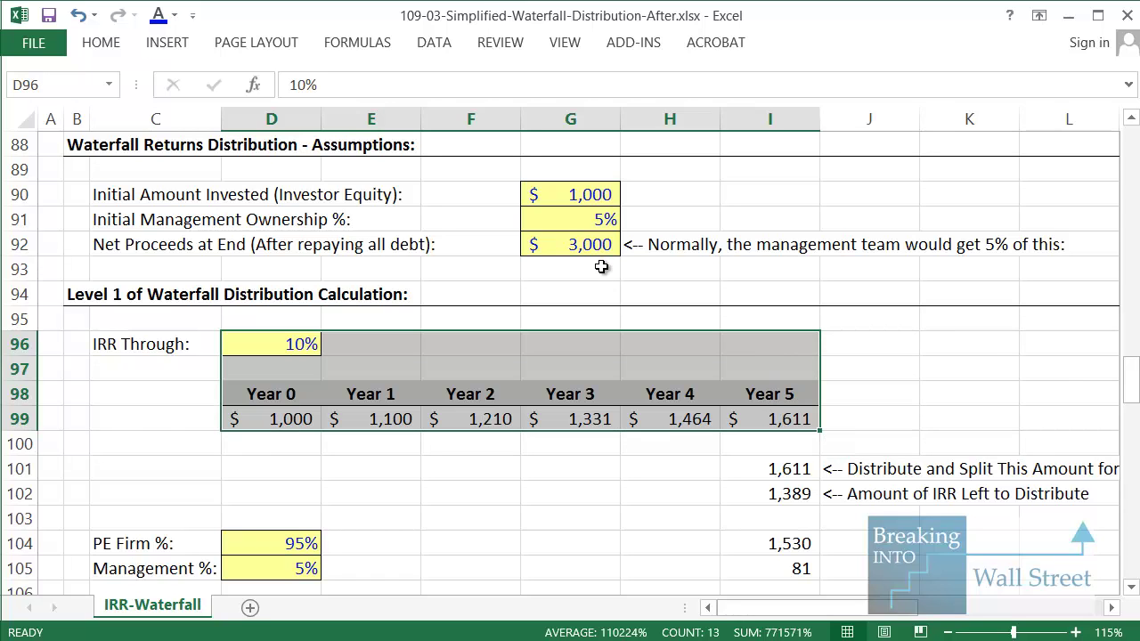
- Copy the Level 1 yearly values in D99:I99 to the Level 2 row starting at D112 and check the pasted formulas
scroll(368, 339, "down", 5)
left_click(285, 374)
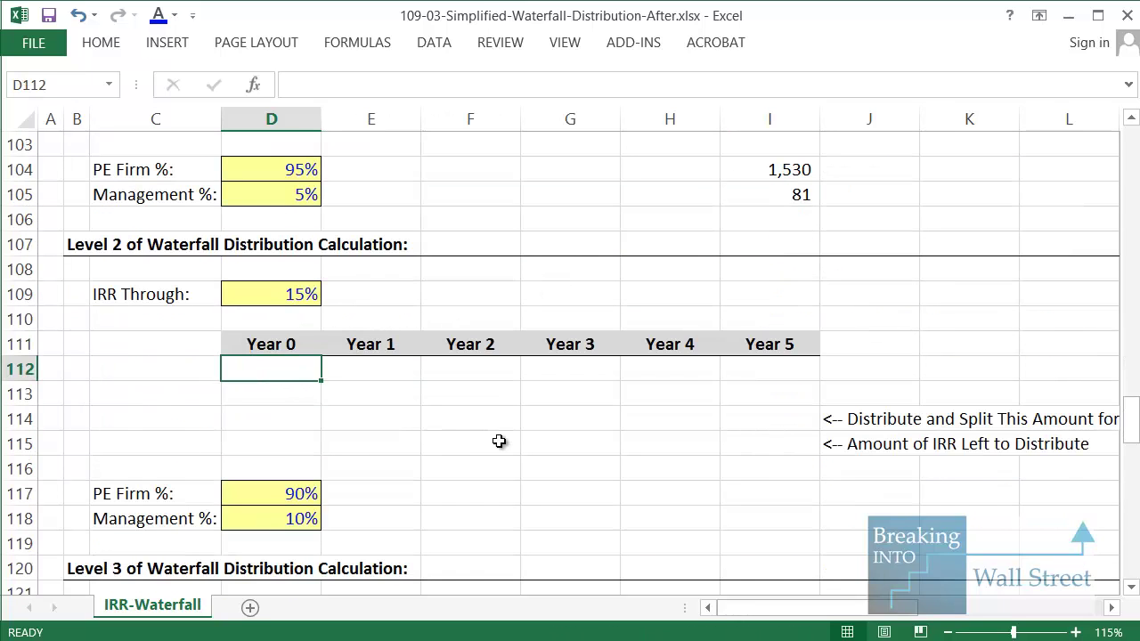
scroll(292, 245, "up", 3)
left_click(289, 245)
key("shift+Right")
key("shift+Right")
key("shift+Right")
key("shift+Right")
key("shift+Right")
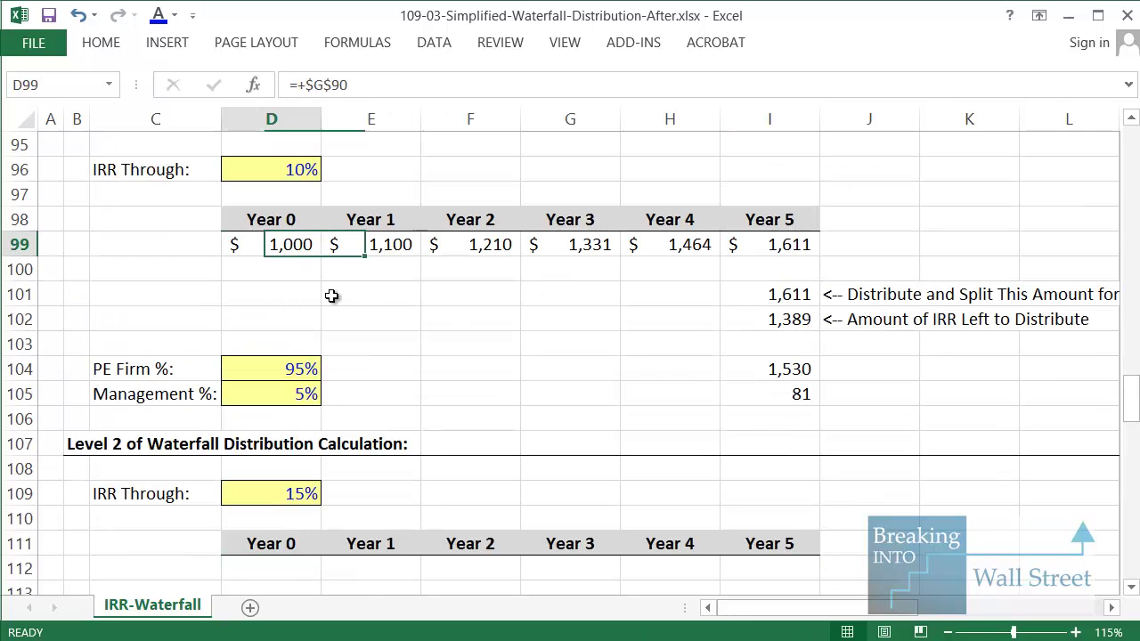
key("ctrl+c")
key("Down")
key("Down")
key("Down")
key("Down")
key("Down")
key("Down")
key("Down")
key("Down")
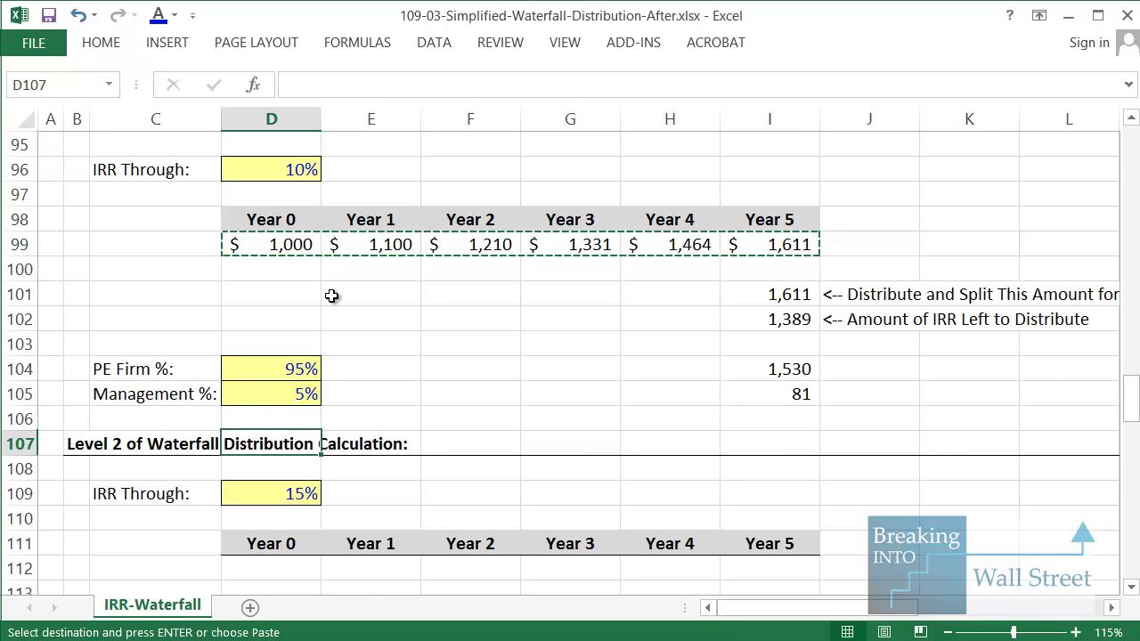
key("ctrl+v")
key("Escape")
scroll(394, 321, "down", 2)
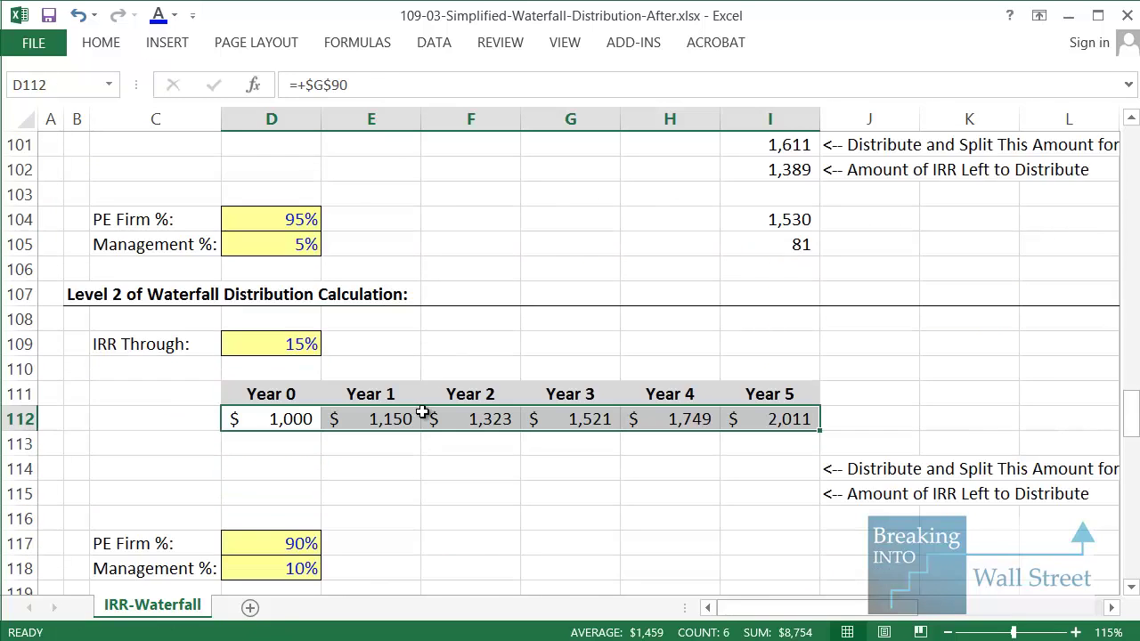
left_click(415, 417)
key("F2")
key("Escape")
left_click(477, 419)
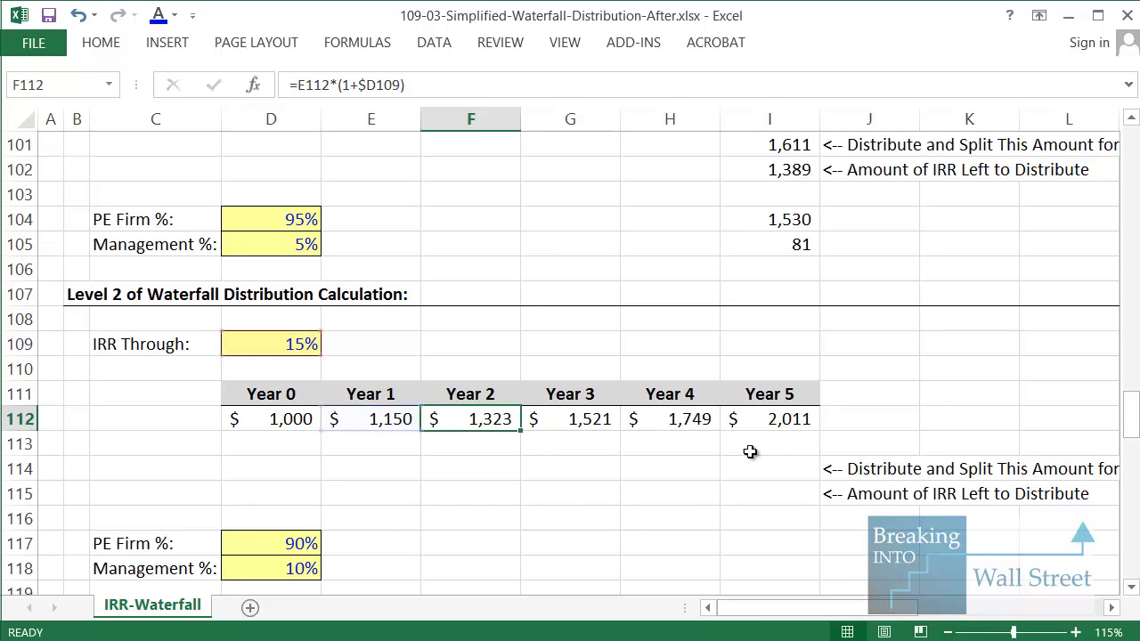
- Copy the Level 2 yearly values in D112:I112 to the Level 3 row starting at D125
left_click(282, 414)
scroll(295, 418, "down", 2)
key("ctrl+shift+Right")
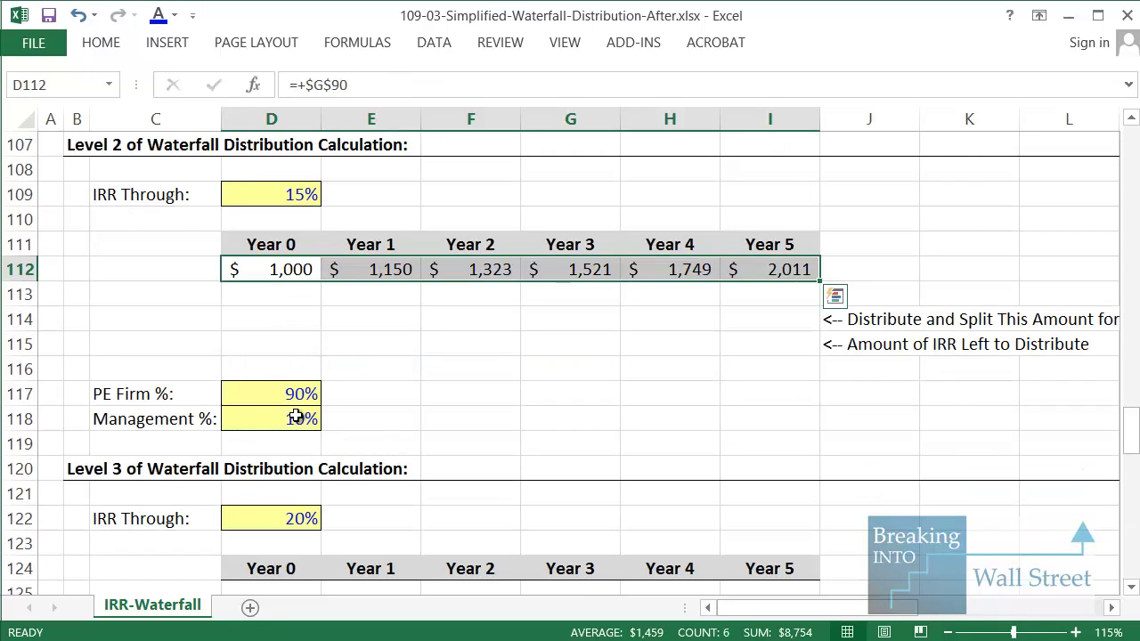
key("ctrl+c")
scroll(259, 433, "down", 3)
left_click(293, 367)
key("ctrl+v")
scroll(290, 379, "down", 3)
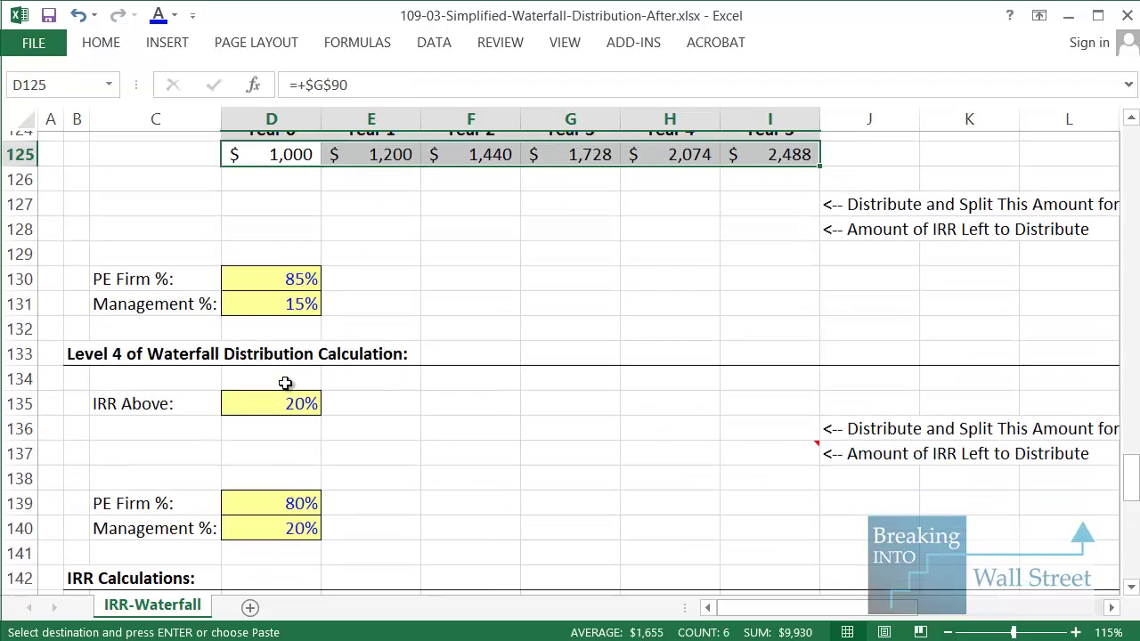
key("Escape")
scroll(377, 336, "up", 3)
scroll(378, 336, "up", 4)
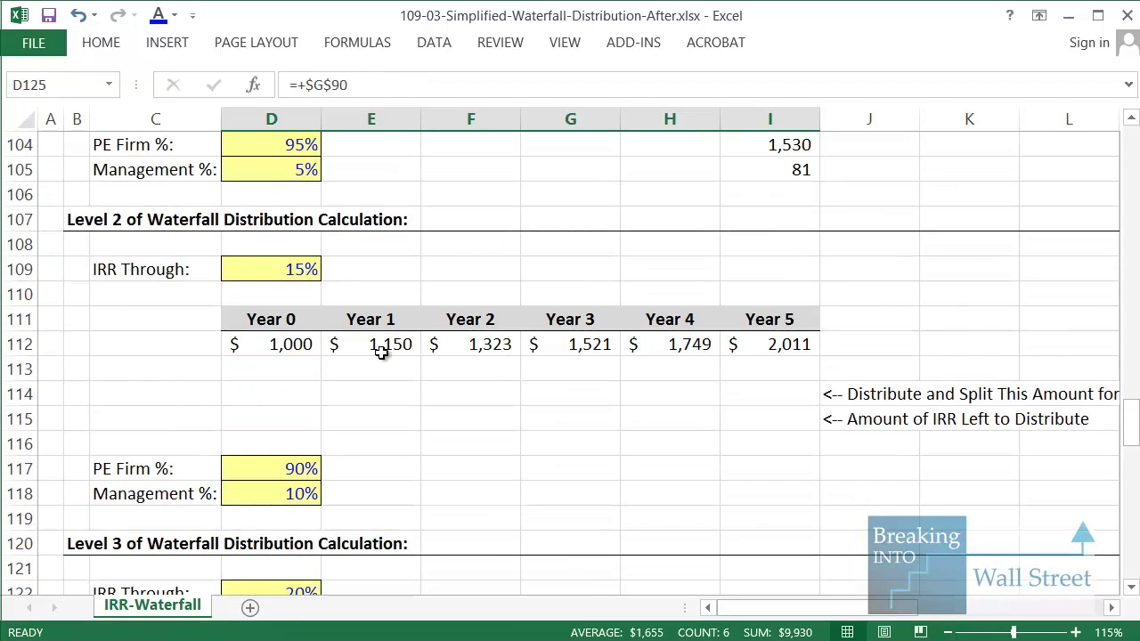
- Review the Level 2 yearly values in row 112 and the distribution and remaining-amount rows 114 and 115
left_click(656, 397)
scroll(624, 405, "up", 1)
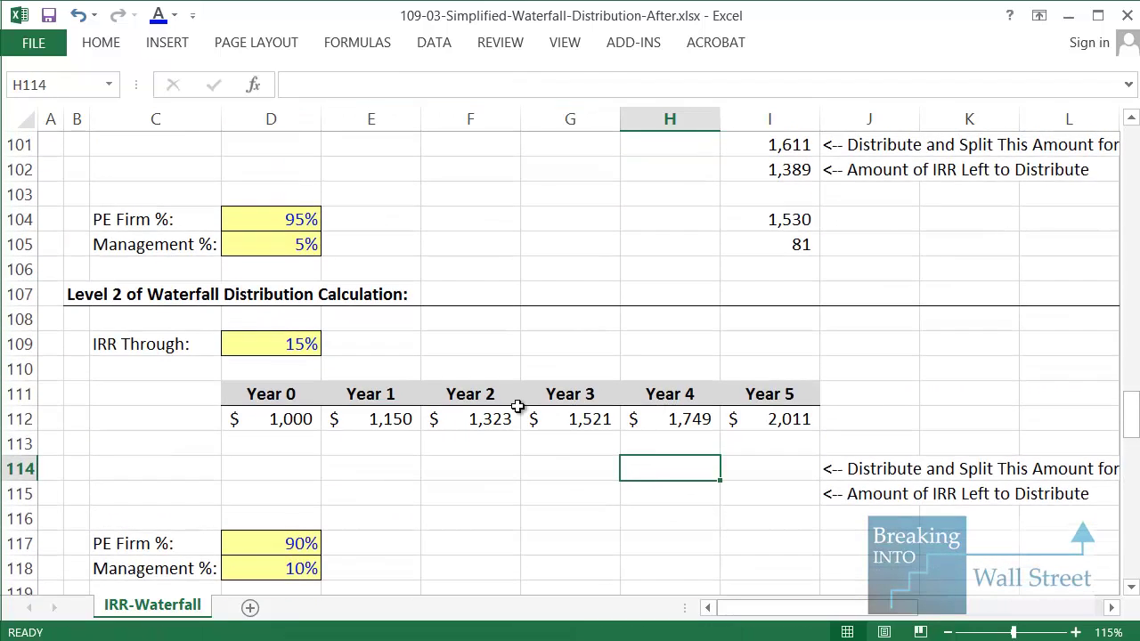
key("Up")
key("Right")
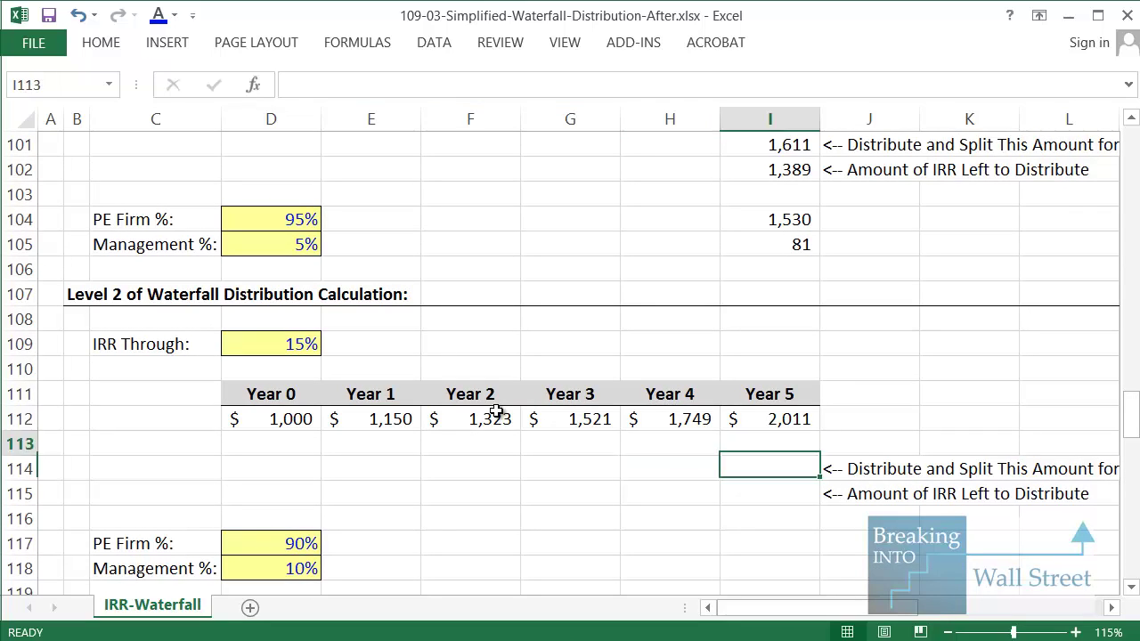
key("Up")
key("shift+space")
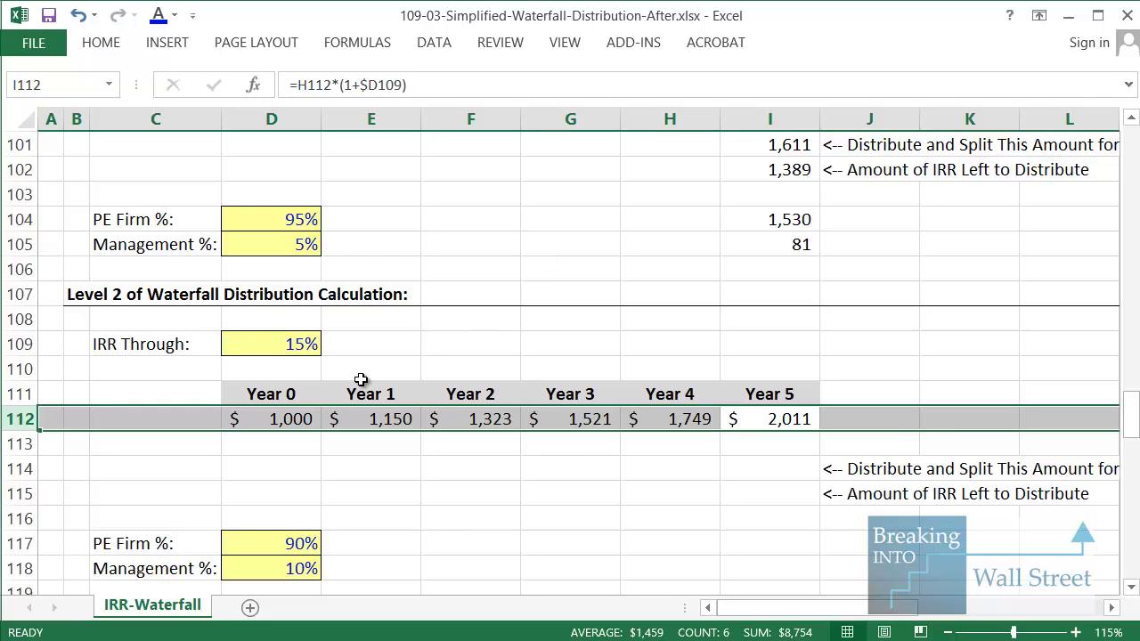
left_click_drag(744, 458, 1069, 494)
left_click(795, 473)
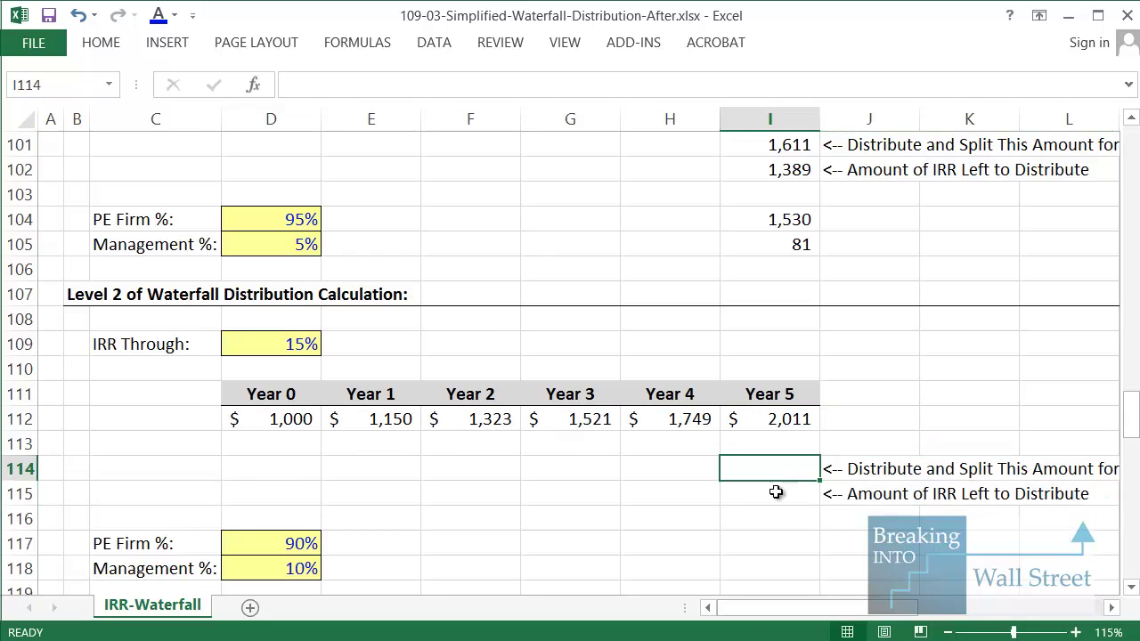
left_click(773, 490)
scroll(775, 490, "down", 2)
key("shift+space")
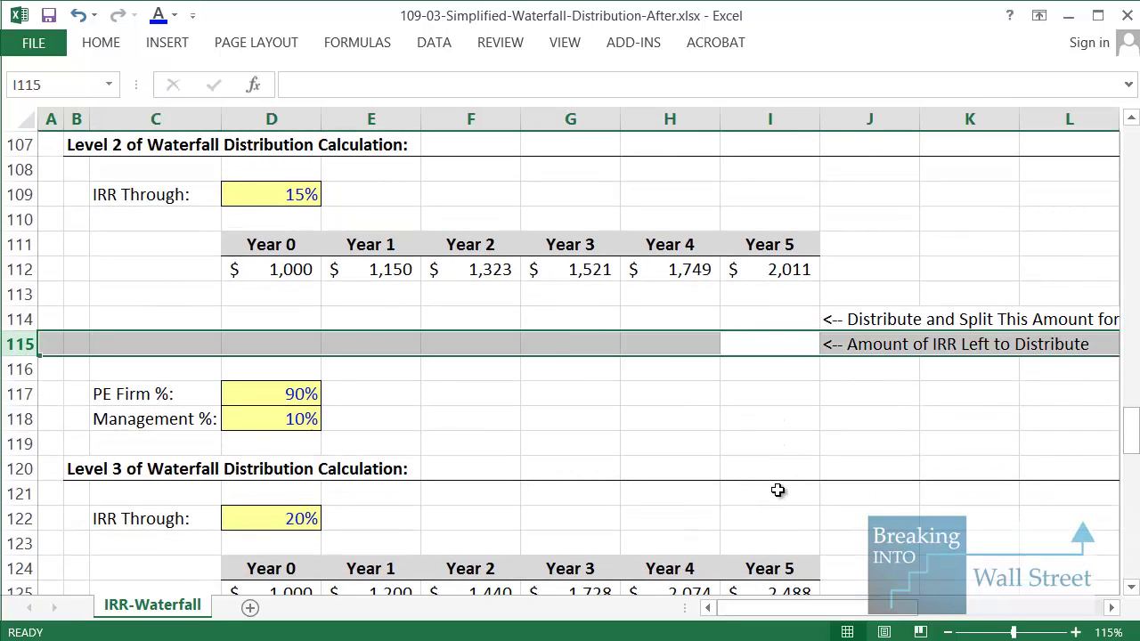
left_click(765, 322)
scroll(761, 356, "up", 2)
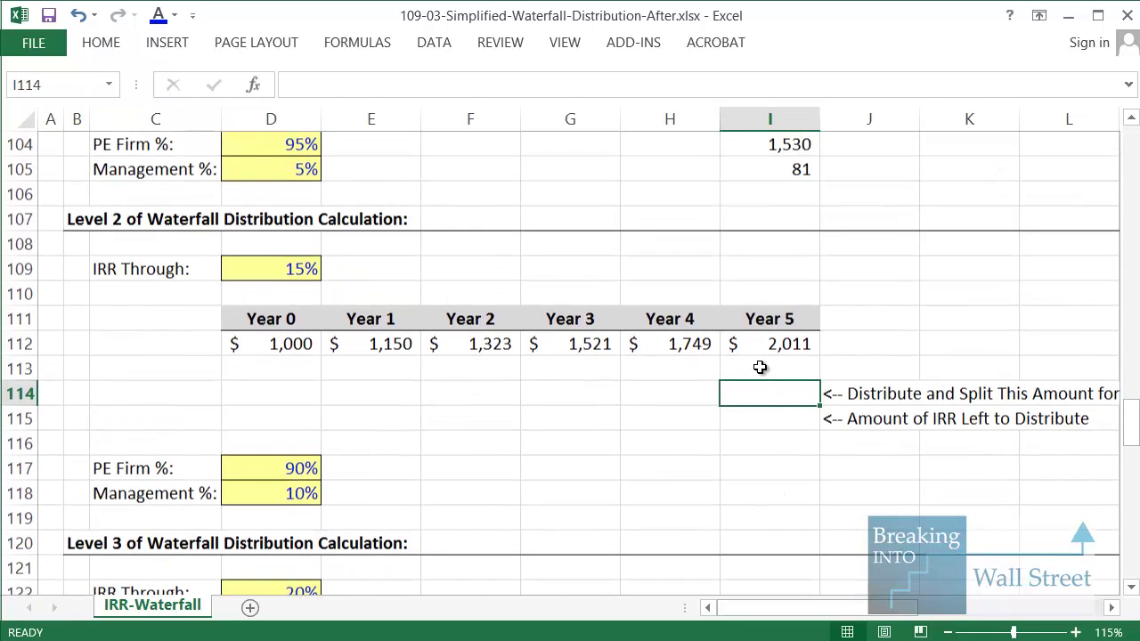
- Calculate the Level 2 amount to distribute in I114 as the Level 2 Year 5 value minus the Level 1 value, =+I112-I99
type("=")
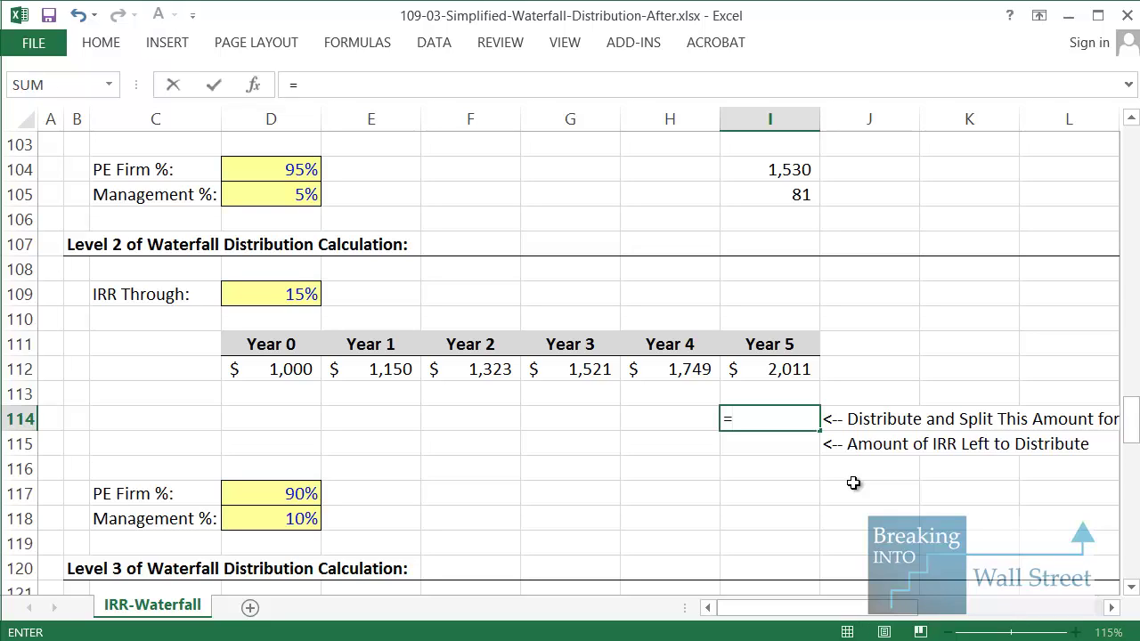
type("+")
key("Up")
key("Up")
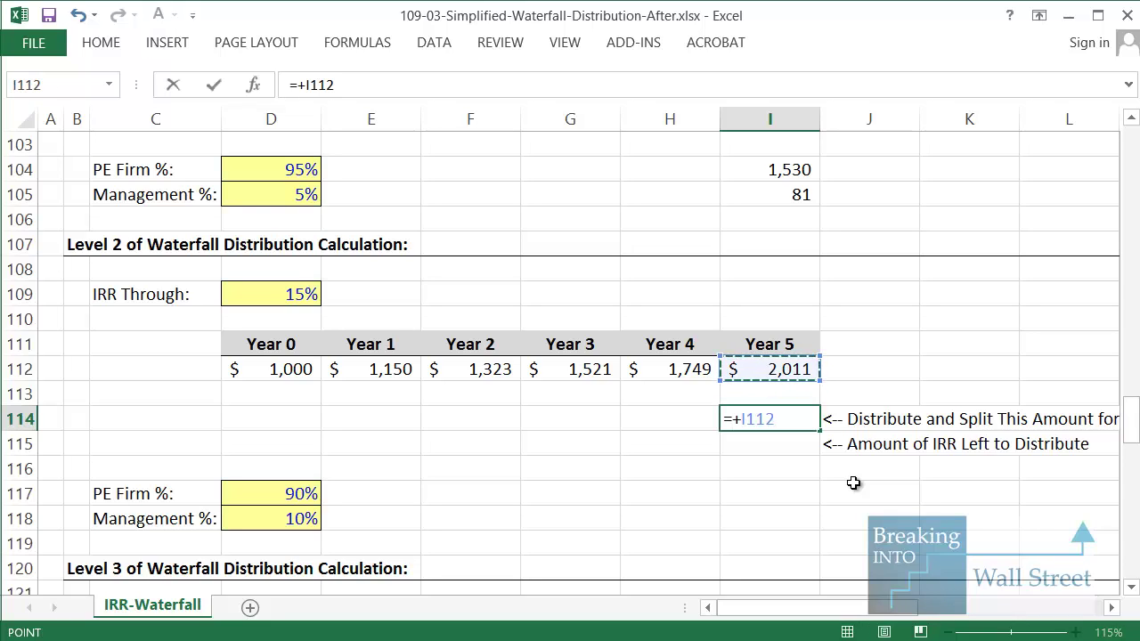
type("-")
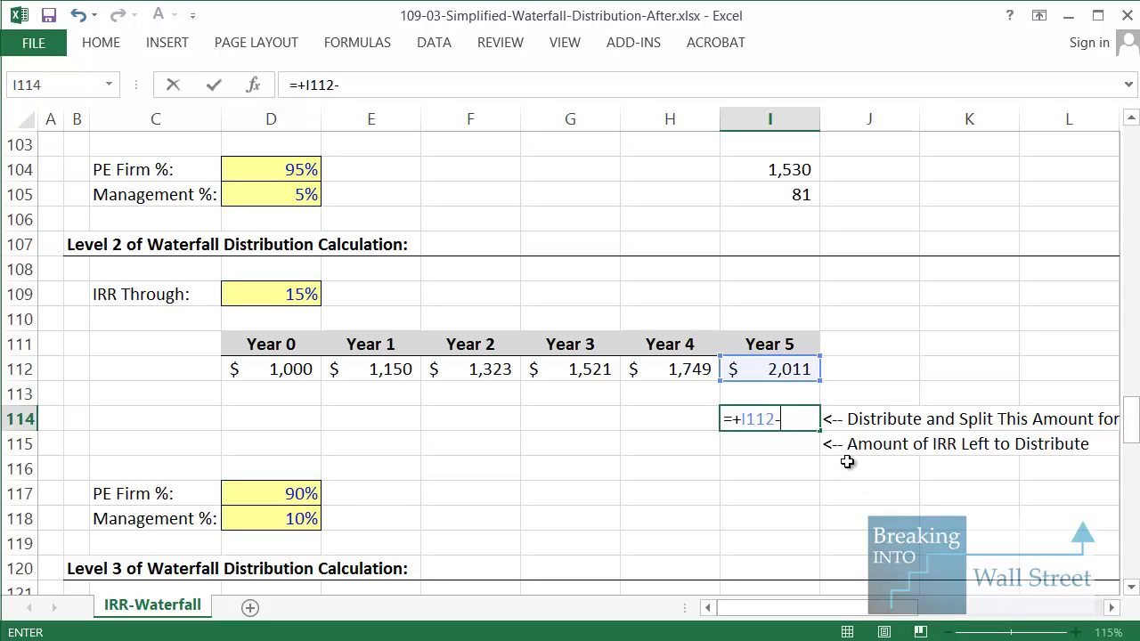
scroll(847, 400, "up", 4)
left_click(780, 344)
scroll(194, 194, "down", 2)
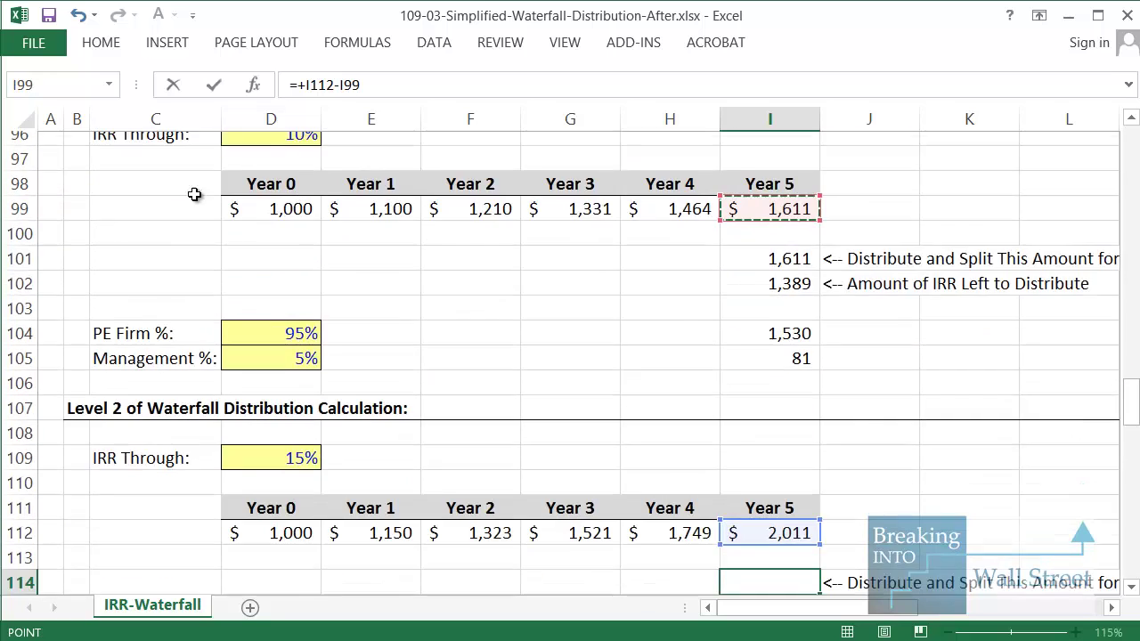
scroll(369, 241, "up", 1)
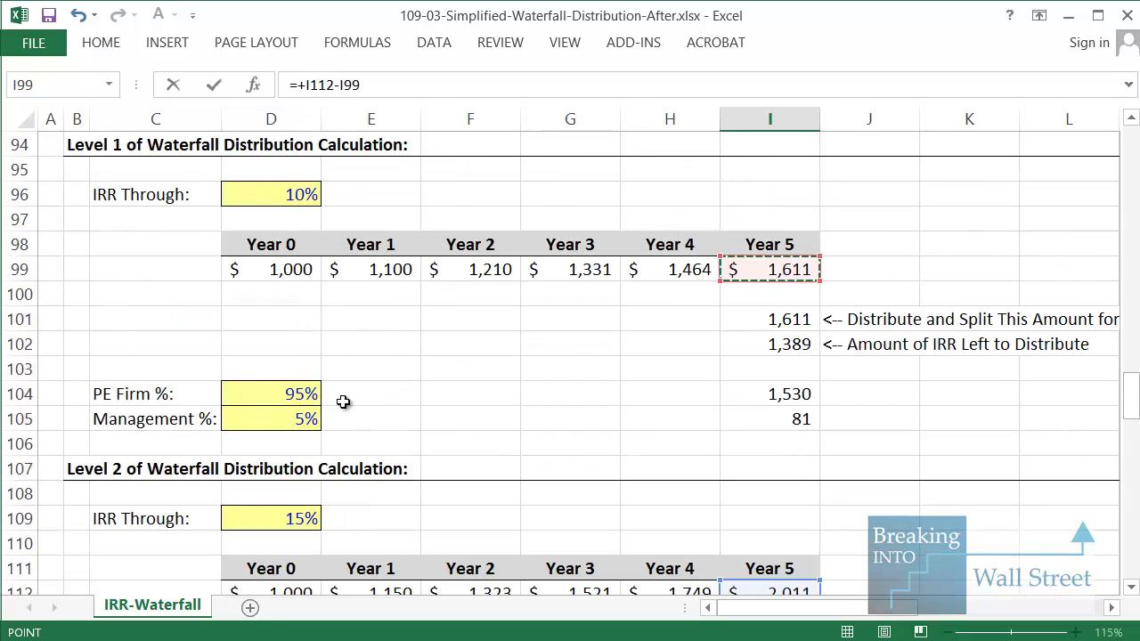
scroll(614, 429, "down", 3)
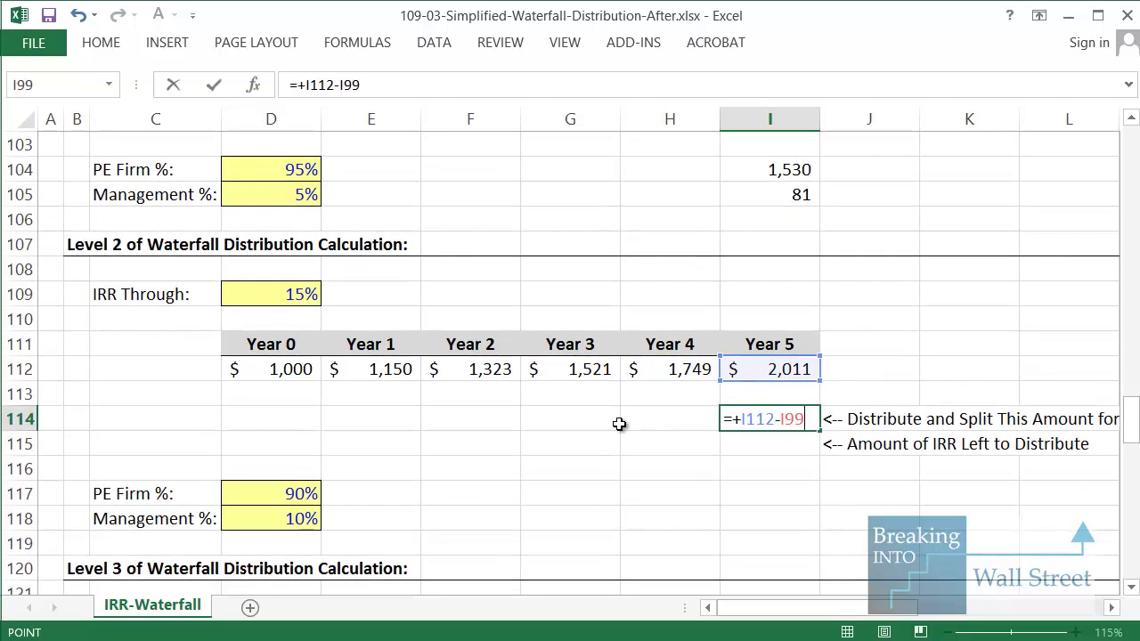
key("ctrl+Return")
scroll(714, 447, "down", 1)
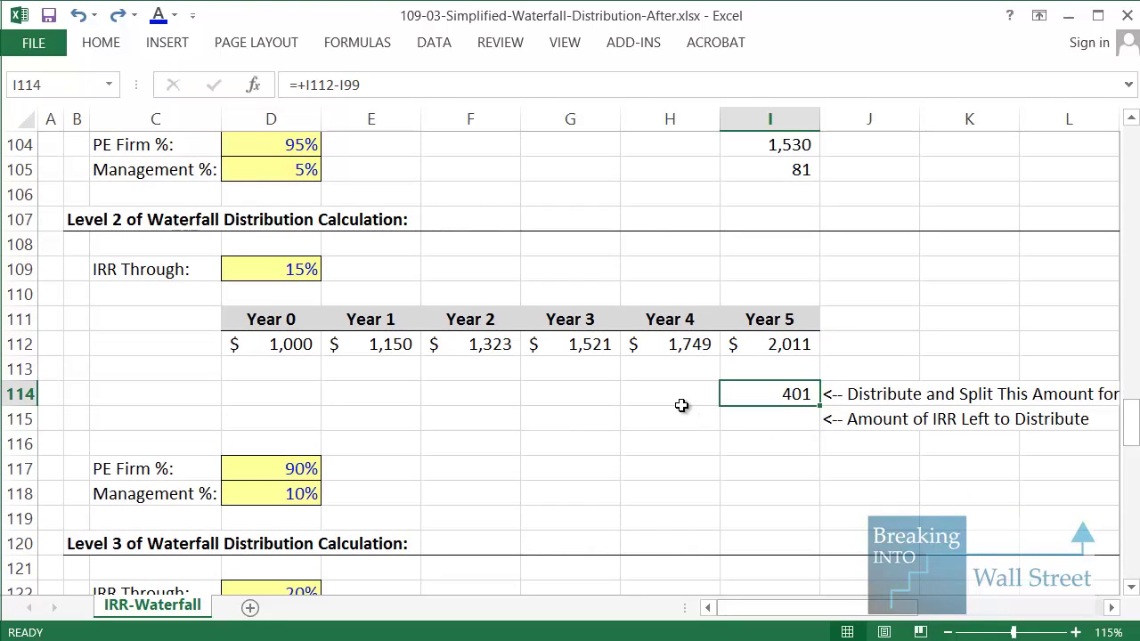
- Set the net proceeds in G92 to 1800 and compare them with the Level 2 amount to distribute in I114
scroll(681, 405, "up", 7)
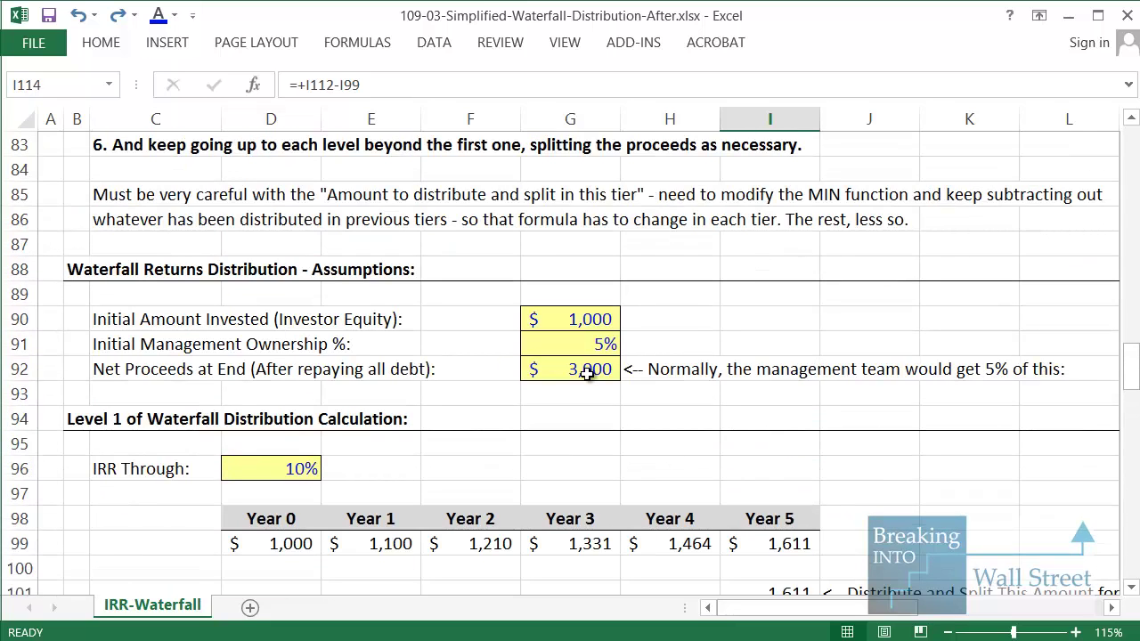
left_click(587, 374)
type("1800")
key("ctrl+Return")
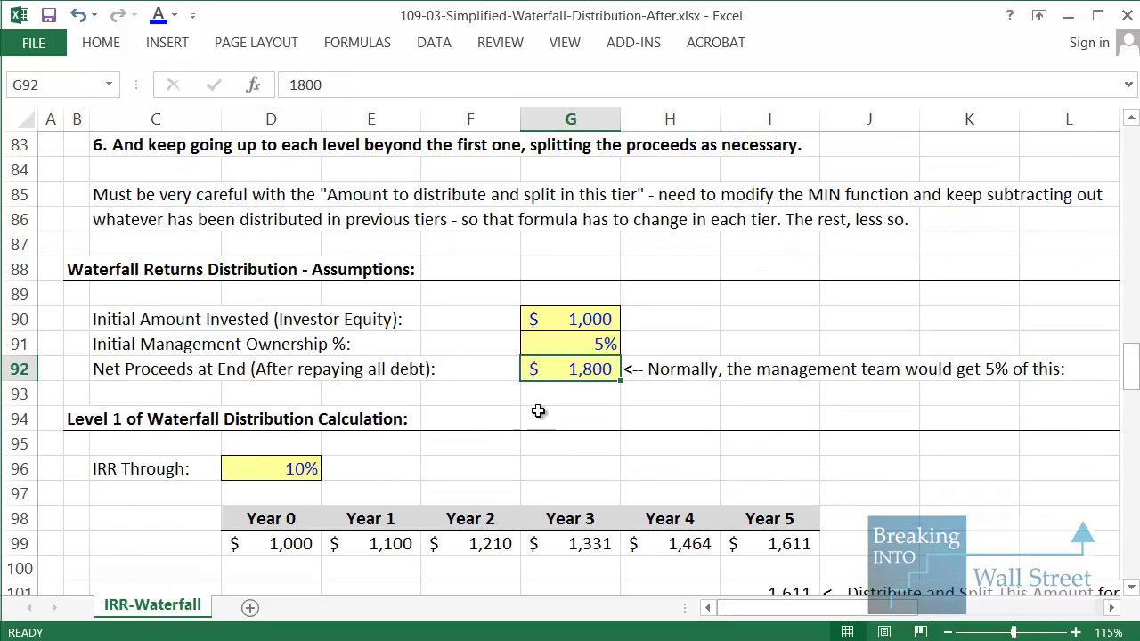
scroll(538, 411, "down", 8)
left_click(792, 303)
left_click(788, 317)
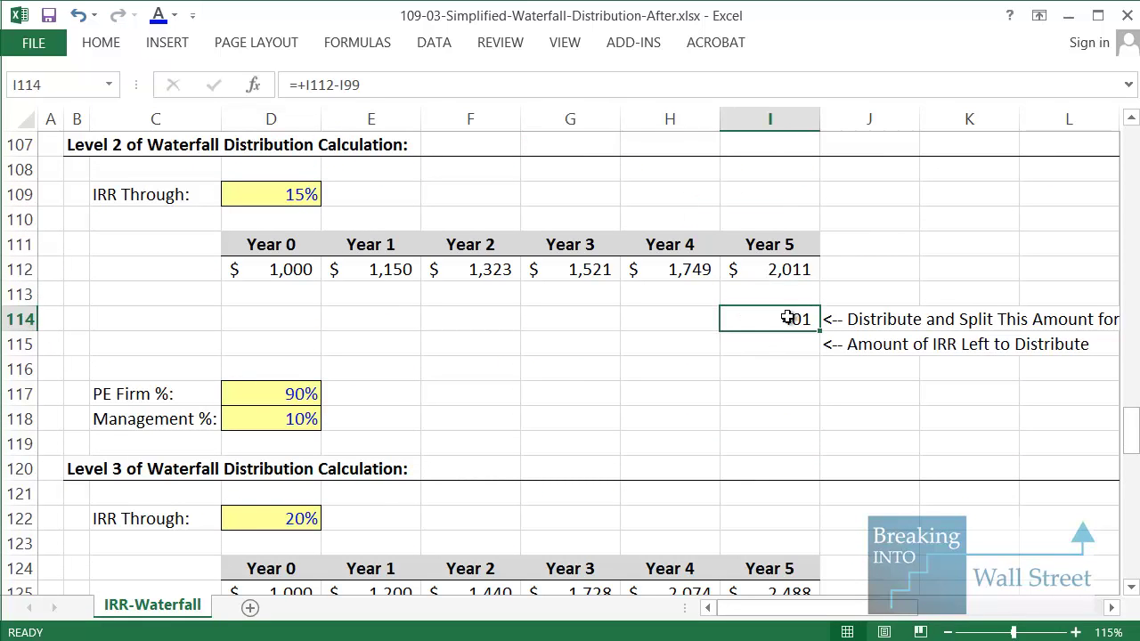
key("shift+space")
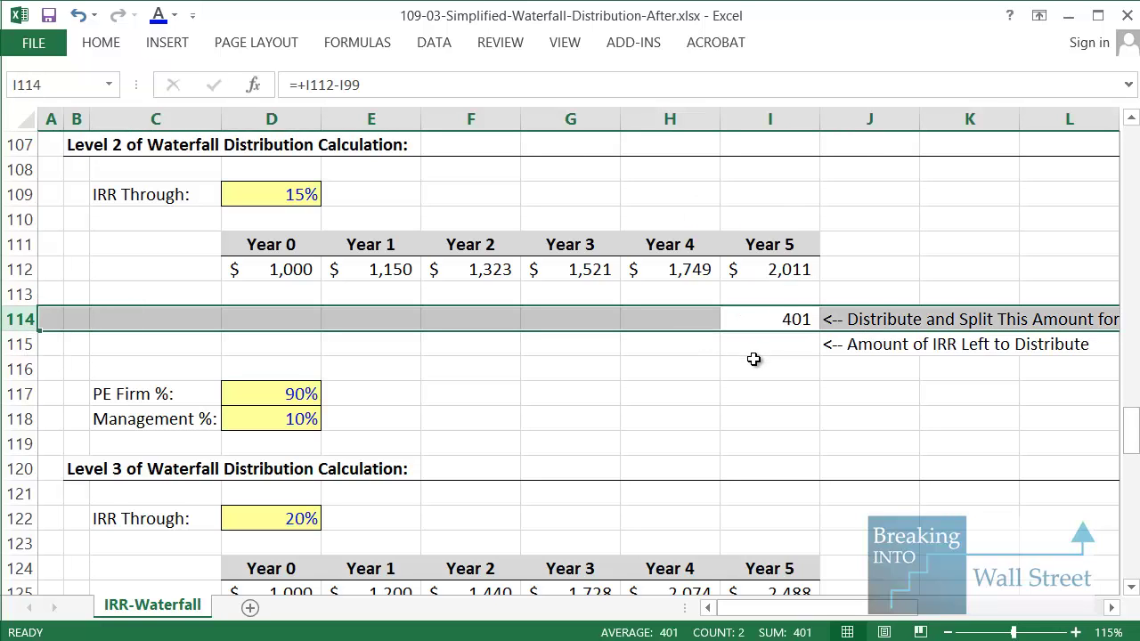
scroll(753, 359, "up", 6)
left_click(583, 219)
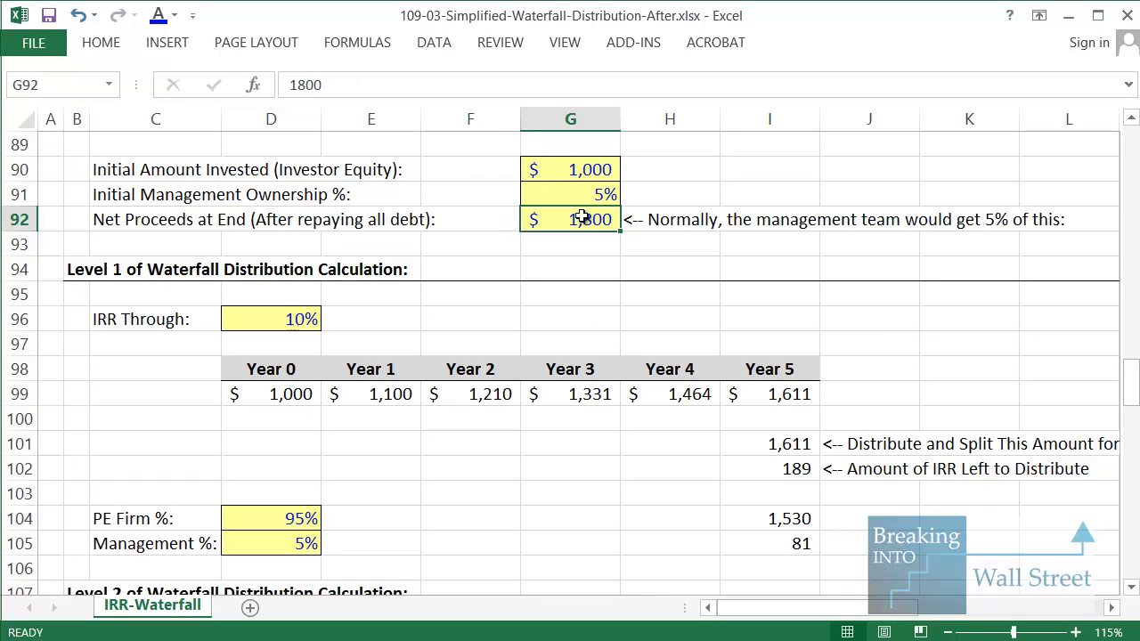
scroll(807, 374, "down", 5)
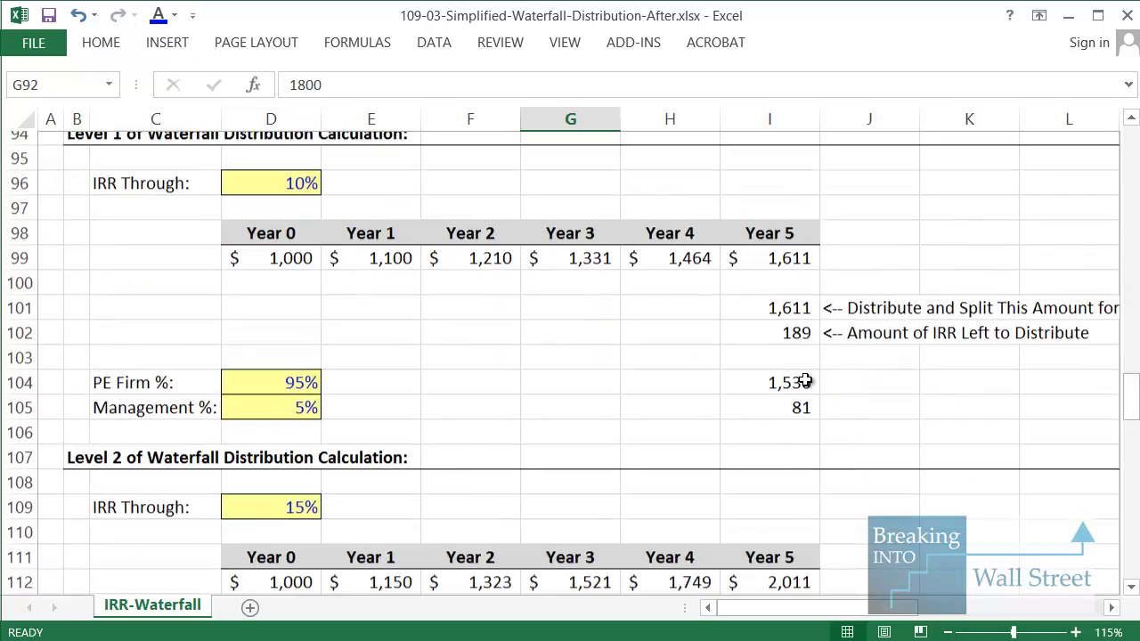
- Cap the Level 2 amount in I114 at the proceeds remaining after Level 1 with =MIN(+I112-I99,$G$92-I99)
left_click(802, 393)
key("F2")
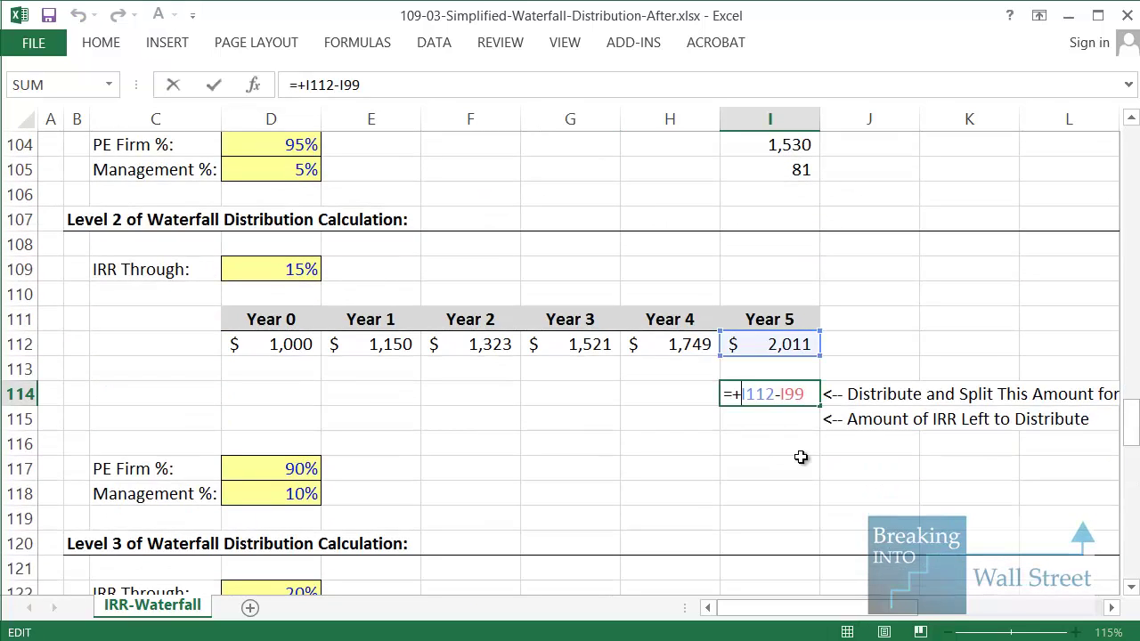
type("MIN(")
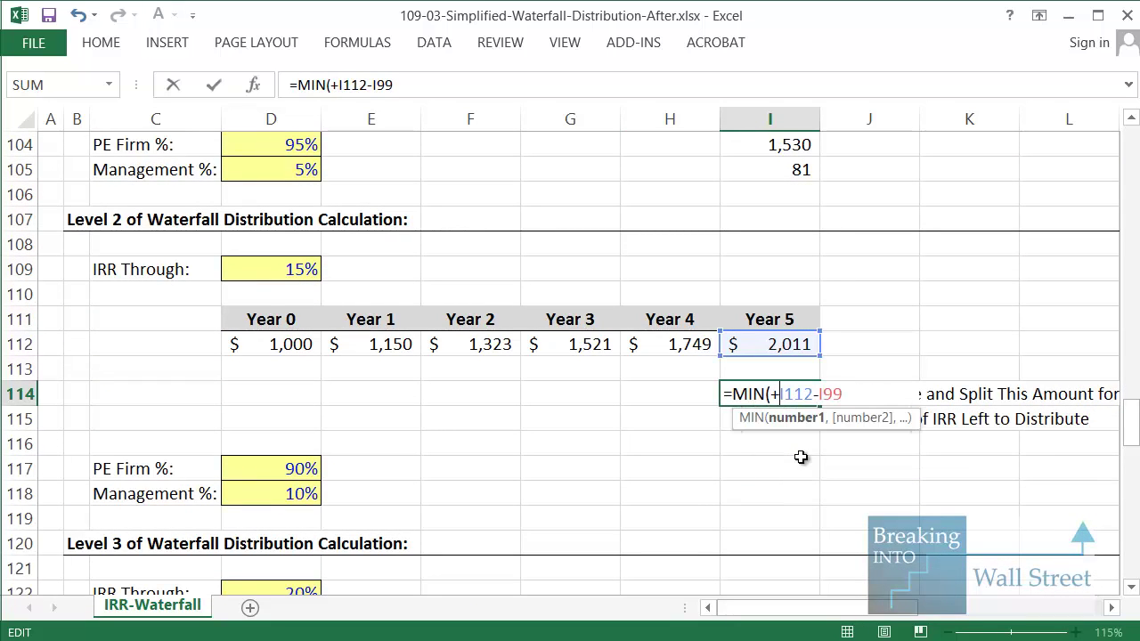
scroll(811, 461, "up", 3)
scroll(771, 334, "down", 2)
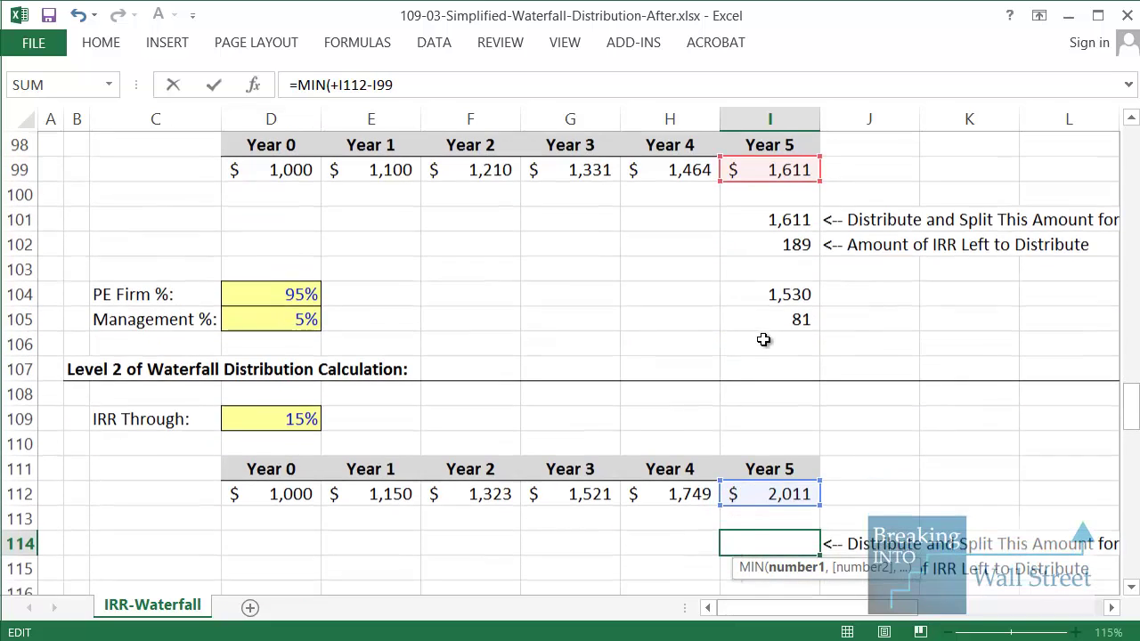
type(",")
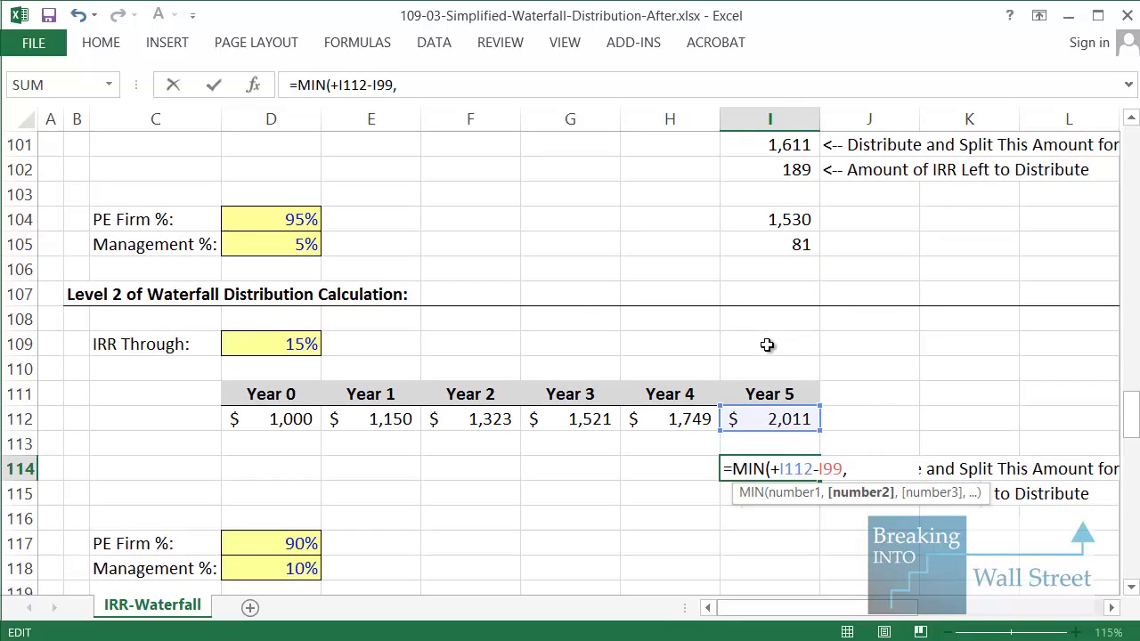
scroll(766, 336, "up", 4)
left_click(573, 217)
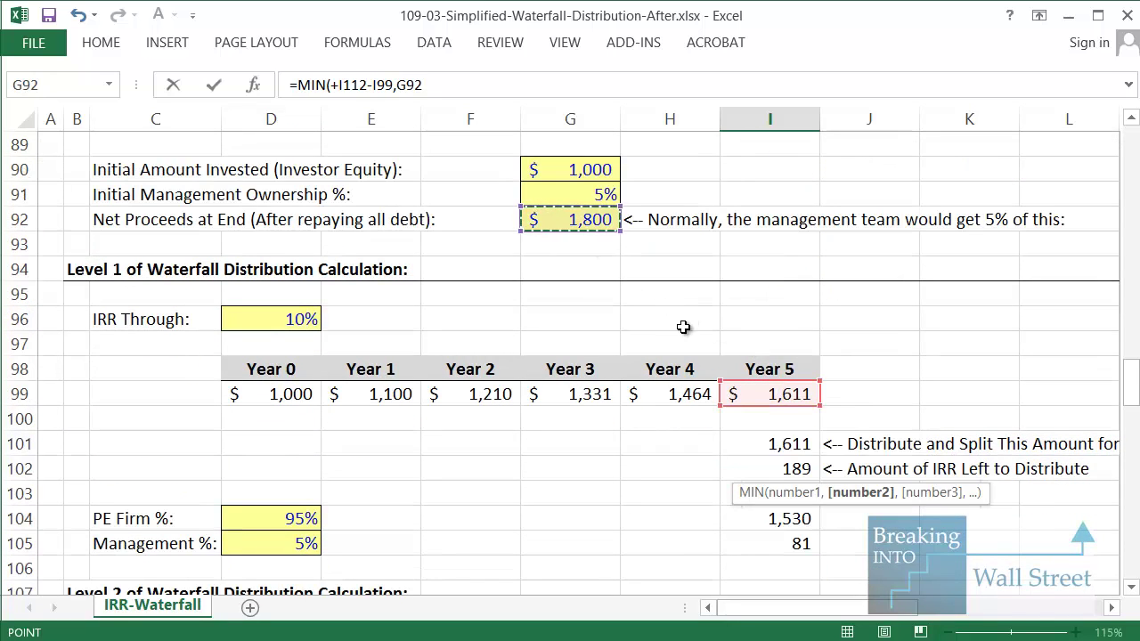
key("F4")
type("-")
scroll(697, 324, "up", 5)
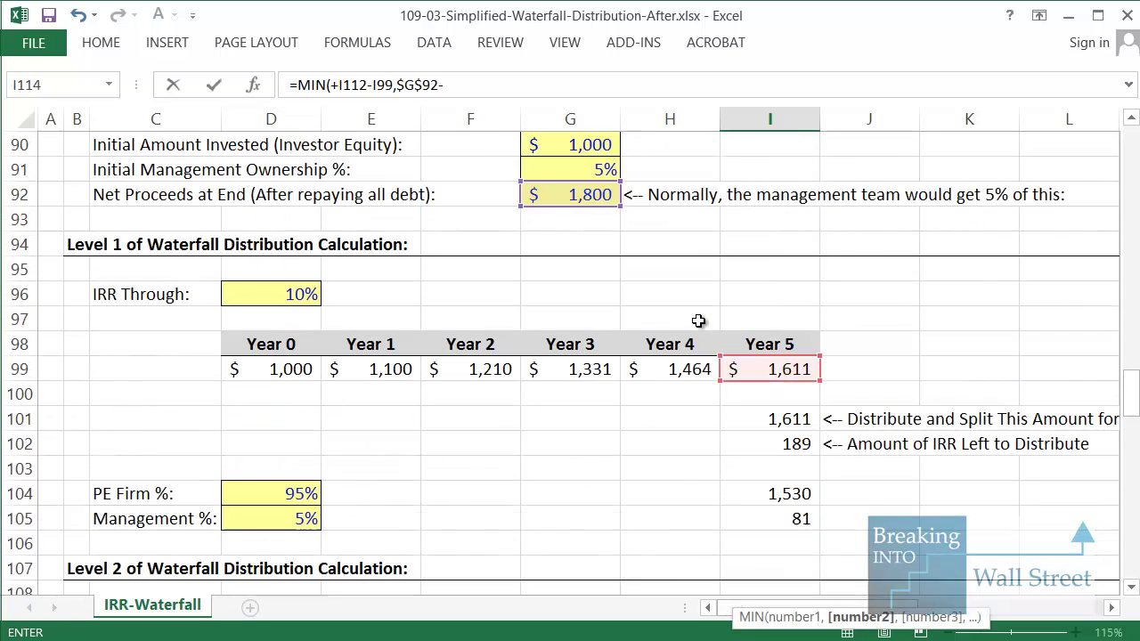
left_click(753, 368)
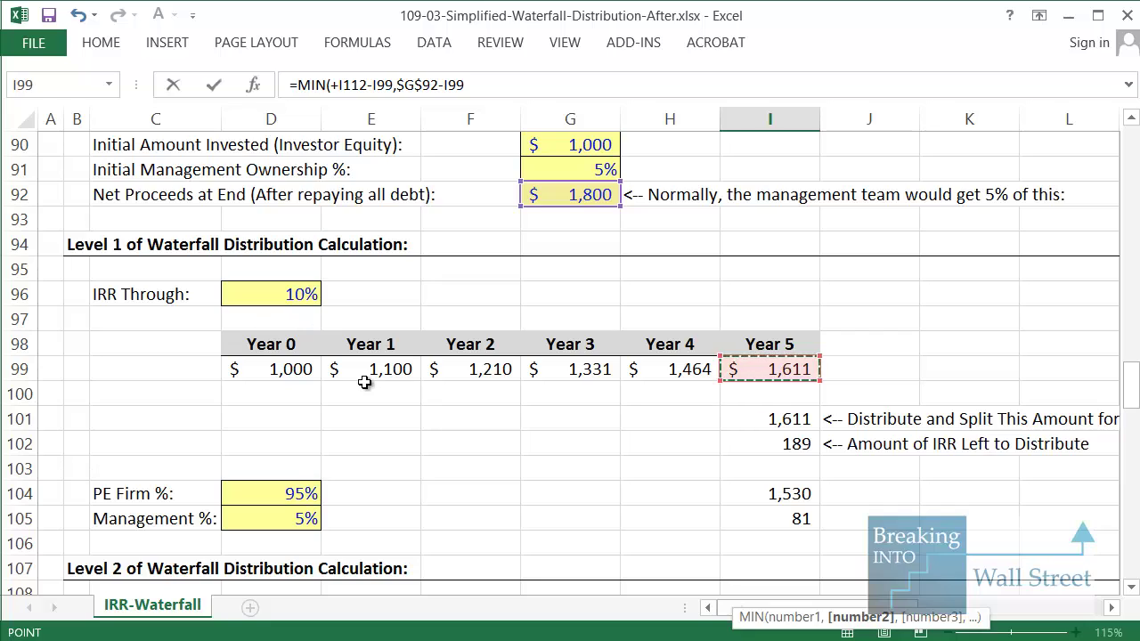
key("ctrl+Return")
scroll(364, 382, "down", 4)
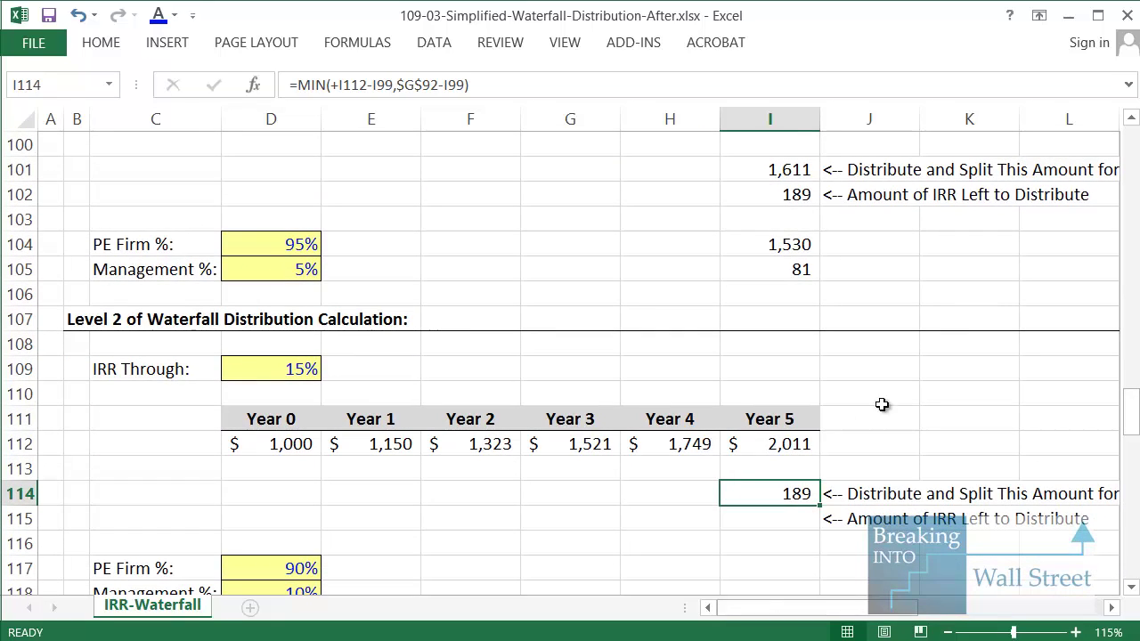
- Review the Level 1 and Level 2 amounts, set the net proceeds in G92 to 1000 and check the Level 2 distribution
scroll(775, 492, "up", 1)
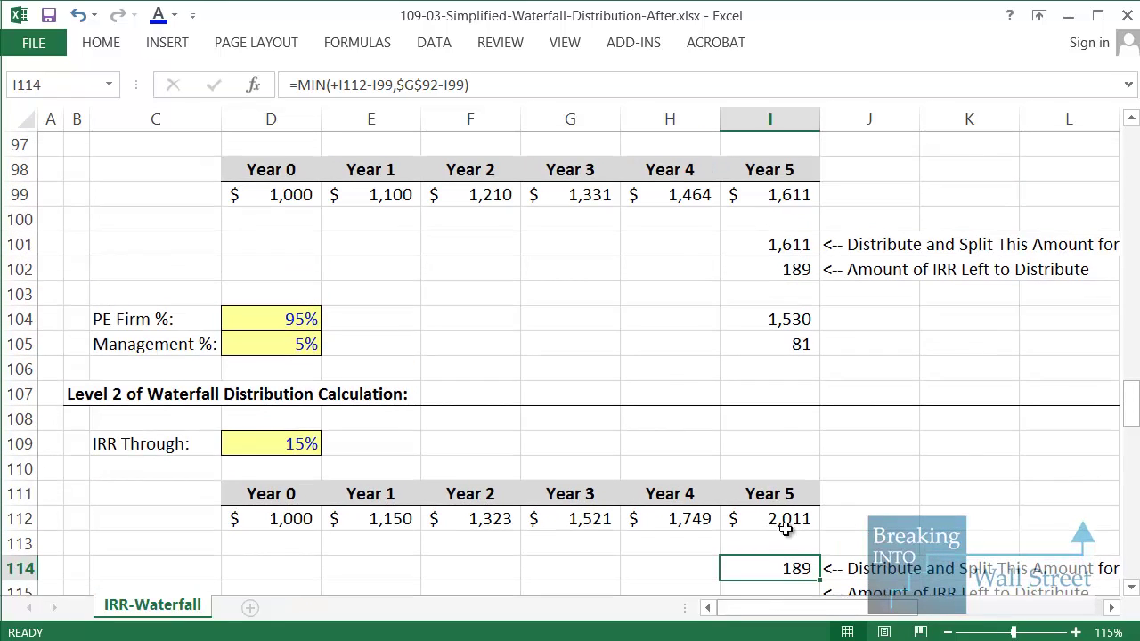
scroll(785, 529, "up", 4)
scroll(656, 433, "down", 1)
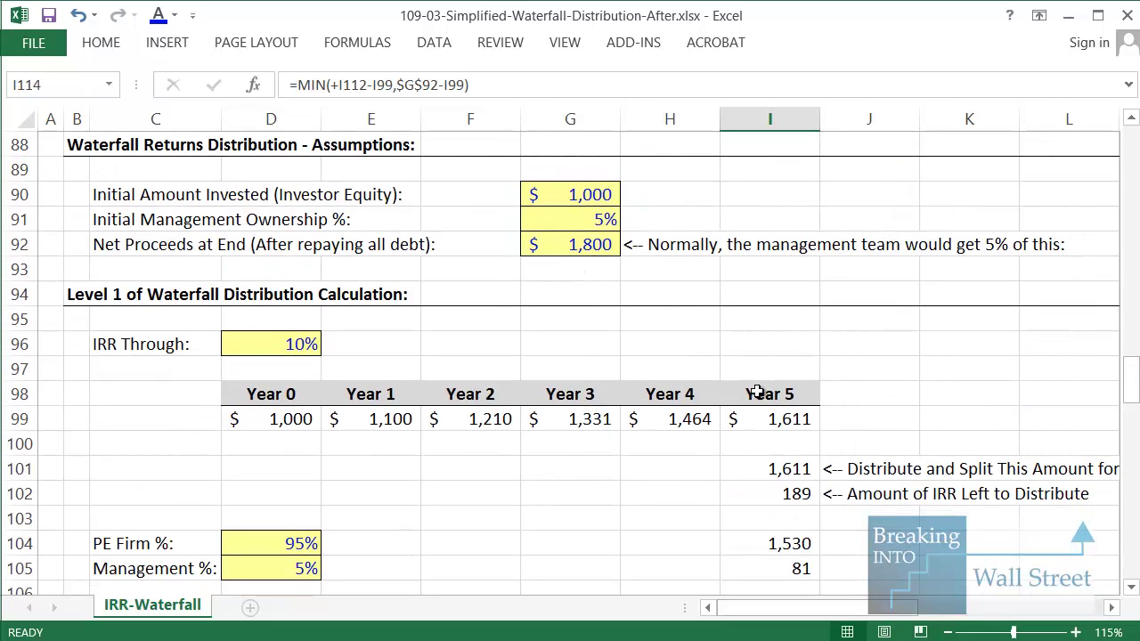
scroll(774, 423, "down", 5)
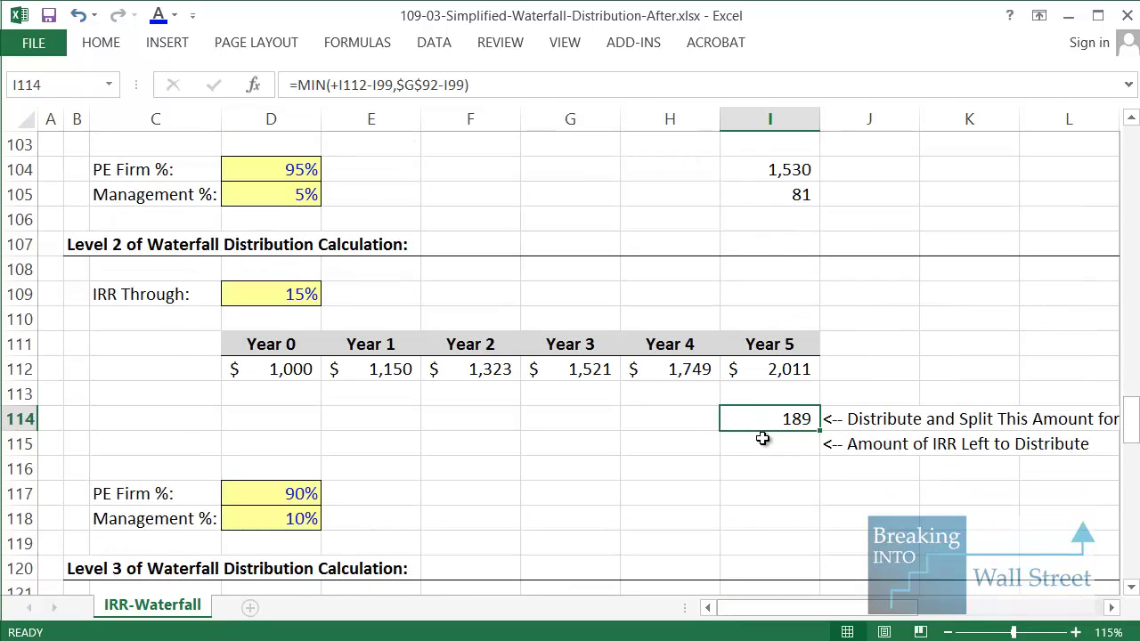
scroll(703, 415, "up", 4)
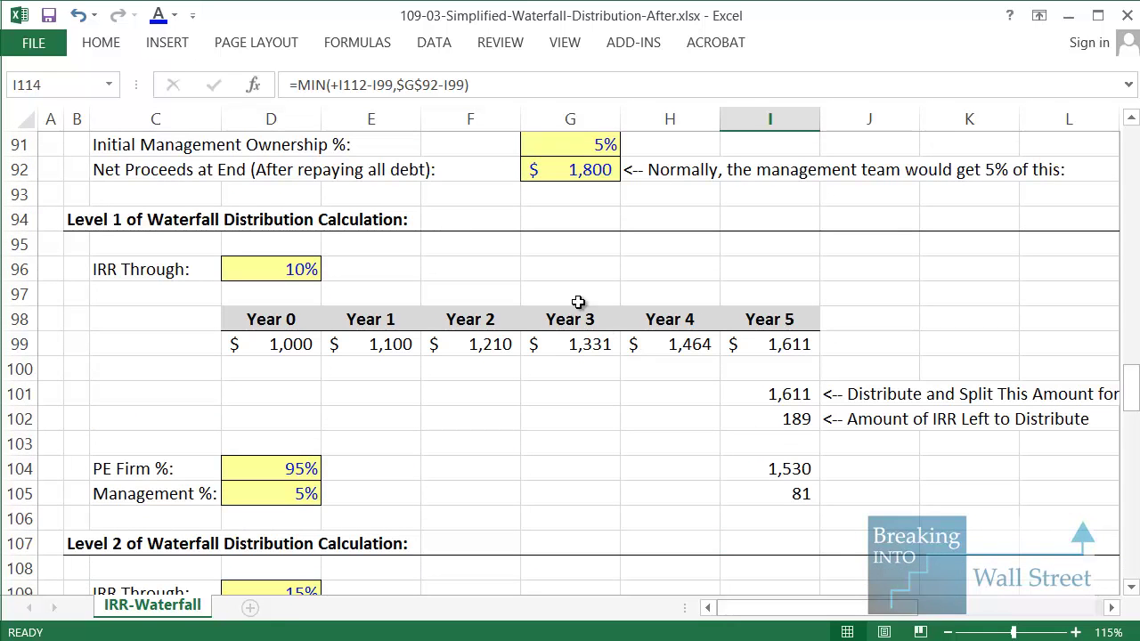
left_click(552, 178)
type("1000")
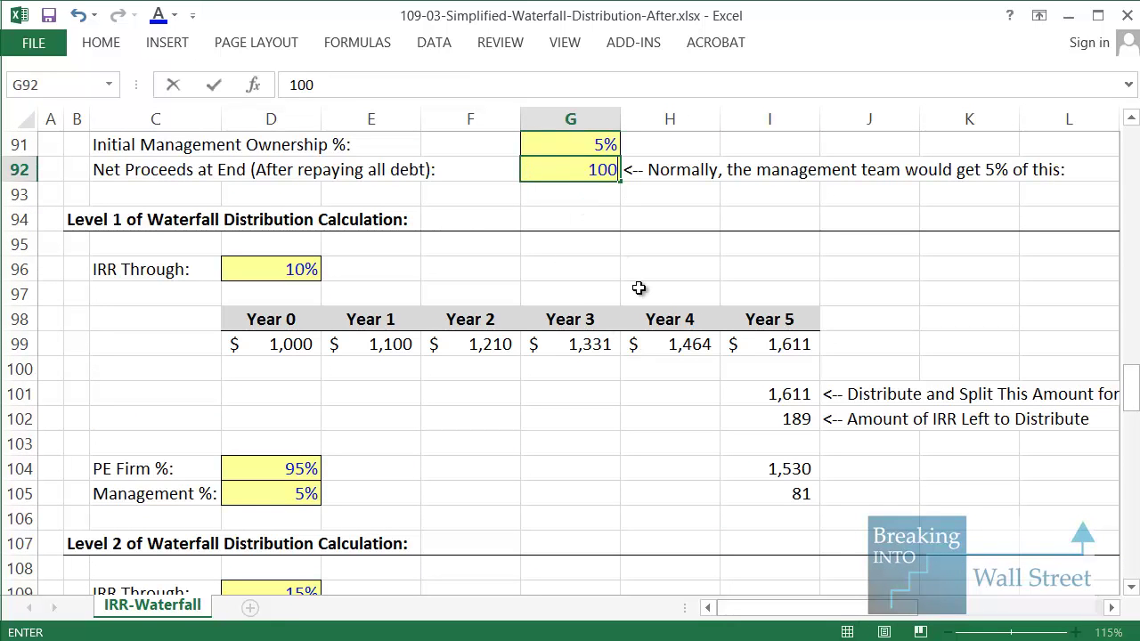
key("ctrl+Return")
scroll(750, 422, "down", 3)
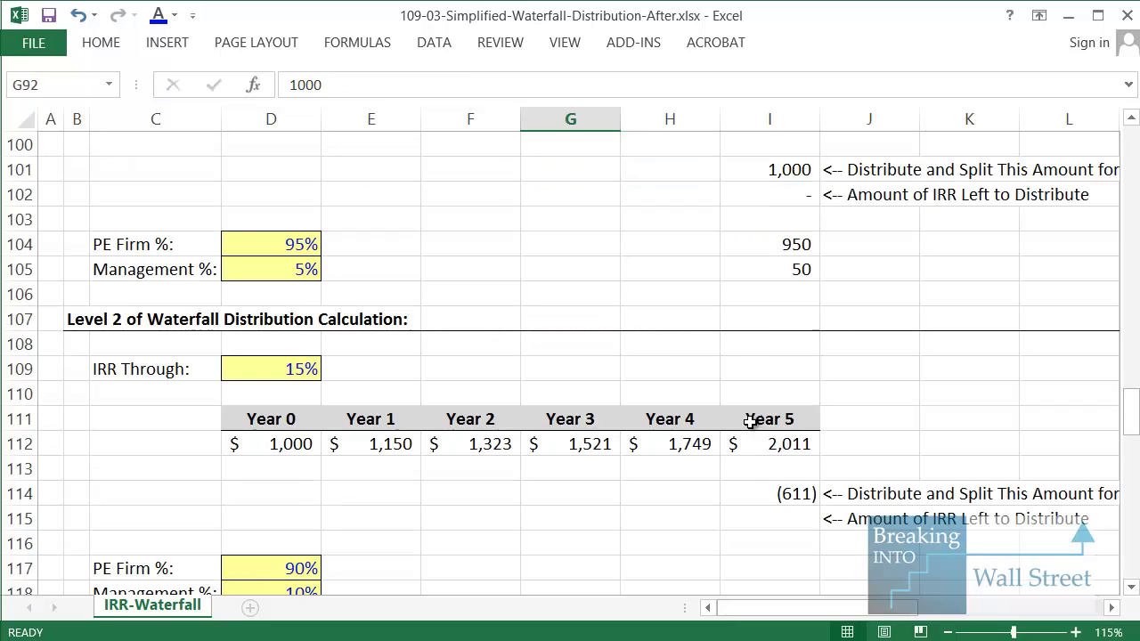
- Floor the remaining proceeds at zero in the Level 2 amount in I114 with =MIN(+I112-I99,MAX($G$92-I99,0))
left_click(771, 495)
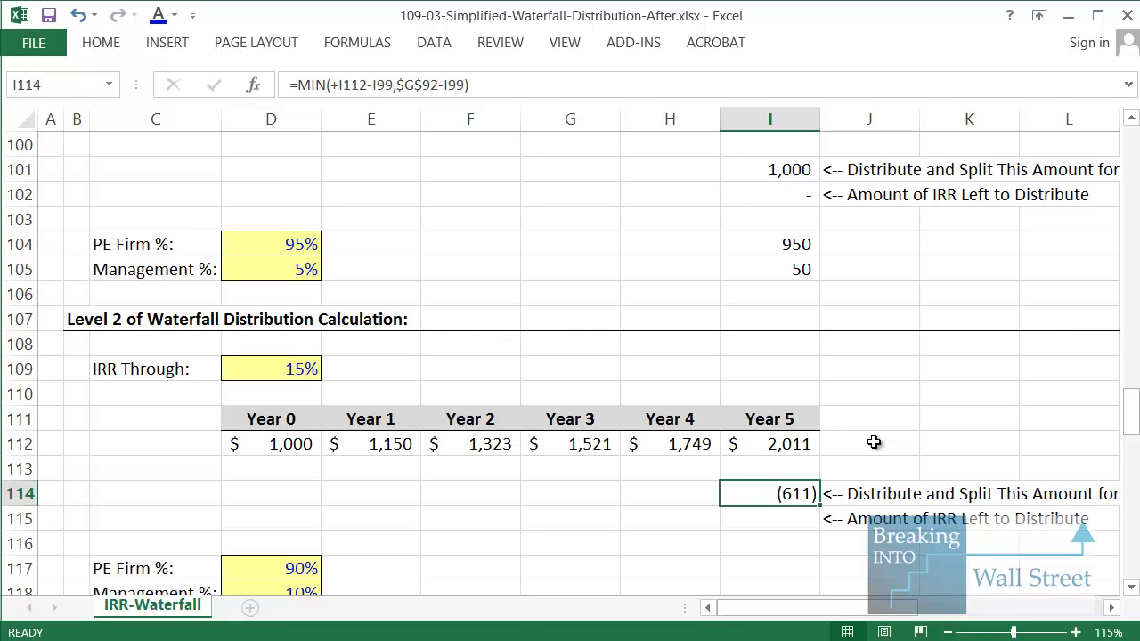
key("F2")
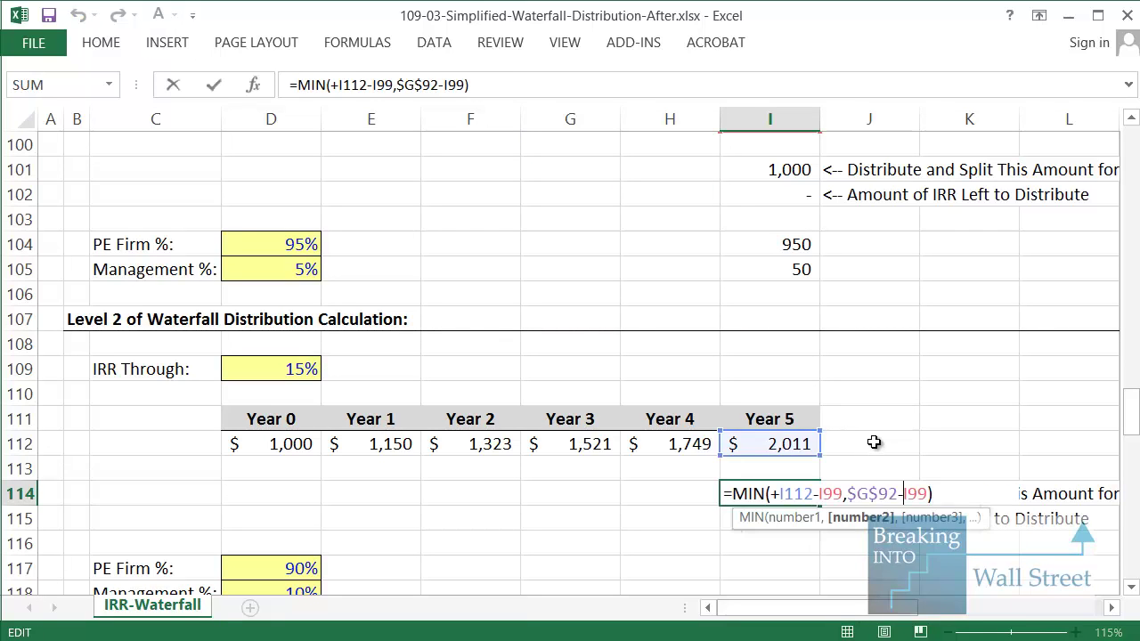
type("MAX(")
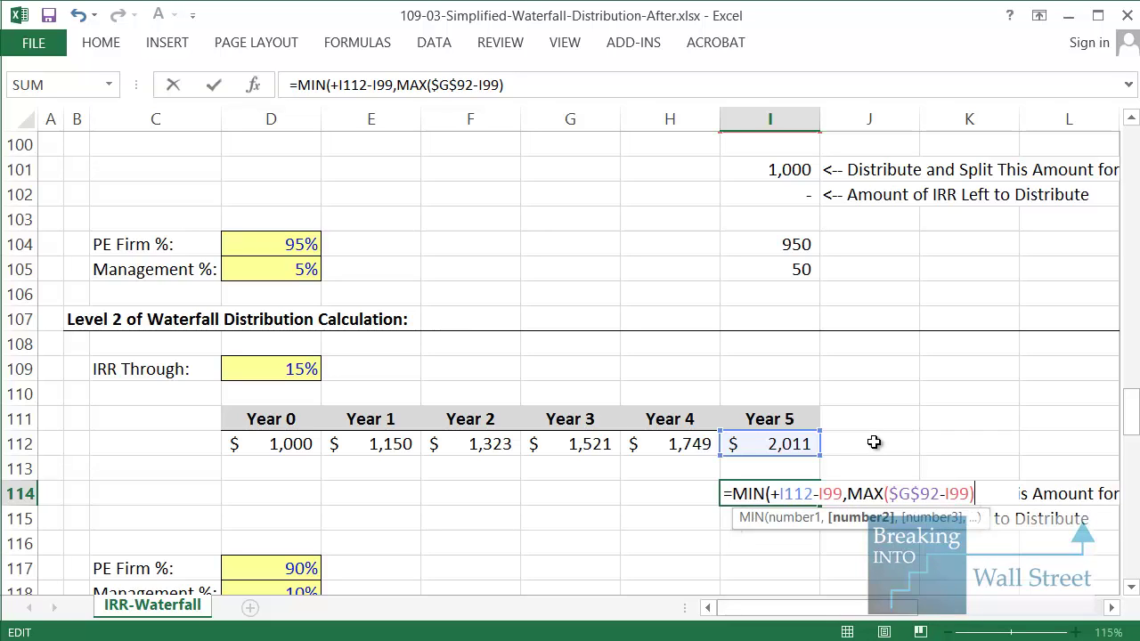
type(",0)")
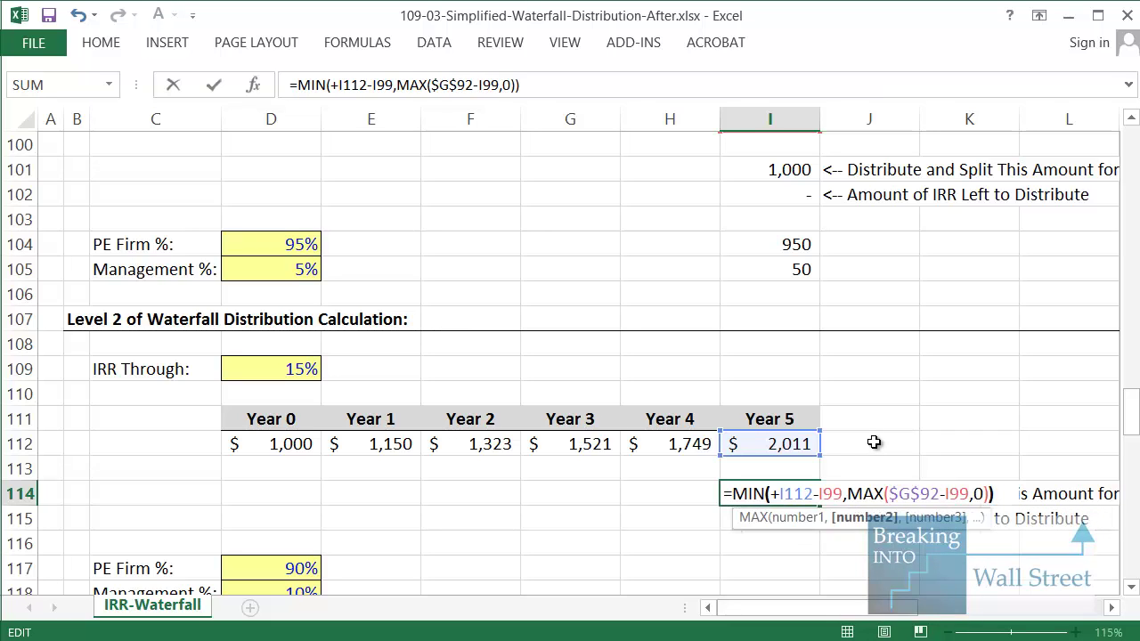
key("ctrl+Return")
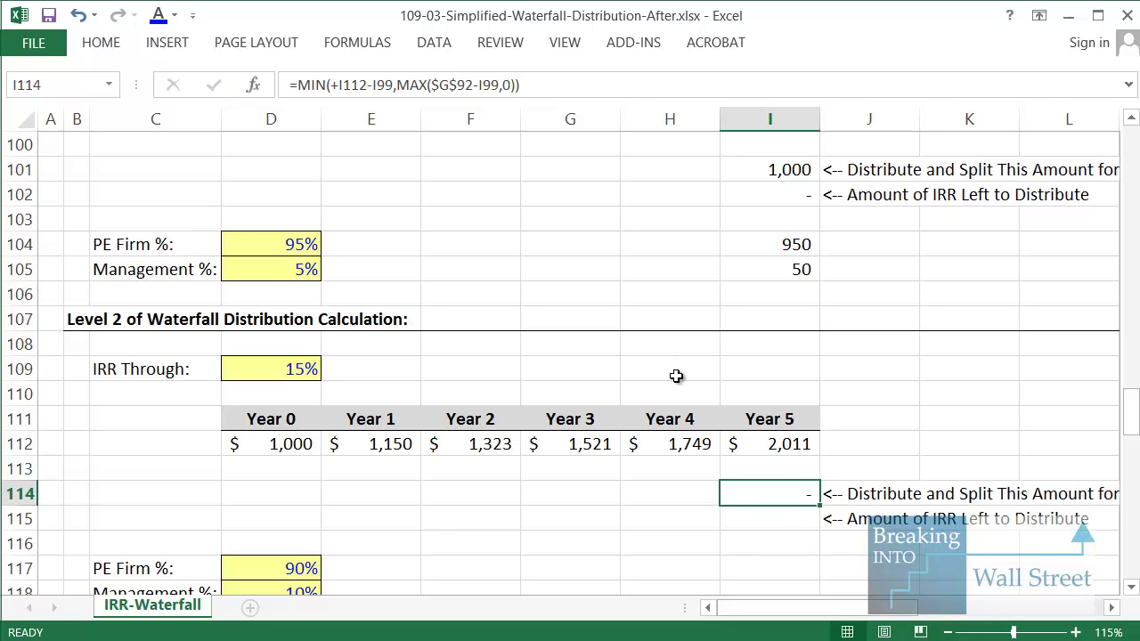
- Set the net proceeds in G92 to 3000 and check the Level 2 amount to distribute
scroll(677, 376, "up", 4)
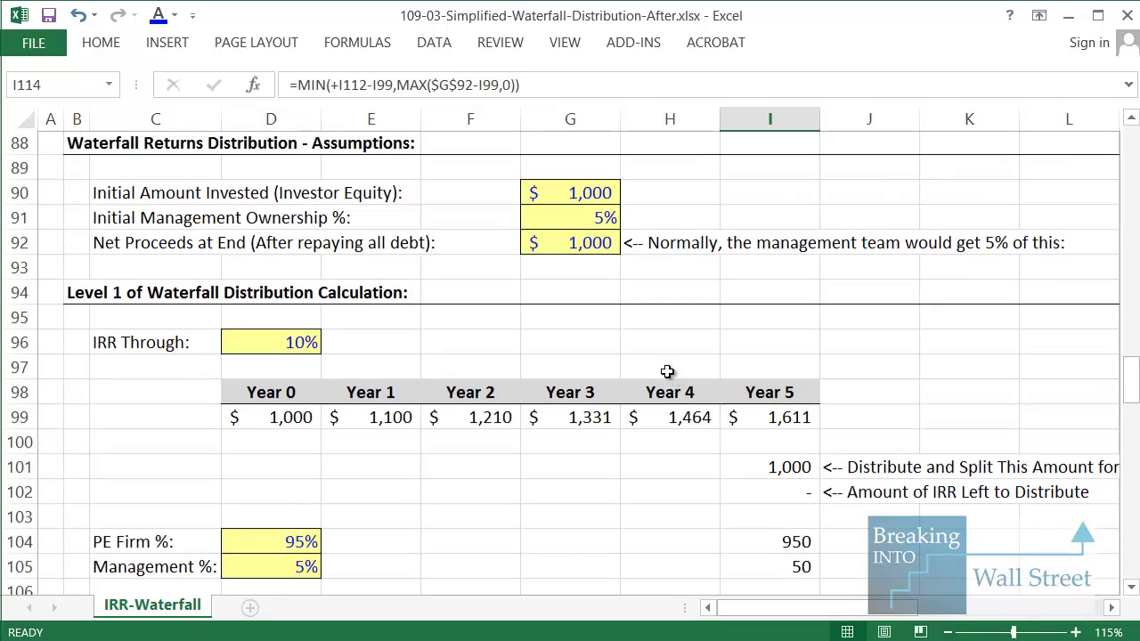
left_click(596, 238)
type("30")
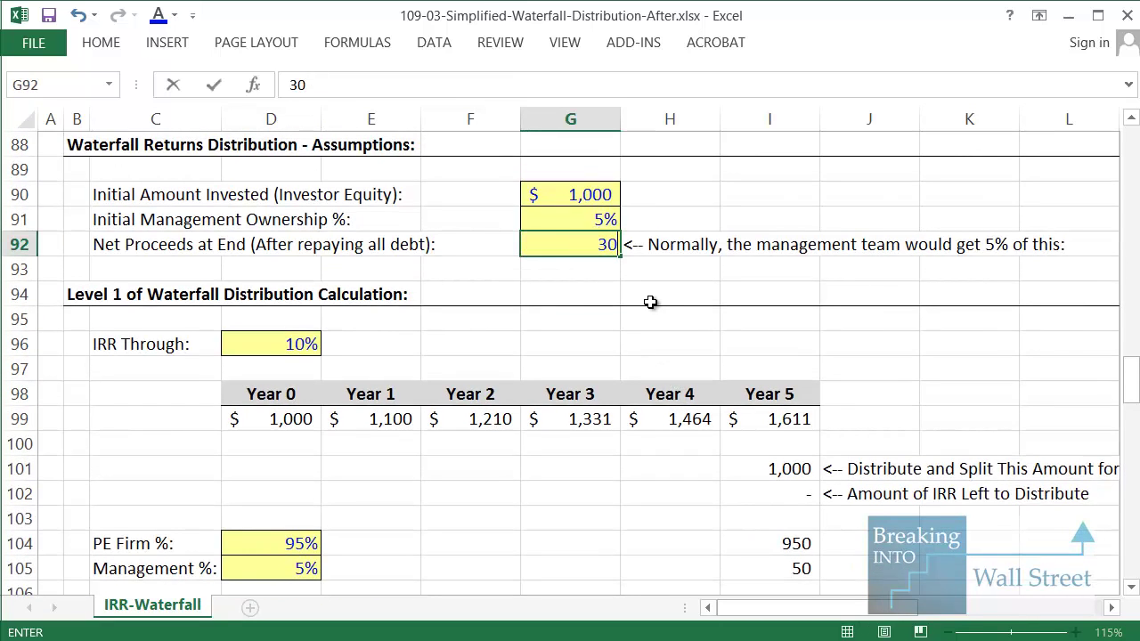
key("ctrl+Return")
scroll(753, 392, "down", 4)
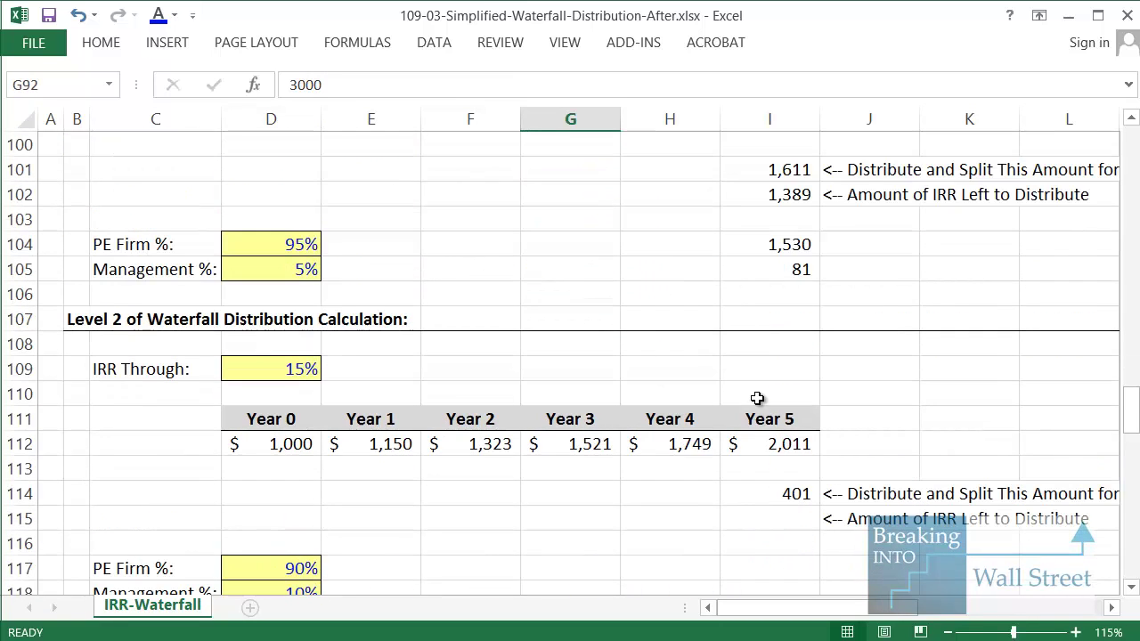
- Calculate the Level 2 amount left to distribute in I115 as the Level 1 remainder minus the Level 2 amount, =I102-I114
left_click(786, 523)
scroll(787, 523, "down", 1)
key("shift+space")
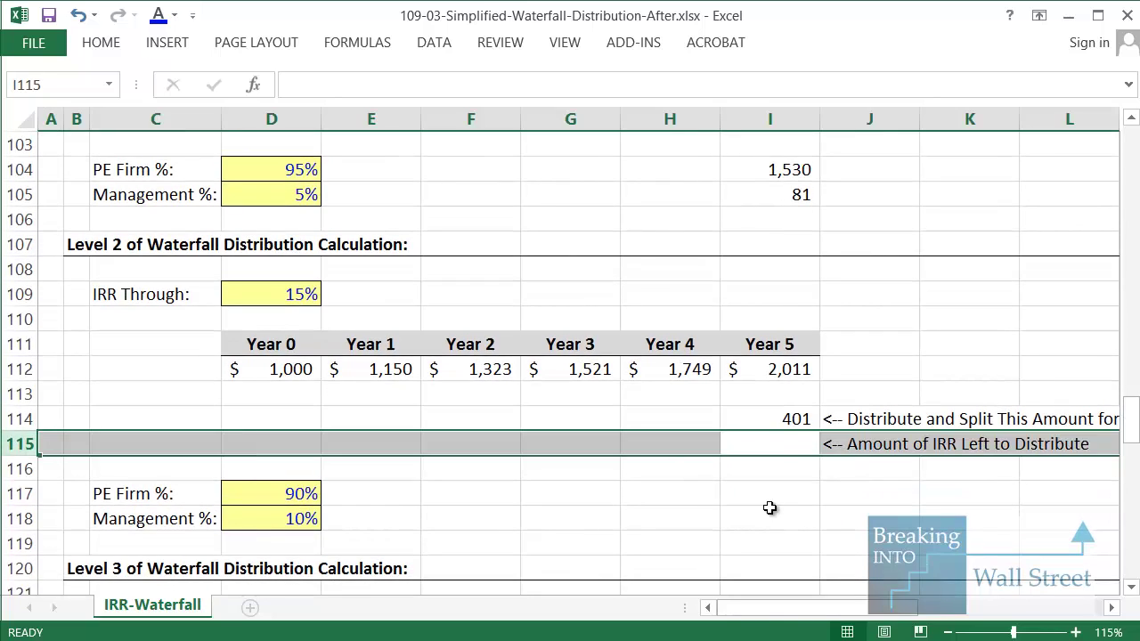
key("Down")
key("Up")
type("=")
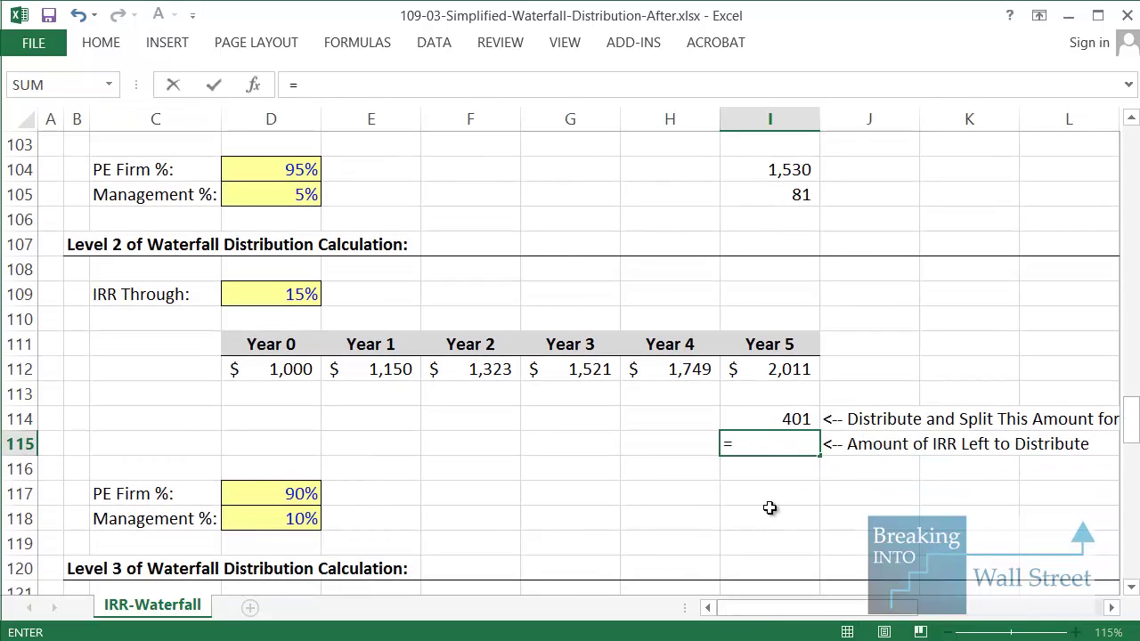
scroll(776, 488, "up", 1)
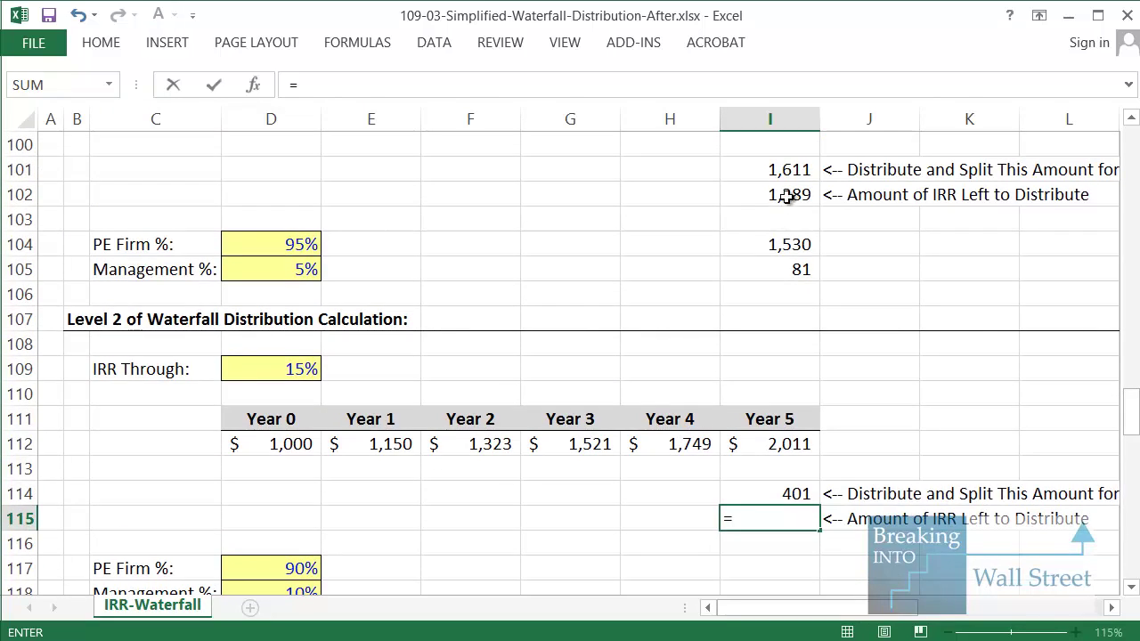
left_click(789, 194)
scroll(802, 254, "up", 1)
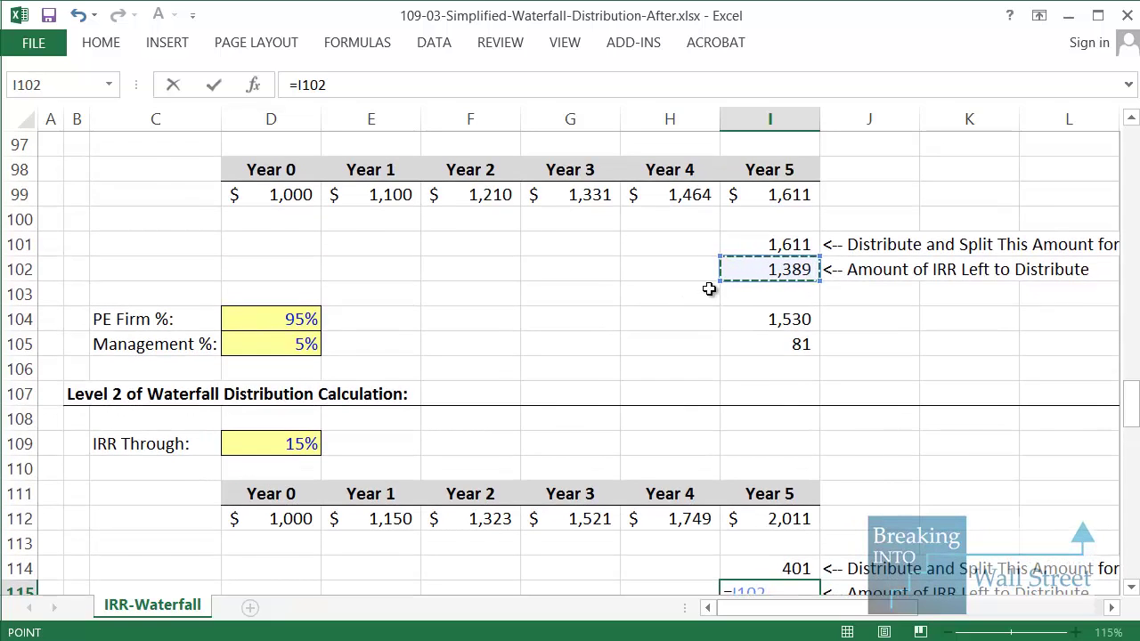
scroll(717, 294, "down", 2)
type("-")
key("Up")
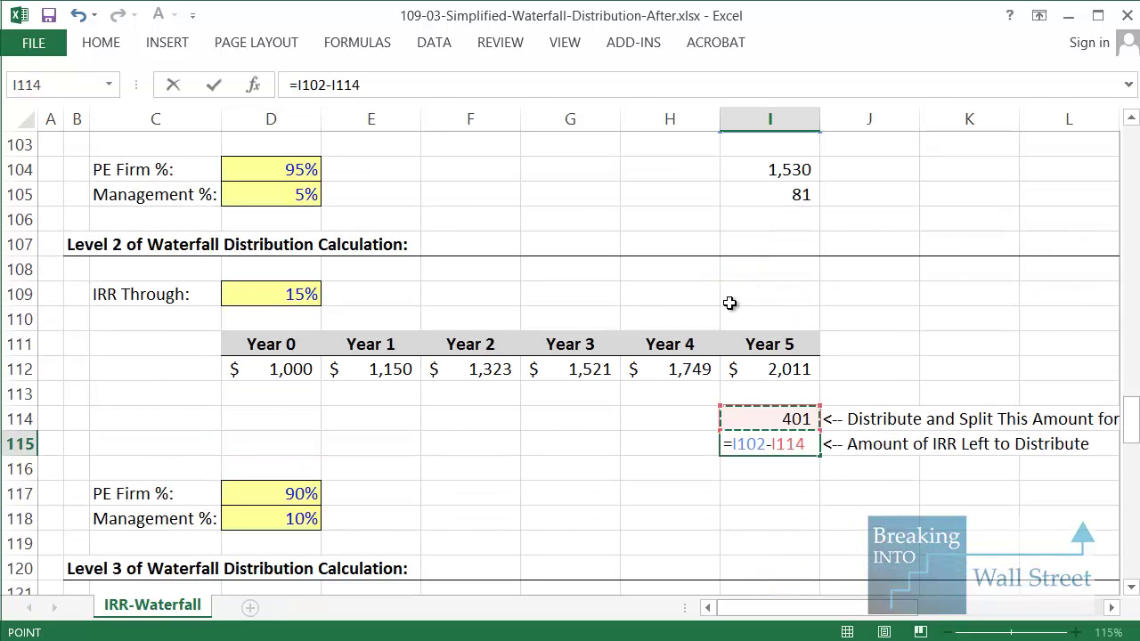
key("ctrl+Return")
- Keep the Level 2 remainder in I115 from going negative with =MAX(I102-I114,0)
key("F2")
type("MAX(")
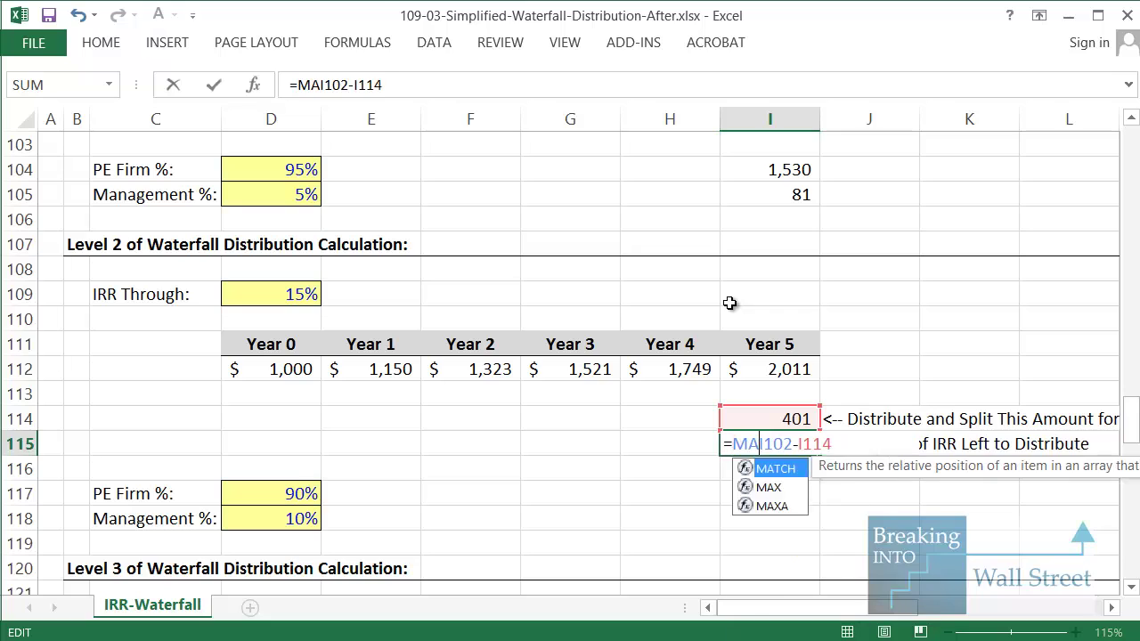
type(",0")
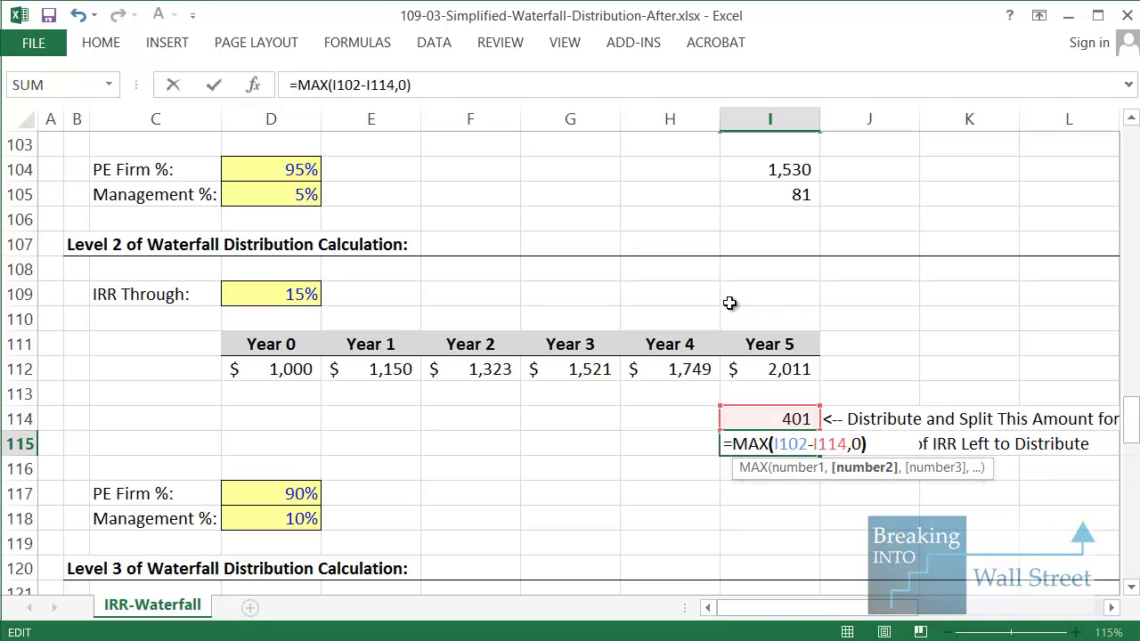
type(")")
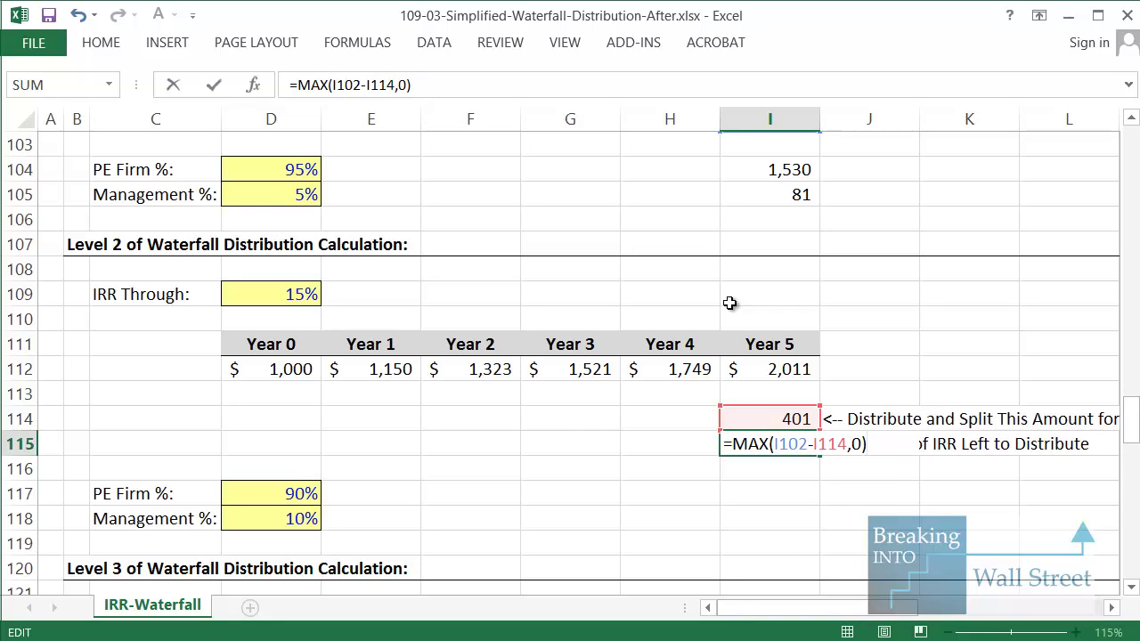
key("ctrl+Return")
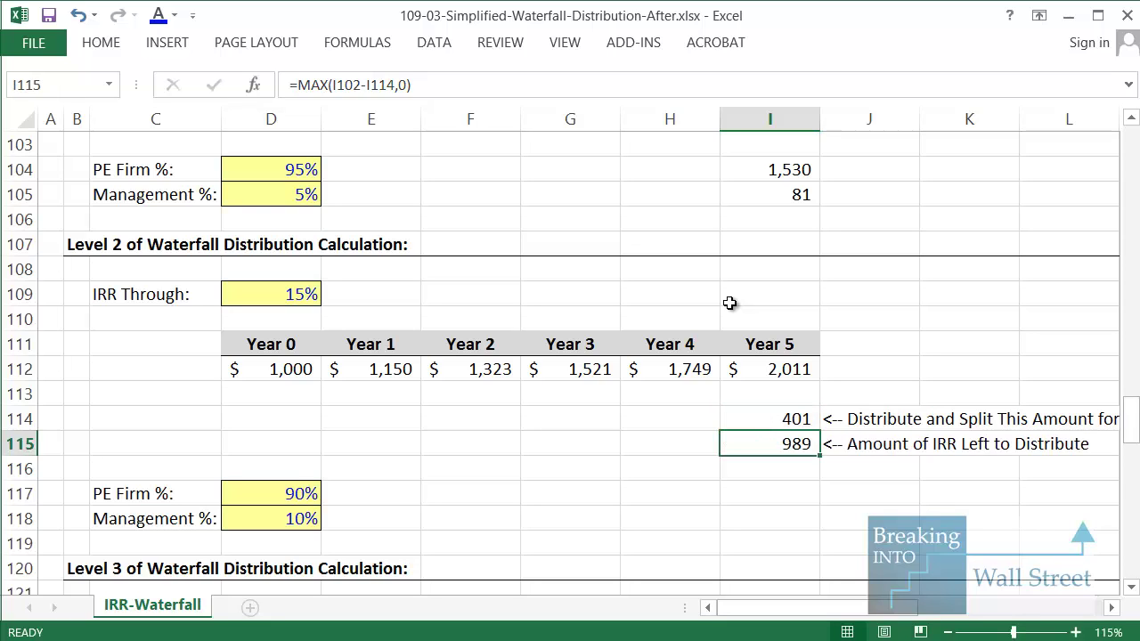
- Calculate the PE firm's Level 2 share in I117 as its percentage times the Level 2 amount, =+D117*I114
left_click(784, 196)
scroll(828, 356, "down", 1)
left_click(771, 419)
type("=")
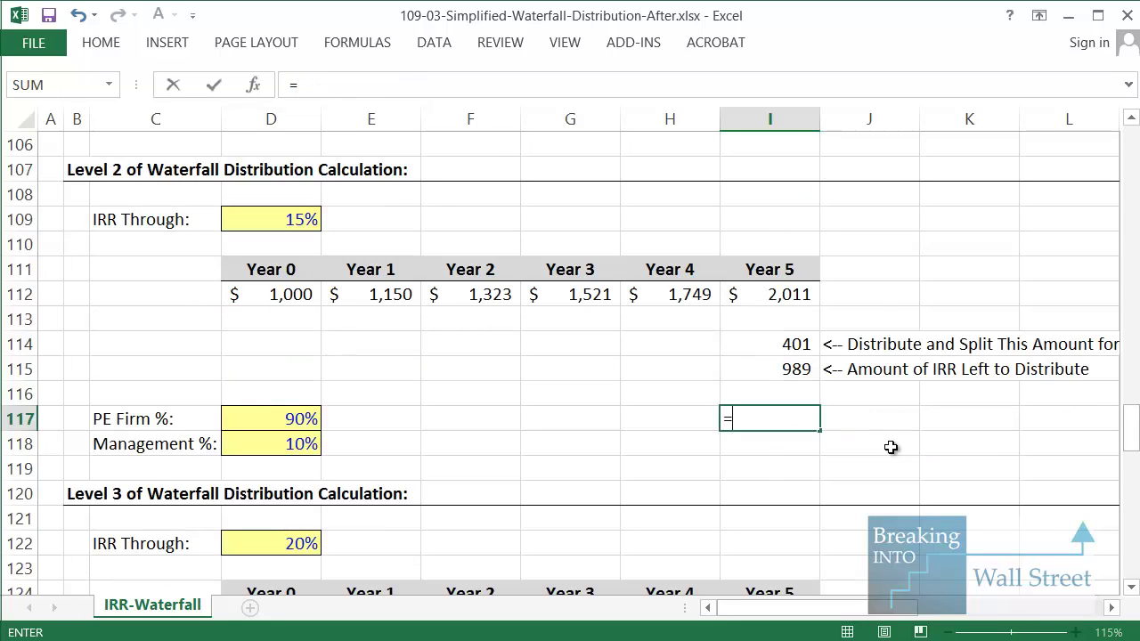
type("+")
key("Left")
key("Left")
key("Left")
key("Left")
key("Left")
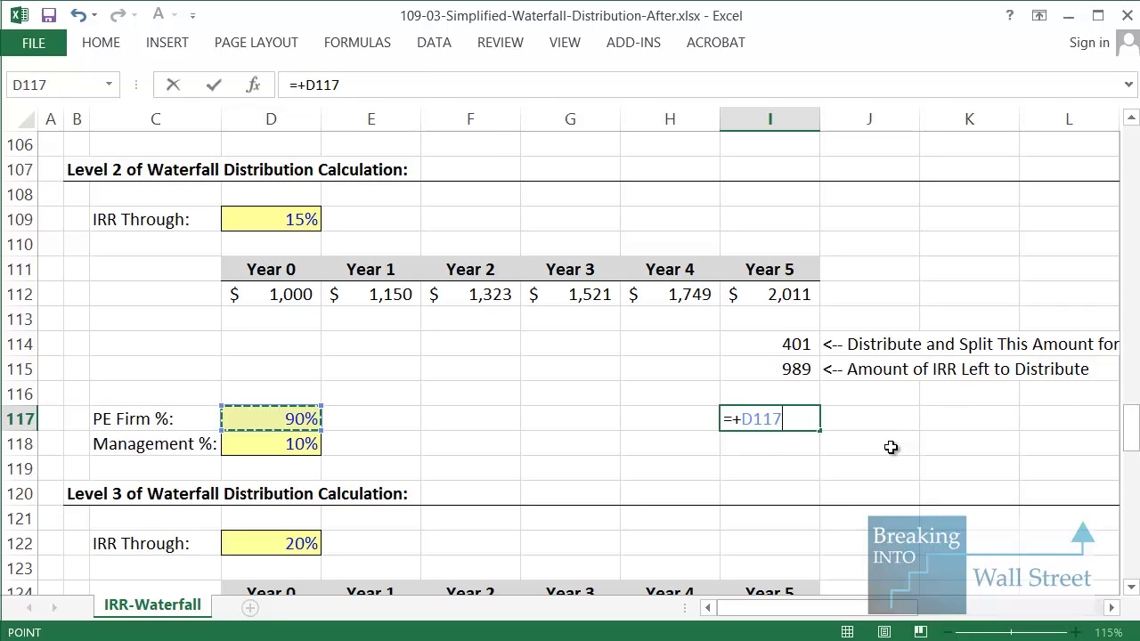
type("*")
key("Up")
key("Up")
key("Up")
key("ctrl+Return")
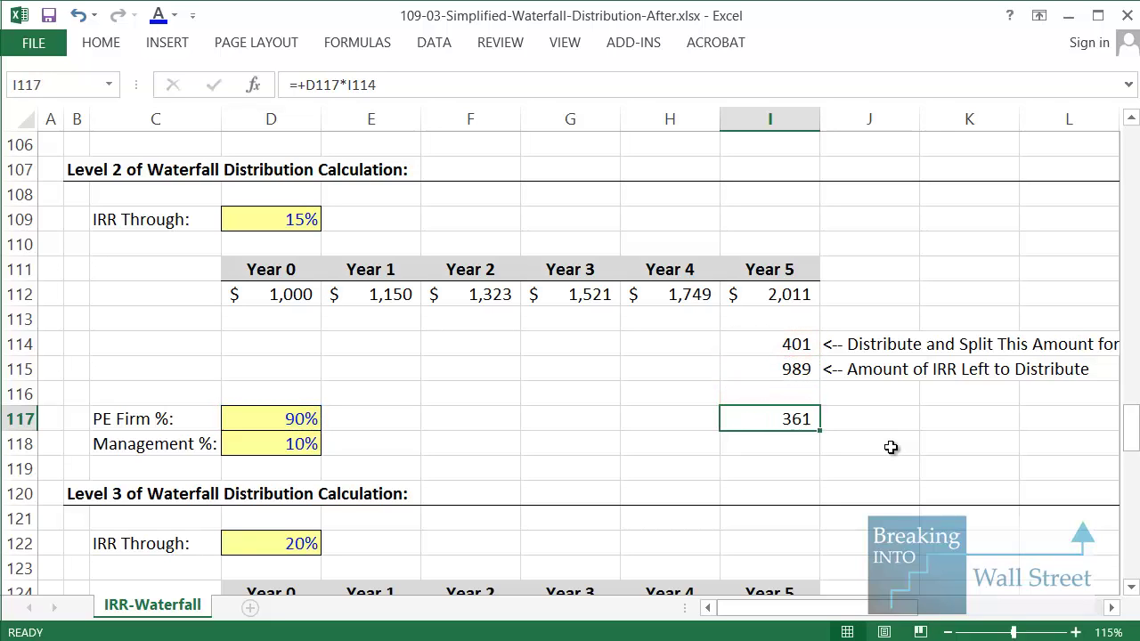
- Copy the Level 1 PE firm and management split formulas from I104:I105 to the Level 2 split in I117:I118
key("Down")
scroll(686, 337, "up", 1)
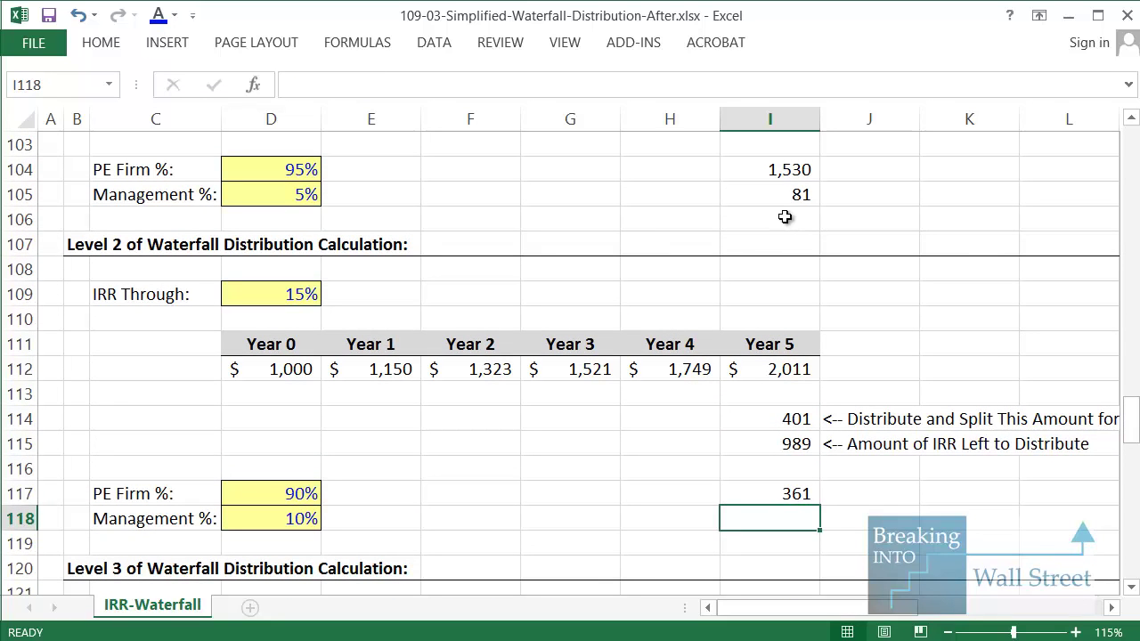
left_click(791, 214)
key("Up")
key("shift+Left")
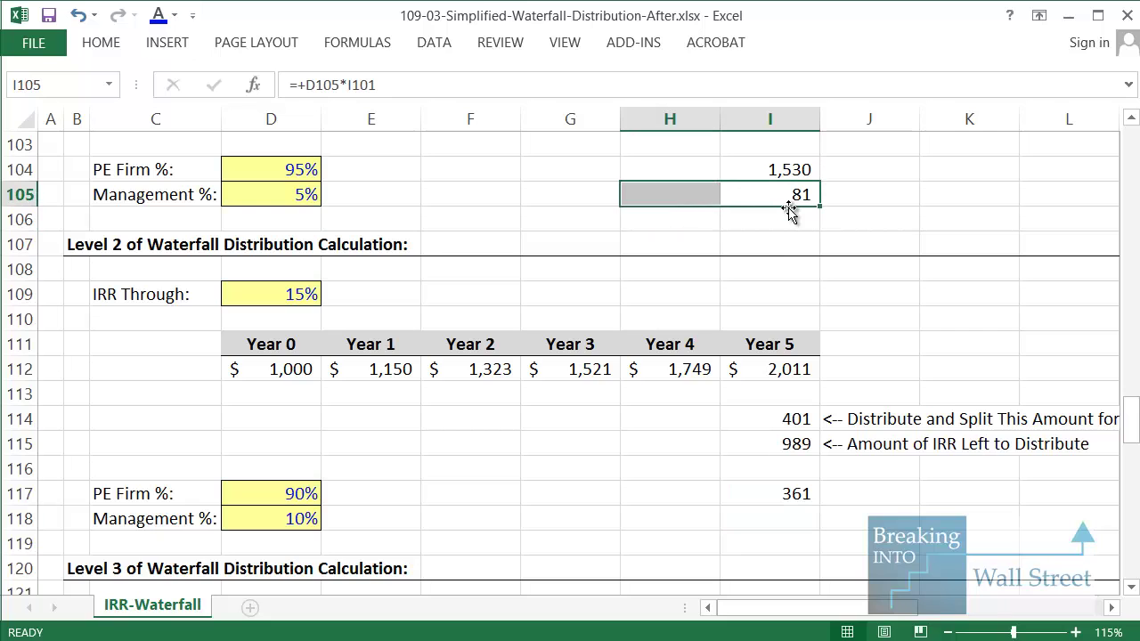
key("Up")
key("shift+Down")
key("ctrl+c")
left_click(789, 491)
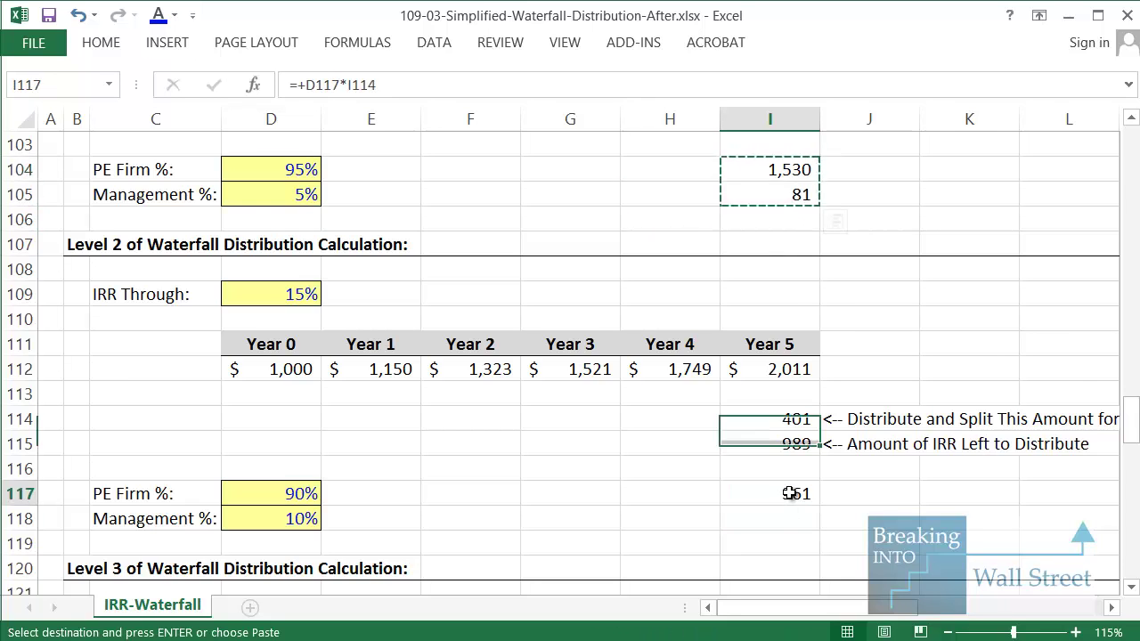
key("Return")
- Review the completed Level 2 section in rows 107 to 118 and the Level 3 IRR and split percentages
scroll(789, 514, "down", 1)
key("shift+space")
key("shift+Up")
key("shift+Up")
key("shift+Up")
key("shift+Up")
key("shift+Up")
key("shift+Up")
key("shift+Up")
key("shift+Up")
key("shift+Up")
key("shift+Up")
key("shift+Up")
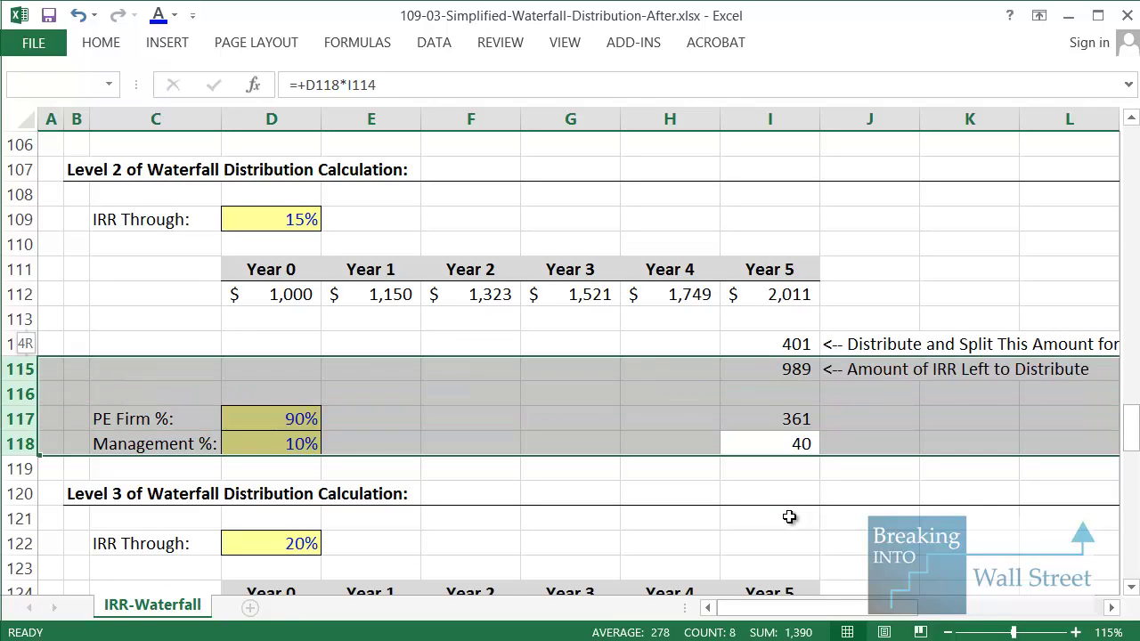
key("shift+Down")
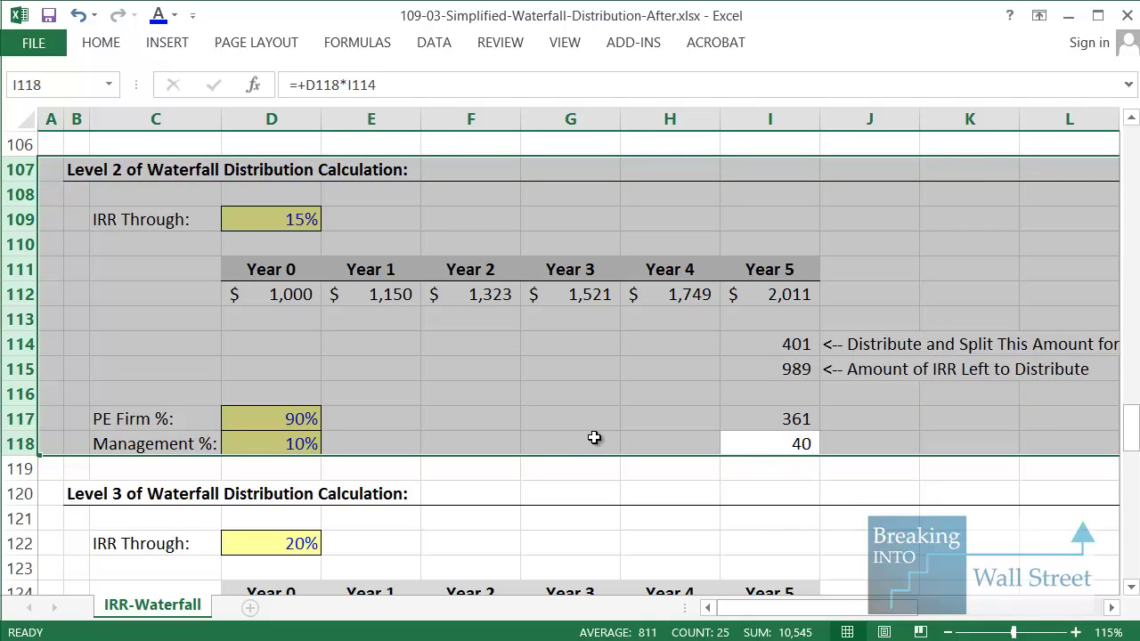
scroll(594, 437, "down", 4)
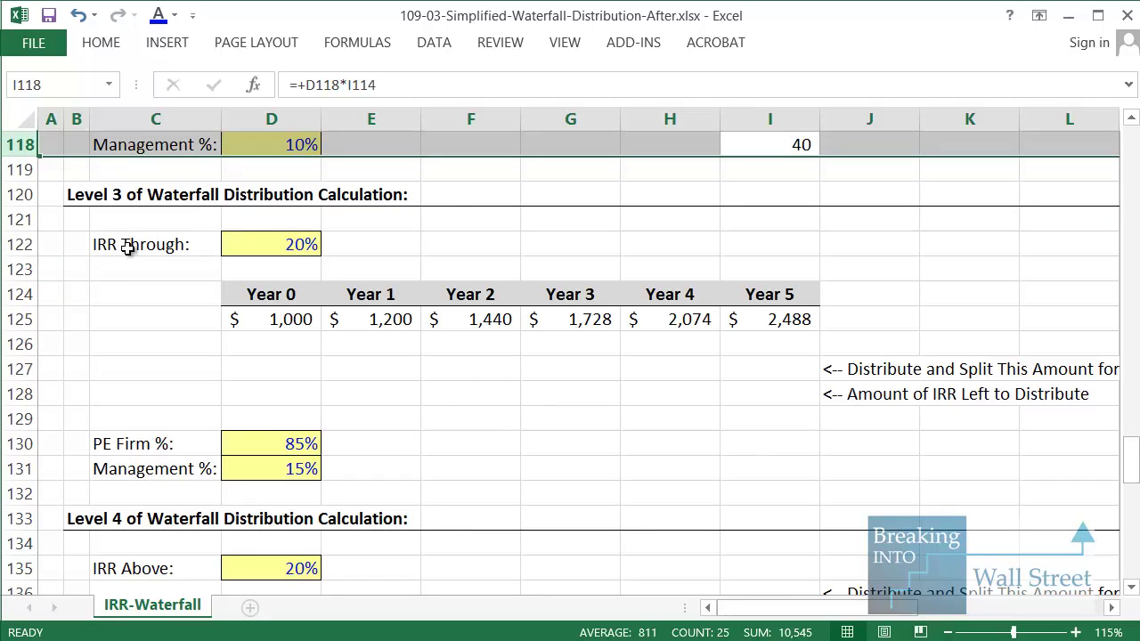
left_click_drag(127, 249, 806, 497)
left_click_drag(259, 451, 276, 478)
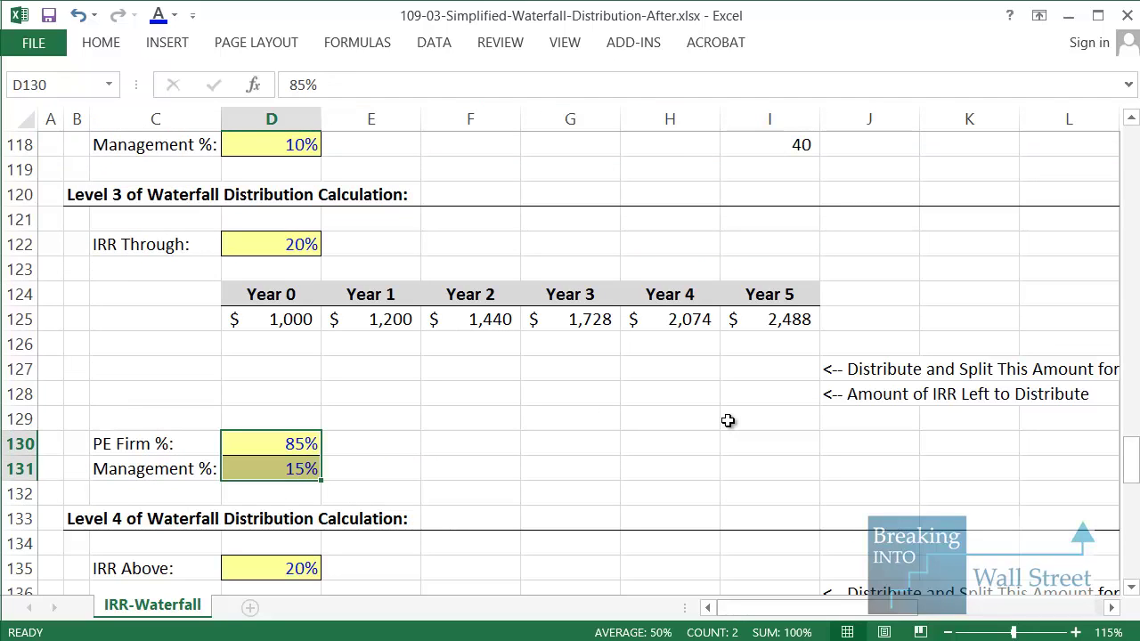
- Begin the Level 3 distribution formula in I127 with the Year 5 amount difference between Levels 3 and 2, =MIN(+I125-I112
left_click(767, 369)
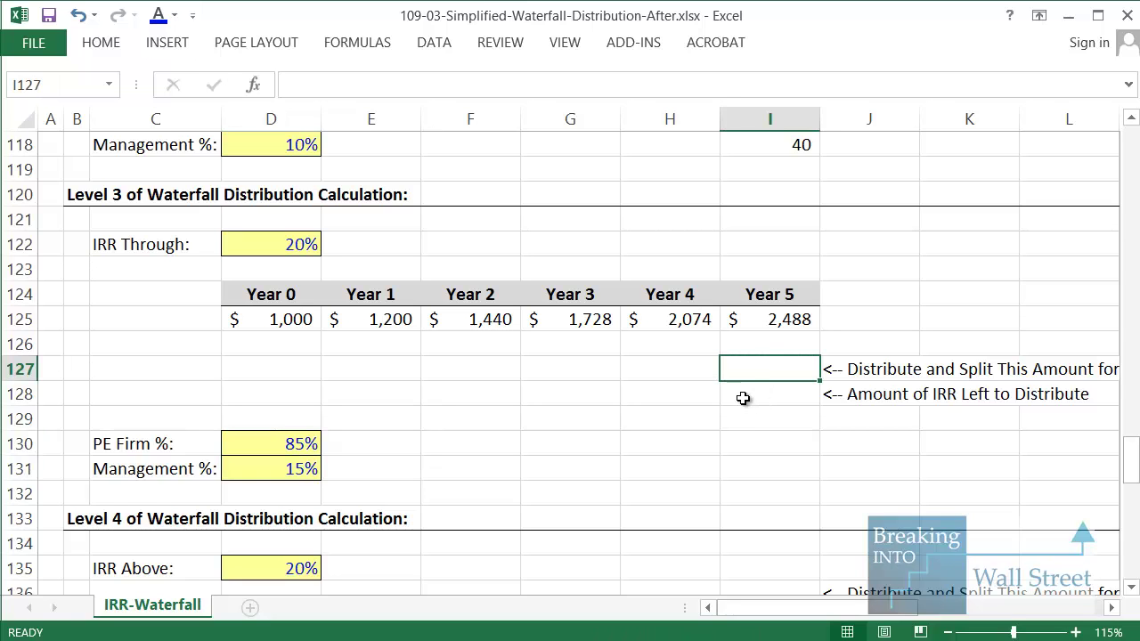
scroll(745, 364, "up", 3)
scroll(801, 285, "down", 3)
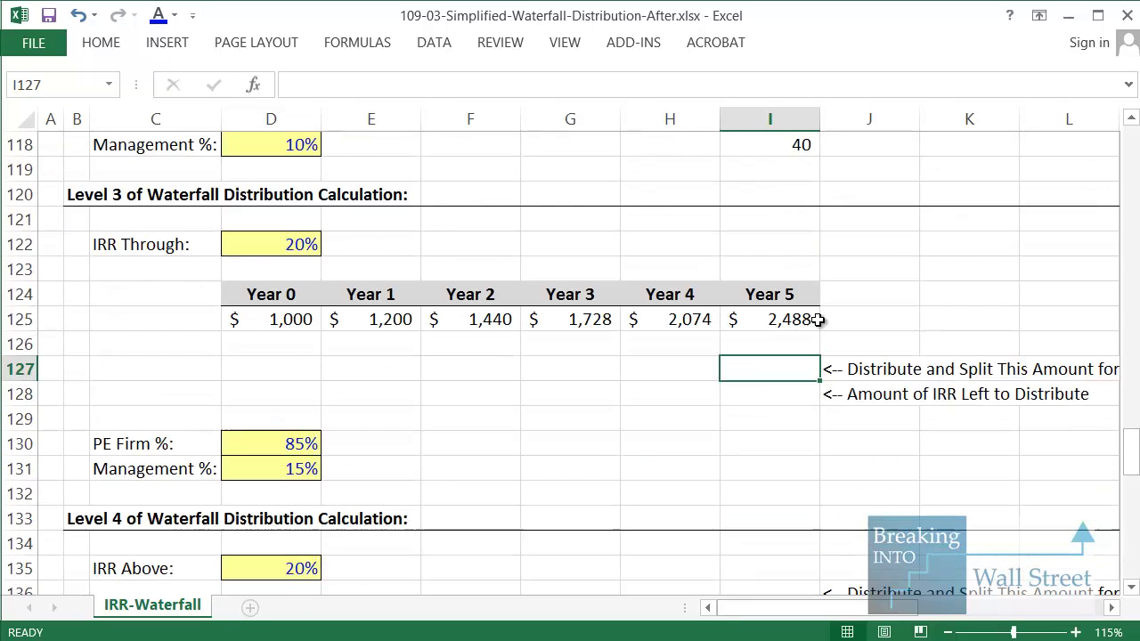
type("=MIN(")
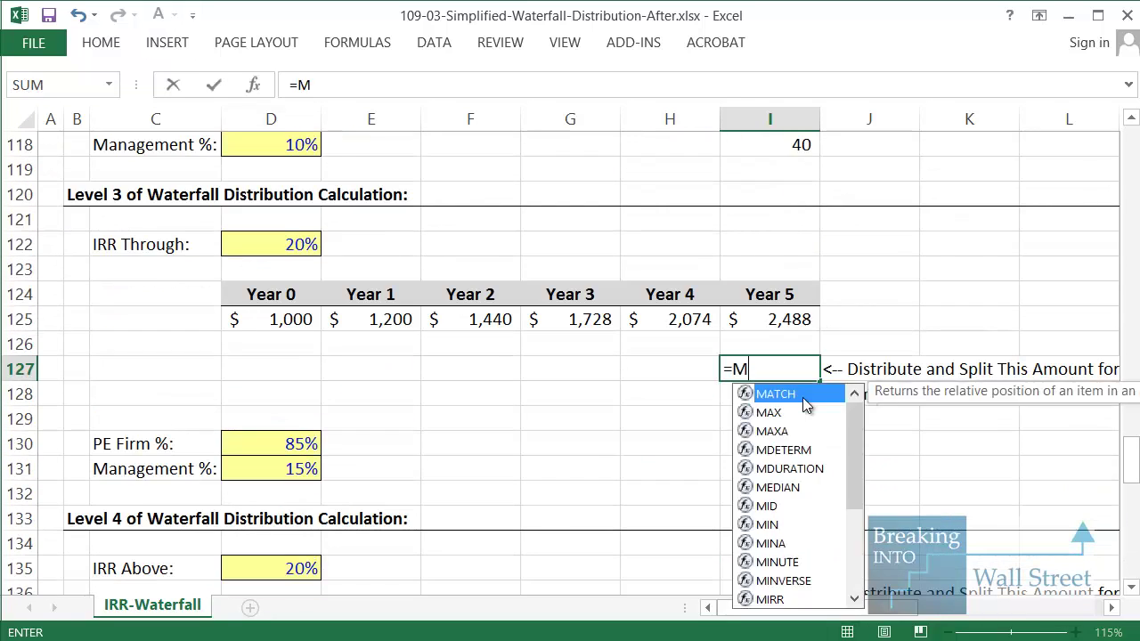
key("Up")
key("Up")
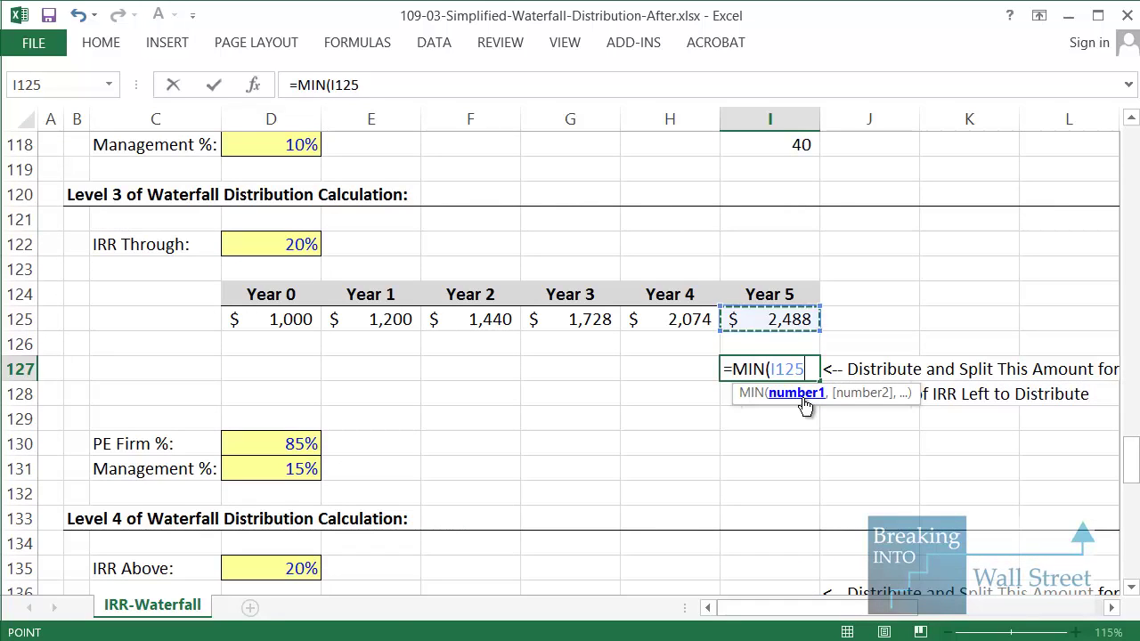
key("BackSpace")
key("BackSpace")
key("BackSpace")
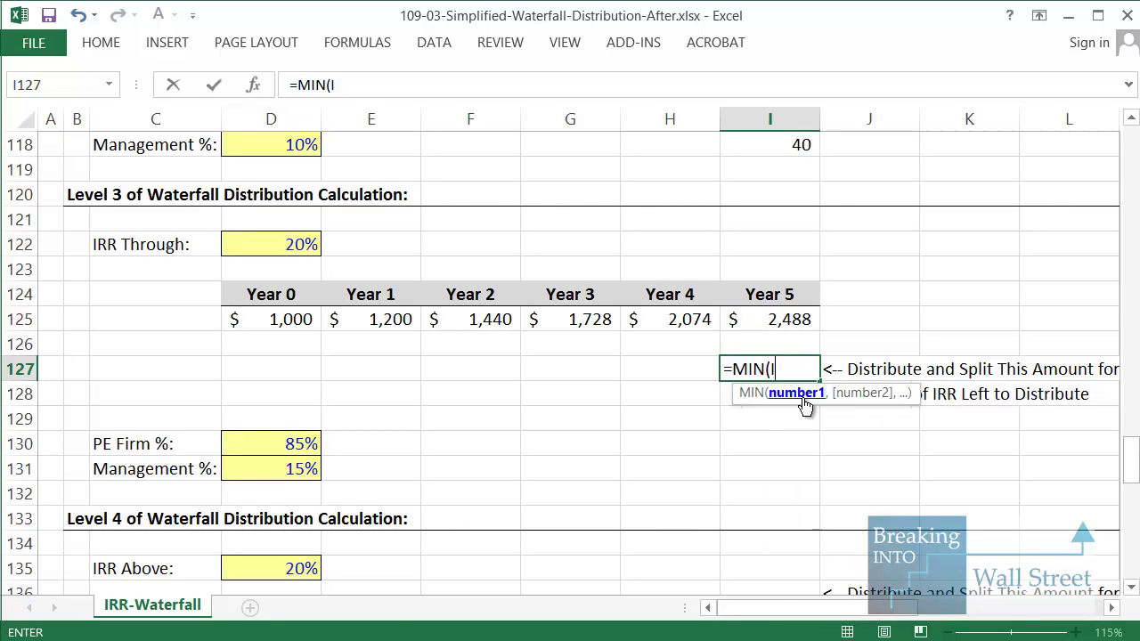
type("+")
key("Up")
key("Up")
type("-")
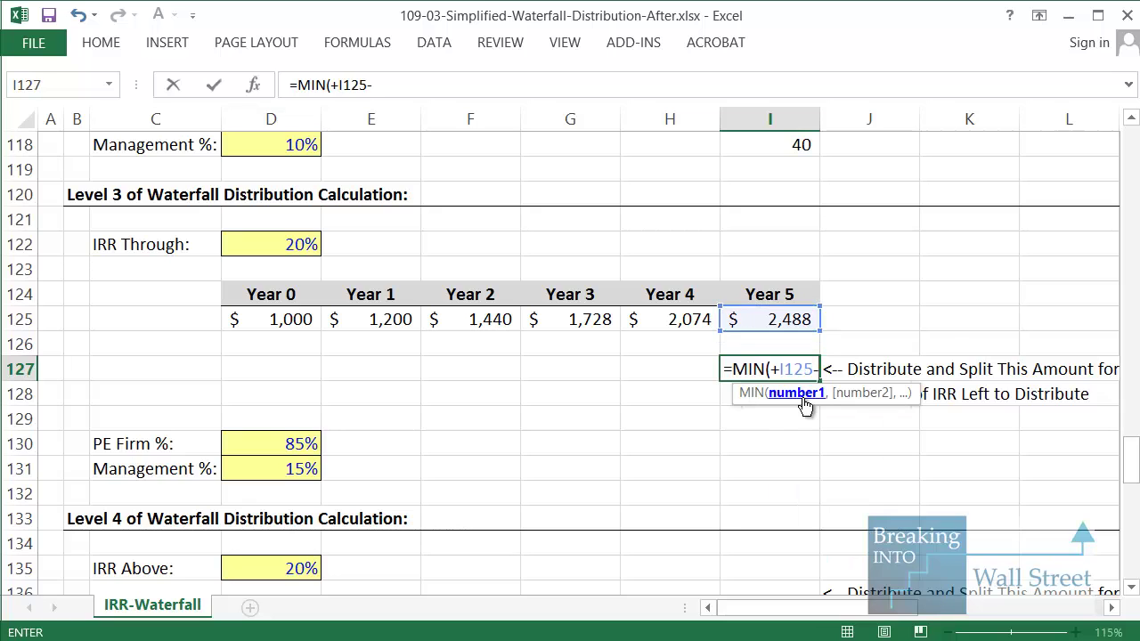
scroll(806, 313, "up", 1)
scroll(807, 313, "up", 1)
scroll(795, 198, "up", 1)
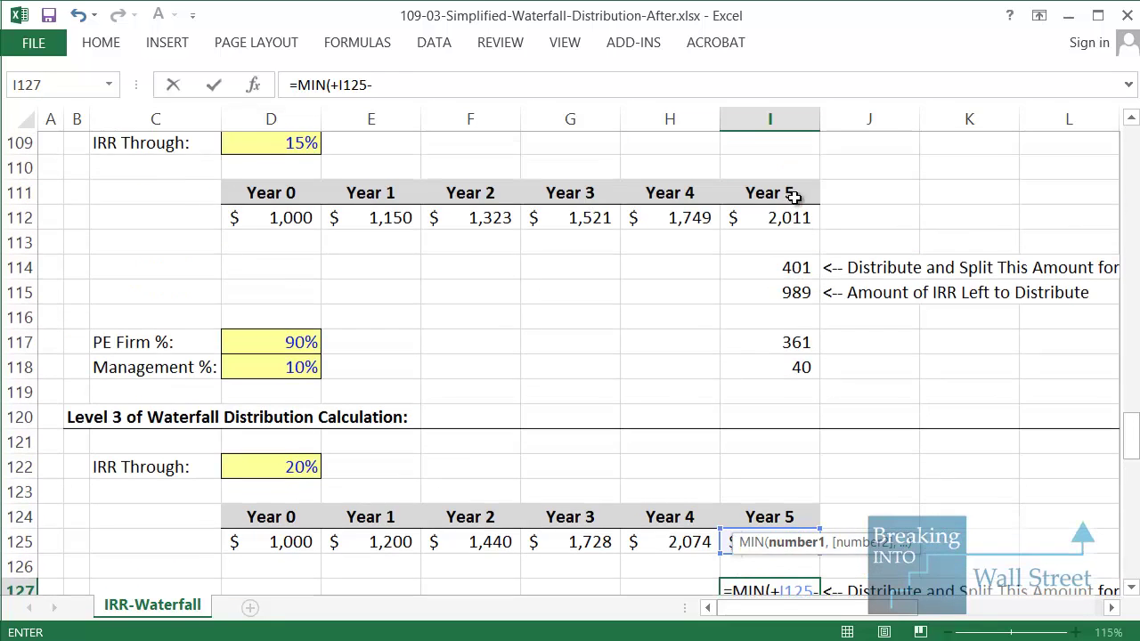
left_click(797, 218)
scroll(692, 329, "down", 3)
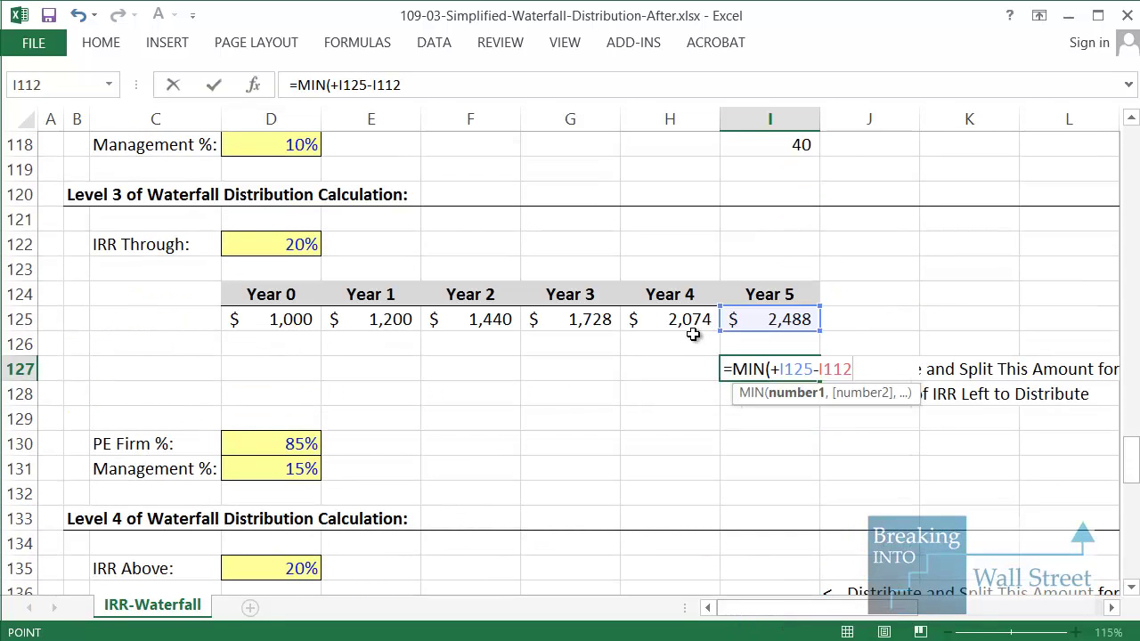
- Extend the I127 formula with a MAX of the anchored net proceeds less the Level 2 and Level 1 distributions, MAX($G$92-I114-I101
type(",MAX(")
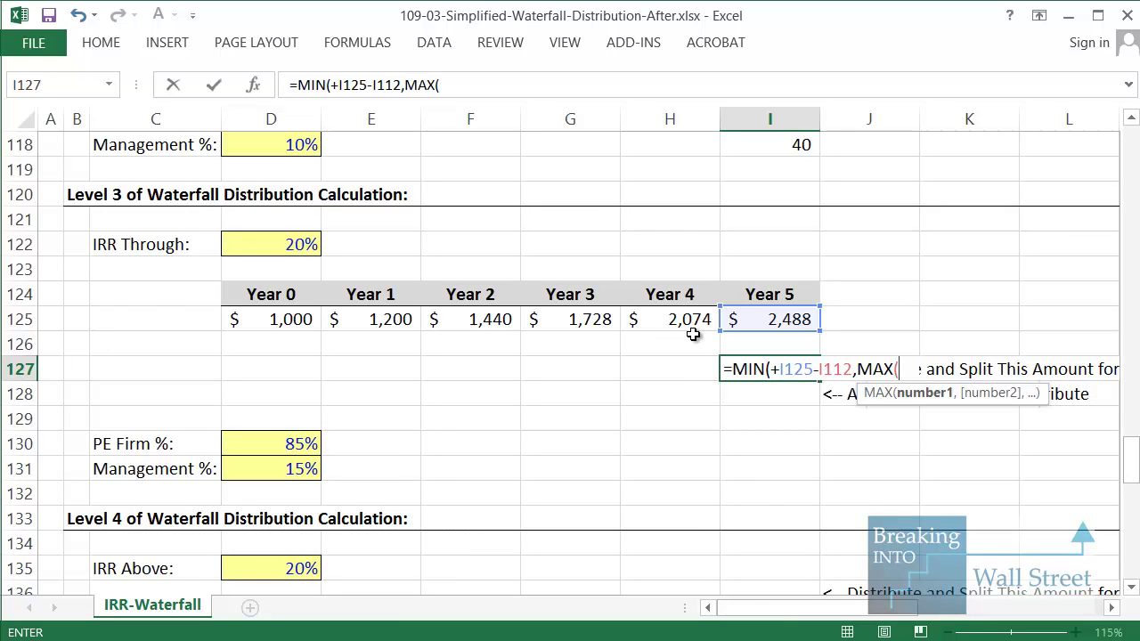
scroll(629, 299, "up", 9)
left_click(588, 176)
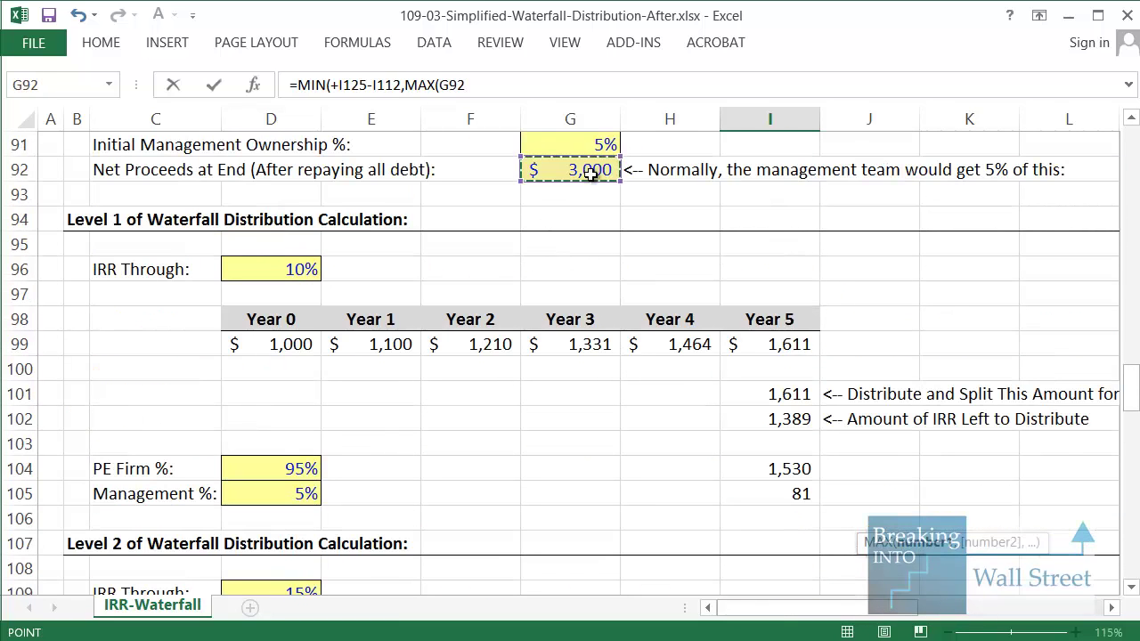
key("F4")
scroll(594, 219, "down", 4)
scroll(593, 219, "down", 5)
scroll(596, 227, "up", 4)
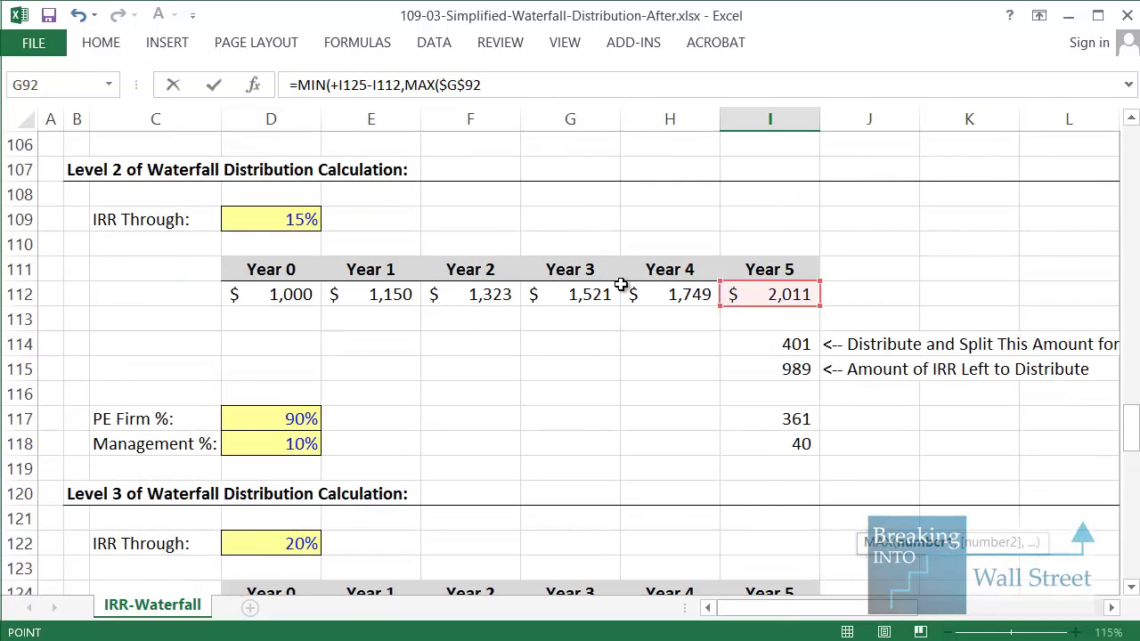
type("-")
scroll(739, 357, "down", 2)
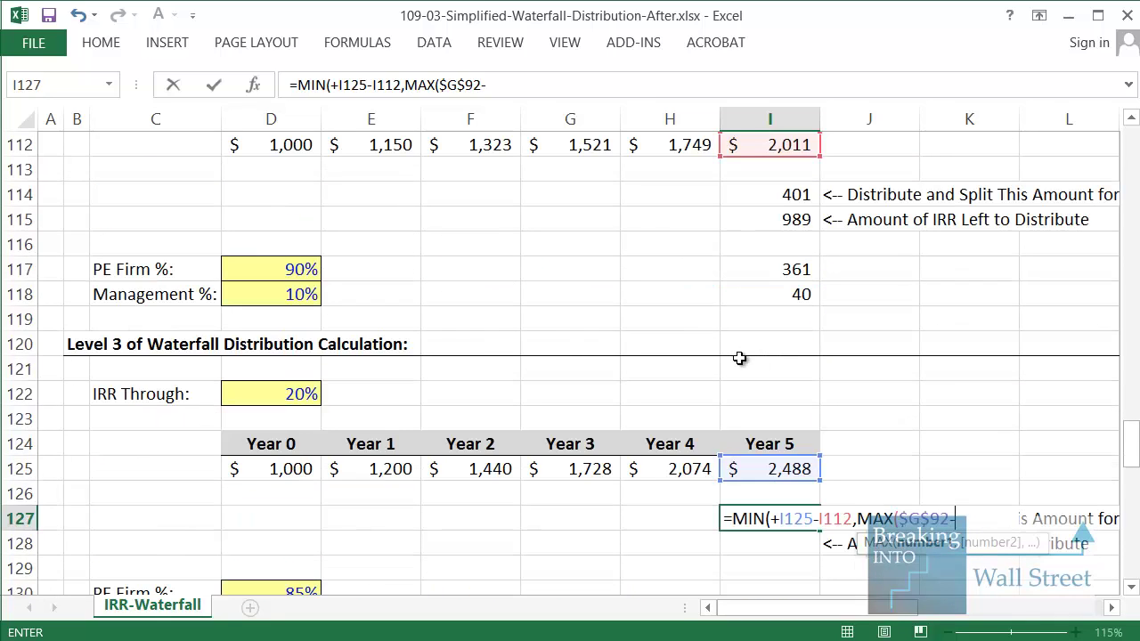
left_click(767, 196)
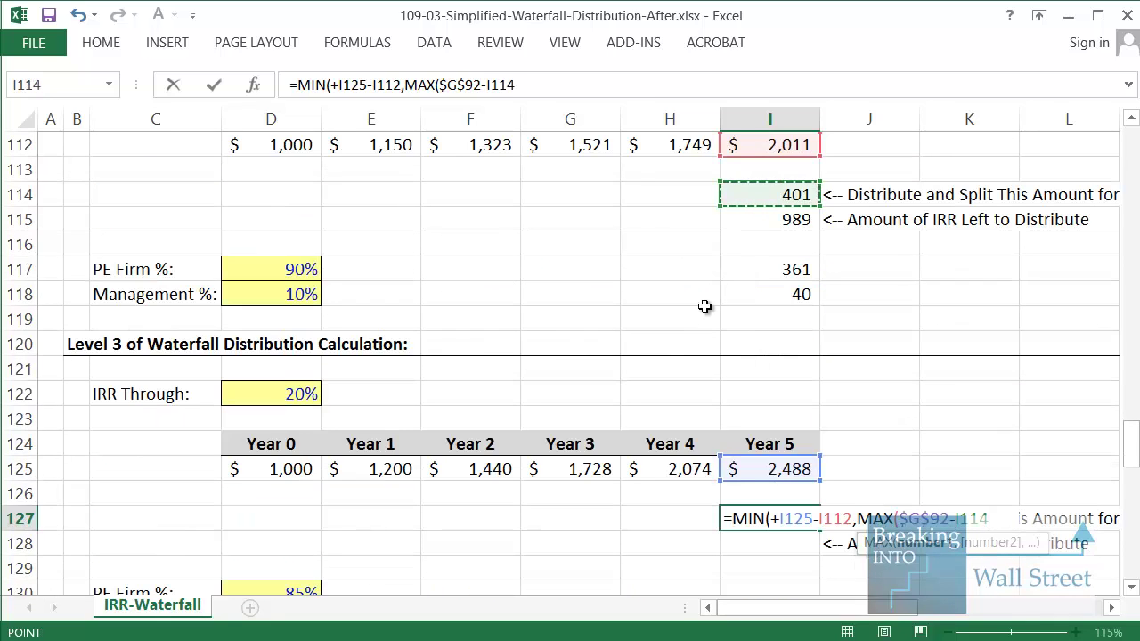
type("-")
scroll(746, 294, "up", 5)
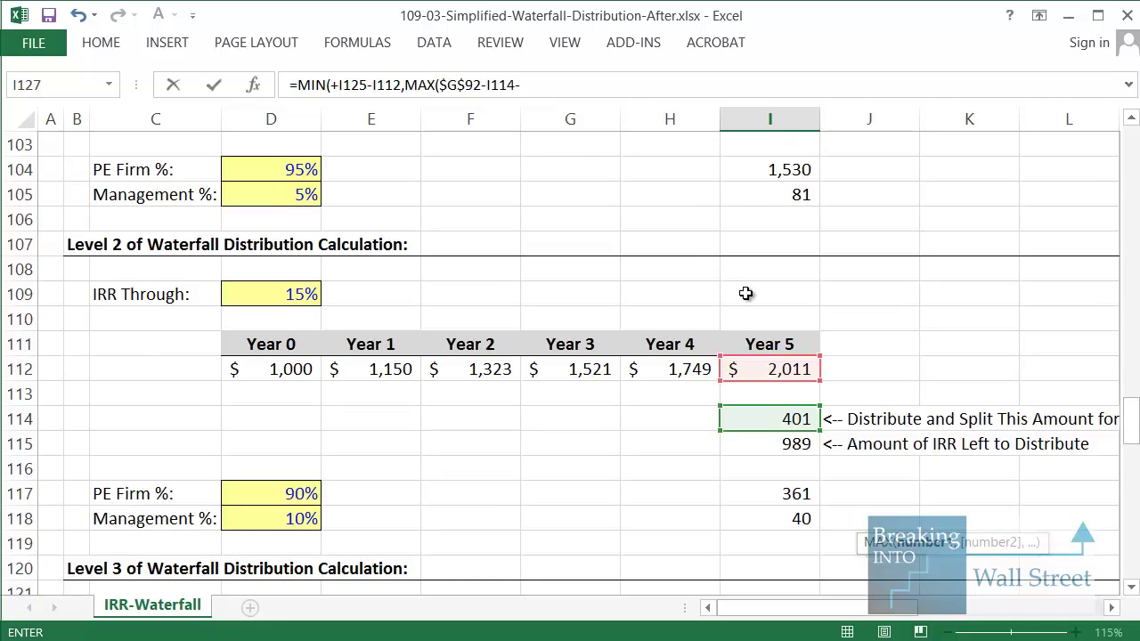
left_click(802, 244)
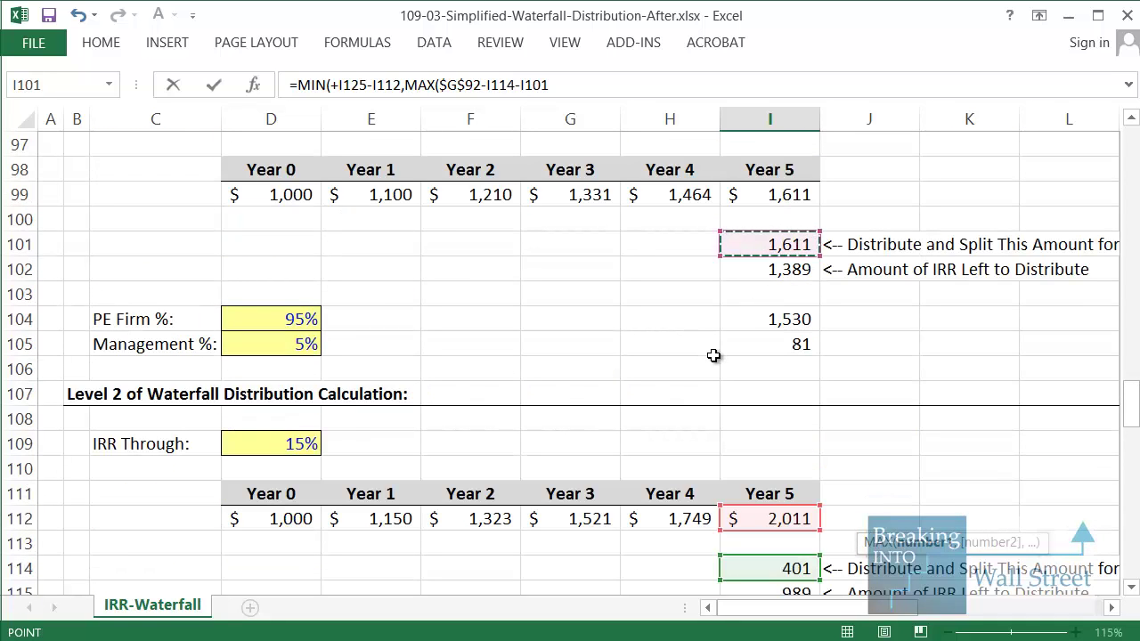
- Finish the I127 formula with a zero floor on the remaining proceeds, as =MIN(+I125-I112,MAX($G$92-I114-I101,0))
scroll(714, 356, "down", 7)
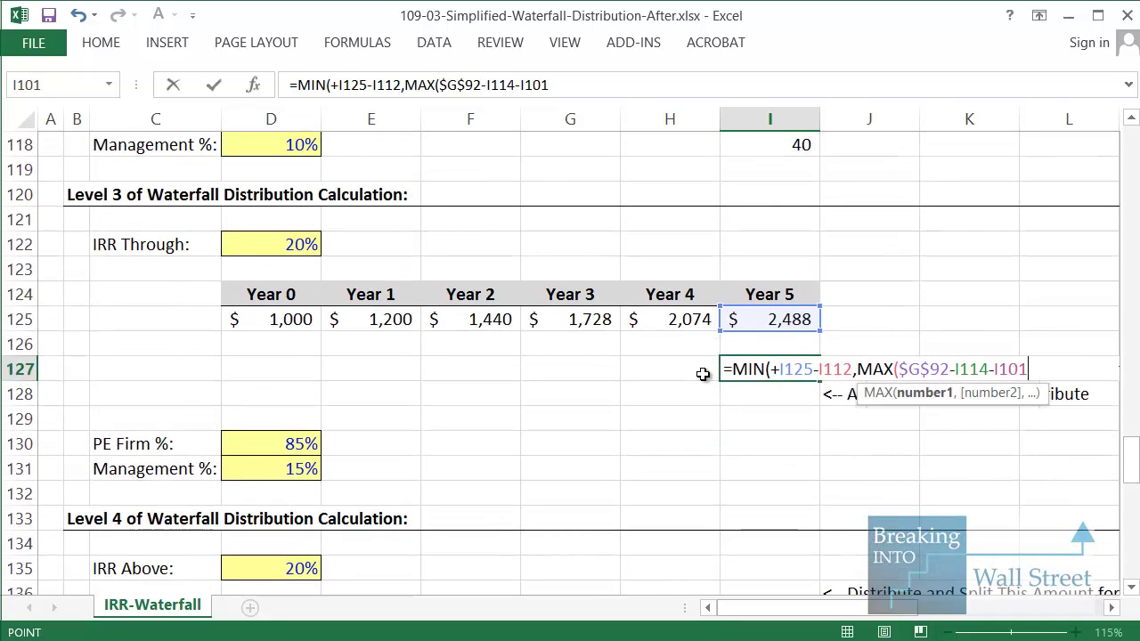
scroll(702, 374, "up", 1)
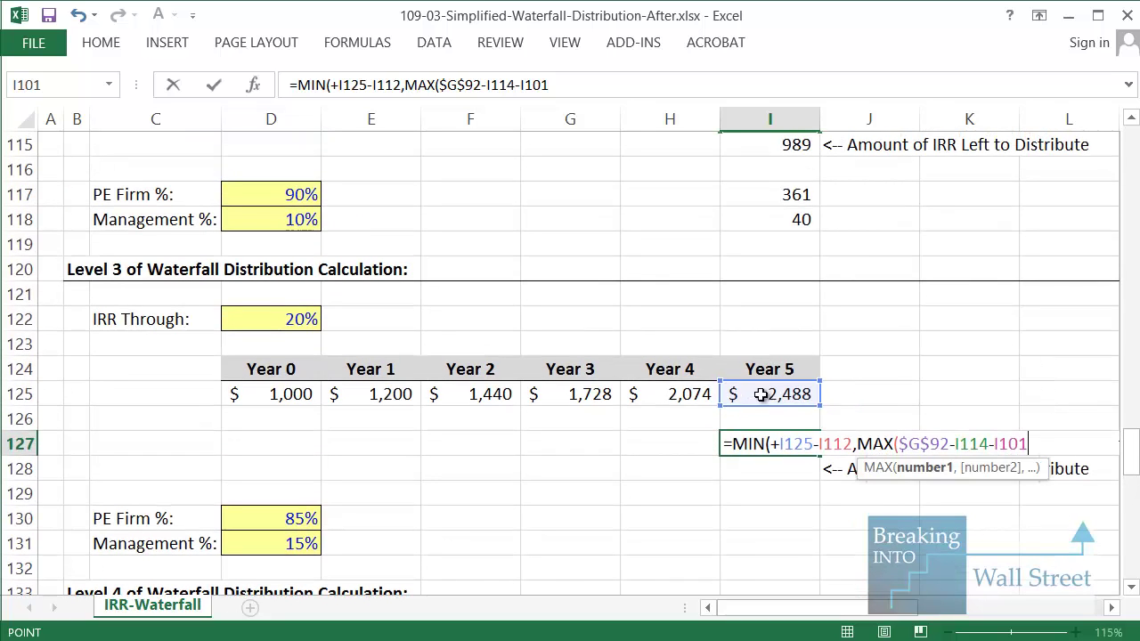
scroll(792, 392, "up", 3)
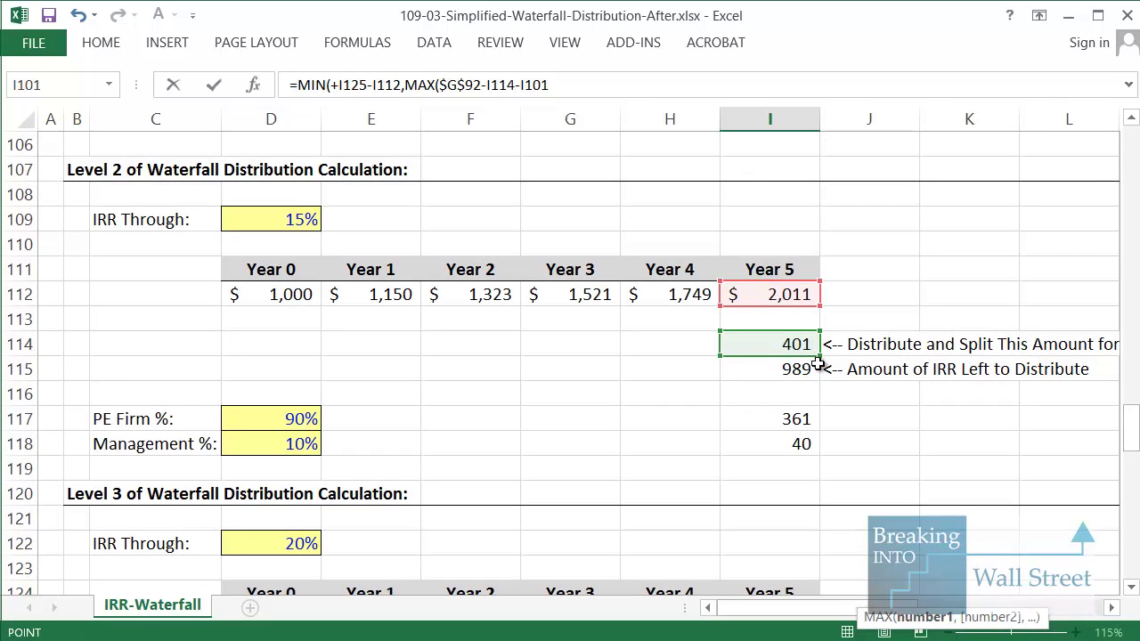
scroll(819, 374, "up", 7)
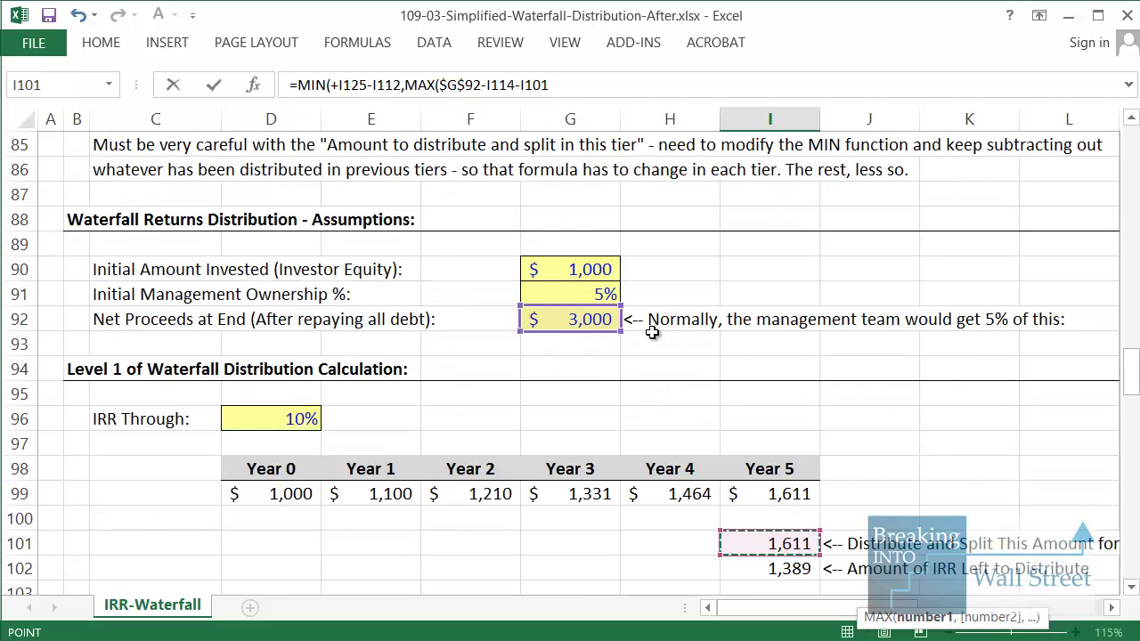
scroll(798, 387, "down", 9)
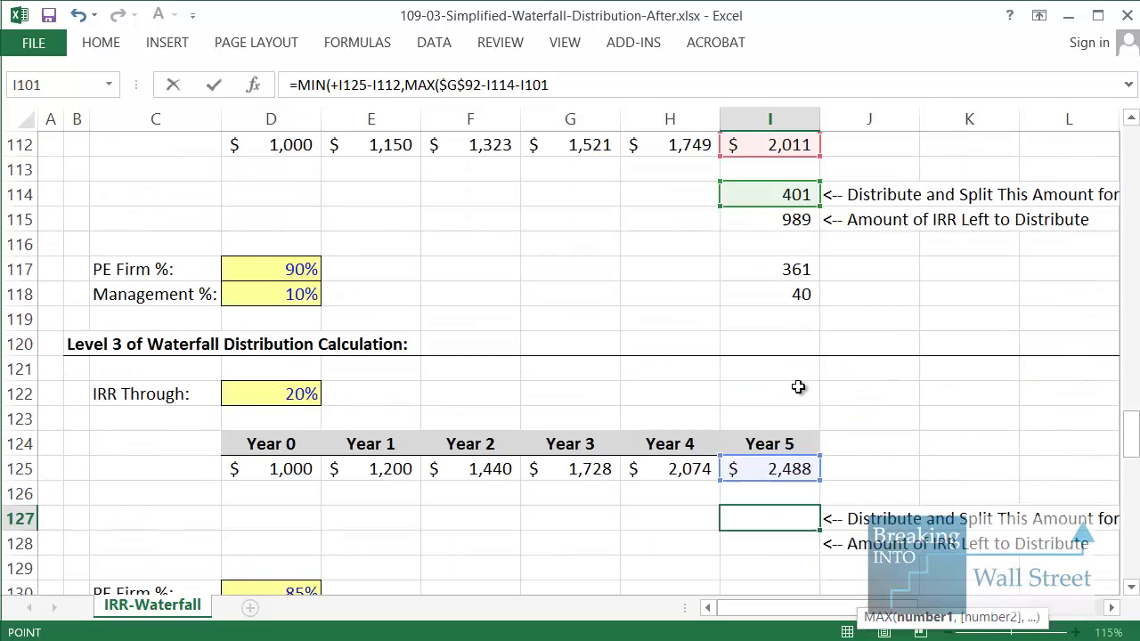
scroll(798, 386, "down", 2)
type(",0")
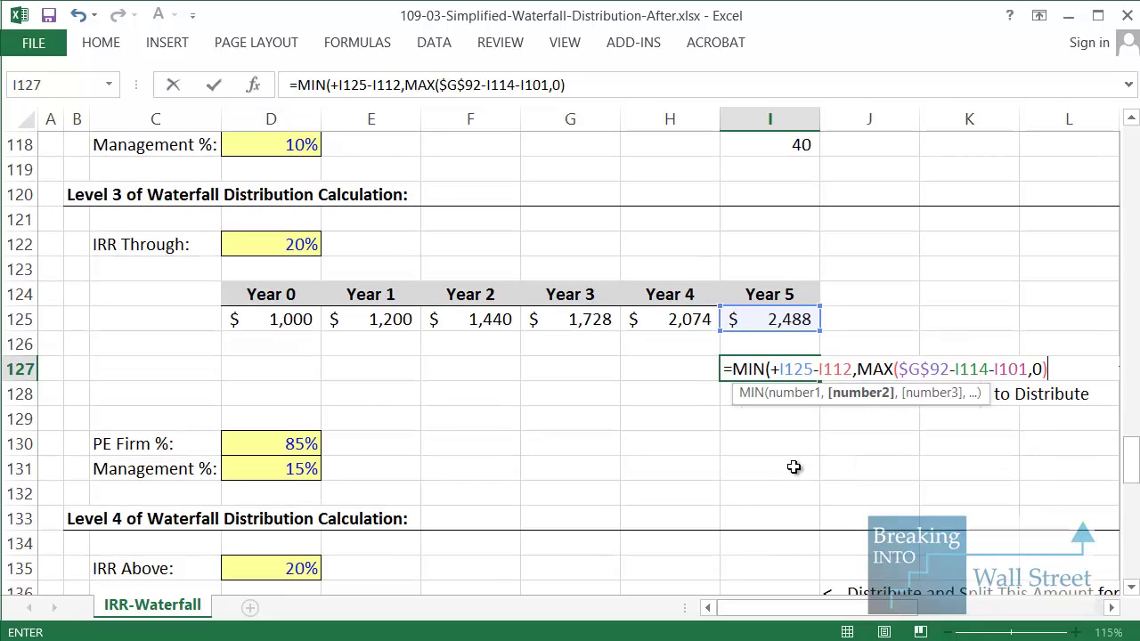
key("Return")
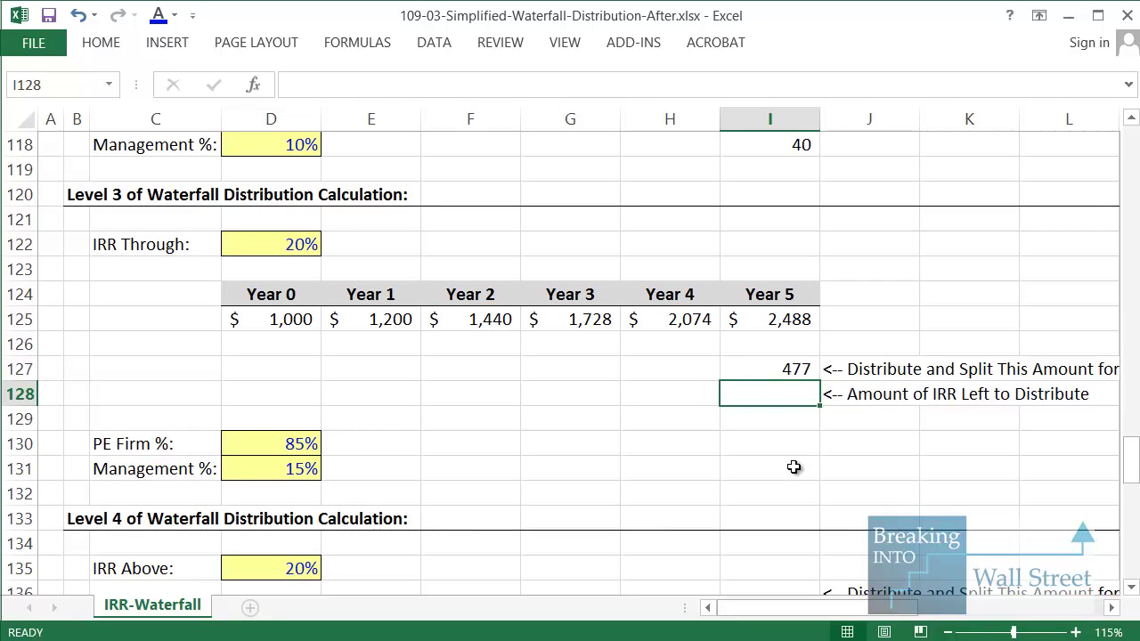
- Calculate the Level 3 amount left to distribute in I128 with =MAX(I115-I127,0)
type("=MAX(")
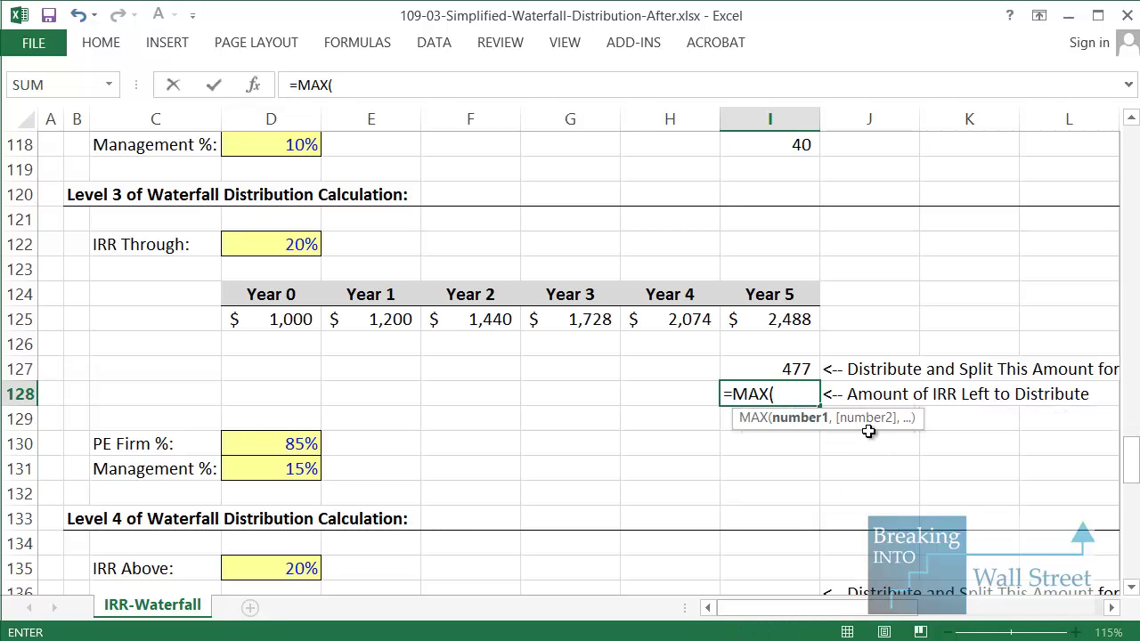
scroll(868, 427, "up", 2)
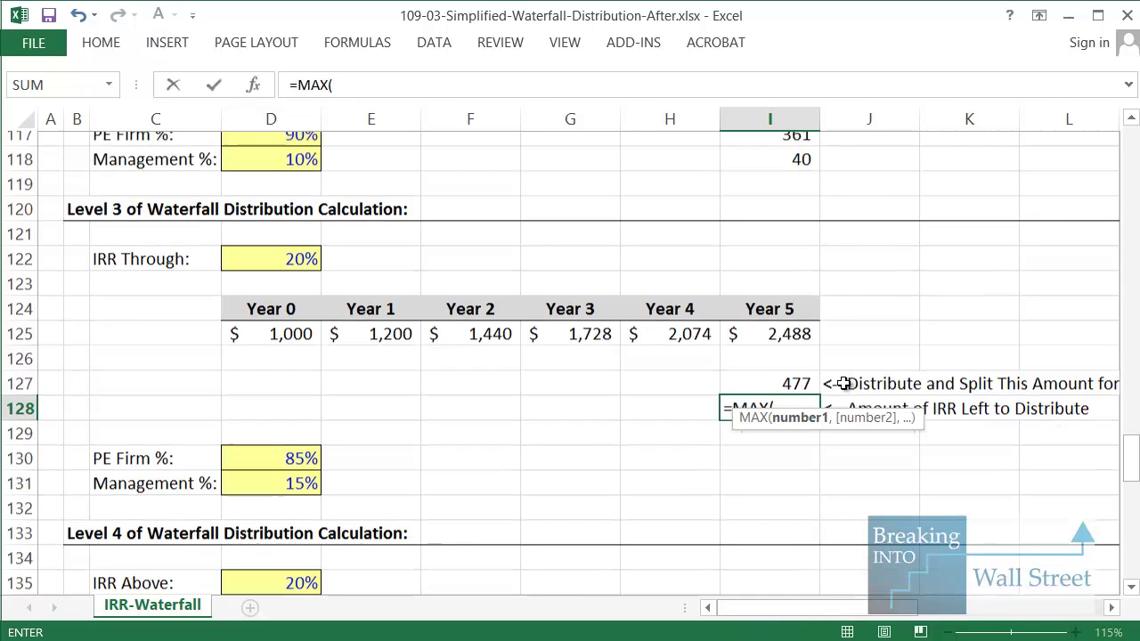
left_click(804, 199)
left_click(796, 219)
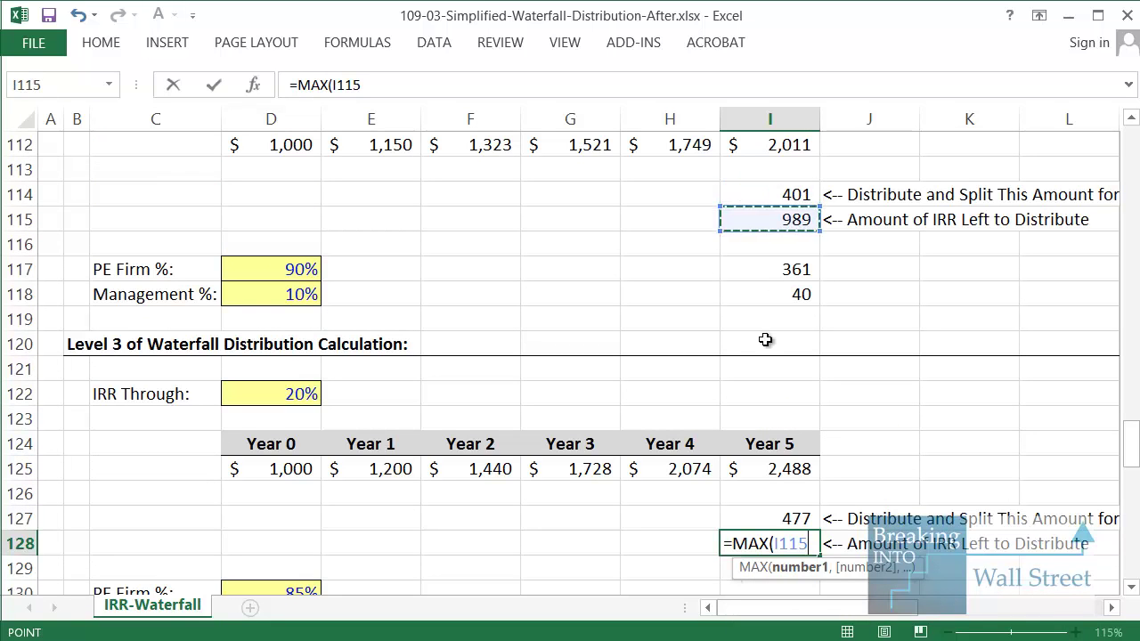
type("-")
key("Up")
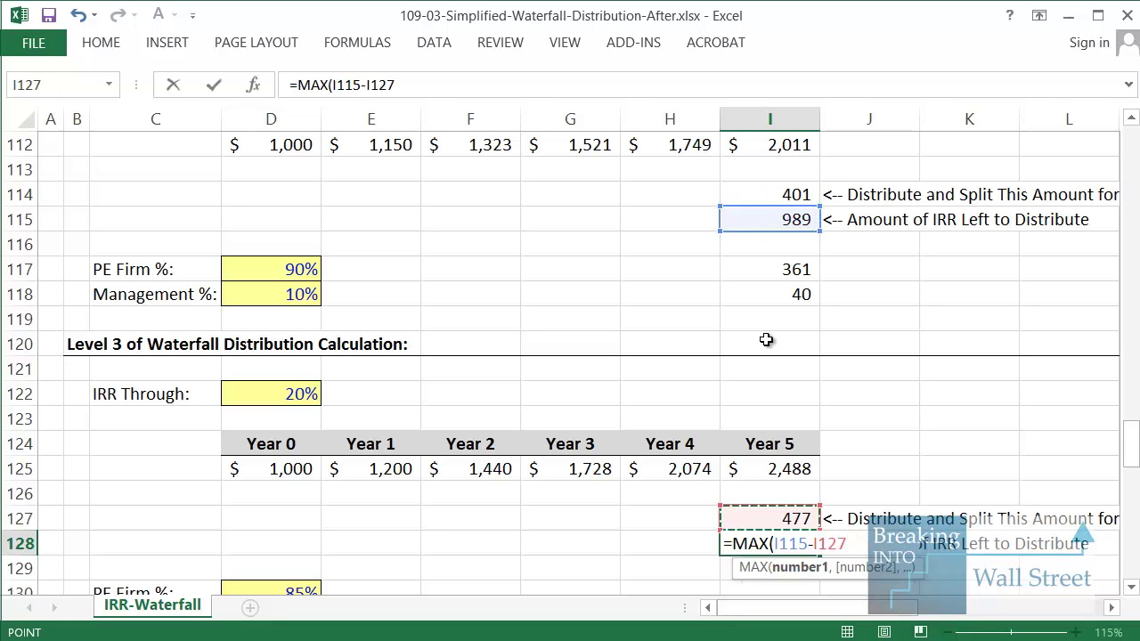
type(",0)")
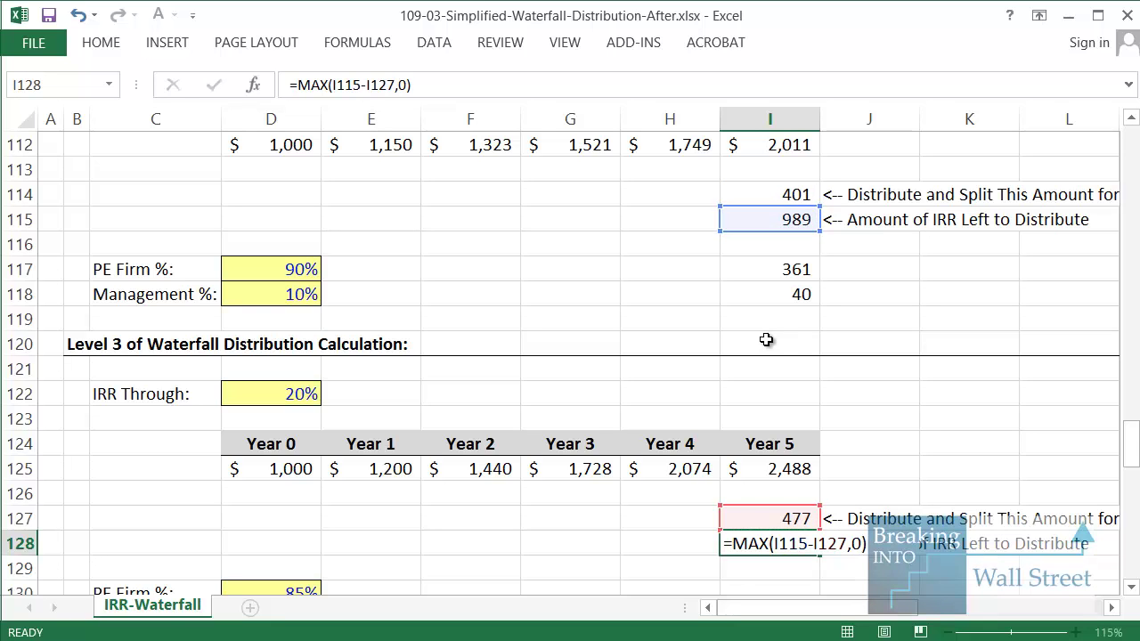
key("ctrl+Return")
- Copy the Level 2 PE firm and management split formulas from I117:I118 to the Level 3 split in I130:I131
scroll(822, 475, "up", 1)
scroll(820, 550, "down", 1)
scroll(739, 362, "down", 2)
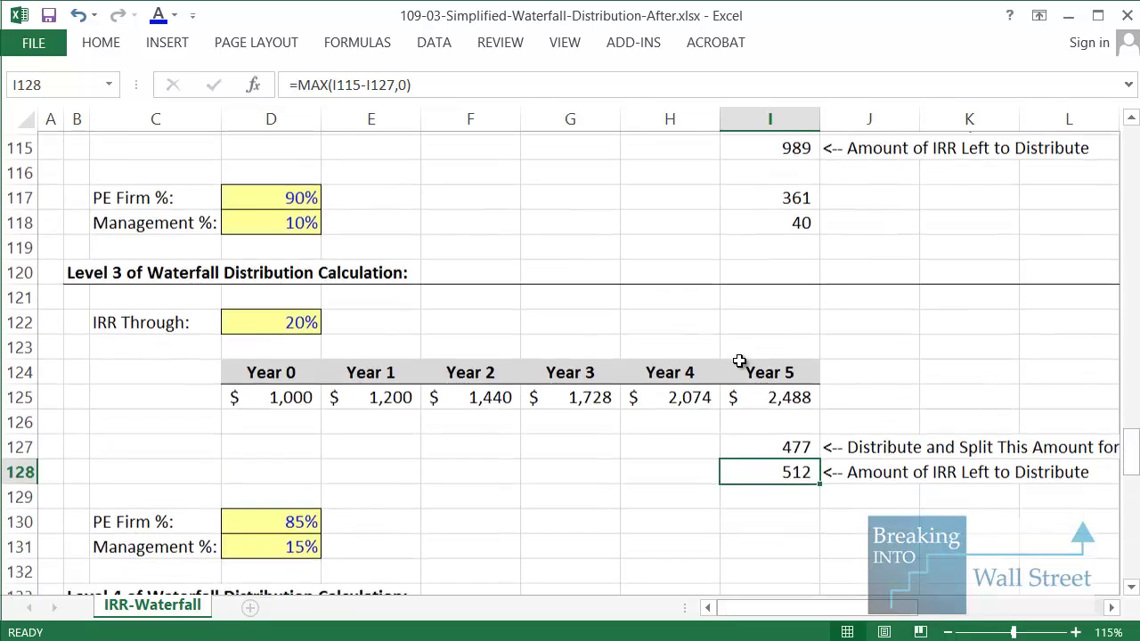
scroll(725, 360, "down", 1)
left_click_drag(725, 361, 377, 374)
scroll(758, 280, "up", 3)
left_click(783, 267)
left_click_drag(783, 267, 785, 294)
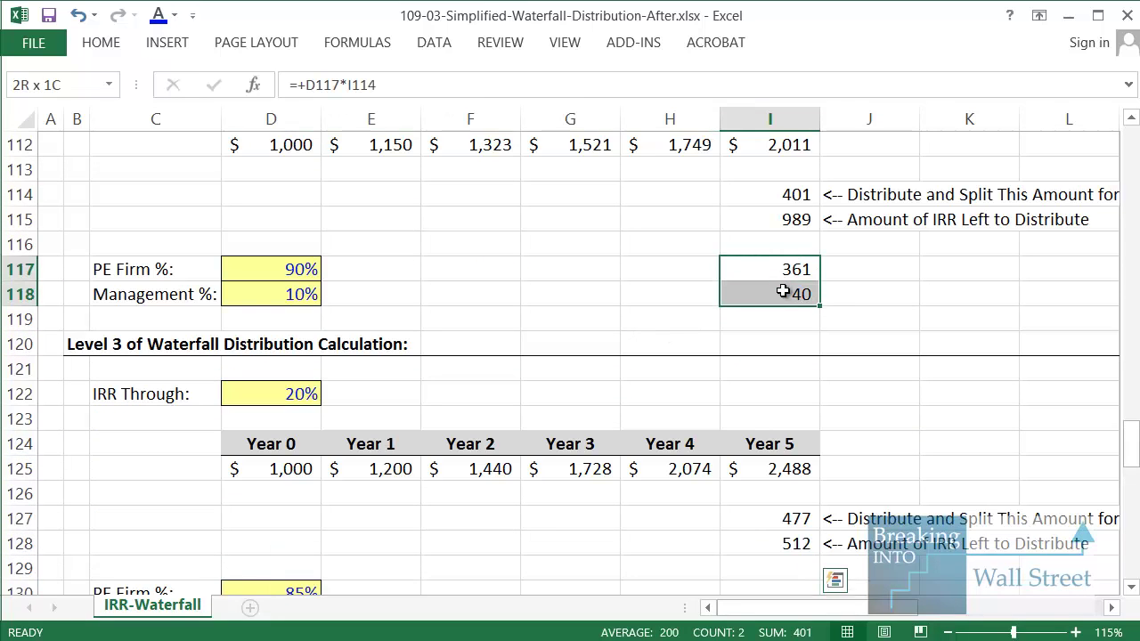
key("ctrl+c")
scroll(820, 478, "down", 3)
left_click(795, 374)
key("Return")
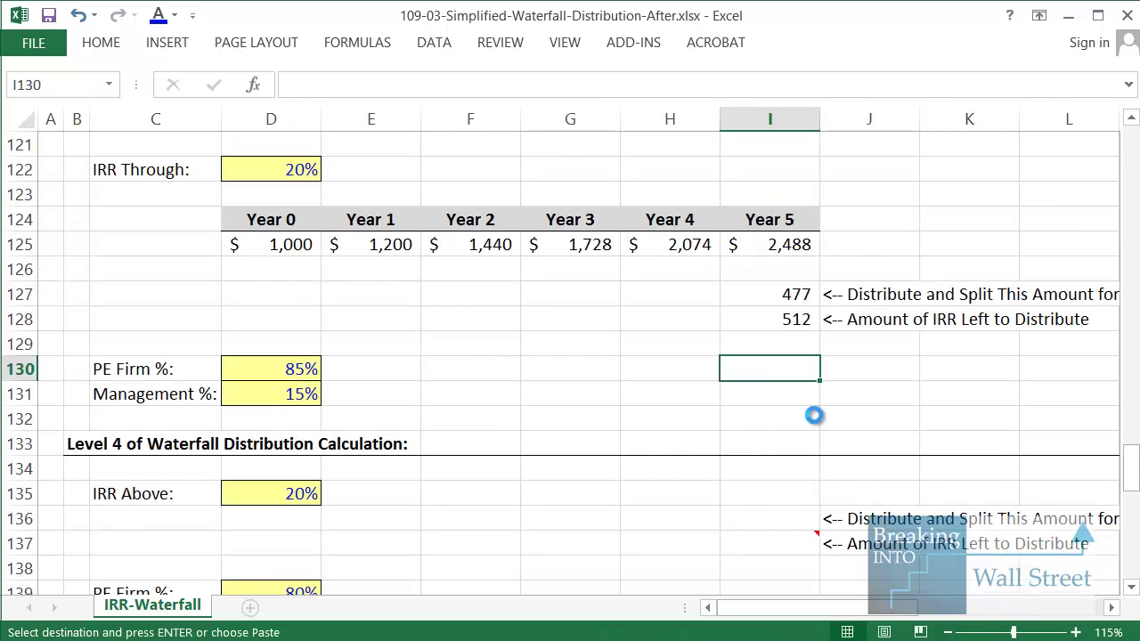
- Link the Level 4 distribution amount in I136 to the Level 3 amount left to distribute, =+I128
left_click(768, 489)
scroll(770, 489, "down", 2)
key("Down")
type("=")
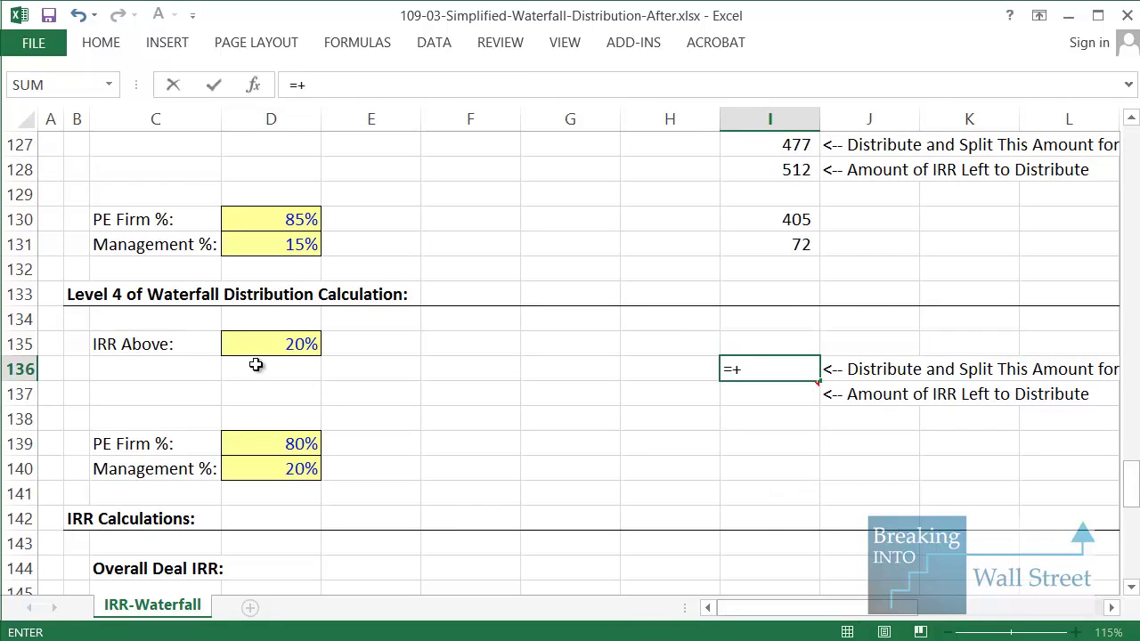
key("Escape")
scroll(312, 293, "down", 1)
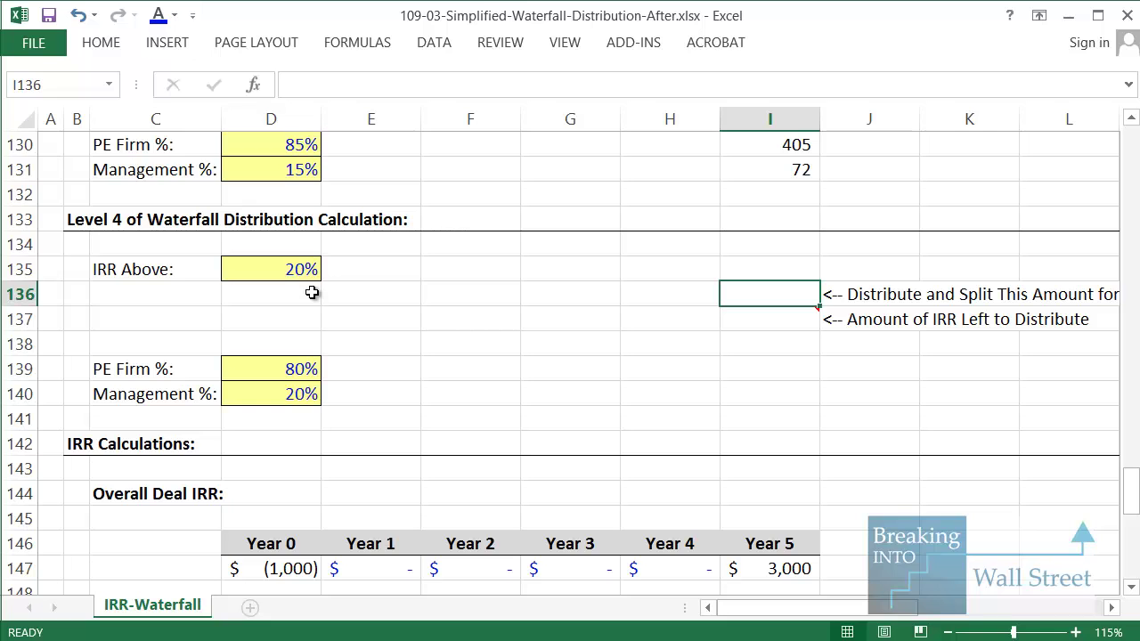
type("=")
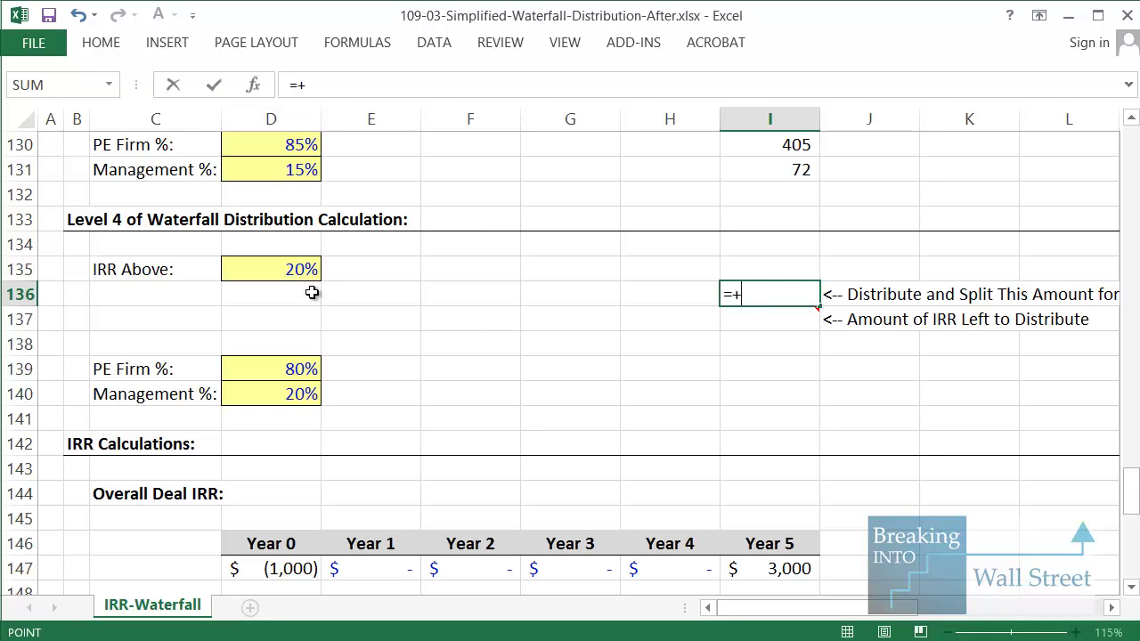
type("+")
key("Up")
key("Up")
key("Up")
key("Up")
key("Up")
key("Up")
key("Up")
key("Up")
key("Up")
key("Down")
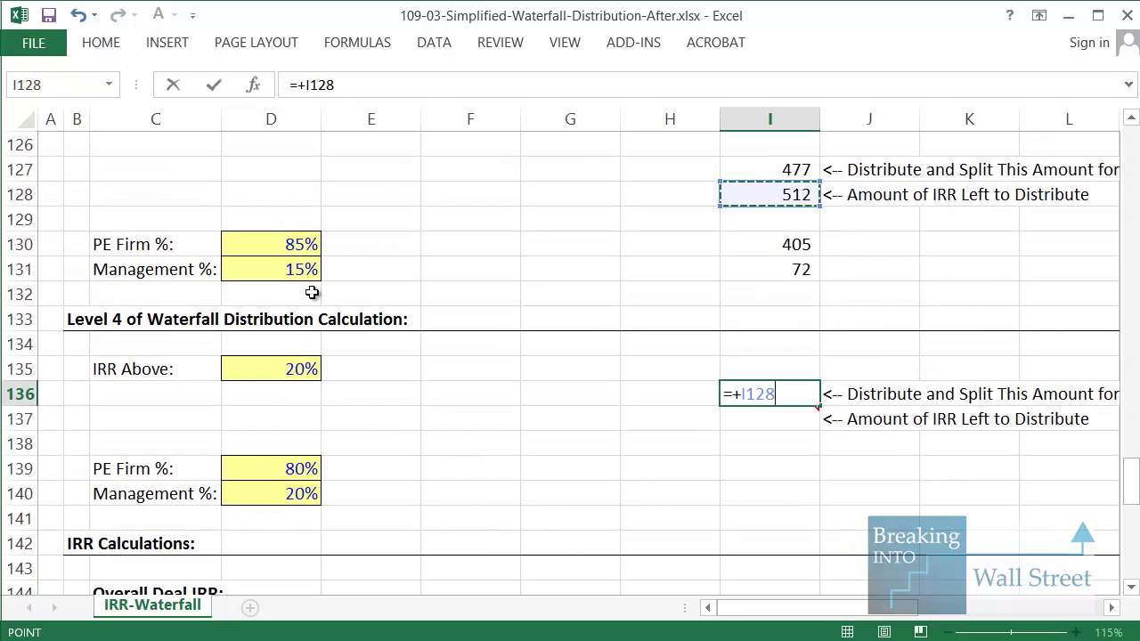
key("Return")
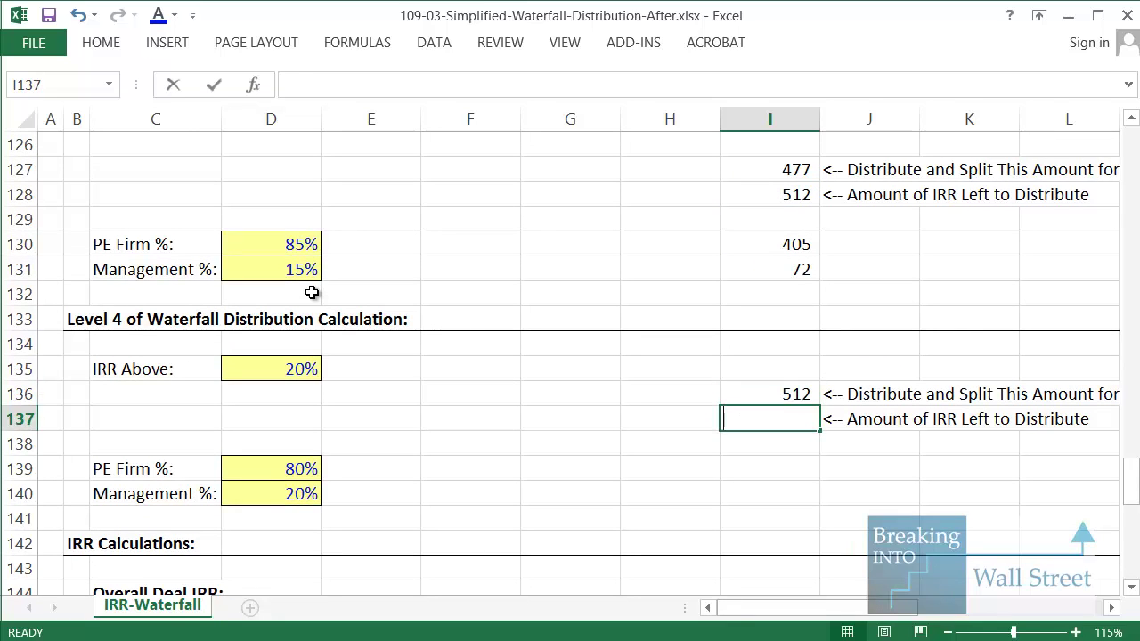
- Set the Level 4 amount of IRR left to distribute in I137 to 0
type("0")
key("ctrl+Return")
key("shift+space")
key("shift+Up")
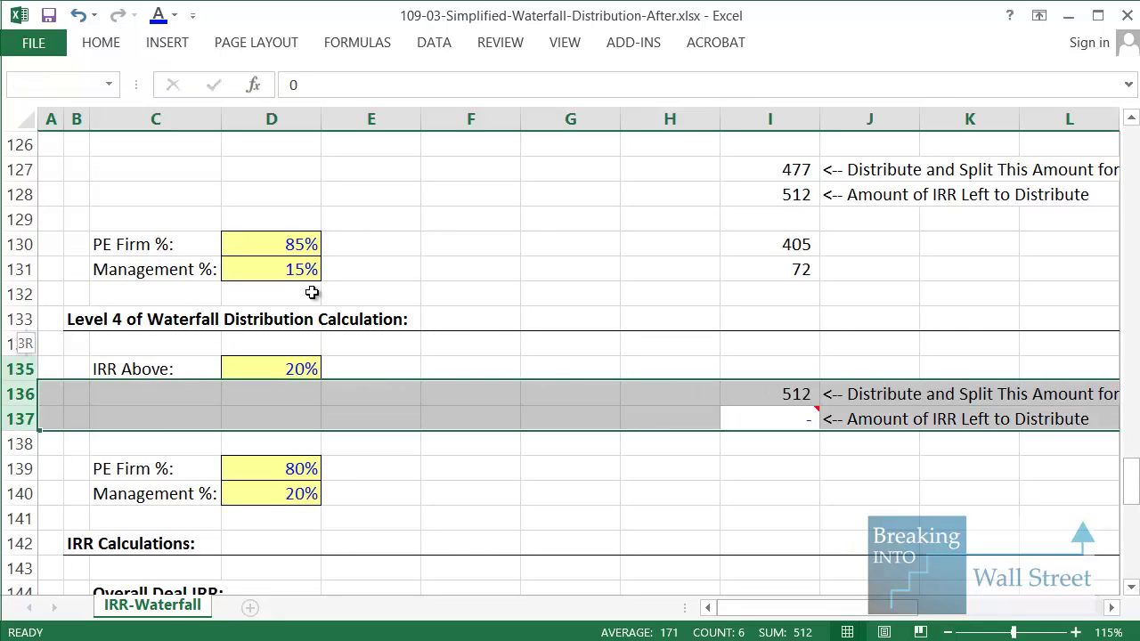
key("shift+Up")
key("shift+Up")
- Calculate the PE firm's share of the Level 4 distribution in I139 with =+D139*I136
key("Down")
key("Down")
type("=")
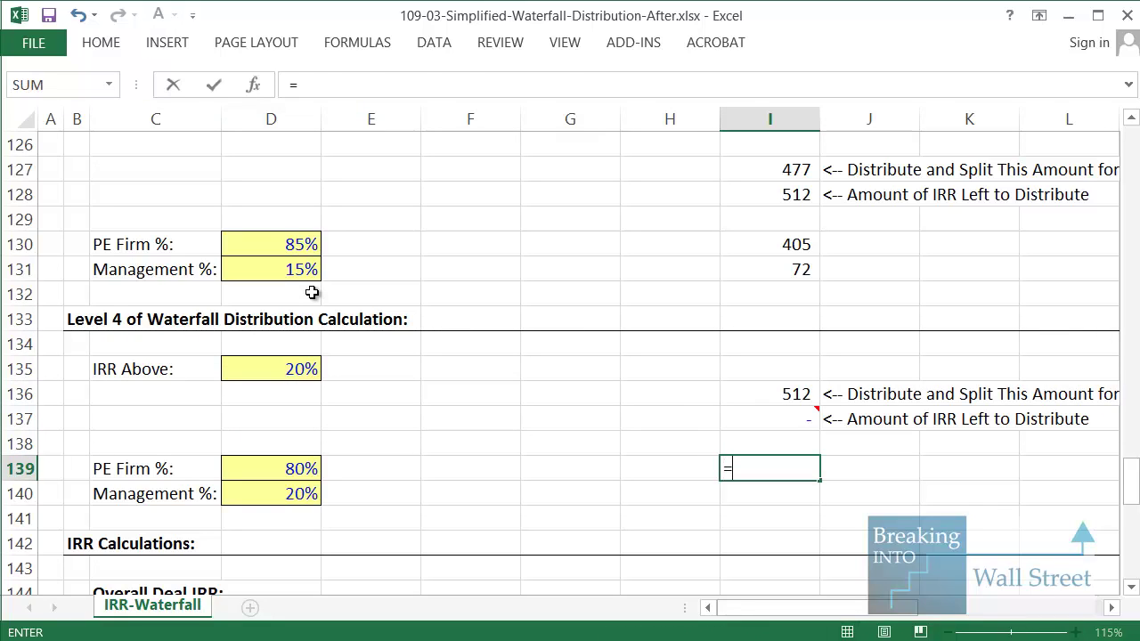
type("+")
key("Left")
key("Left")
key("Left")
key("Left")
key("Left")
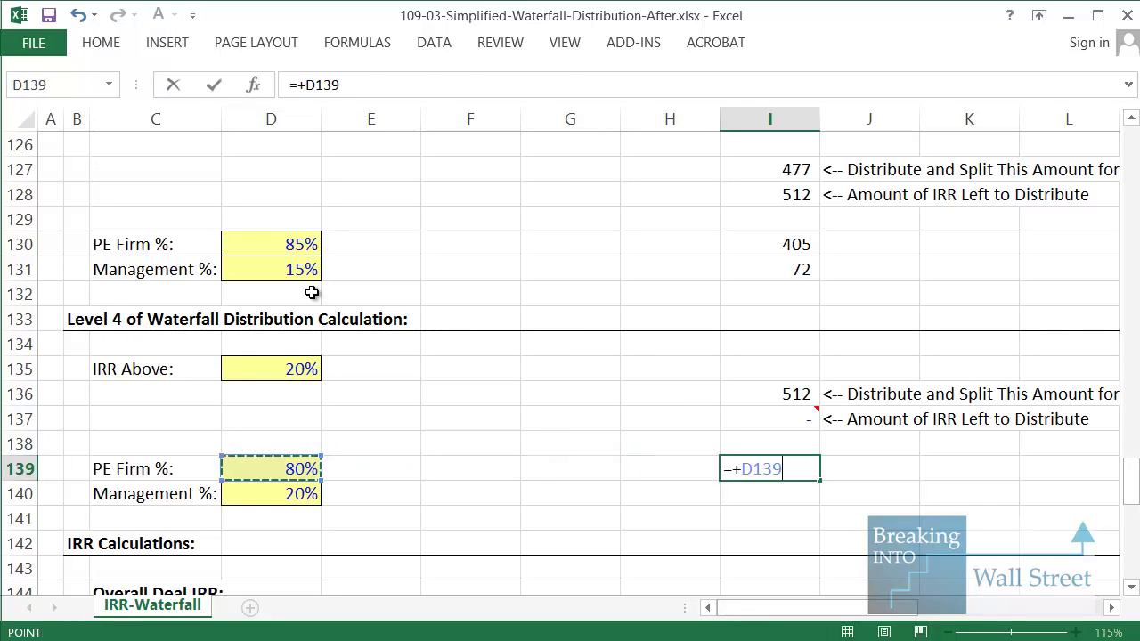
type("*")
key("Up")
key("Up")
key("Up")
key("Return")
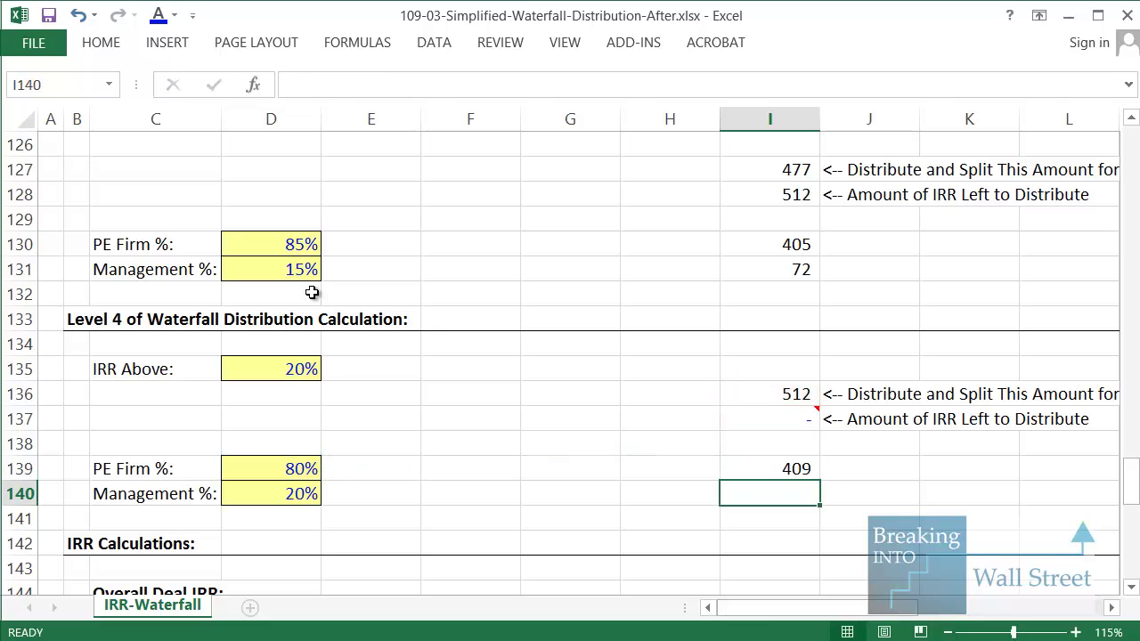
- Calculate the management share of the Level 4 distribution in I140 with =+D140*I136
type("=+")
key("Left")
key("Left")
key("Left")
key("Left")
key("Left")
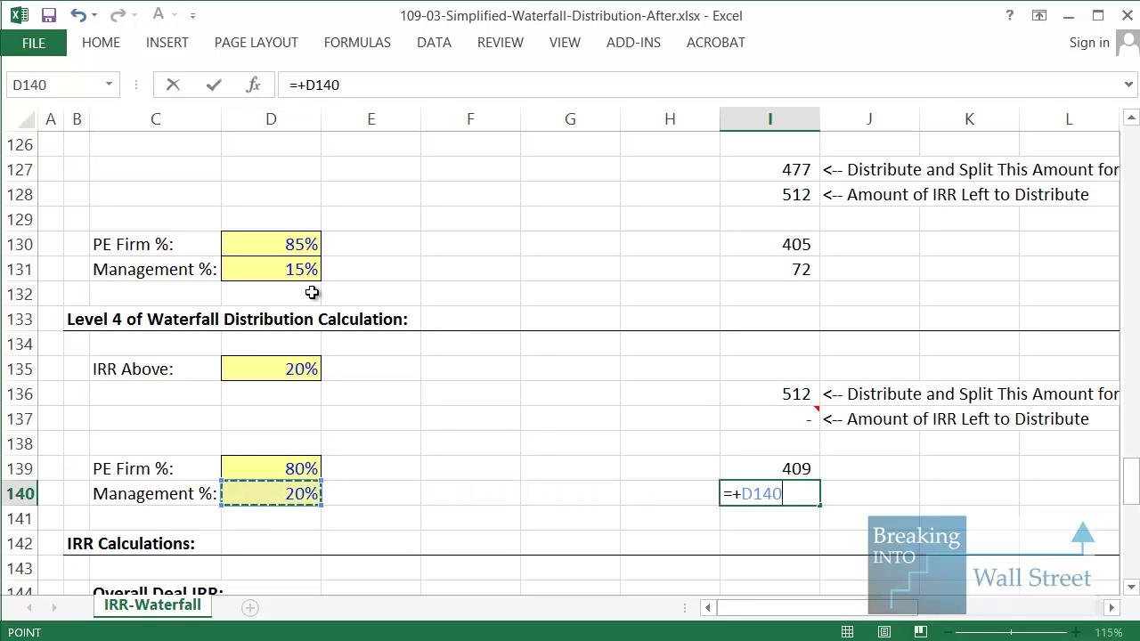
type("*")
key("Up")
key("Up")
key("Up")
key("Up")
key("shift+Return")
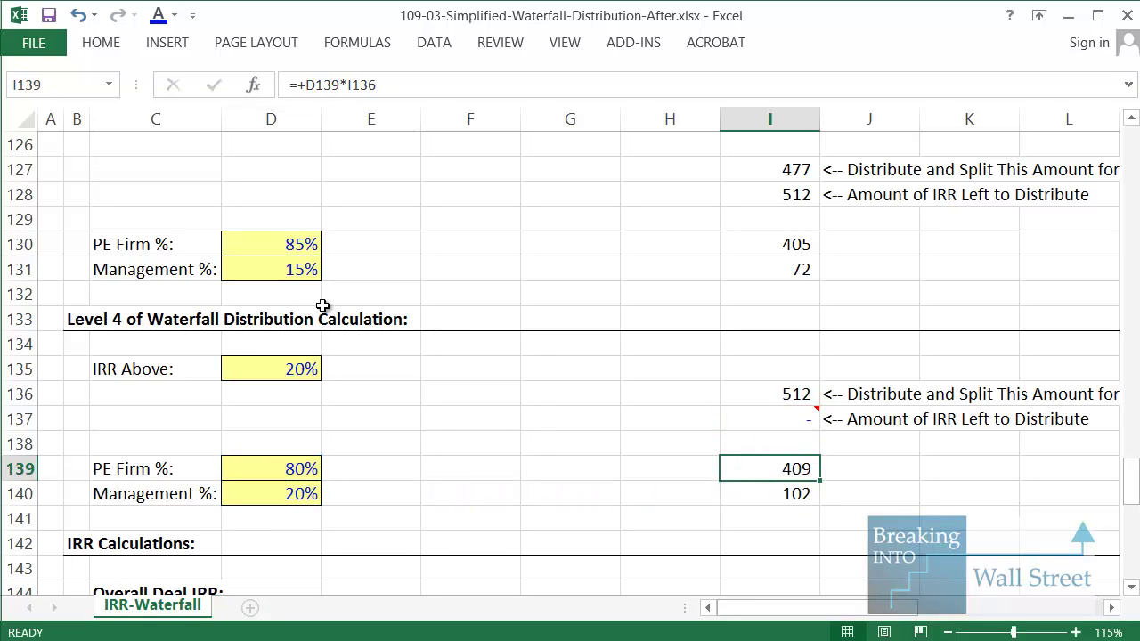
- Review the IRR Calculations section, covering the overall deal, PE firm and management team blocks
scroll(556, 410, "down", 3)
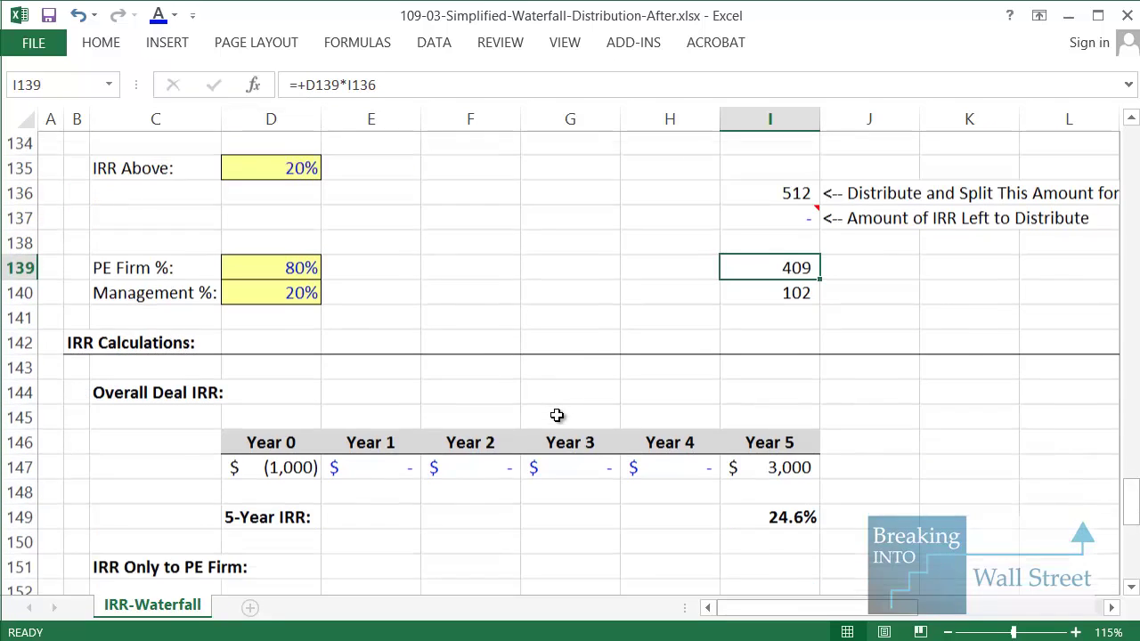
scroll(556, 415, "down", 1)
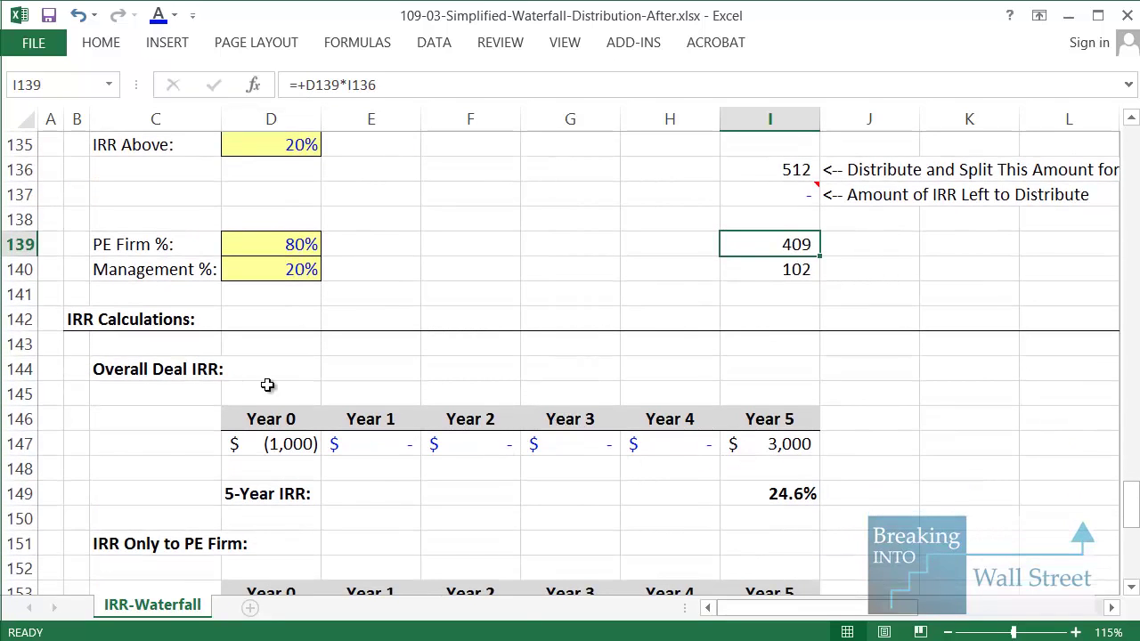
scroll(265, 384, "down", 1)
left_click(145, 298)
left_click_drag(328, 360, 814, 425)
scroll(113, 413, "down", 2)
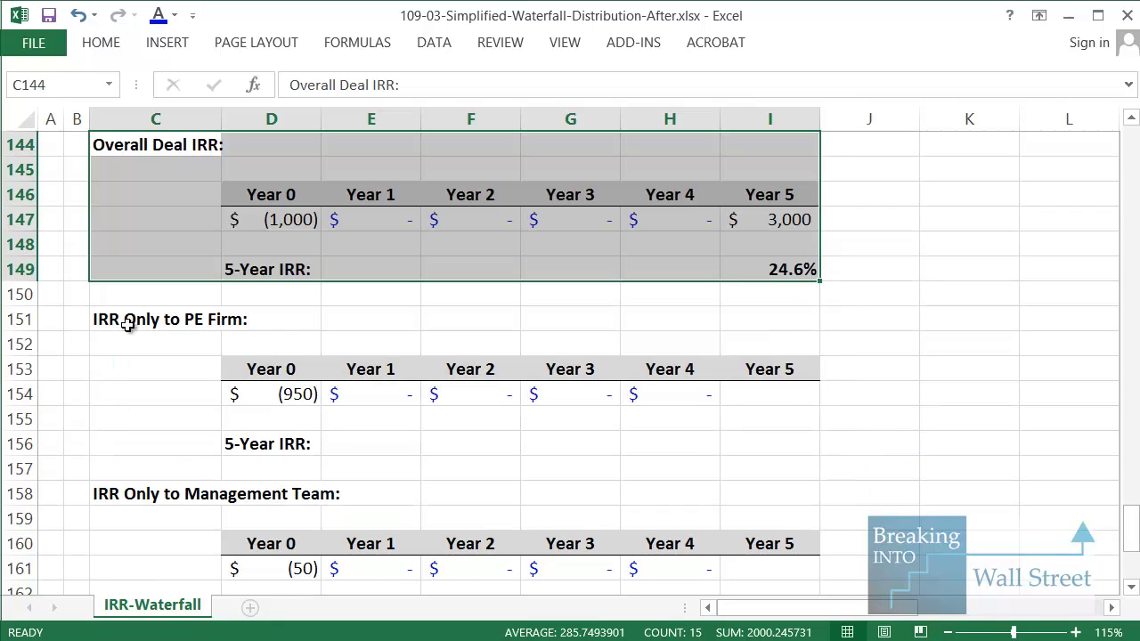
left_click_drag(132, 323, 772, 430)
scroll(692, 439, "down", 2)
left_click_drag(134, 345, 787, 480)
scroll(754, 422, "up", 1)
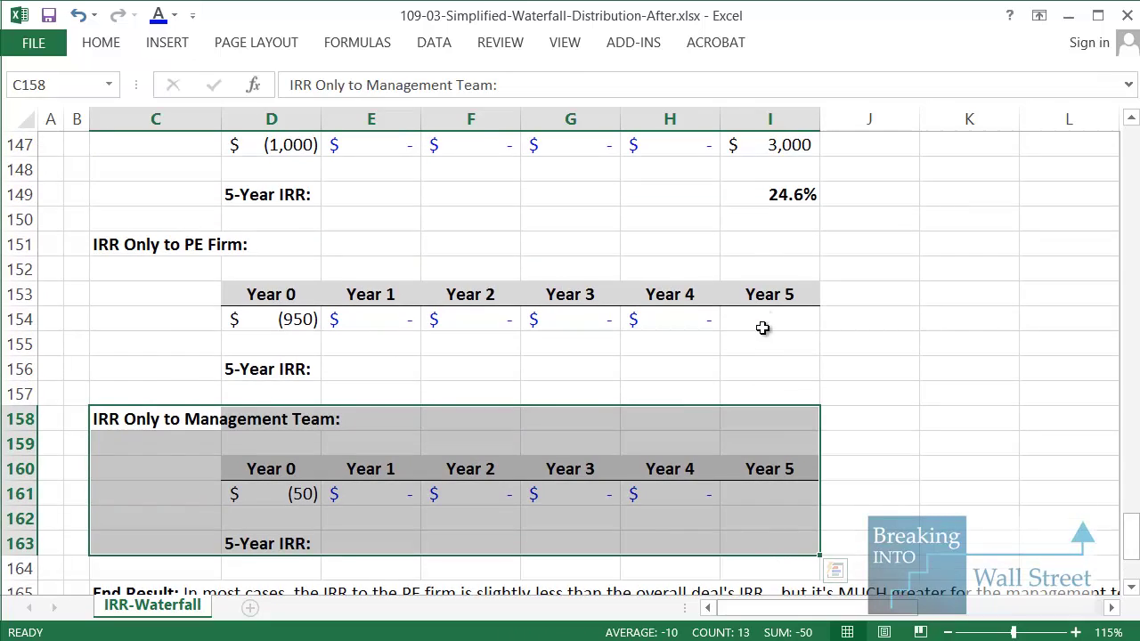
scroll(758, 326, "up", 1)
- Examine the overall deal's Year 0 and Year 5 cash flows in row 147 and the 5-year IRR formula in I149
left_click(758, 319)
left_click(774, 219)
scroll(758, 255, "up", 1)
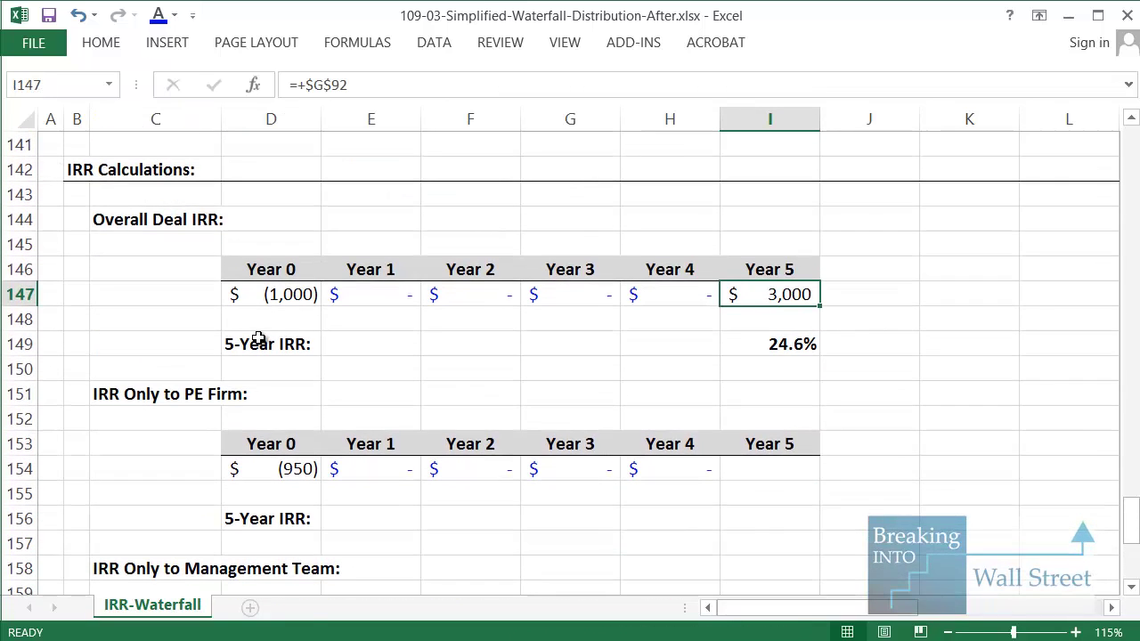
left_click(277, 298)
key("shift+space")
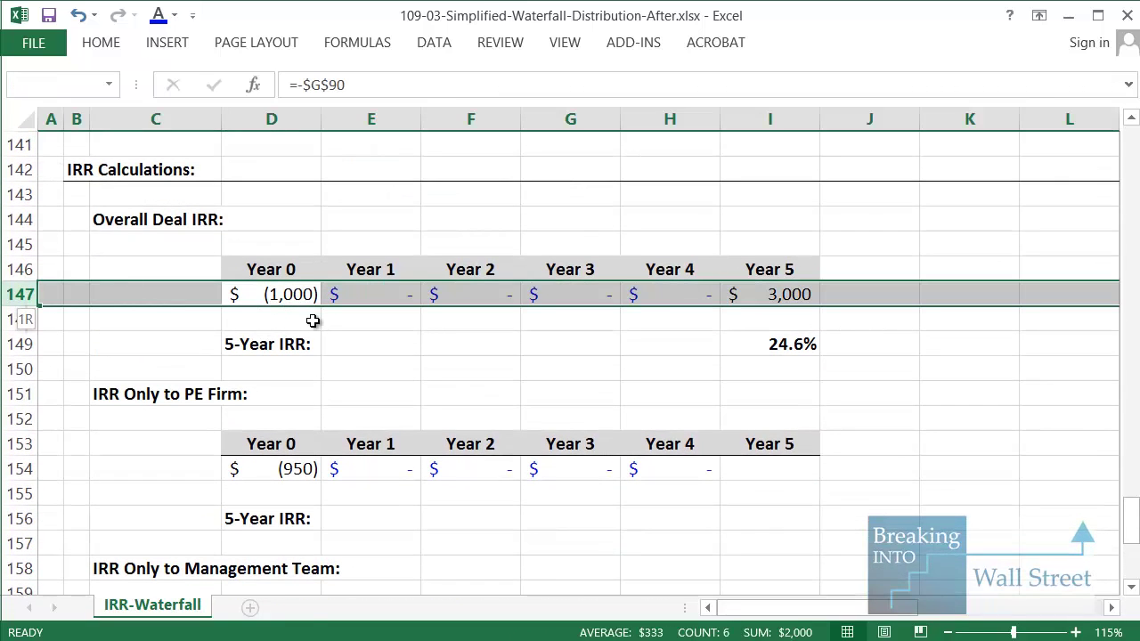
key("Right")
key("Right")
key("Right")
key("Right")
key("Right")
key("shift+space")
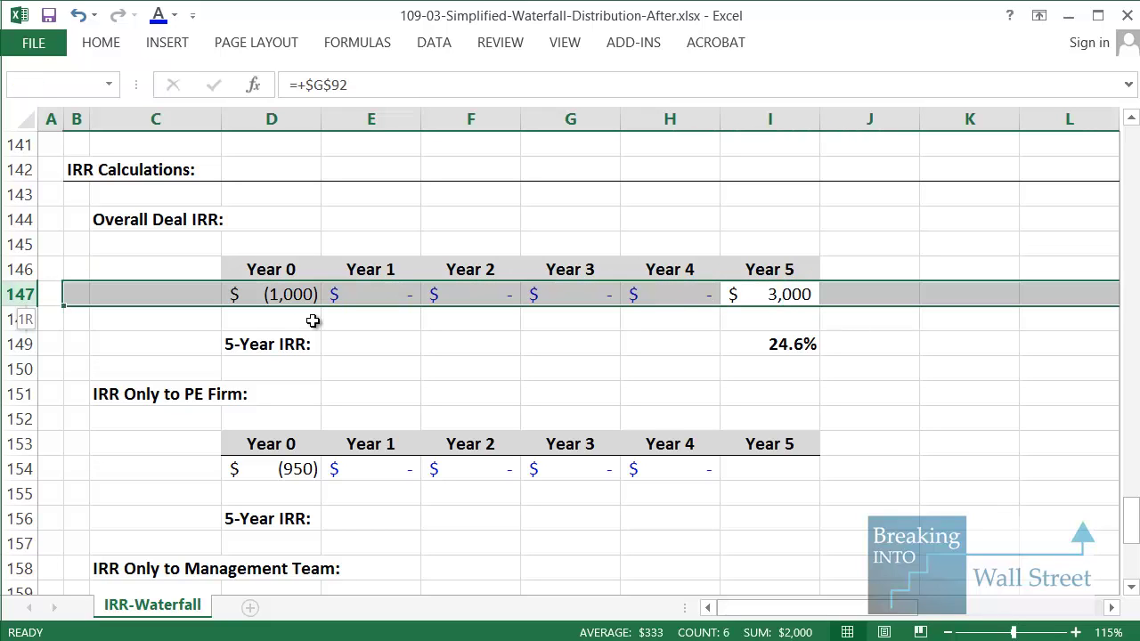
key("Down")
key("Down")
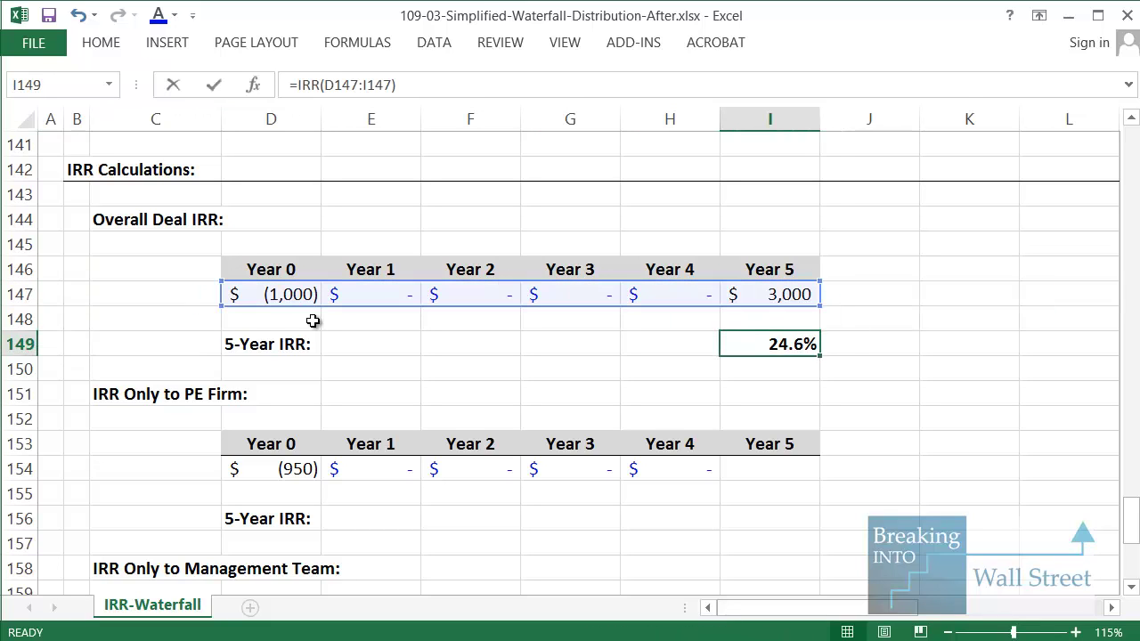
key("F2")
key("Escape")
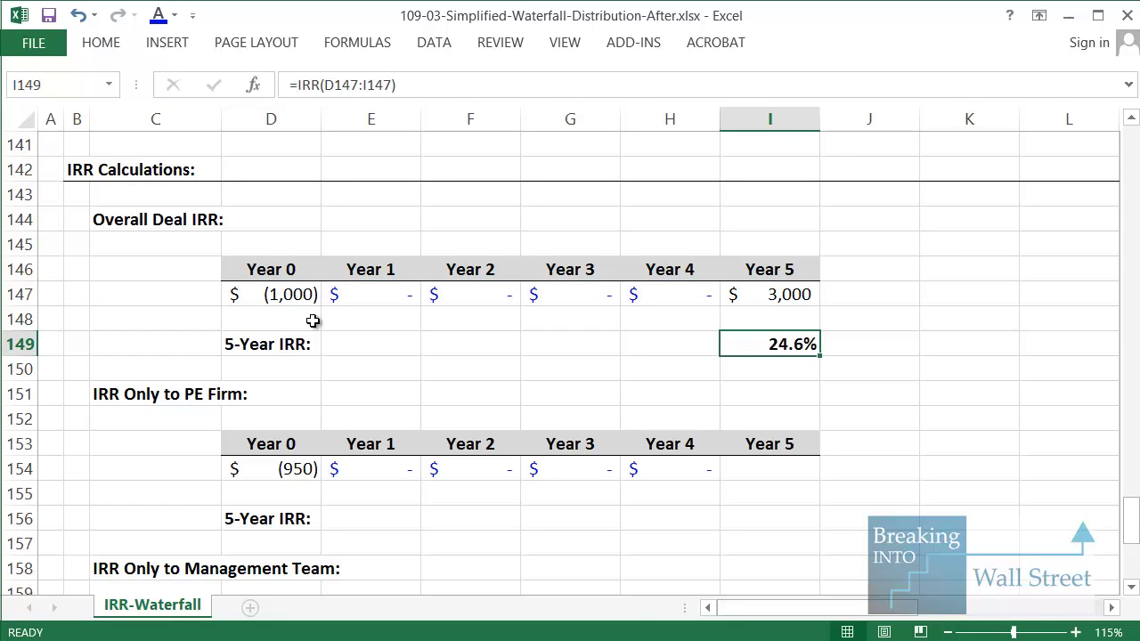
key("Down")
key("Down")
key("Down")
key("Down")
key("Down")
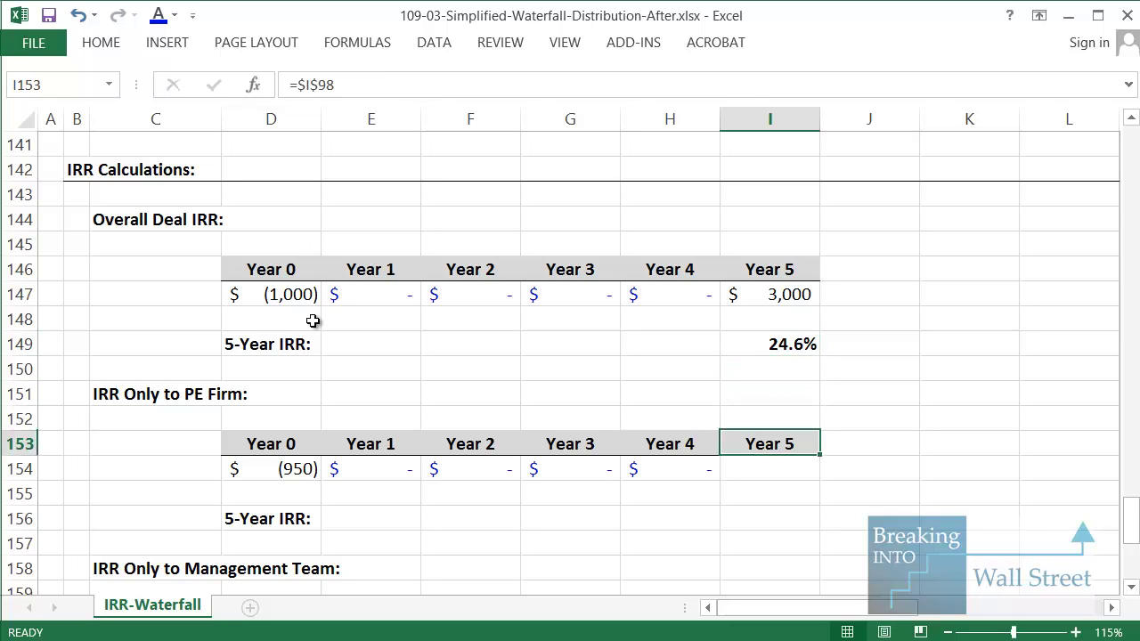
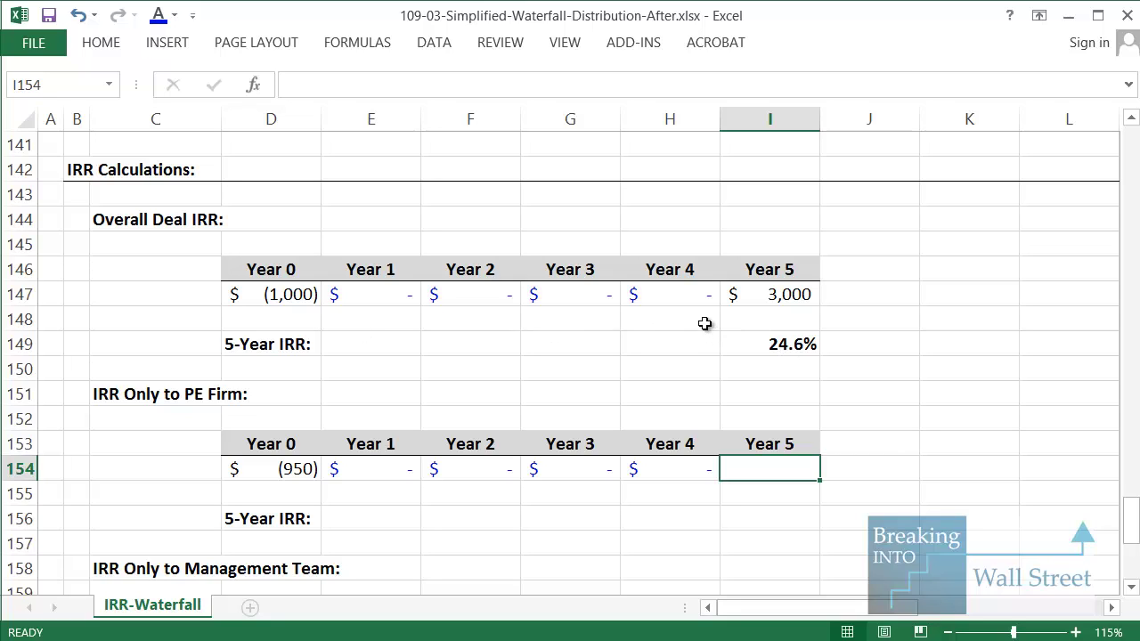
left_click_drag(697, 312, 837, 372)
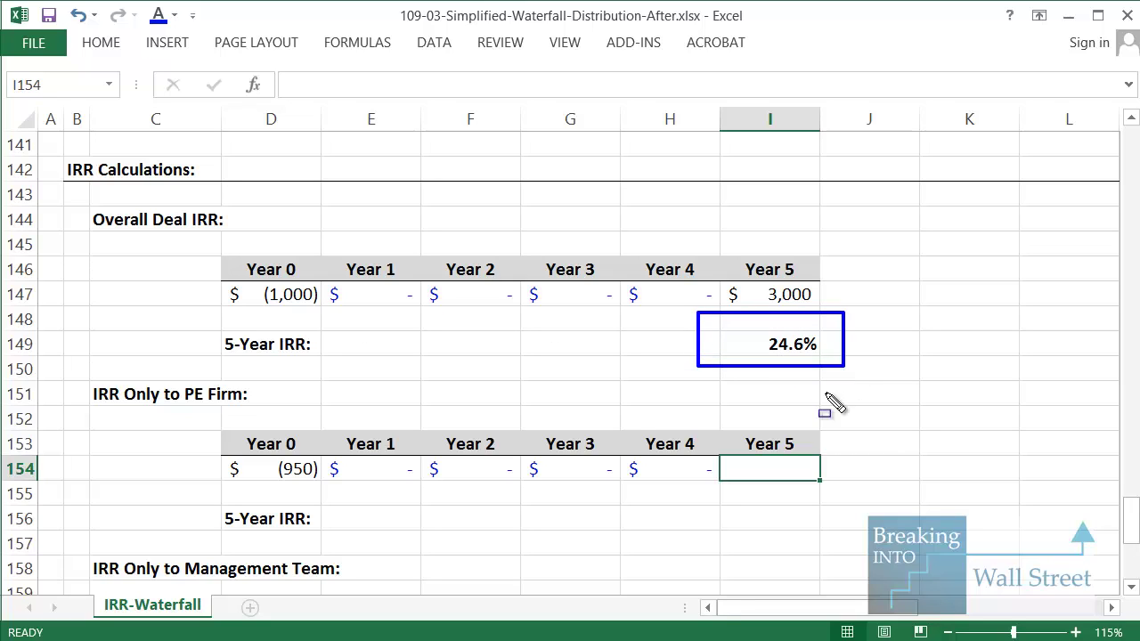
key("Escape")
- Sum the PE firm's proceeds from all four levels in its Year 5 cash flow, I154, as =+I139+I130+I117+I104
left_click(797, 467)
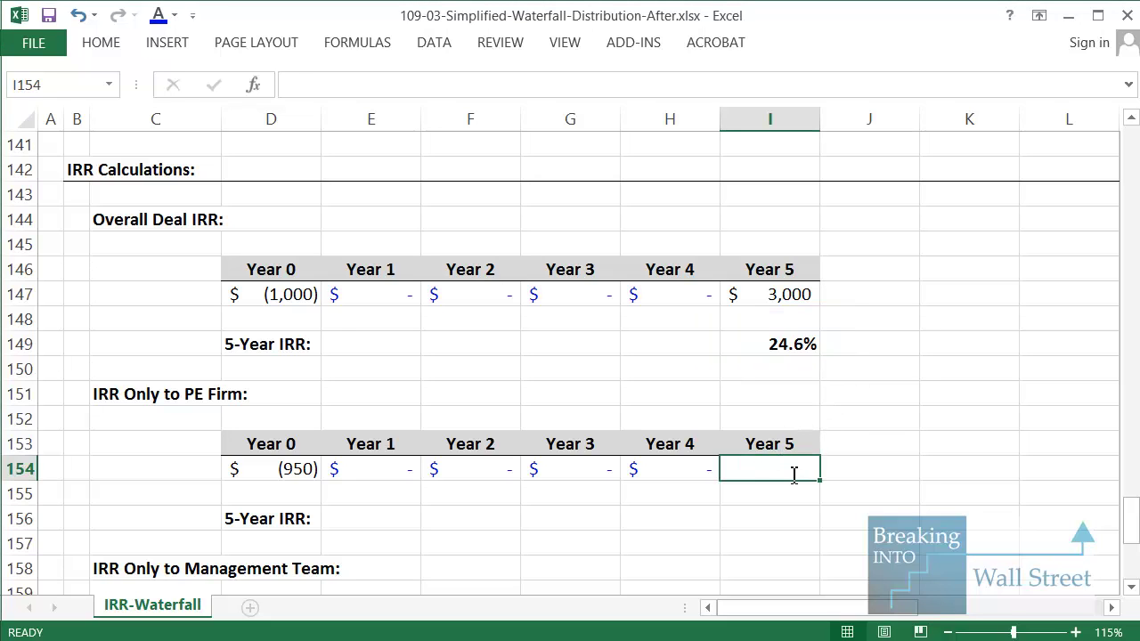
type("=+")
scroll(802, 423, "up", 4)
left_click(790, 394)
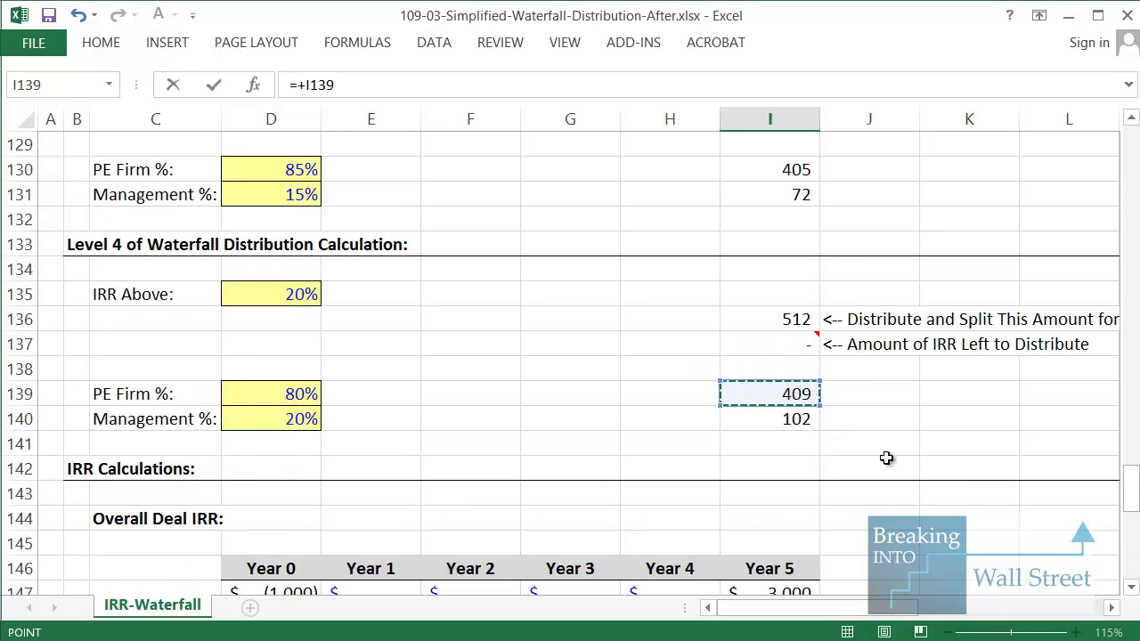
type("+")
scroll(899, 459, "up", 2)
left_click(791, 323)
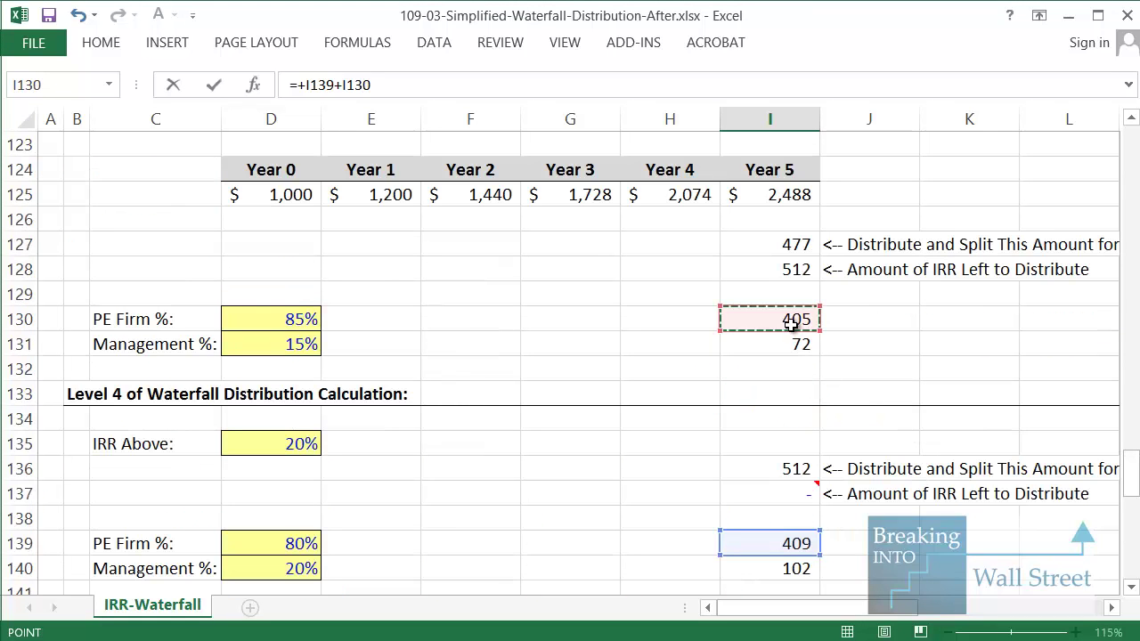
type("+")
scroll(789, 321, "up", 3)
left_click(783, 227)
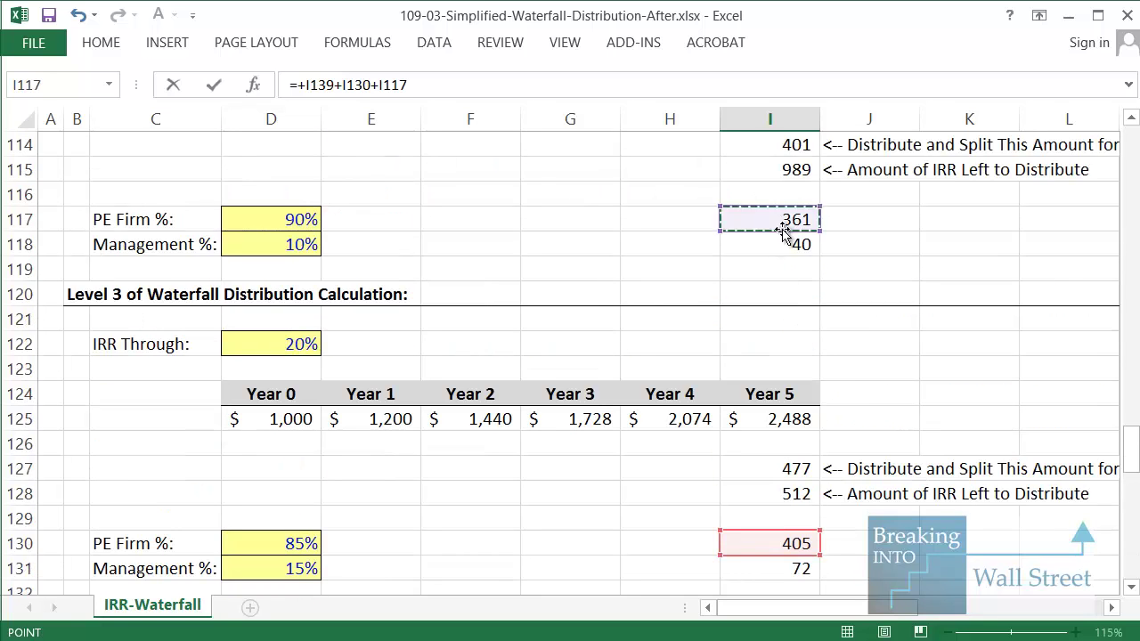
scroll(783, 230, "up", 3)
type("+")
scroll(846, 356, "up", 3)
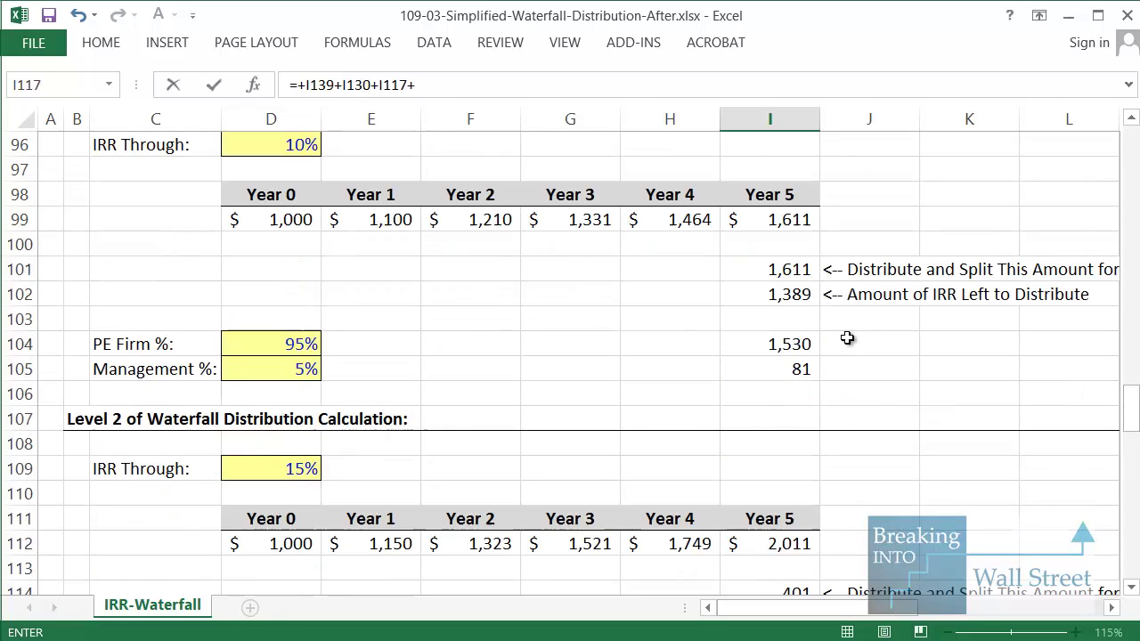
left_click(803, 348)
scroll(802, 347, "up", 2)
key("Return")
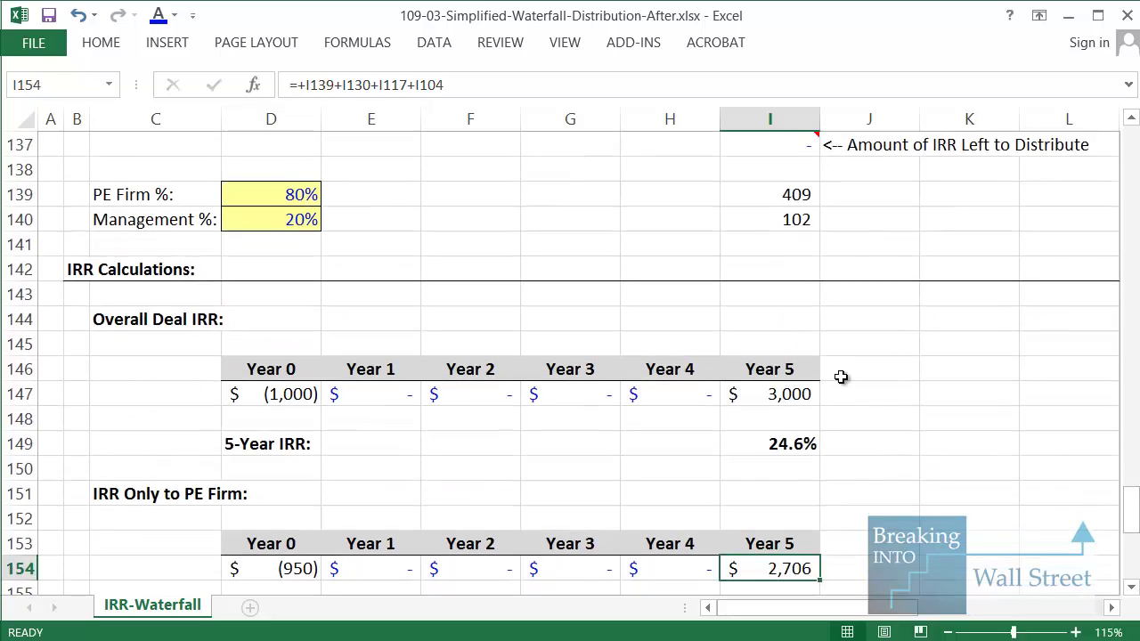
- Calculate the PE firm's 5-year IRR in I156 with =IRR(D154:I154)
scroll(840, 377, "down", 4)
key("Down")
key("Down")
type("=")
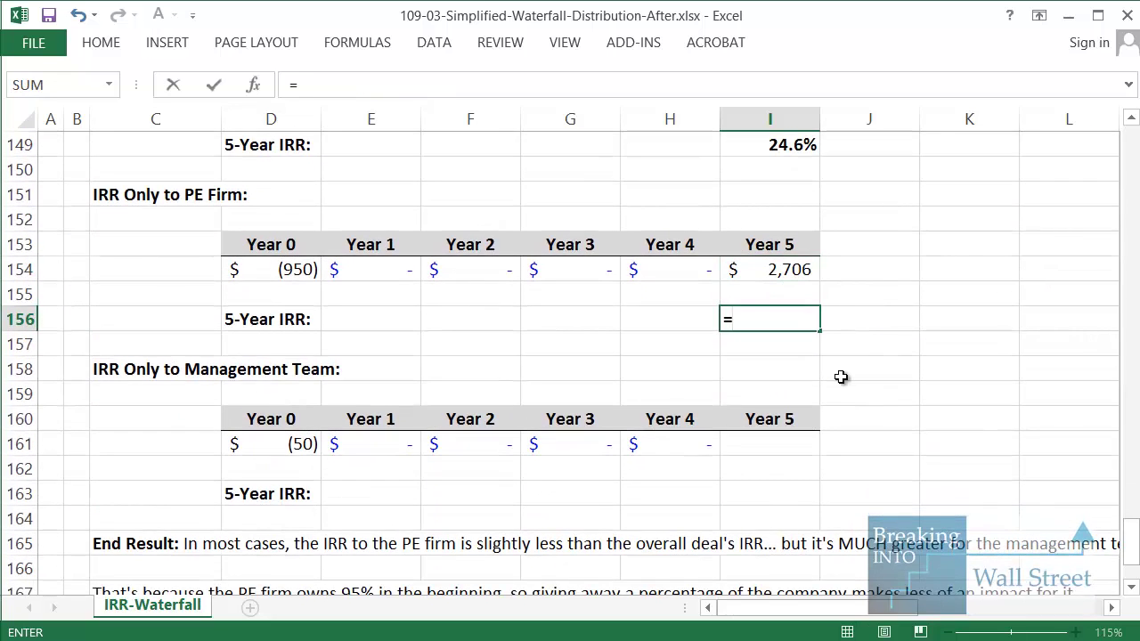
type("IRR(")
key("Left")
key("Left")
key("Left")
key("Up")
key("Up")
key("Up")
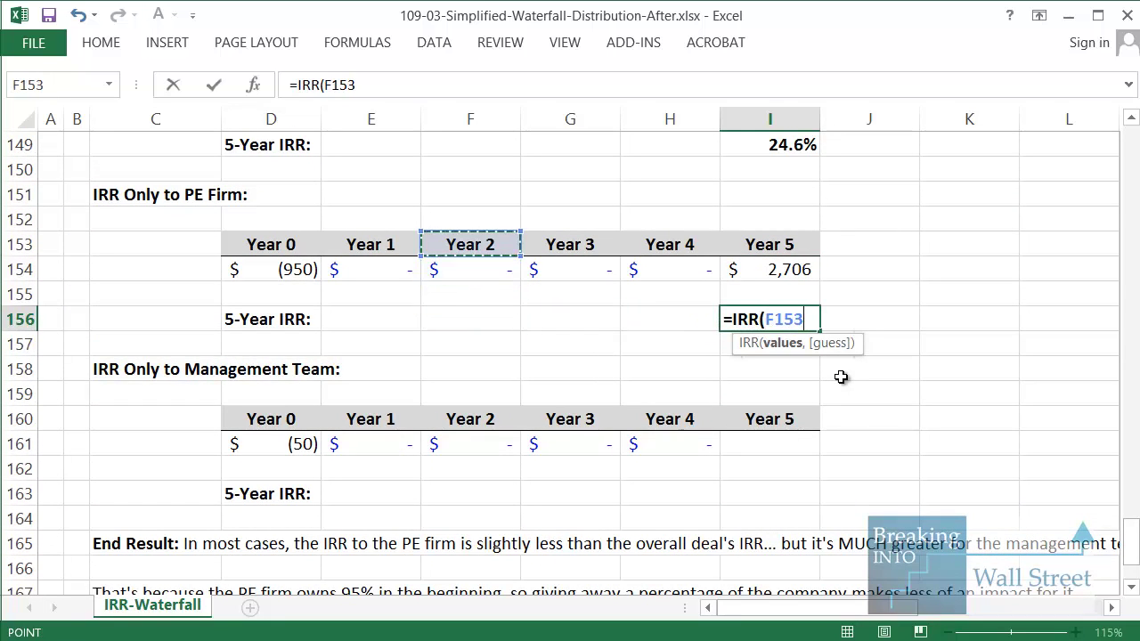
key("Down")
key("Left")
key("Left")
key("shift+Right")
key("shift+Right")
key("shift+Right")
key("shift+Right")
key("shift+Right")
key("ctrl+Return")
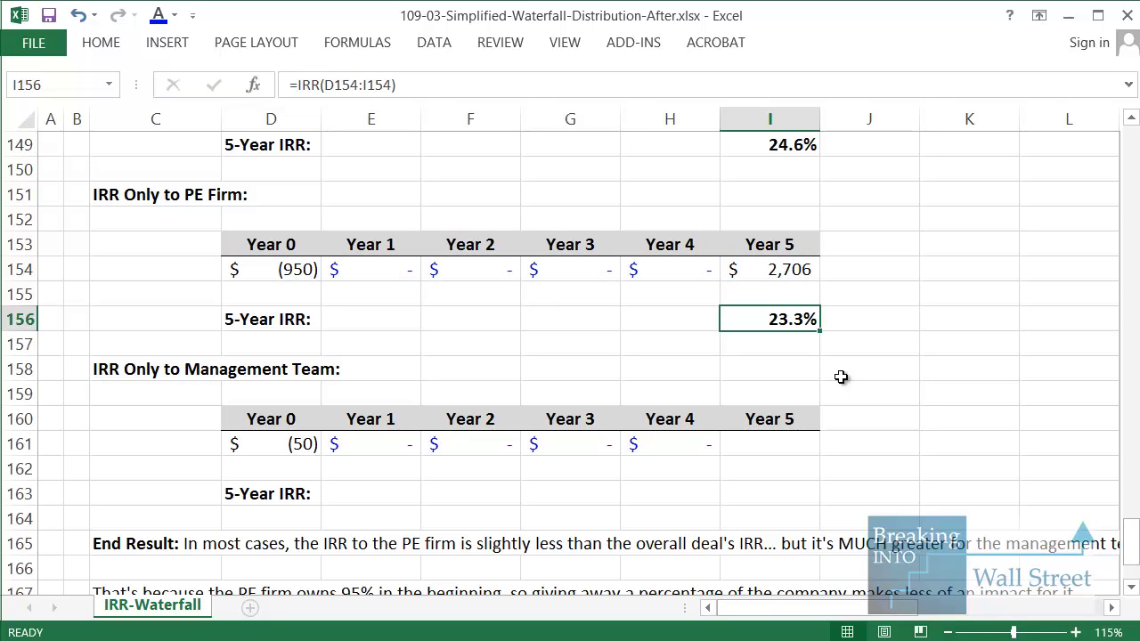
- Sum the management team's proceeds from all four levels in its Year 5 cash flow, I161, as =+I140+I131+I118+I105
left_click(751, 451)
type("=+")
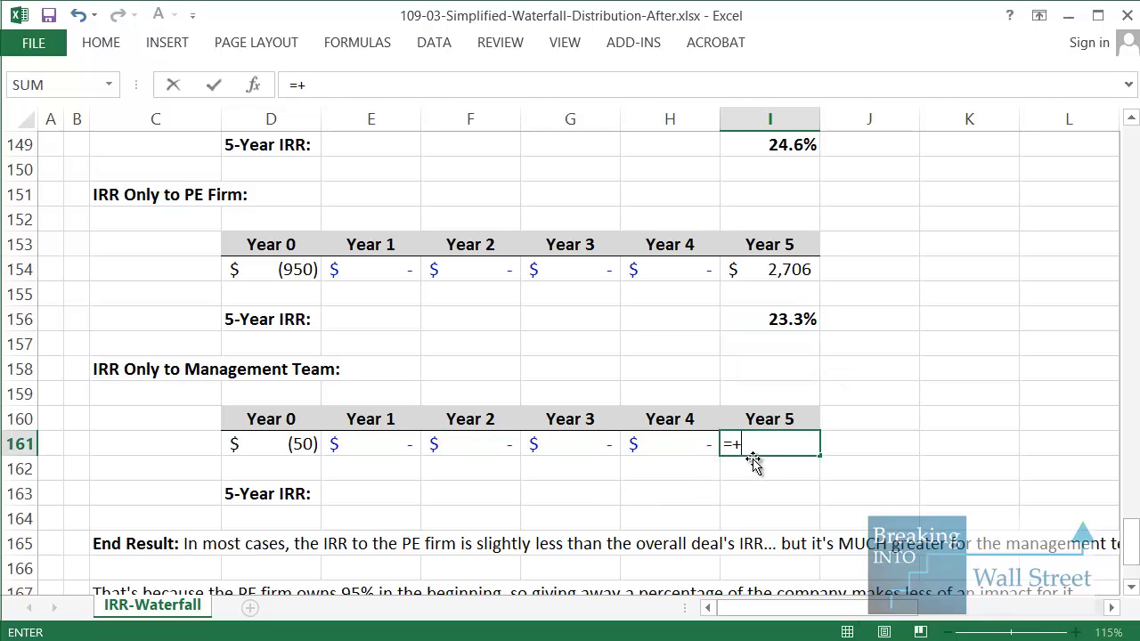
scroll(754, 459, "up", 10)
scroll(757, 458, "down", 3)
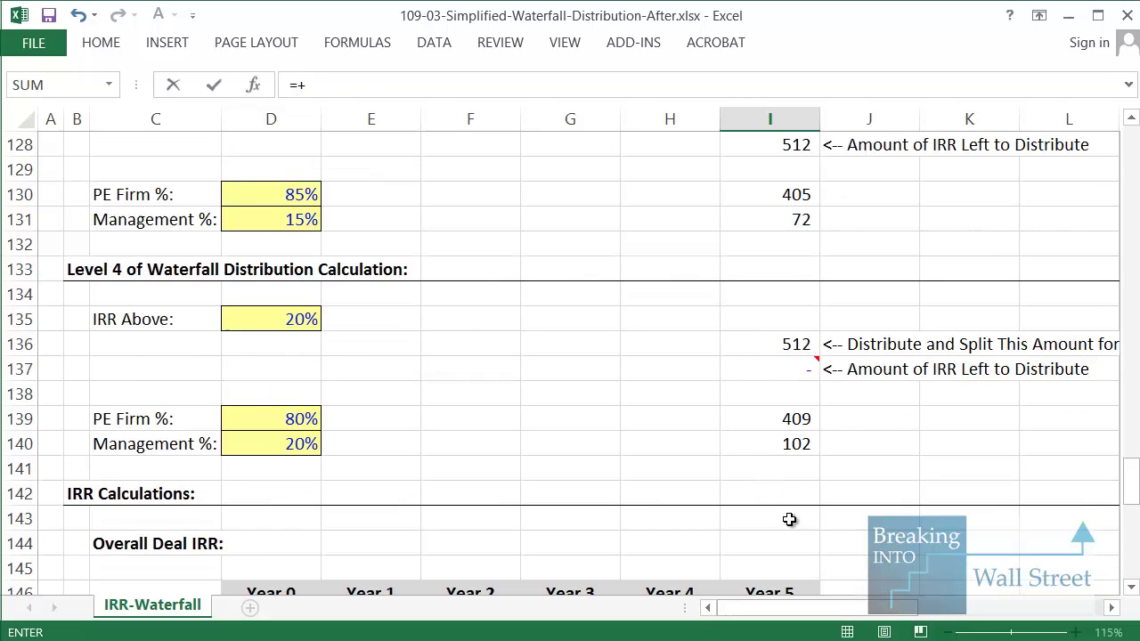
left_click(780, 445)
type("+")
left_click(795, 220)
scroll(760, 312, "up", 4)
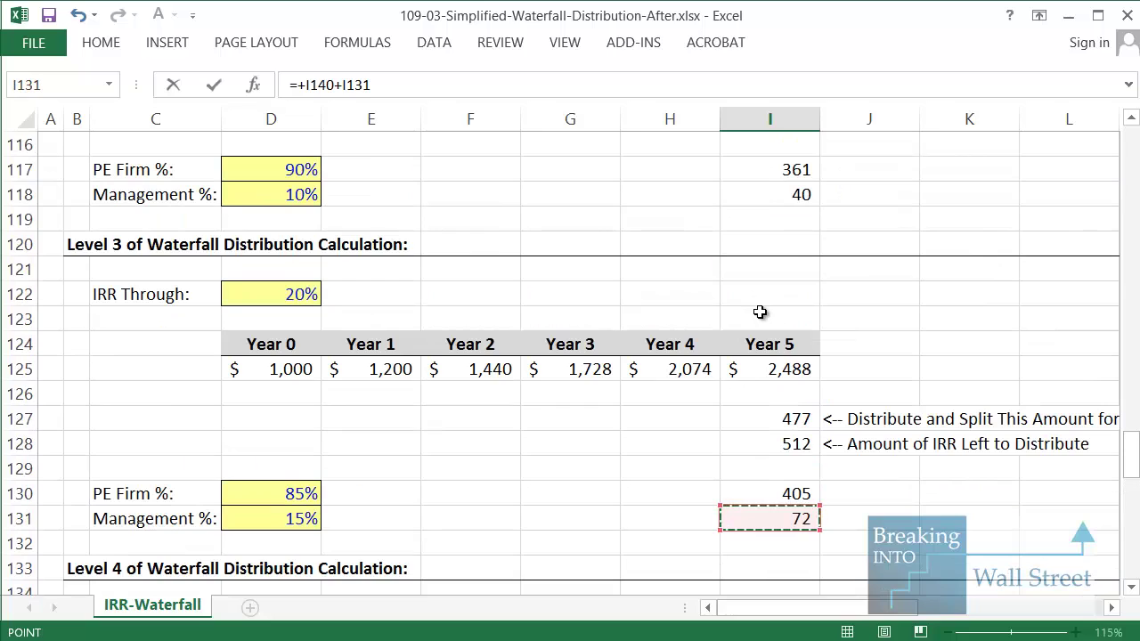
type("+")
scroll(760, 312, "up", 1)
left_click(771, 264)
scroll(891, 376, "up", 4)
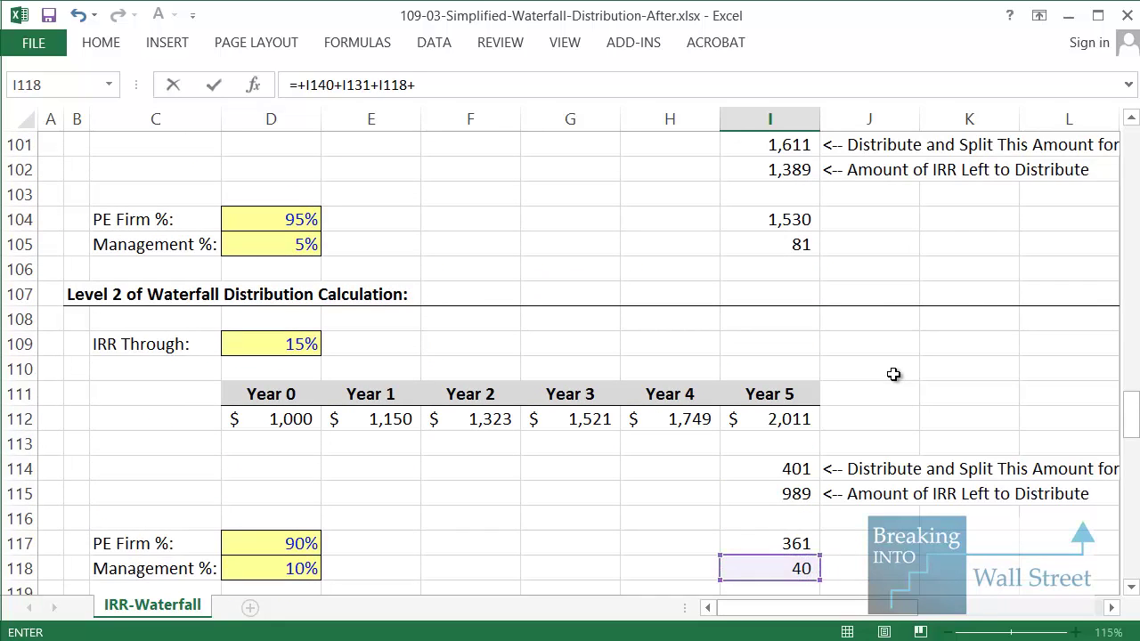
scroll(891, 370, "up", 2)
left_click(782, 392)
scroll(806, 398, "up", 4)
key("Return")
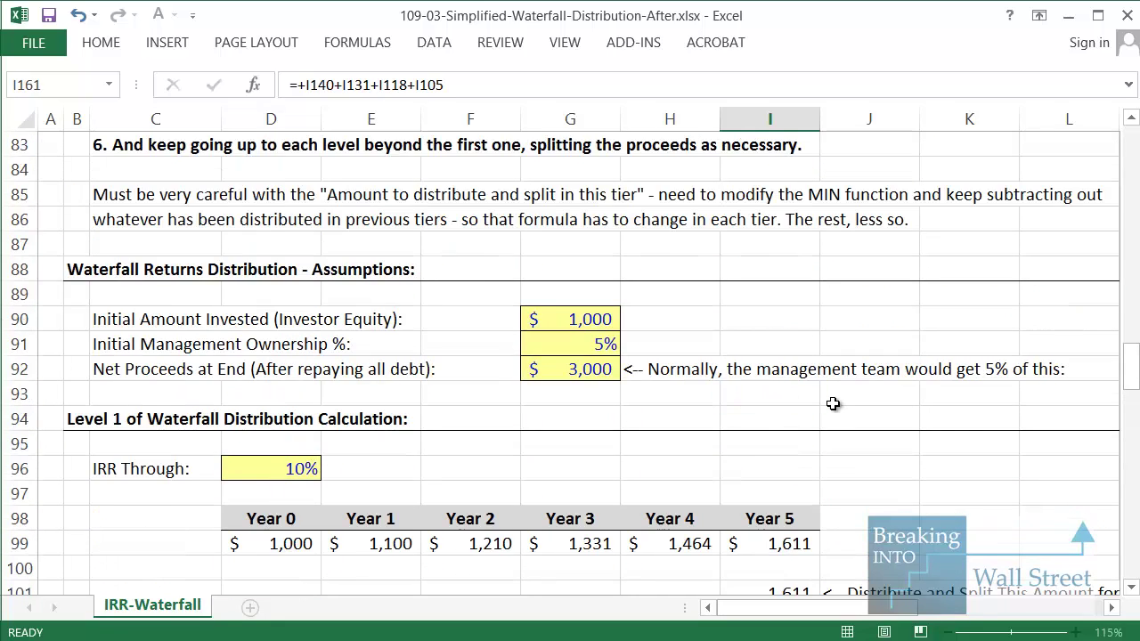
- Calculate the management team's 5-year IRR in I163 with =IRR(D161:I161)
scroll(832, 403, "down", 20)
key("Down")
key("Down")
type("=I")
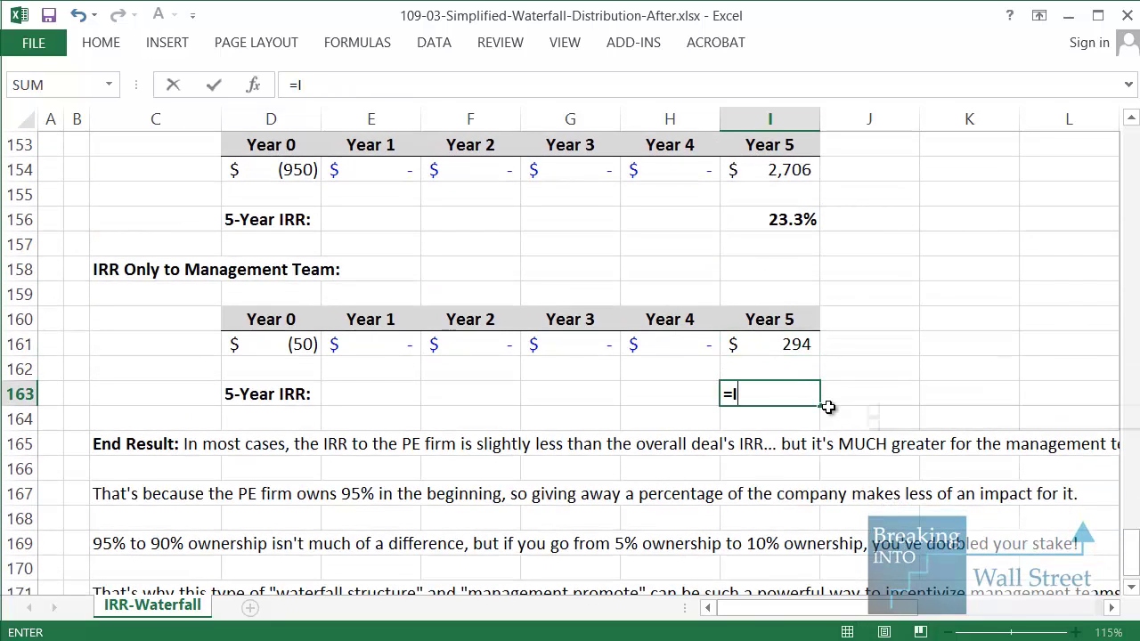
type("RR(D161:I161)")
key("ctrl+Return")
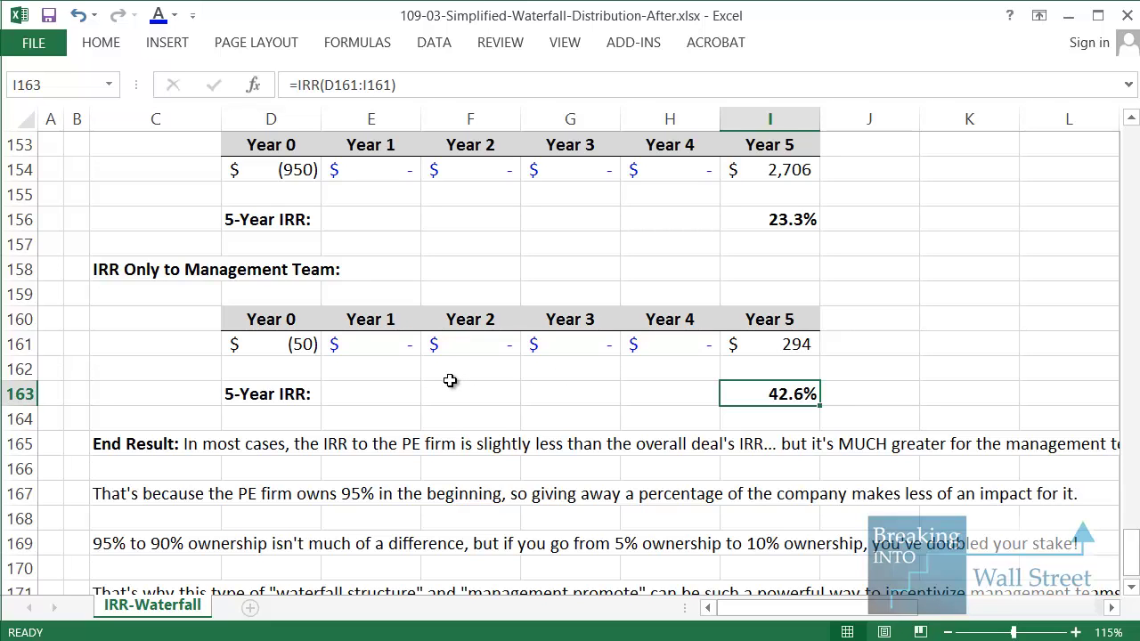
- Compare the PE firm and management team IRRs with the overall deal IRR and the End Result notes
scroll(445, 379, "down", 1)
scroll(450, 384, "up", 5)
scroll(381, 425, "down", 3)
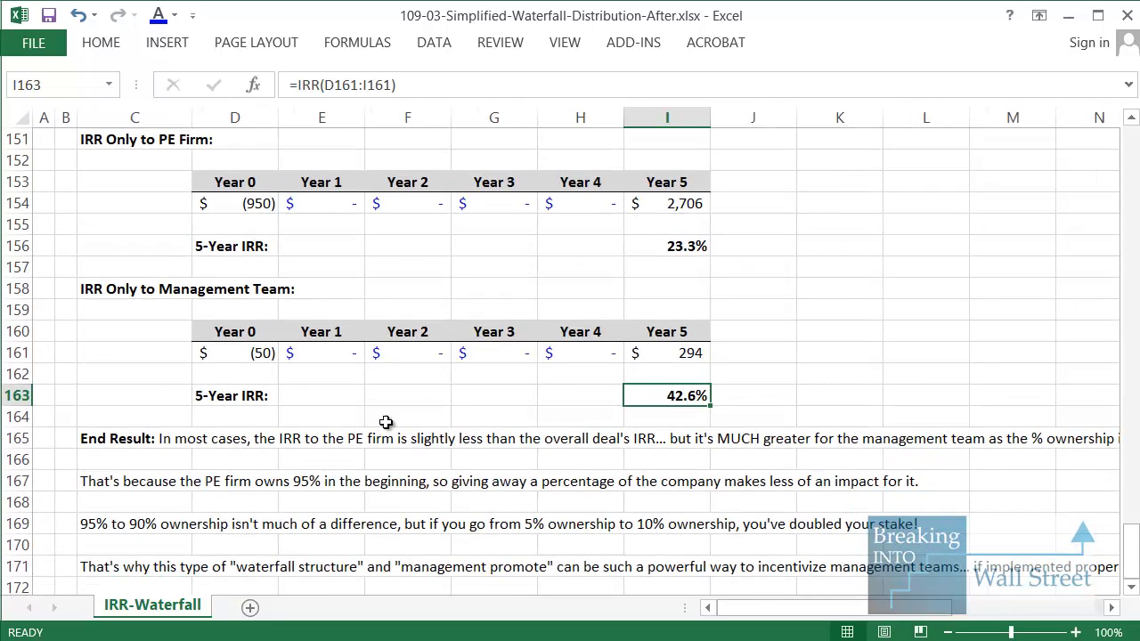
- Read the End Result notes in rows 165 to 171 against the 5-year IRRs of the PE firm and management team
scroll(266, 438, "down", 1)
scroll(266, 437, "down", 1)
left_click_drag(112, 372, 985, 385)
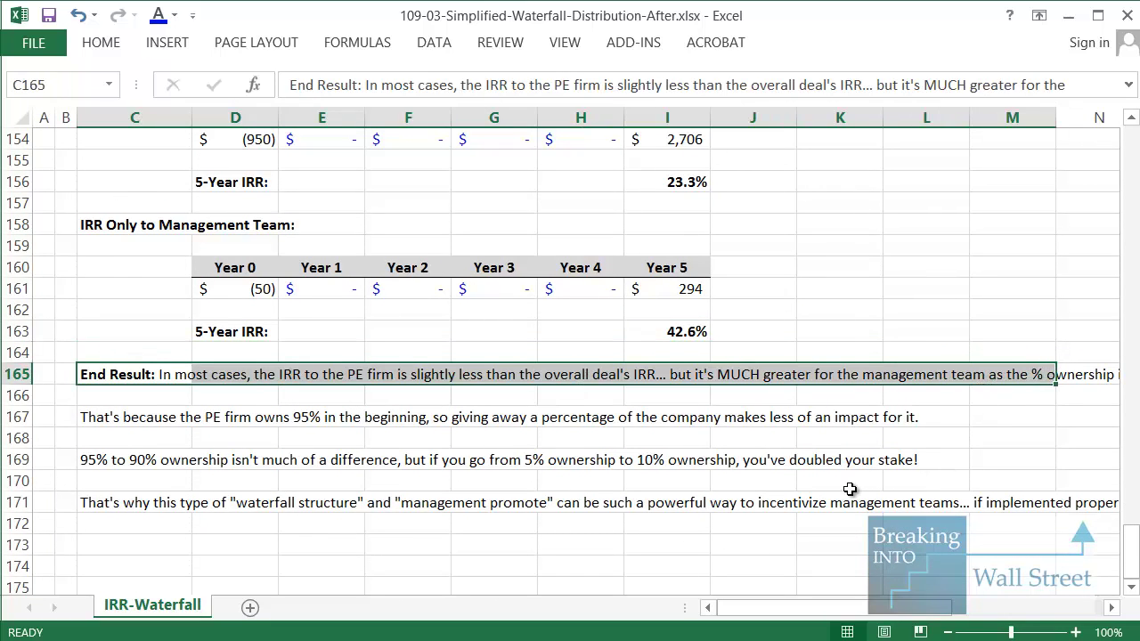
left_click_drag(864, 607, 793, 630)
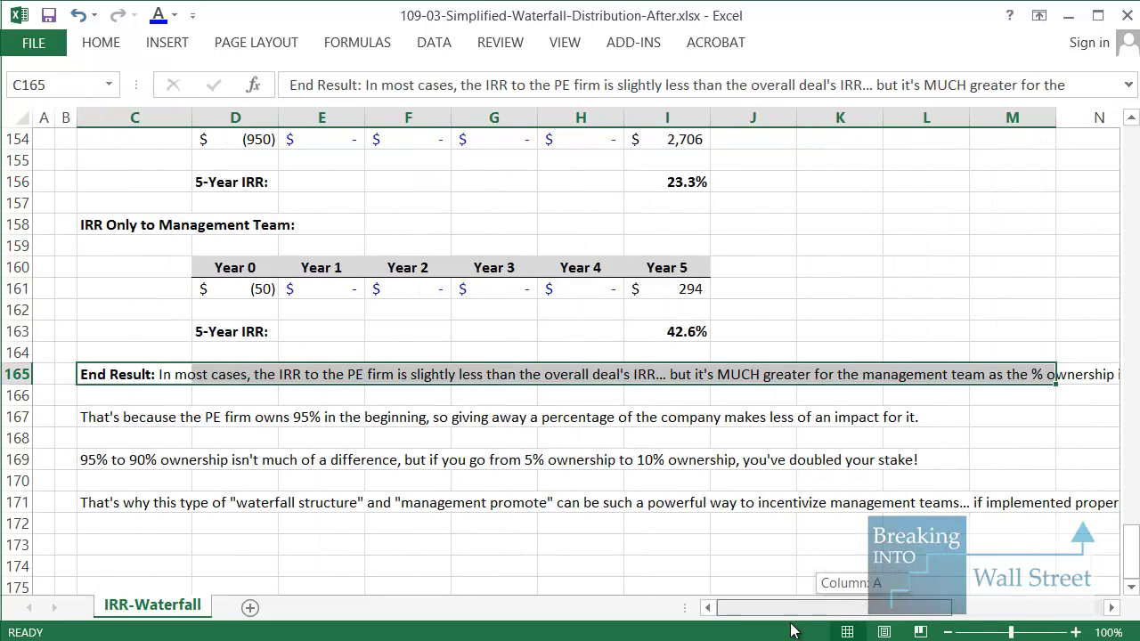
left_click(138, 416)
key("shift+space")
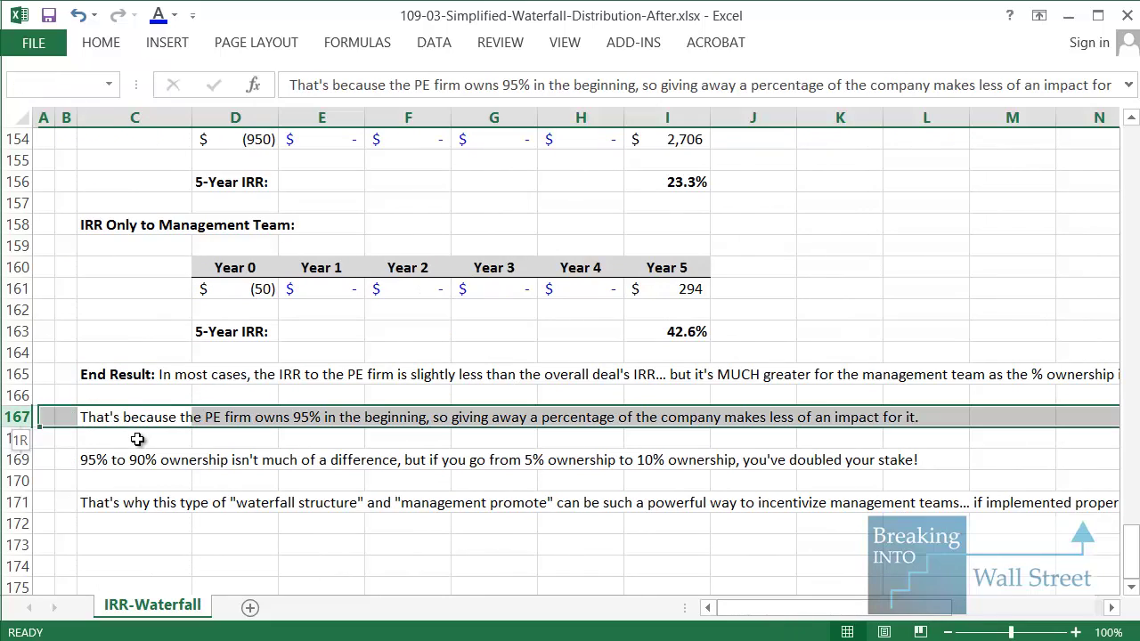
key("shift+Down")
key("shift+Down")
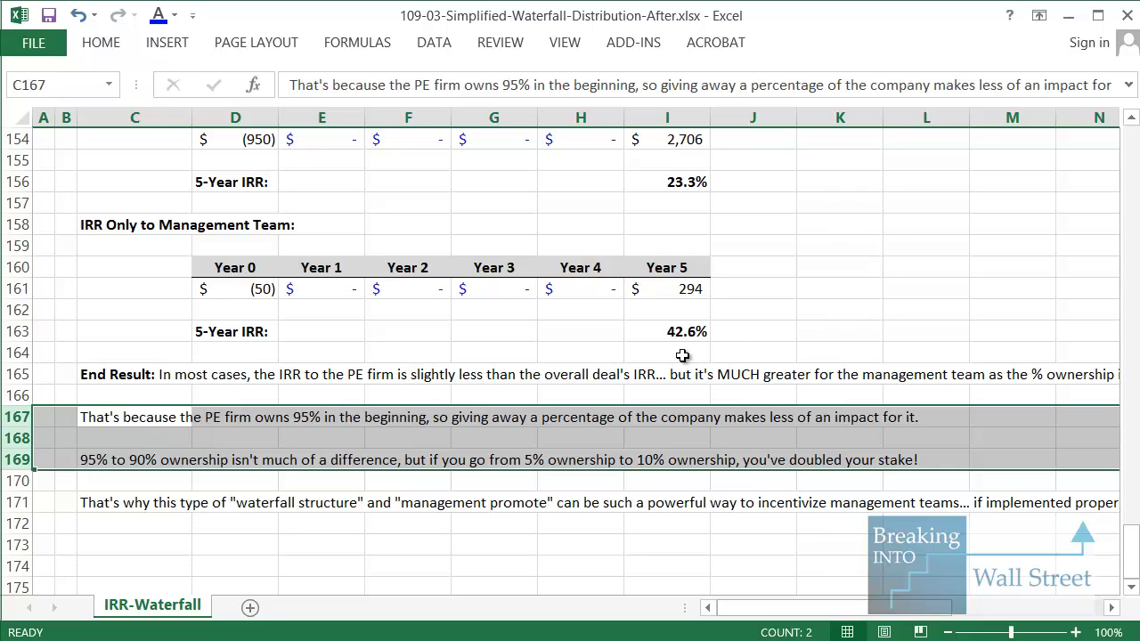
left_click_drag(686, 333, 225, 273)
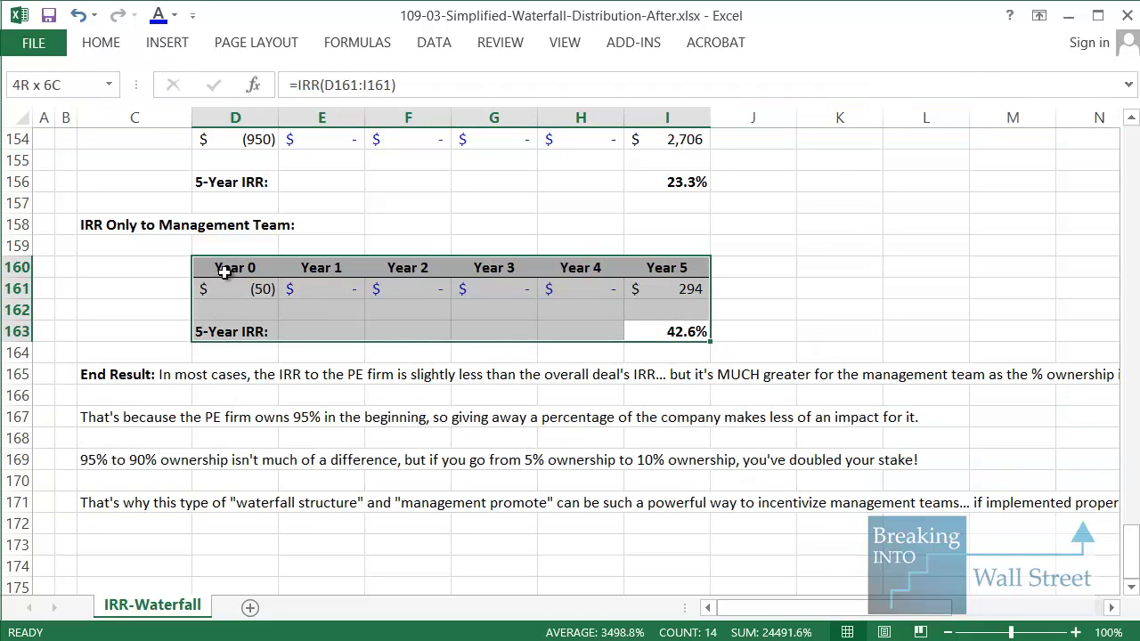
left_click_drag(695, 181, 216, 182)
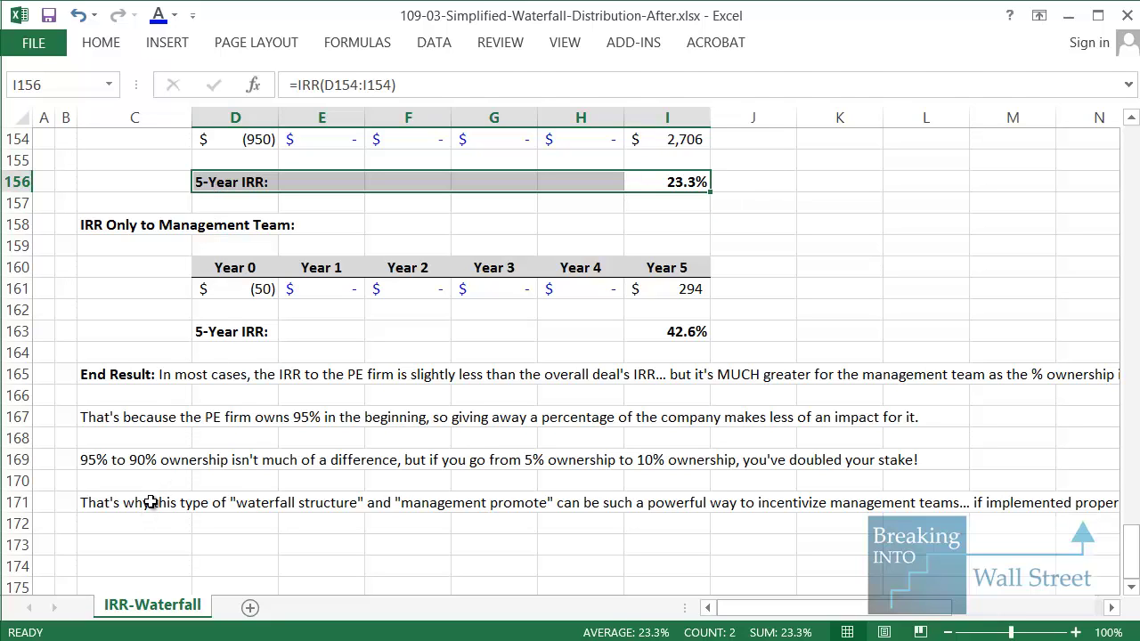
mouse_move(149, 503)
left_mouse_down()
mouse_move(1089, 397)
mouse_move(1089, 376)
mouse_move(1044, 375)
left_mouse_up()
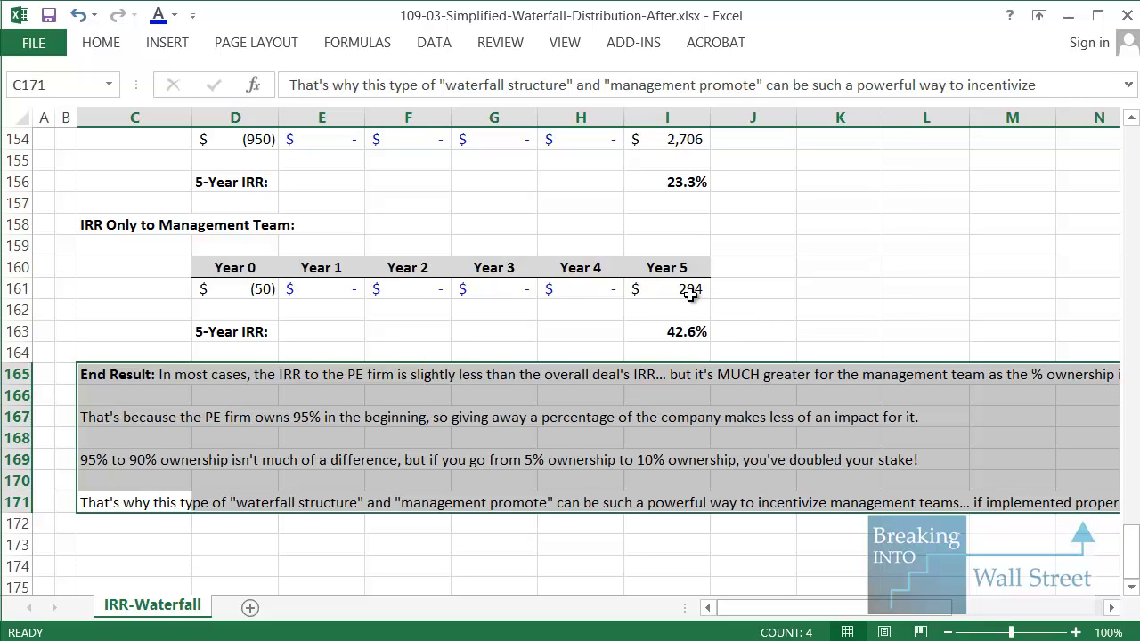
left_click(686, 330)
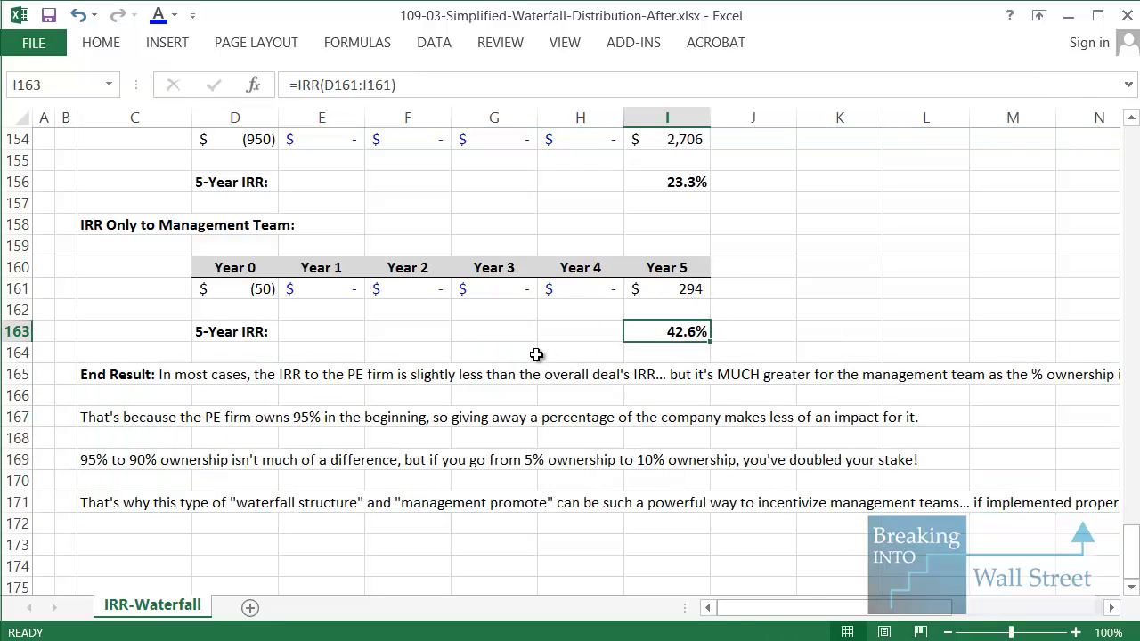
- Set the Net Proceeds at End assumption in G92 to 2100
scroll(534, 352, "up", 1)
left_click_drag(828, 608, 795, 607)
scroll(575, 389, "up", 20)
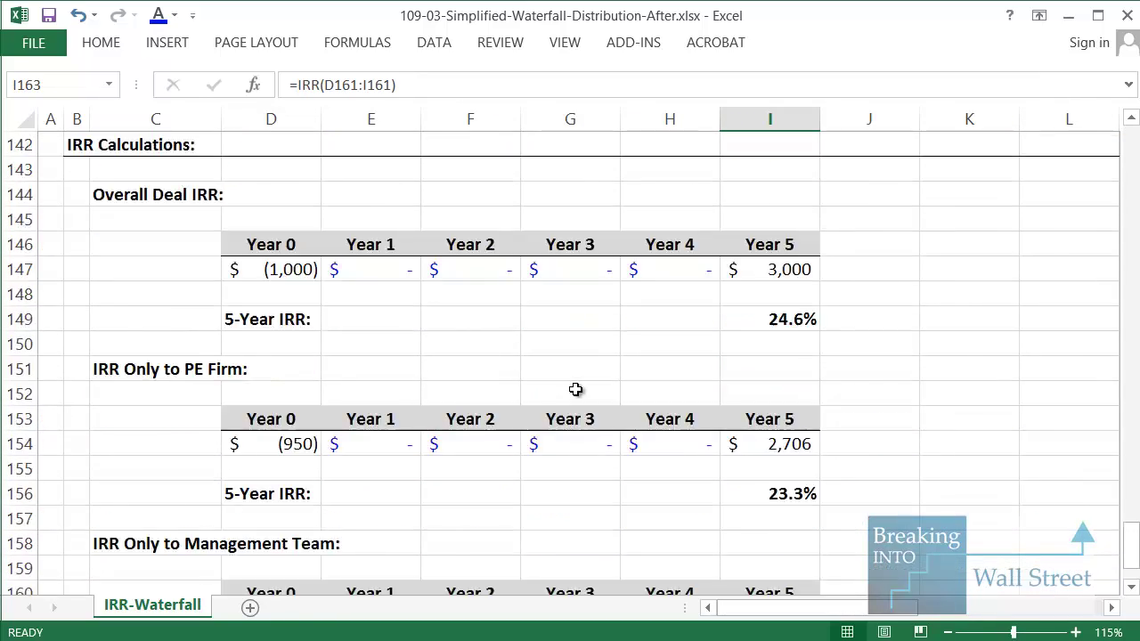
scroll(575, 389, "up", 4)
left_click(582, 468)
scroll(763, 395, "down", 3)
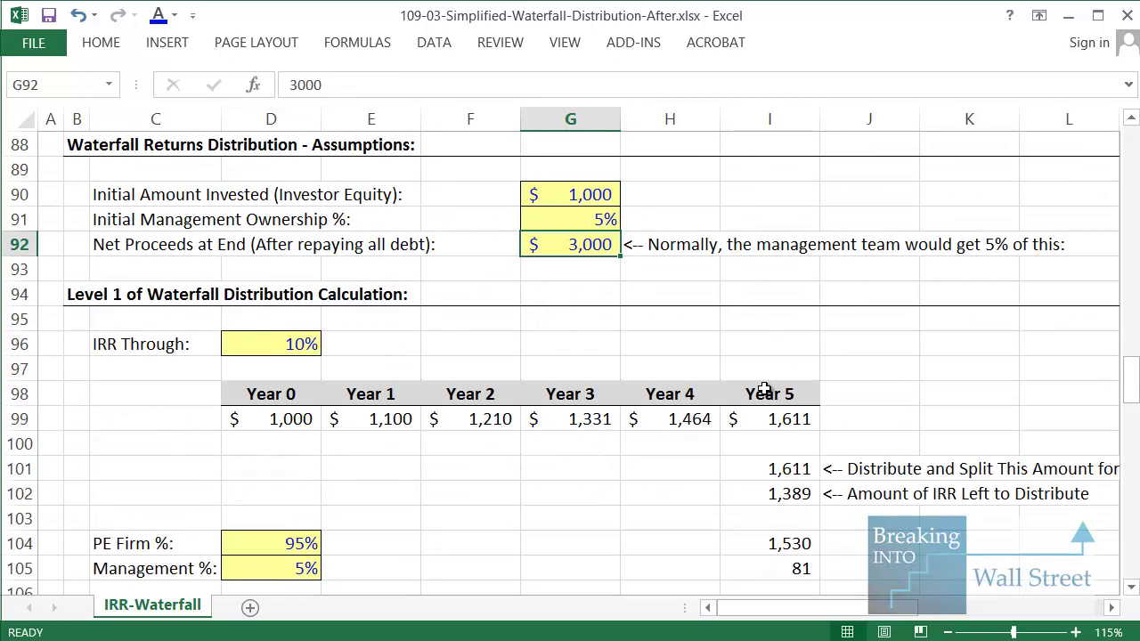
type("2100")
key("ctrl+Return")
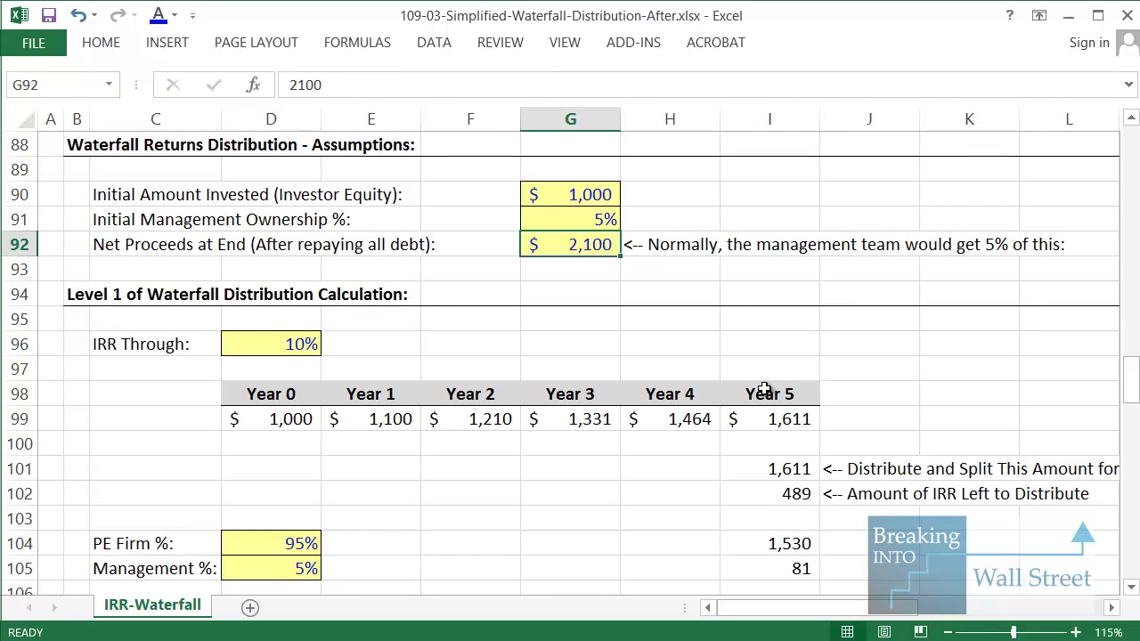
- Check how the 2,100 of net proceeds is distributed through Levels 1 to 3 of the waterfall
scroll(782, 408, "down", 2)
scroll(766, 321, "down", 5)
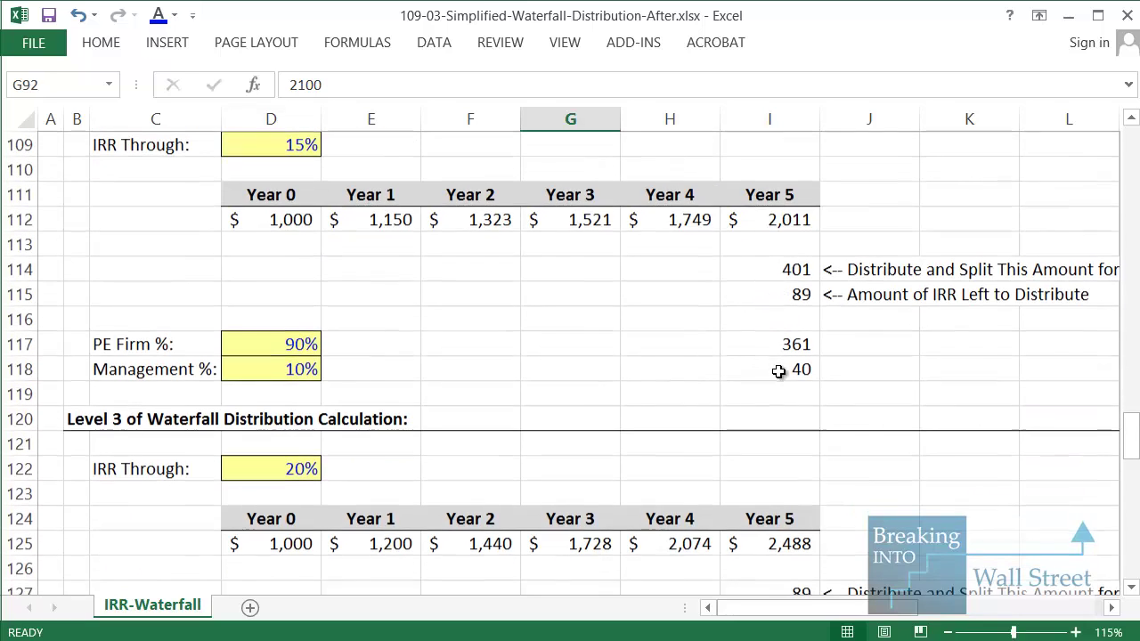
scroll(786, 308, "down", 3)
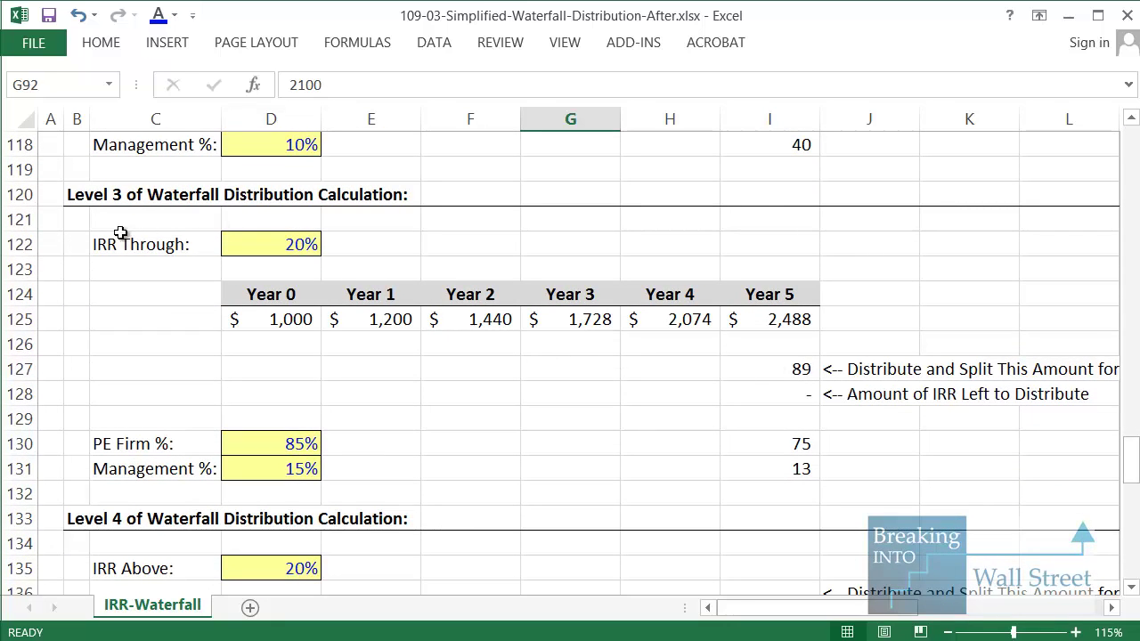
left_click_drag(120, 233, 772, 389)
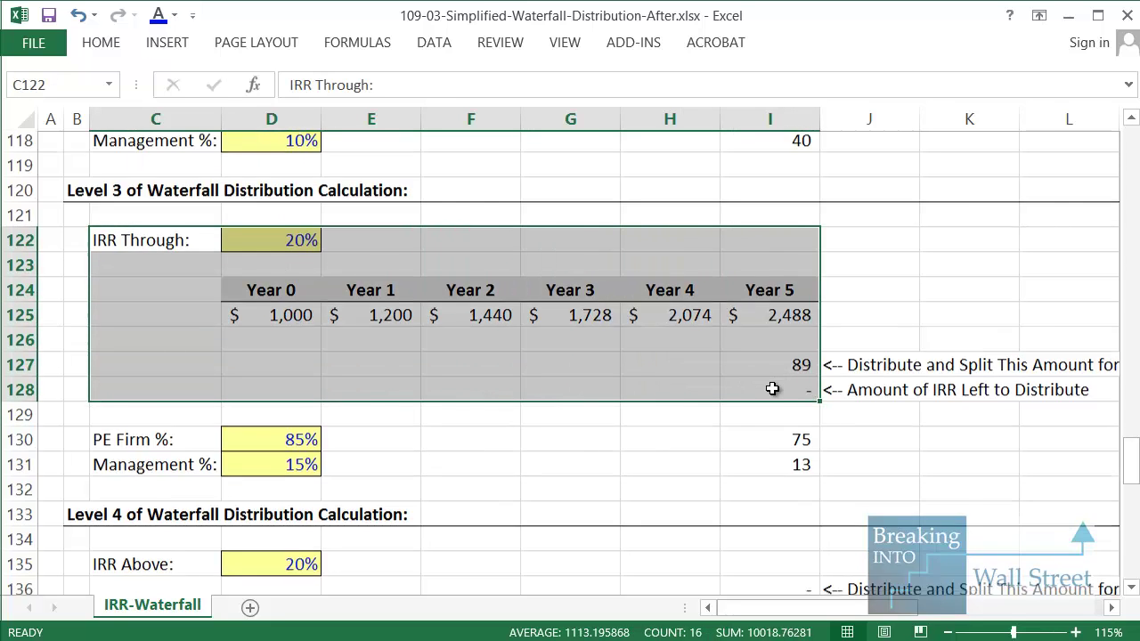
- Compare the overall deal, PE firm and management team 5-year IRRs for the 2,100 proceeds case
scroll(772, 390, "down", 7)
left_click(789, 396)
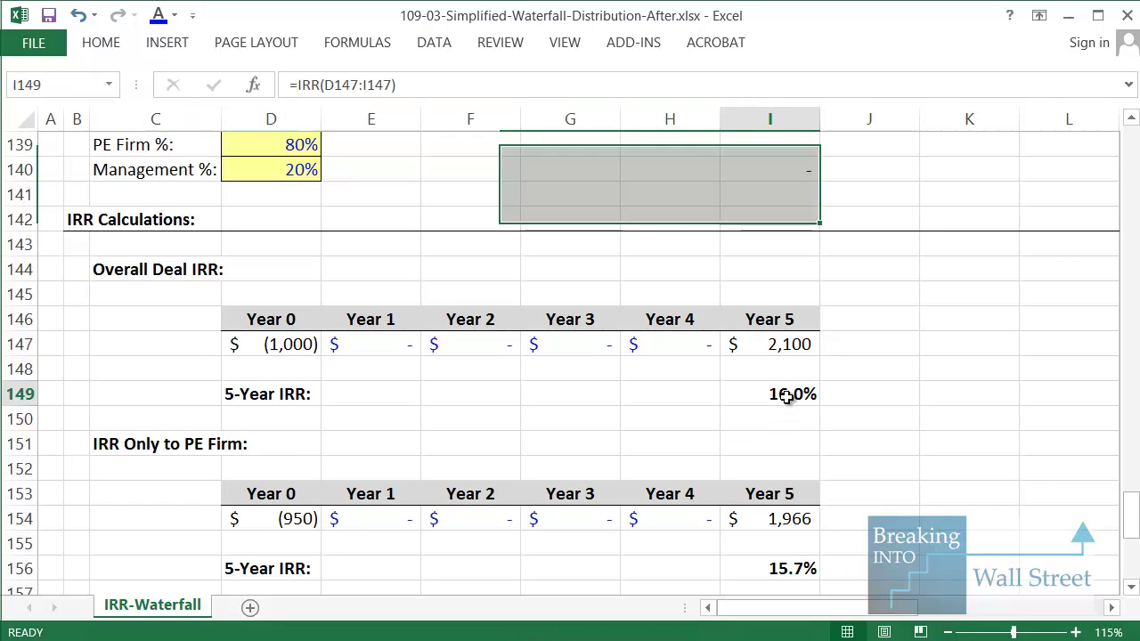
scroll(728, 435, "down", 2)
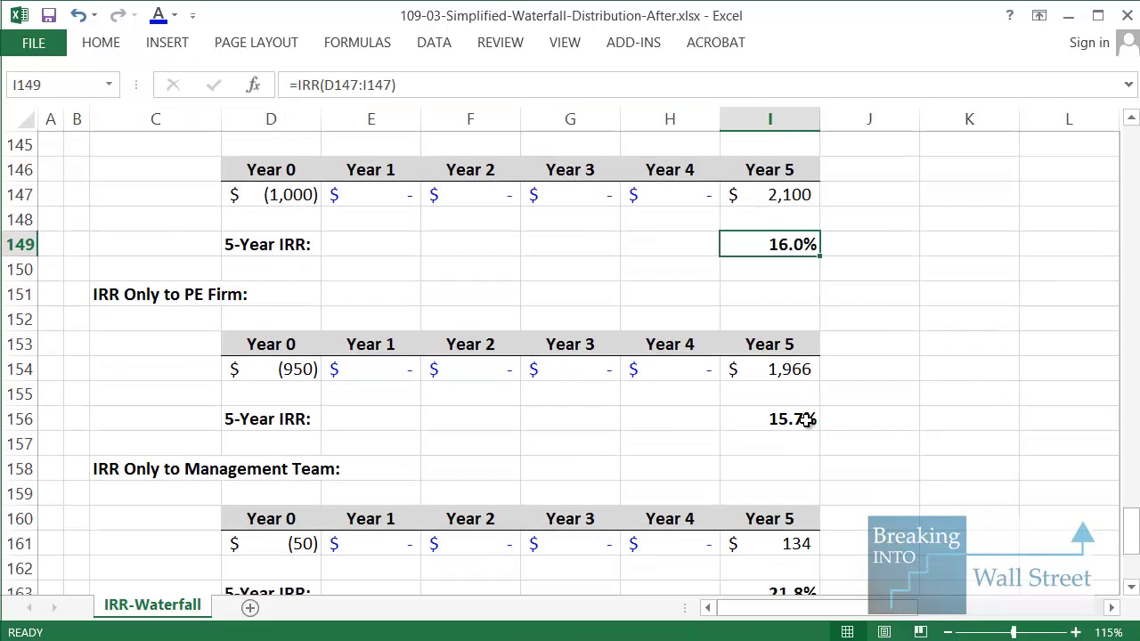
left_click(794, 420)
scroll(794, 423, "down", 2)
left_click(805, 450)
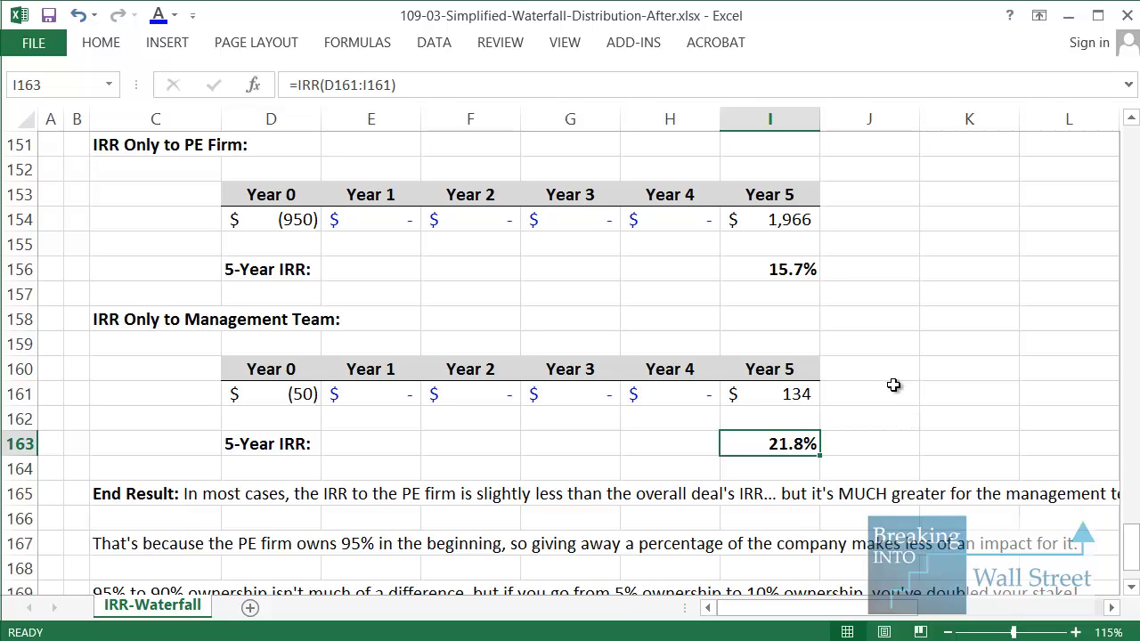
left_click(776, 268)
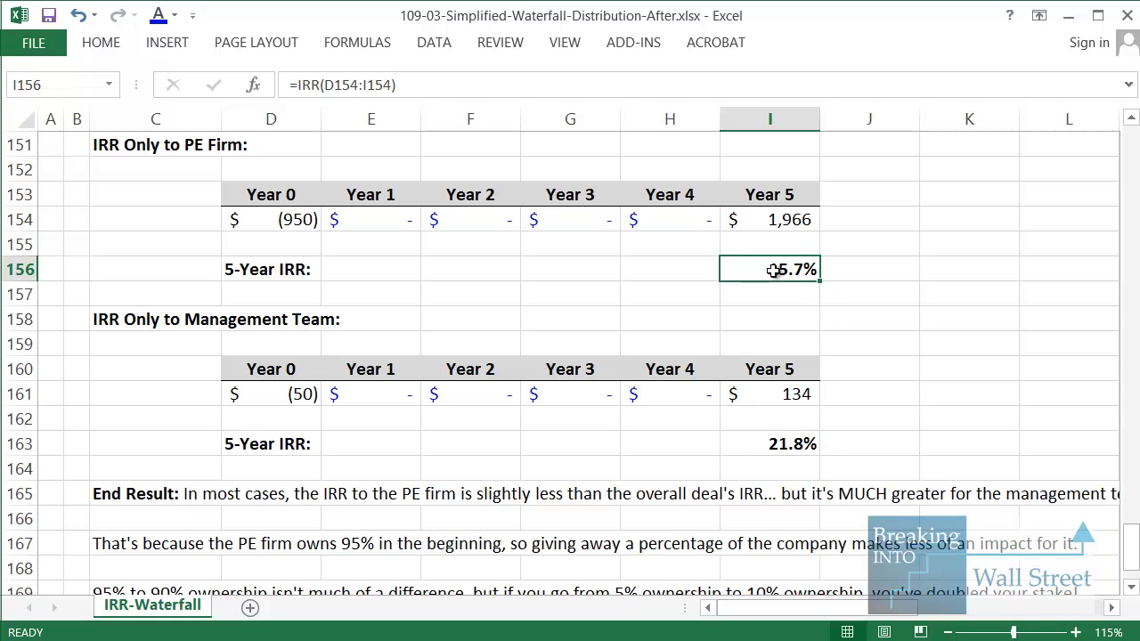
- Set the Net Proceeds at End assumption in G92 to 1000
scroll(632, 347, "up", 20)
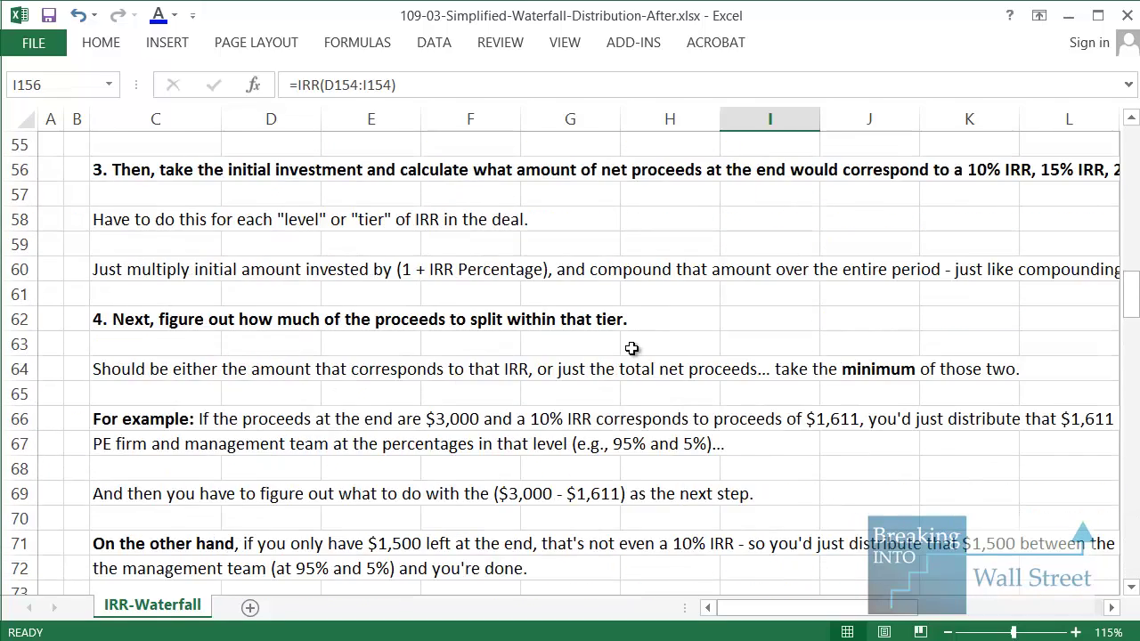
scroll(632, 347, "down", 10)
left_click(620, 339)
scroll(628, 329, "down", 2)
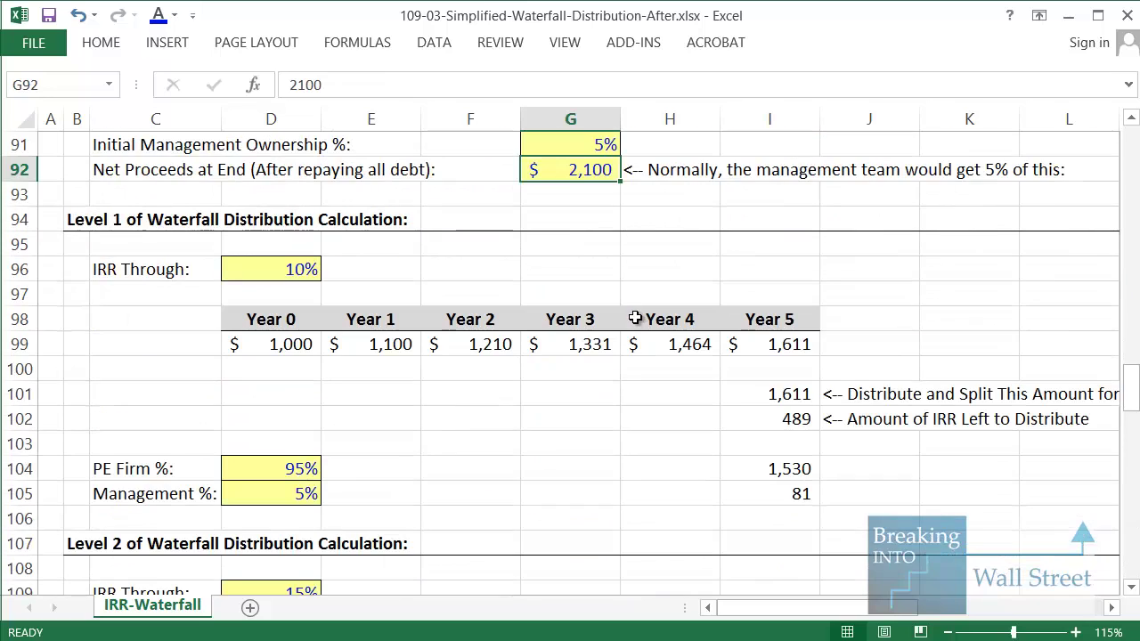
type("10")
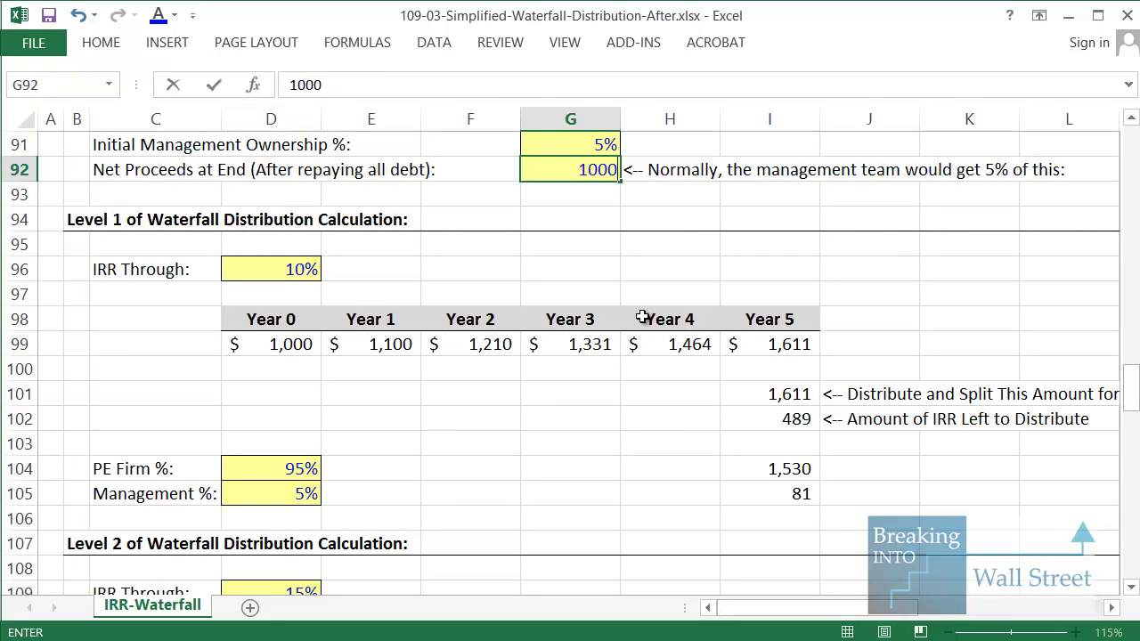
scroll(642, 317, "up", 1)
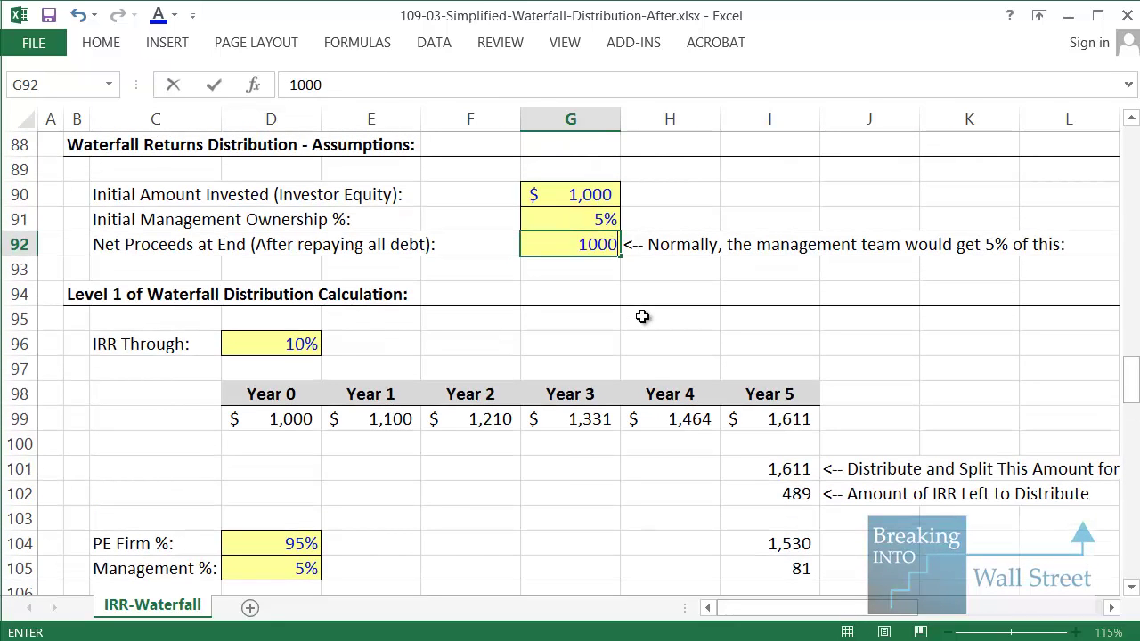
key("ctrl+Return")
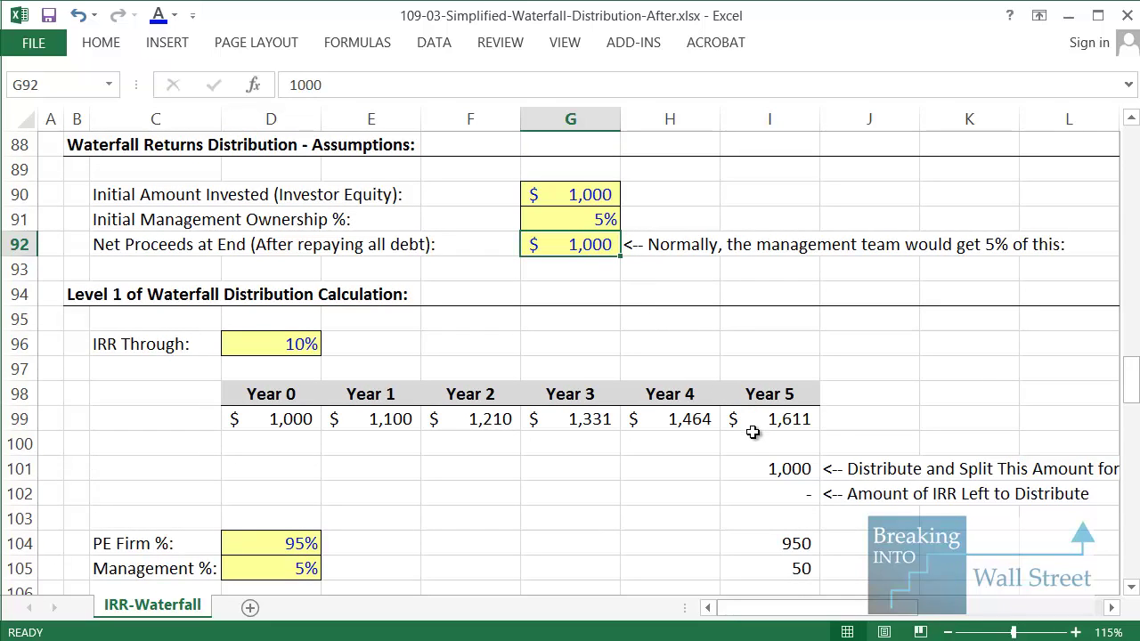
- Examine the three IRR calculations and the Level 1 distribution for the 1,000 proceeds case
scroll(753, 432, "down", 18)
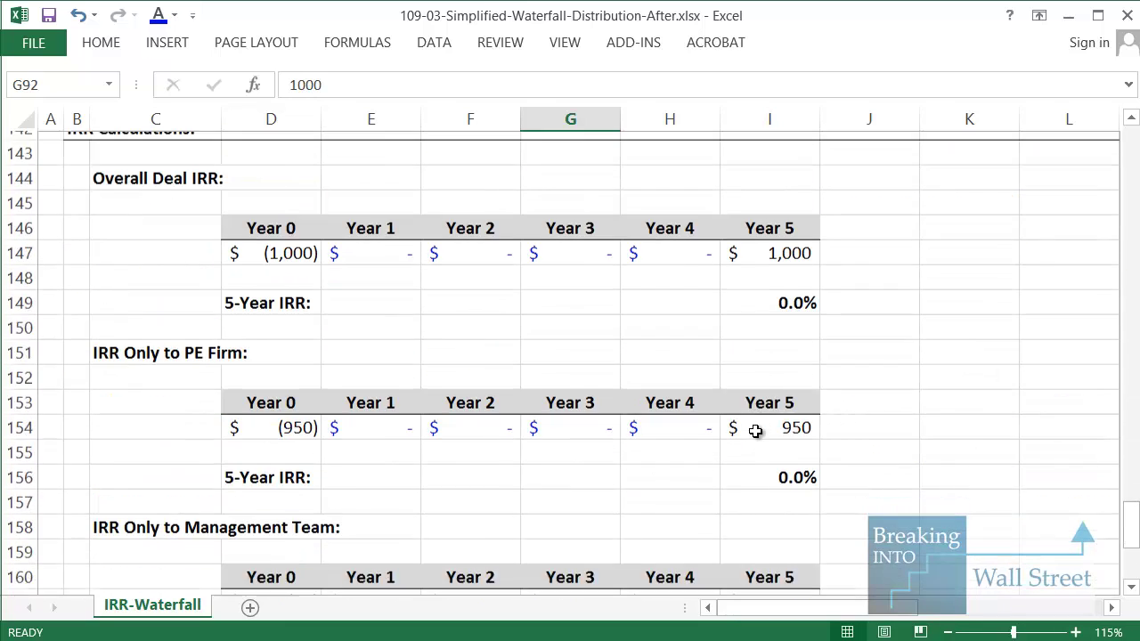
scroll(752, 429, "down", 3)
scroll(766, 410, "up", 2)
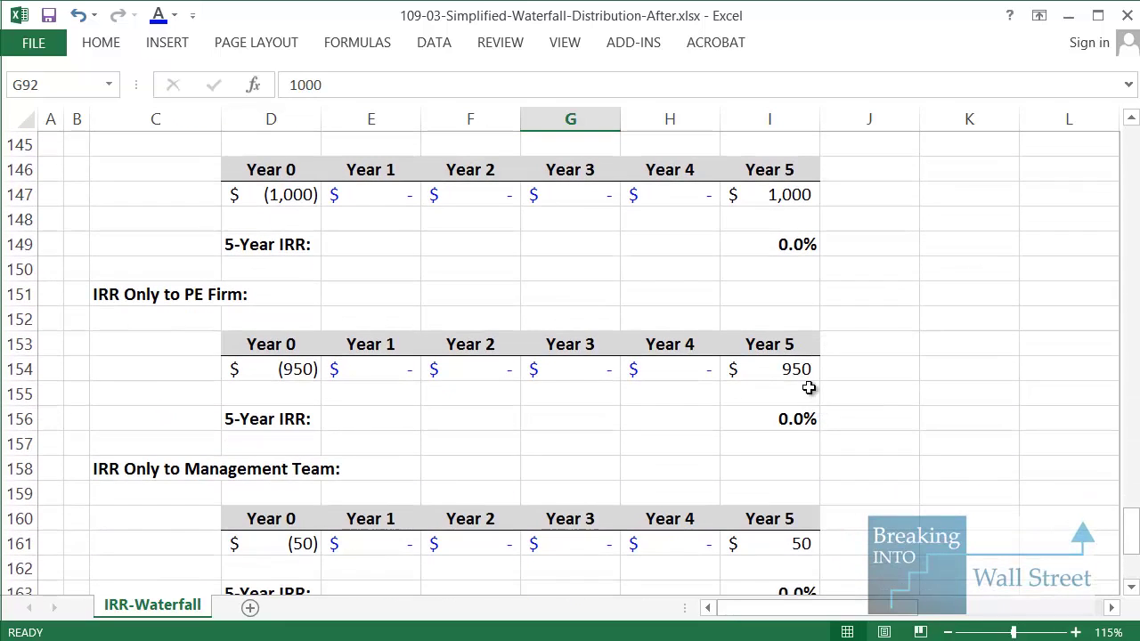
scroll(809, 388, "down", 1)
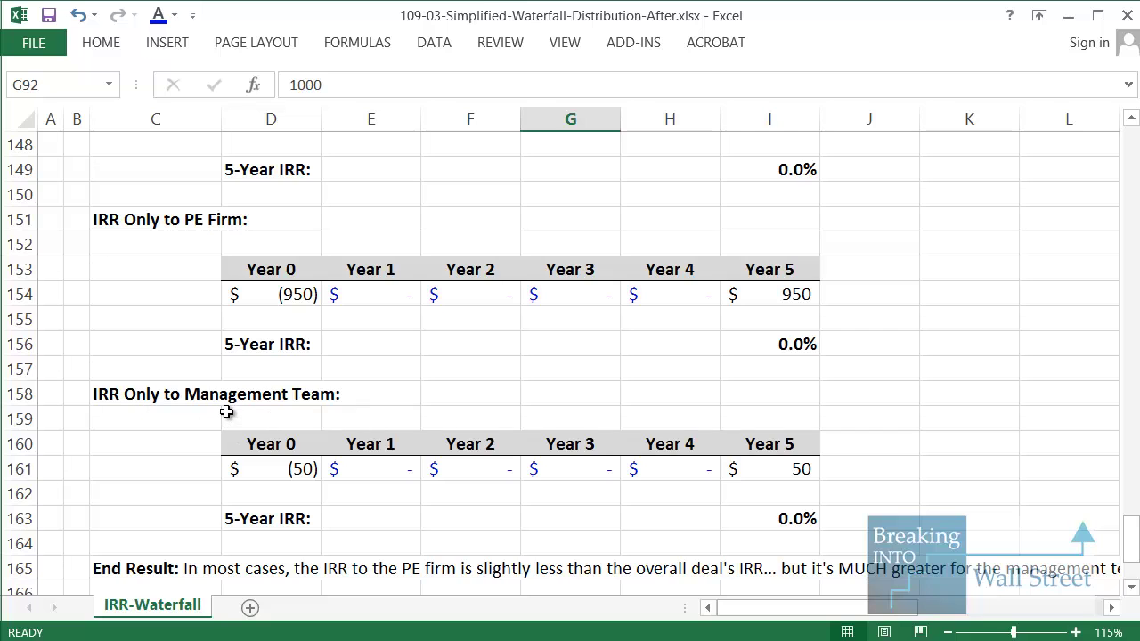
scroll(273, 381, "up", 20)
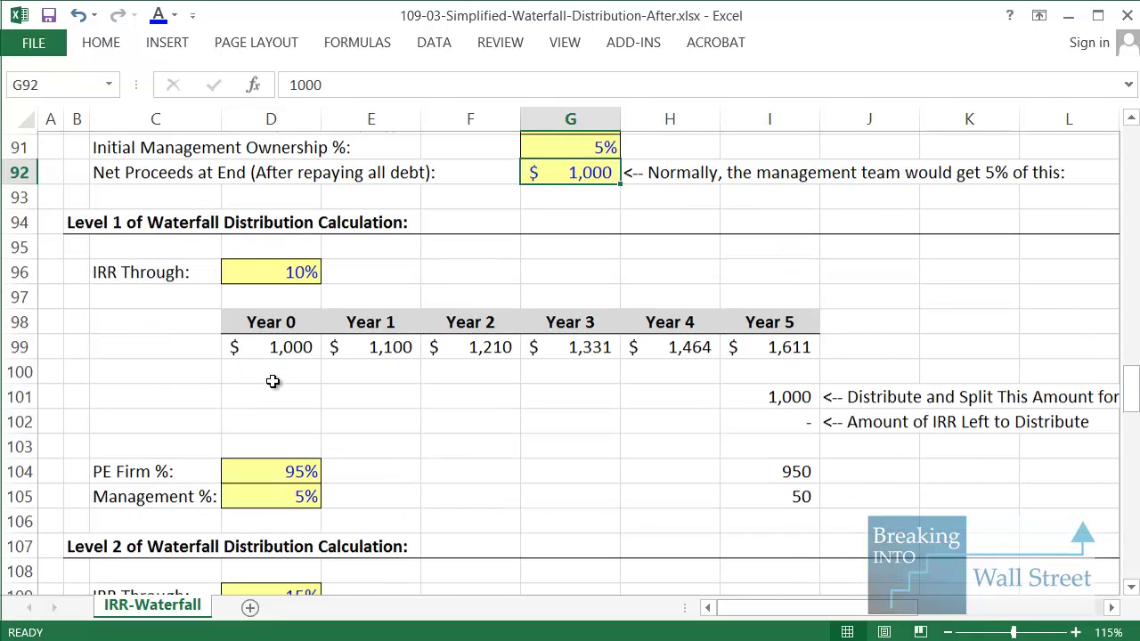
left_click_drag(114, 339, 731, 392)
- Set the Net Proceeds at End assumption in G92 to 1200
left_click(603, 244)
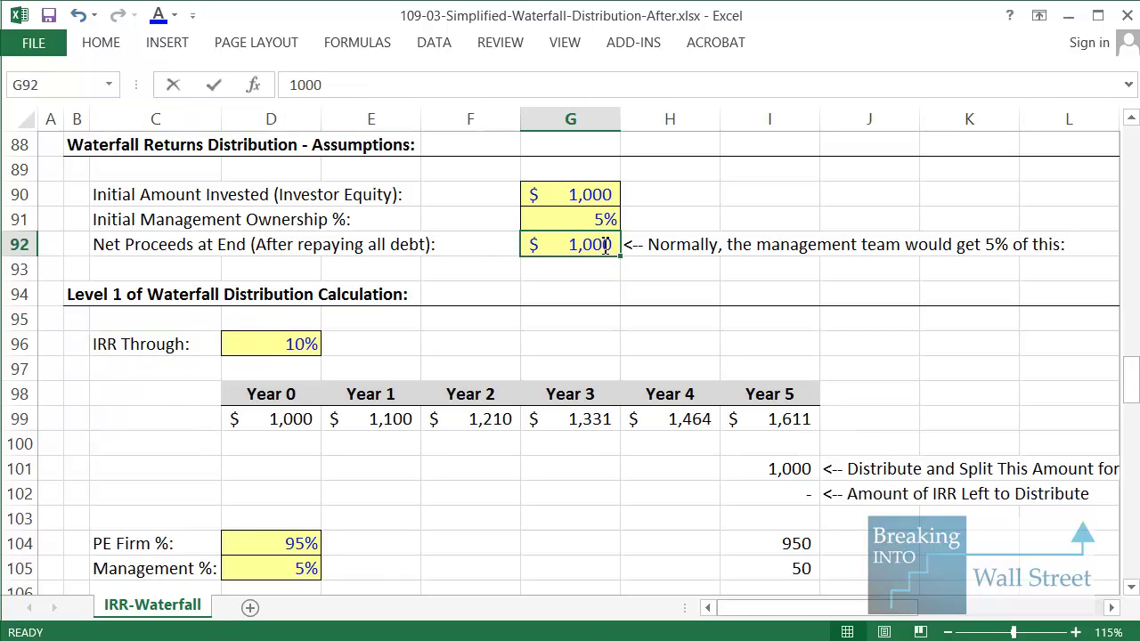
type("1200")
key("ctrl+Return")
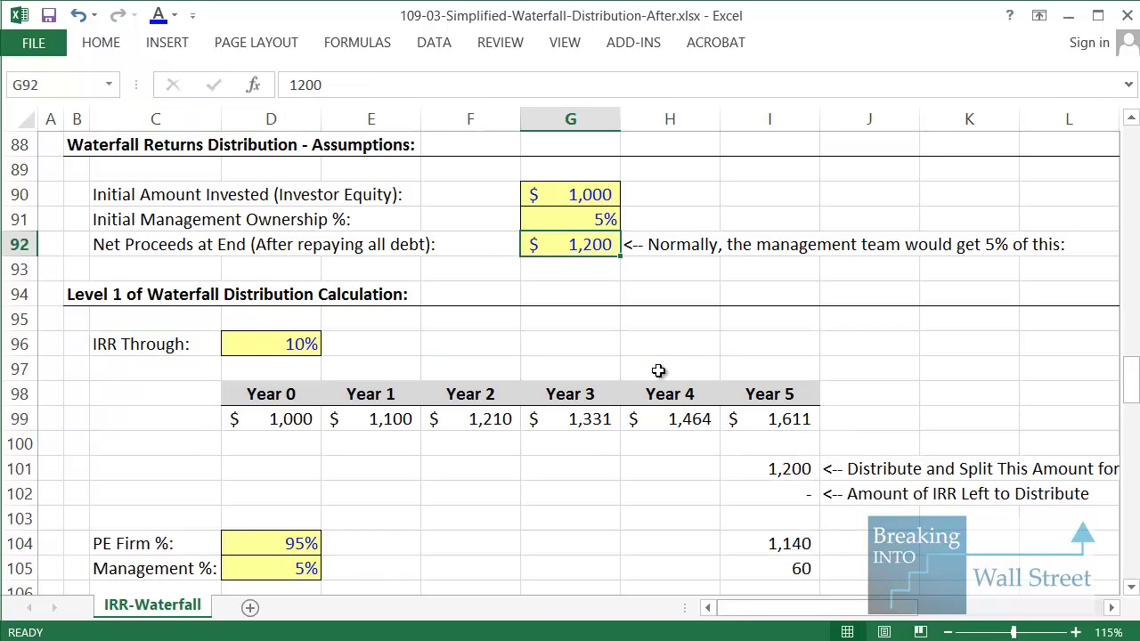
- Compare the management team, PE firm and overall deal IRRs for the 1,200 proceeds case
scroll(658, 370, "down", 20)
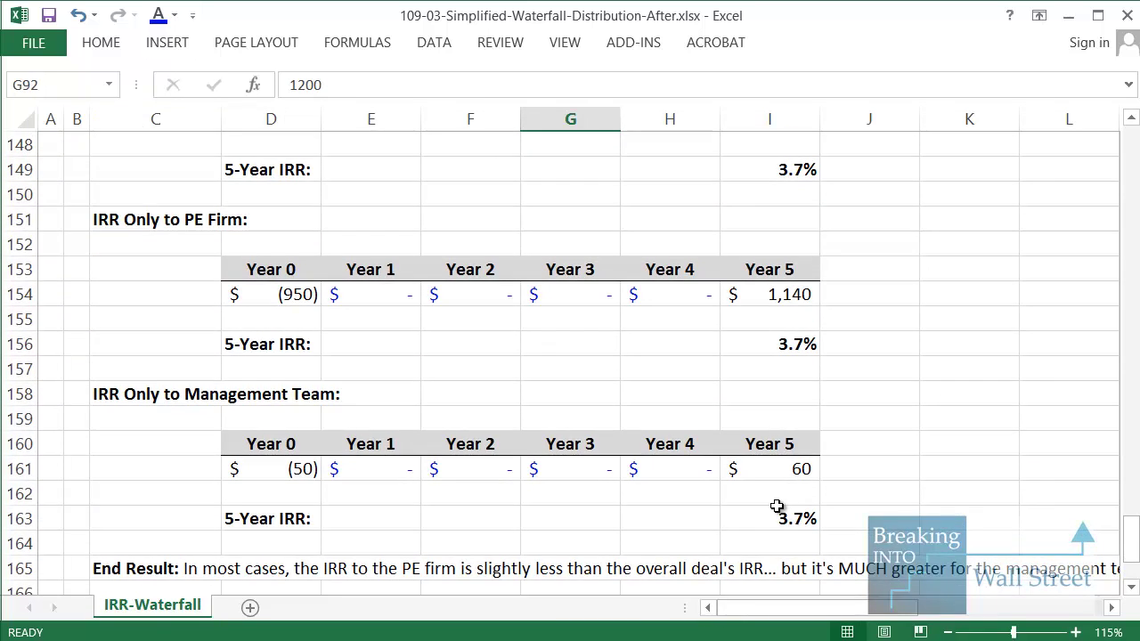
left_click_drag(774, 517, 784, 490)
scroll(782, 337, "up", 2)
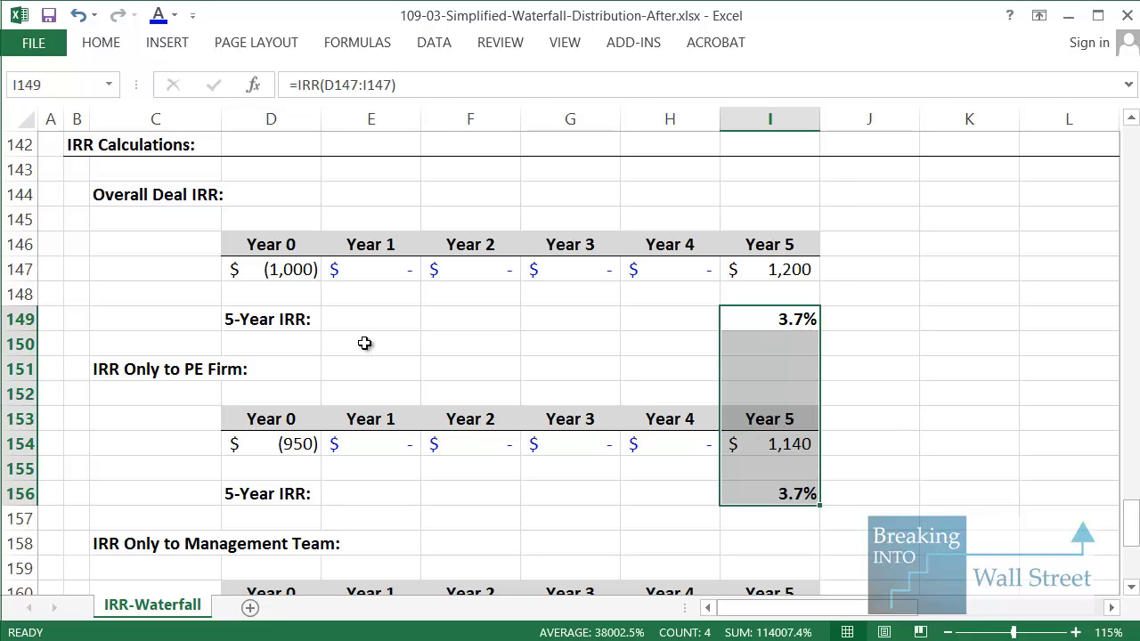
- Set the Net Proceeds at End assumption in G92 to 3000 and review the management team IRR and End Result notes
scroll(365, 341, "up", 20)
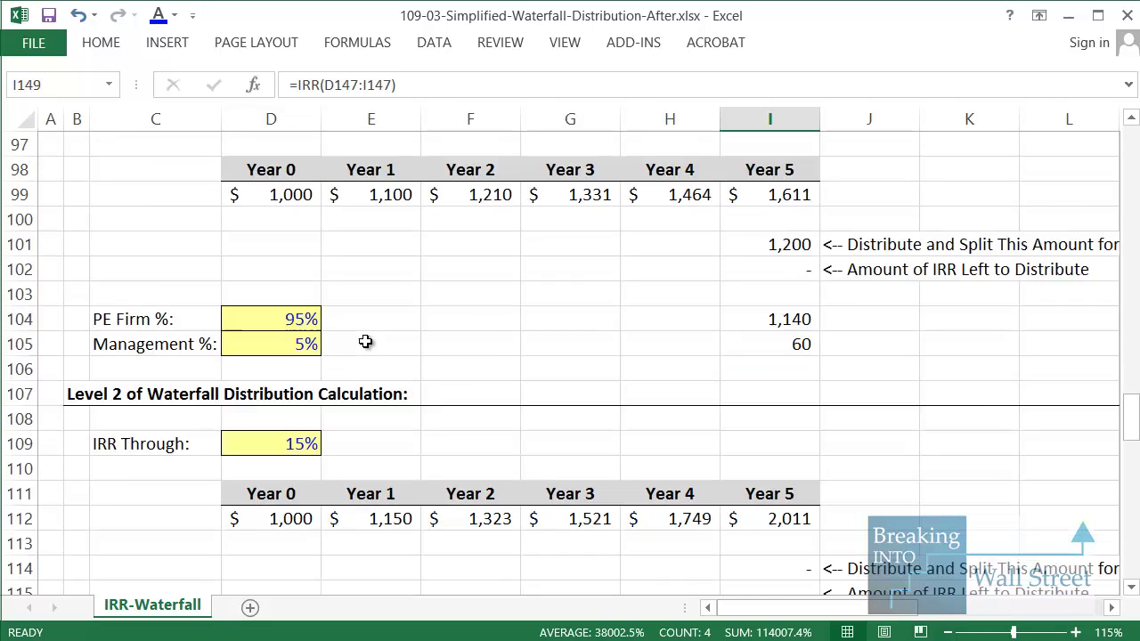
scroll(371, 341, "down", 2)
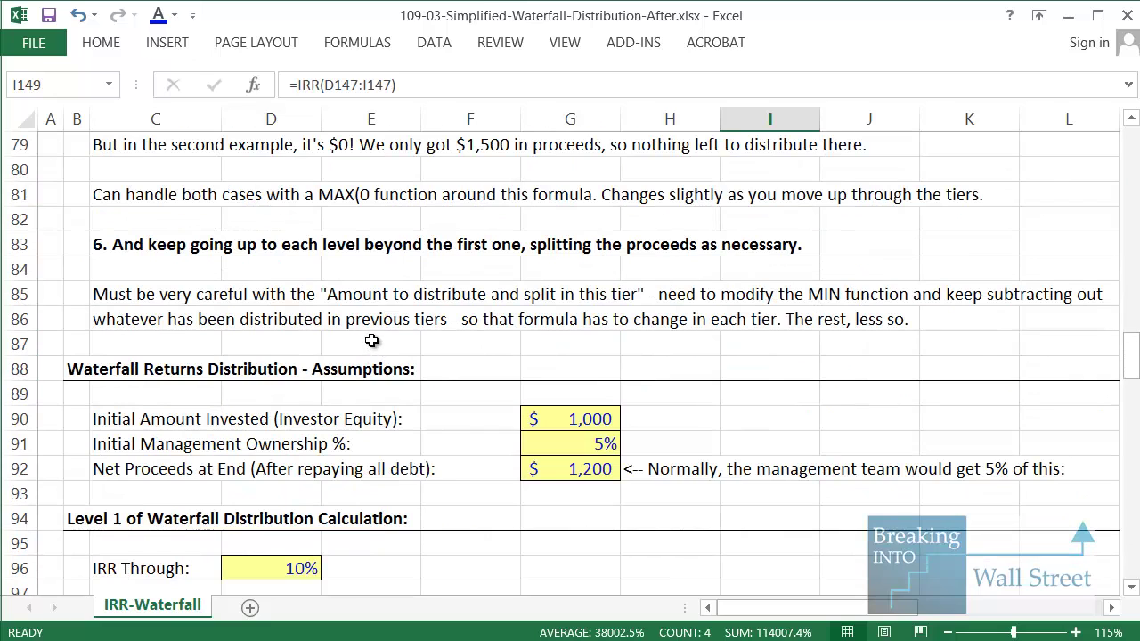
left_click(580, 465)
type("3")
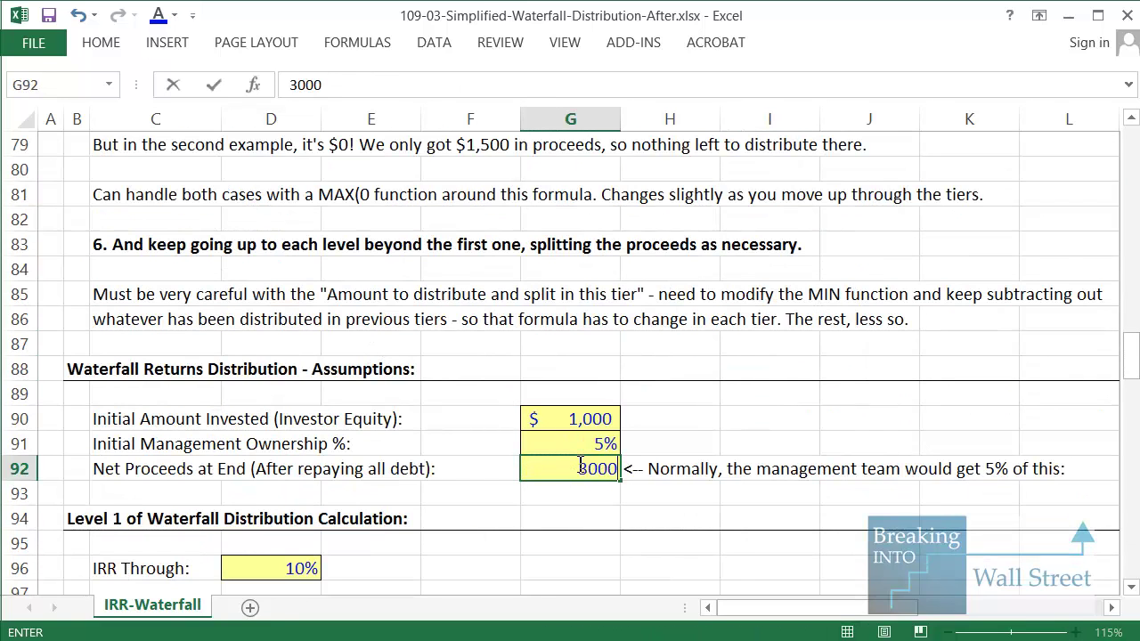
type("000")
key("ctrl+Return")
scroll(570, 465, "down", 20)
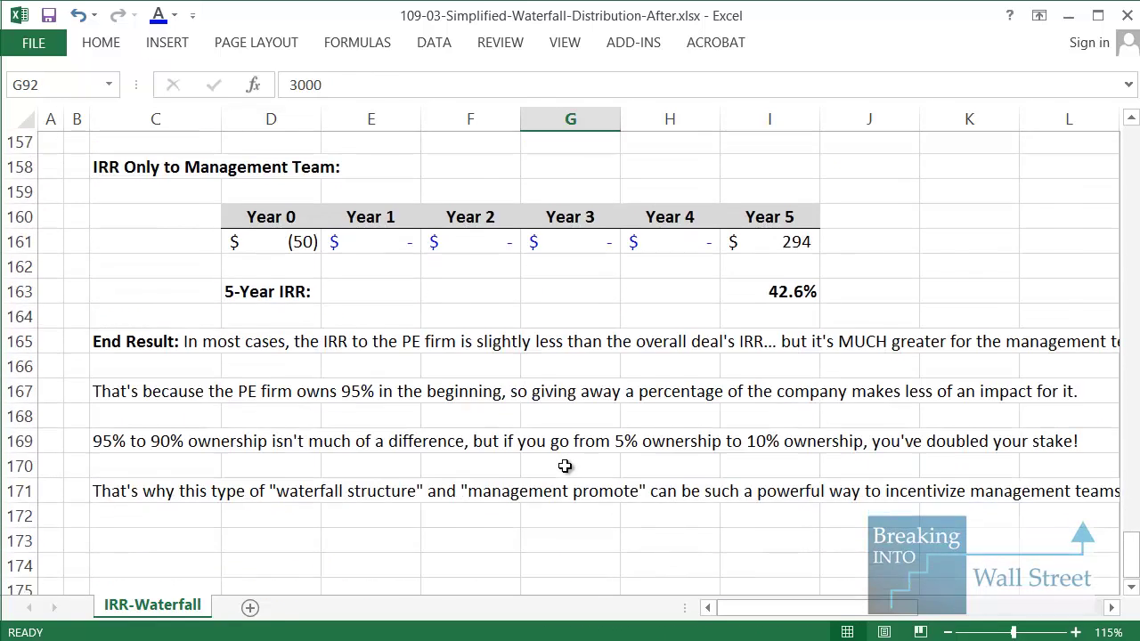
- Review the End Result notes in rows 165 to 171 alongside the PE firm and management team 5-year IRR calculations
scroll(564, 465, "down", 2)
scroll(561, 465, "up", 1)
left_click_drag(170, 273, 1088, 413)
scroll(1088, 413, "up", 1)
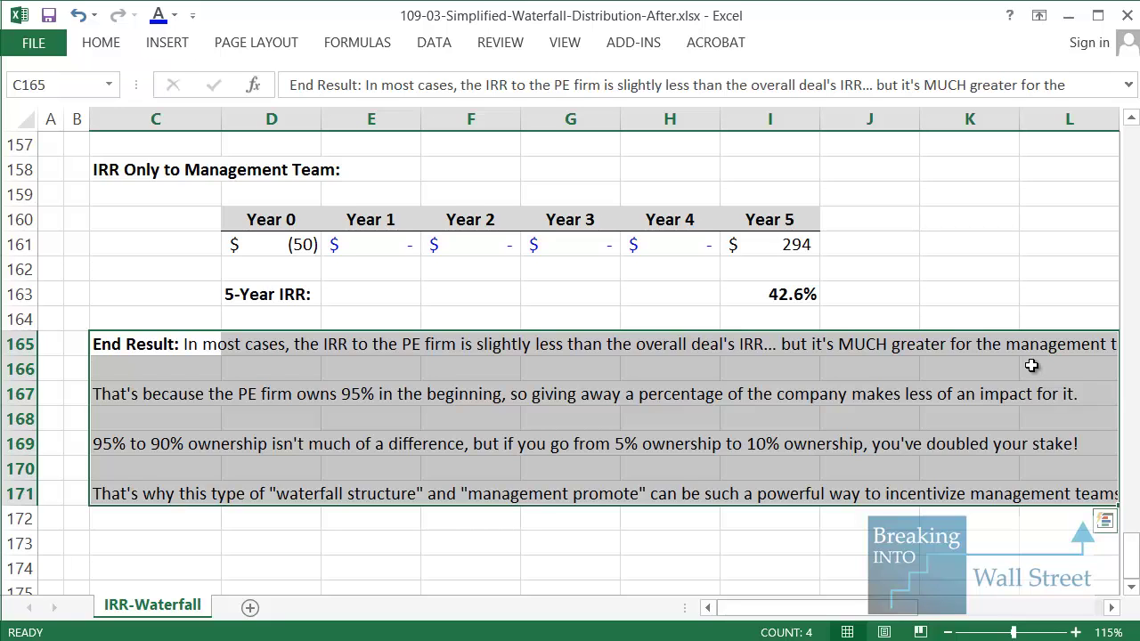
scroll(1032, 365, "up", 1)
left_click_drag(771, 196, 285, 369)
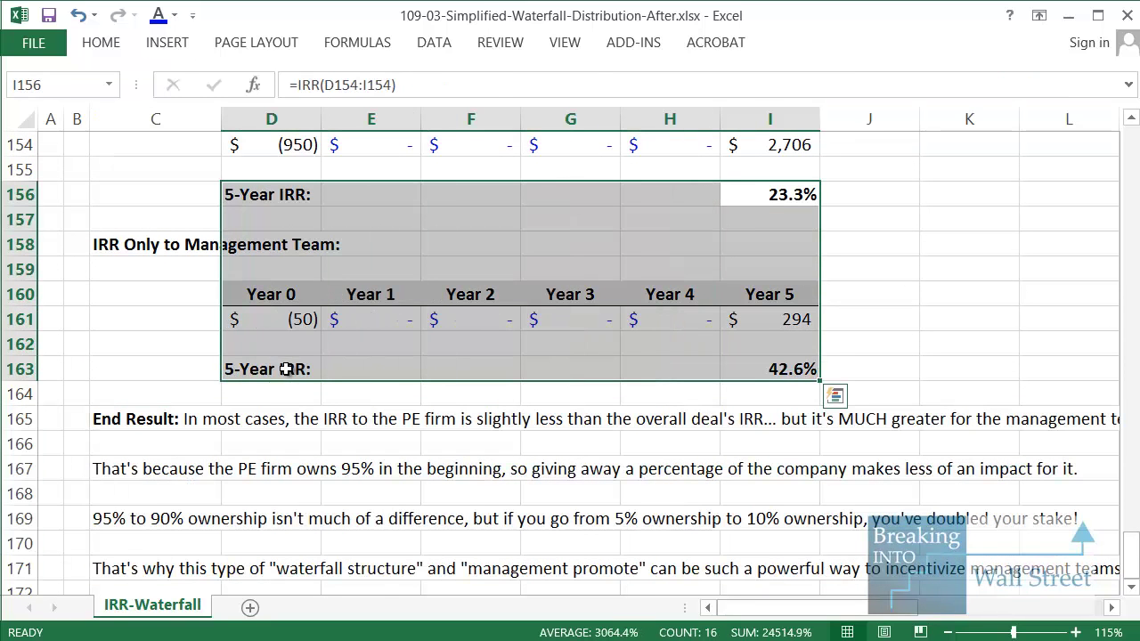
left_click(125, 423)
- Review steps 1 to 3 of the Step-by-Step Process for Calculating Waterfall Returns, covering investment, ownership splits and proceeds per IRR tier
scroll(129, 428, "up", 20)
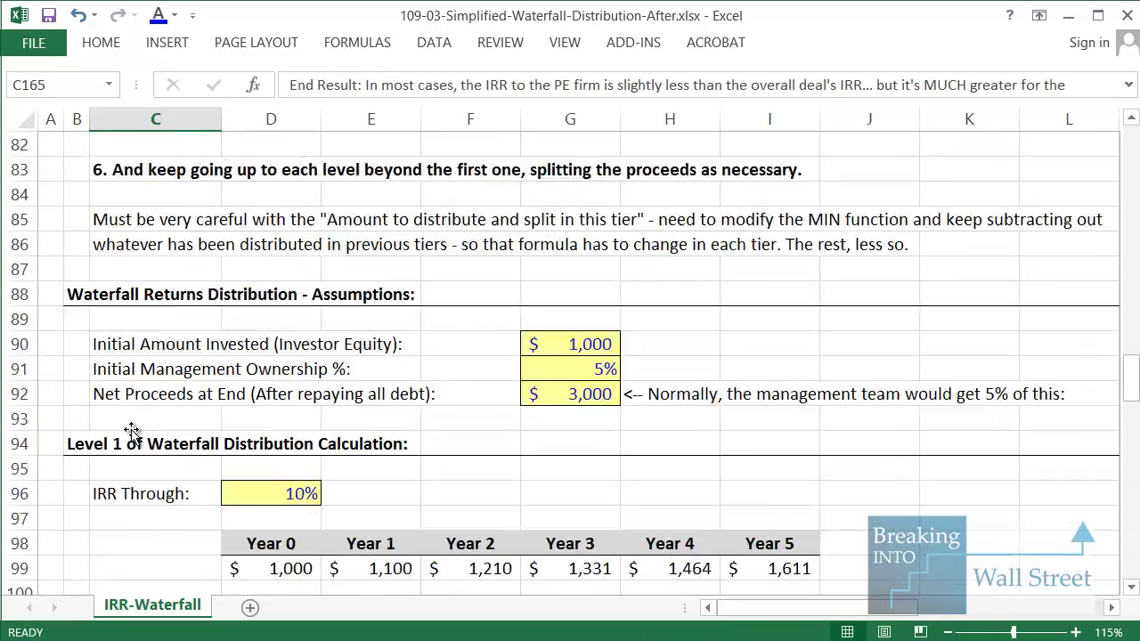
scroll(131, 433, "up", 8)
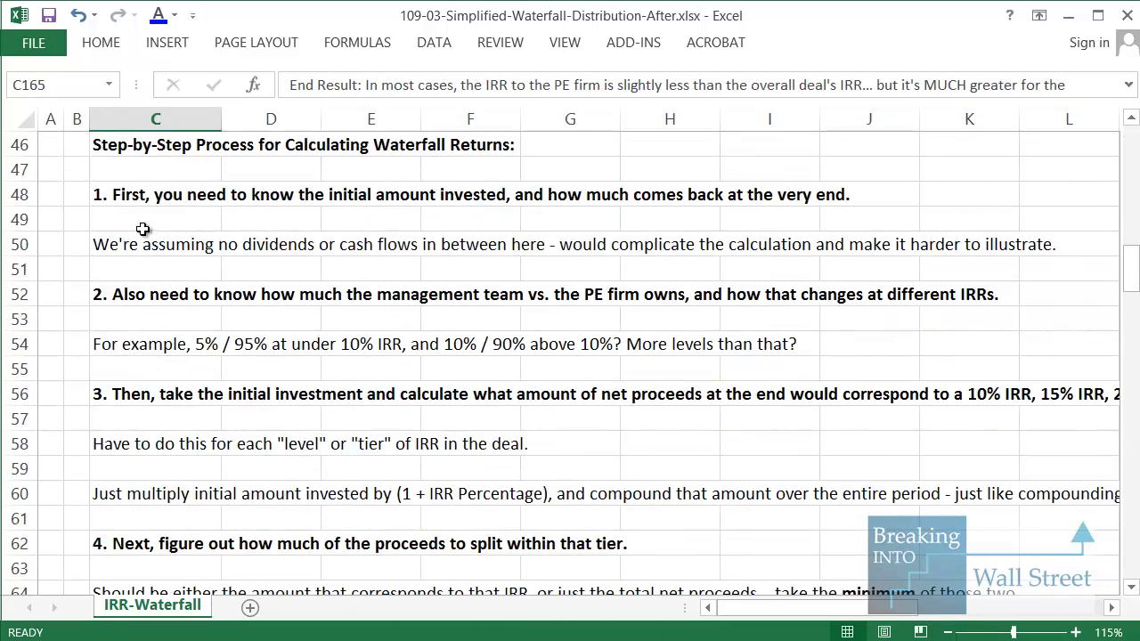
left_click_drag(143, 191, 926, 267)
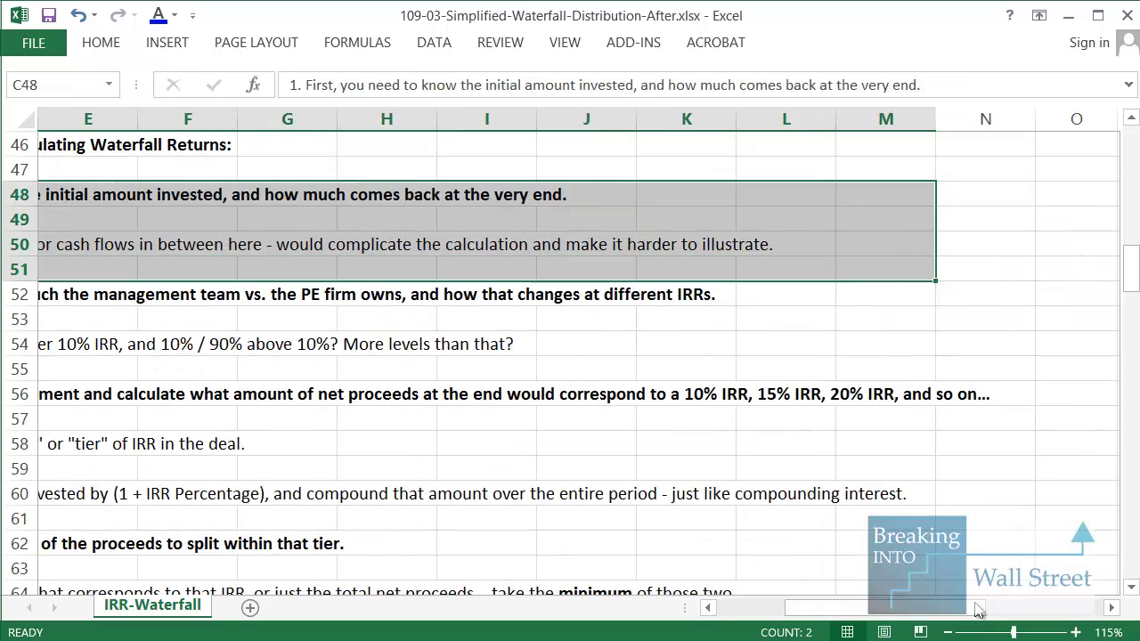
left_click_drag(978, 609, 911, 609)
left_click_drag(142, 289, 777, 341)
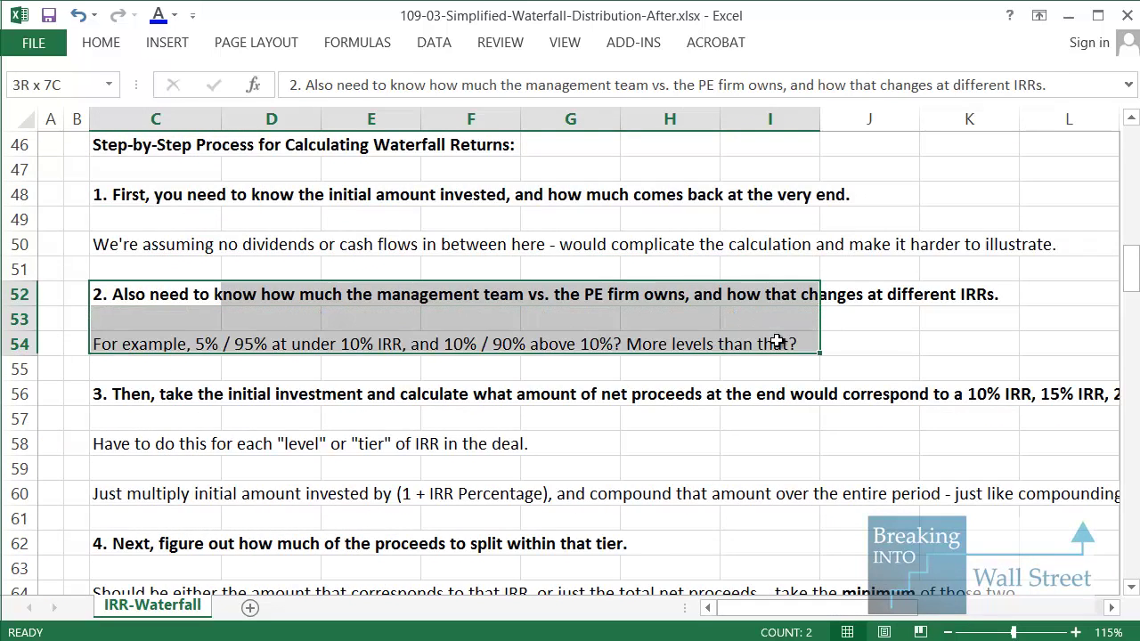
scroll(777, 341, "down", 2)
left_click_drag(142, 244, 872, 357)
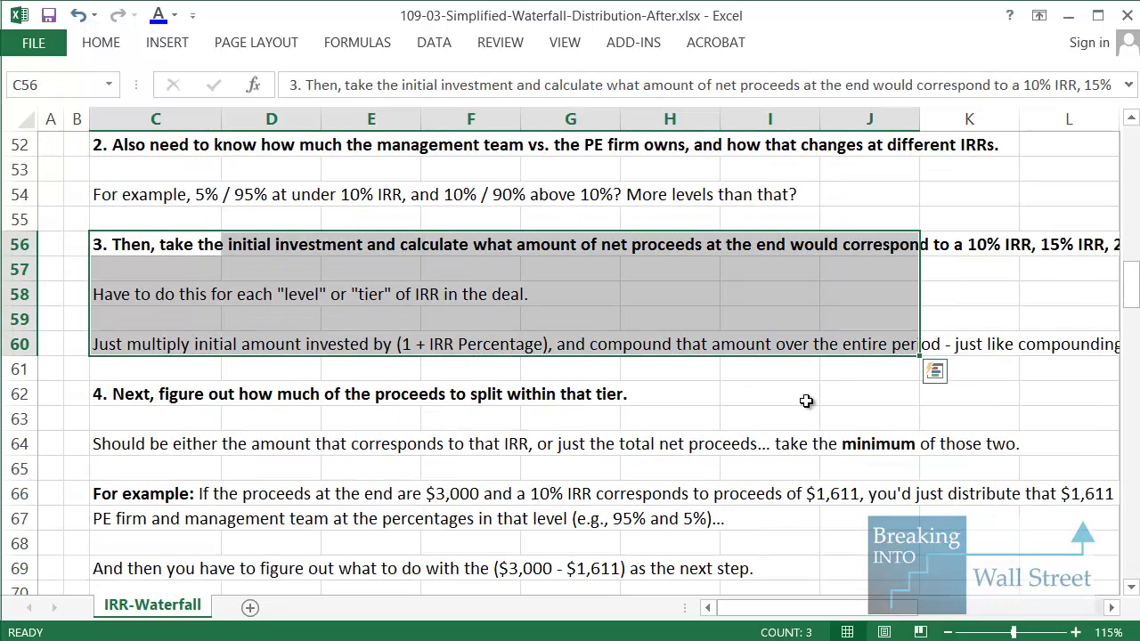
- Review steps 4 to 6 of the waterfall process, covering the split within a tier, leftover proceeds and the higher levels
scroll(356, 410, "down", 1)
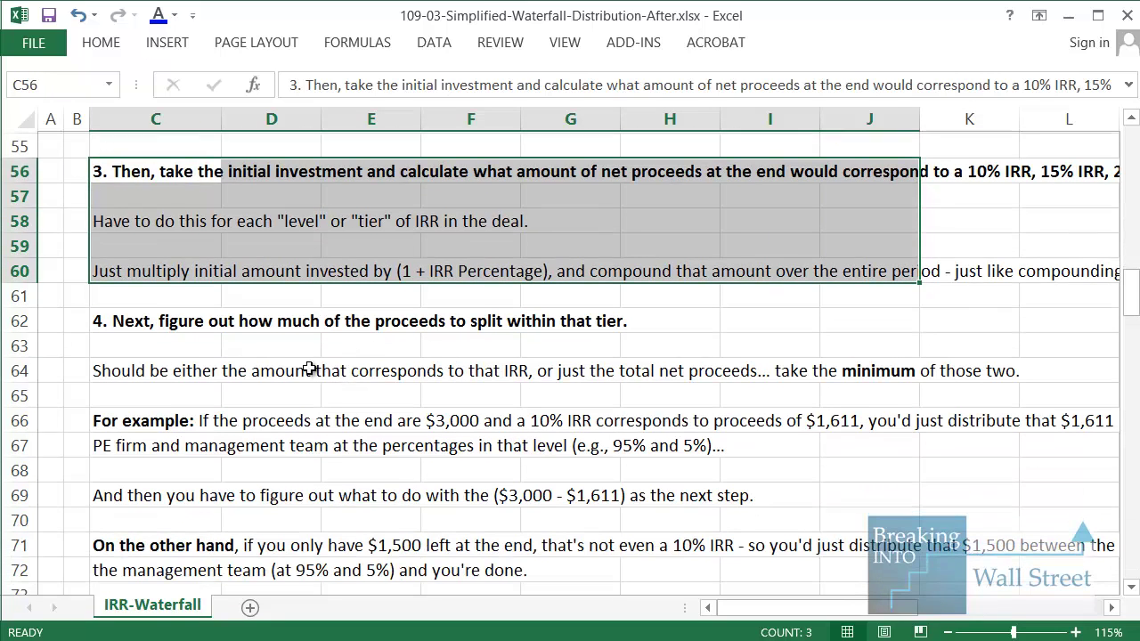
left_click_drag(161, 319, 890, 469)
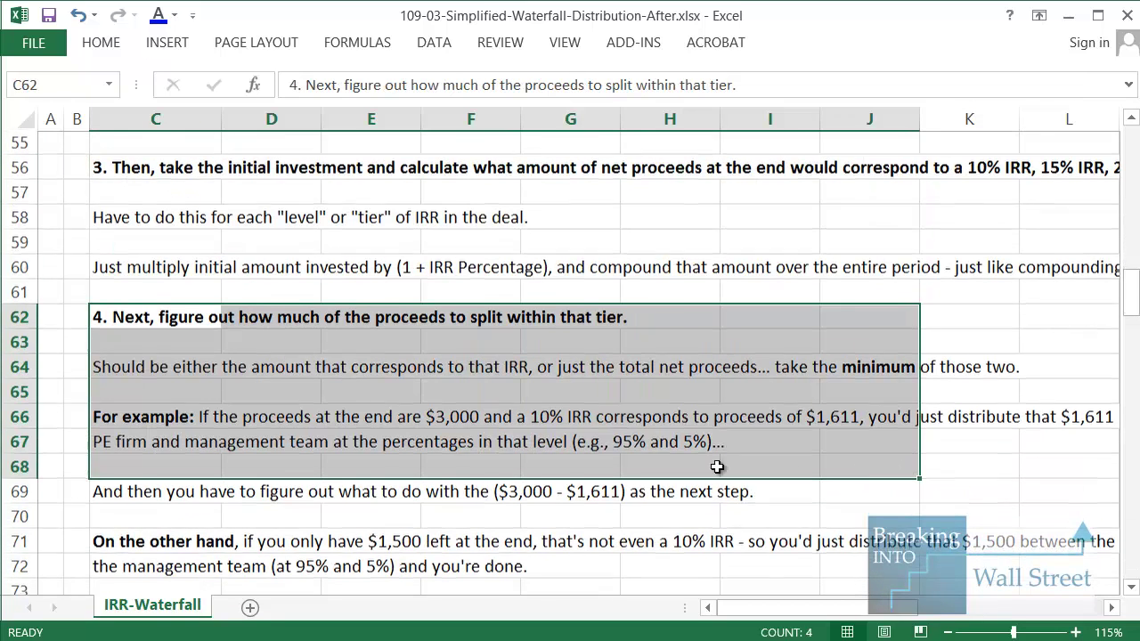
scroll(401, 432, "down", 4)
left_click_drag(152, 322, 1012, 519)
scroll(755, 444, "down", 2)
left_click_drag(125, 393, 1008, 455)
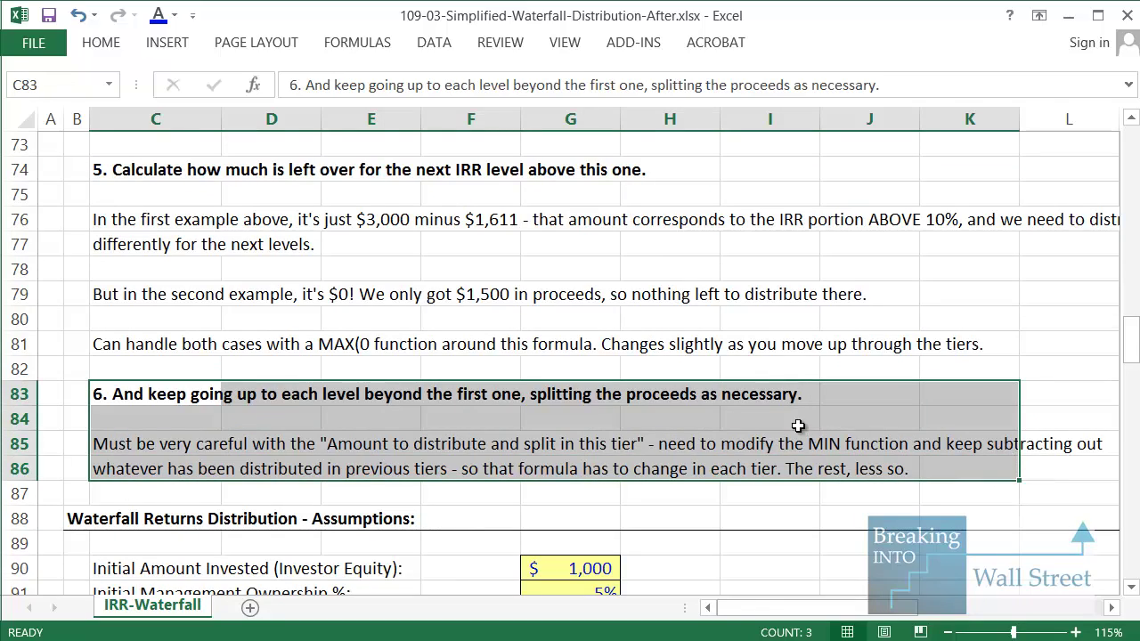
- Return to the Lesson Outline at the start of the sheet and examine the Concept notes beginning in C7
scroll(796, 430, "up", 20)
left_click(119, 290)
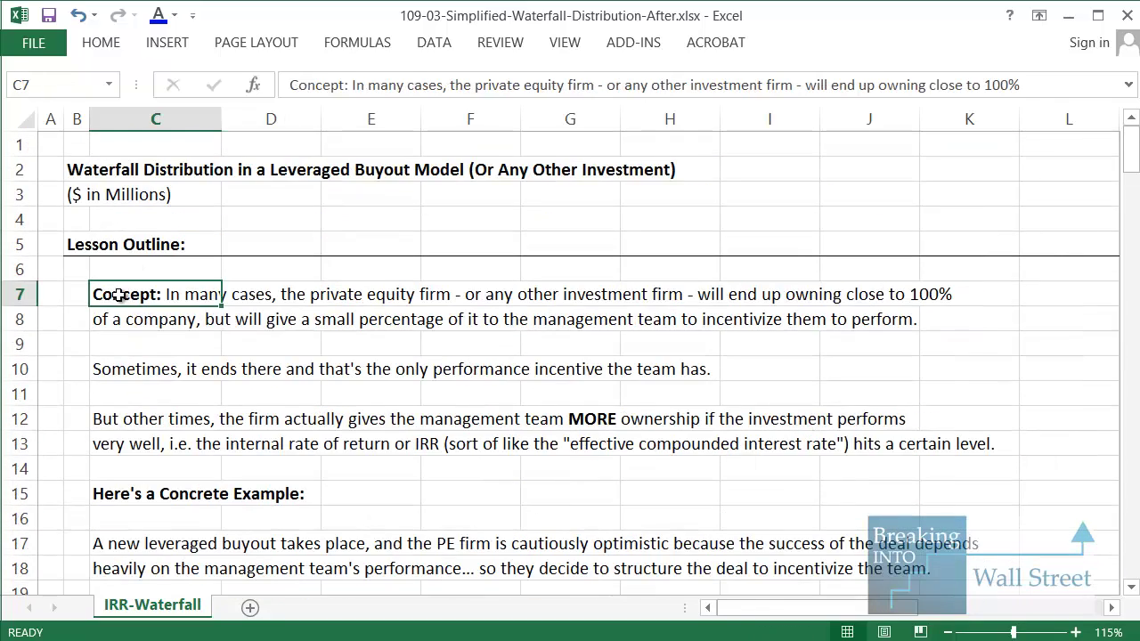
scroll(119, 294, "down", 1)
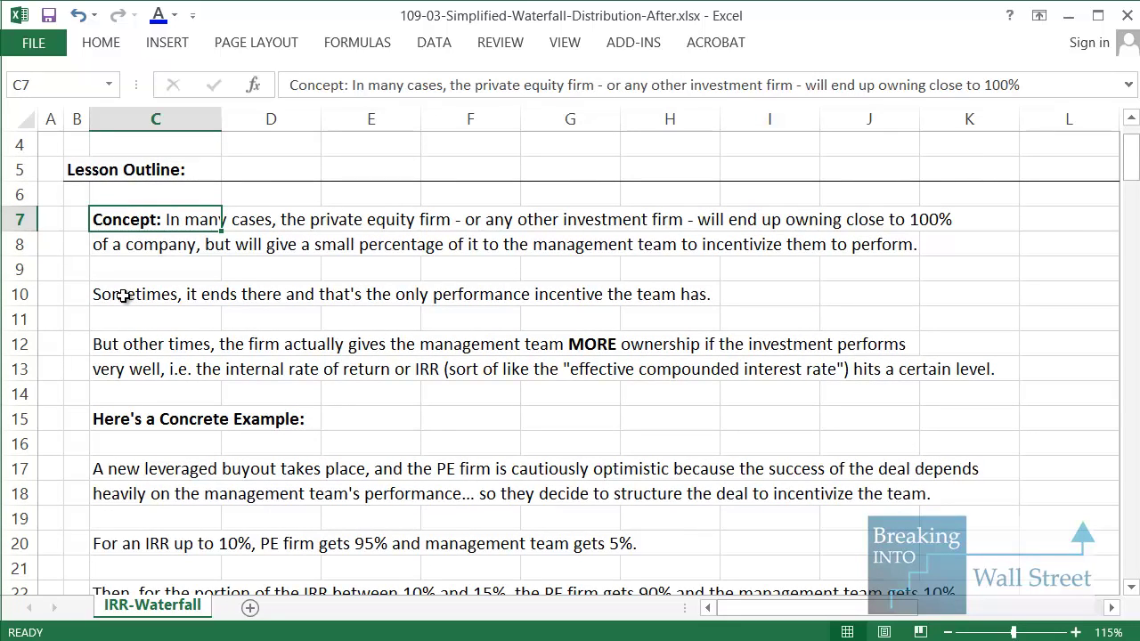